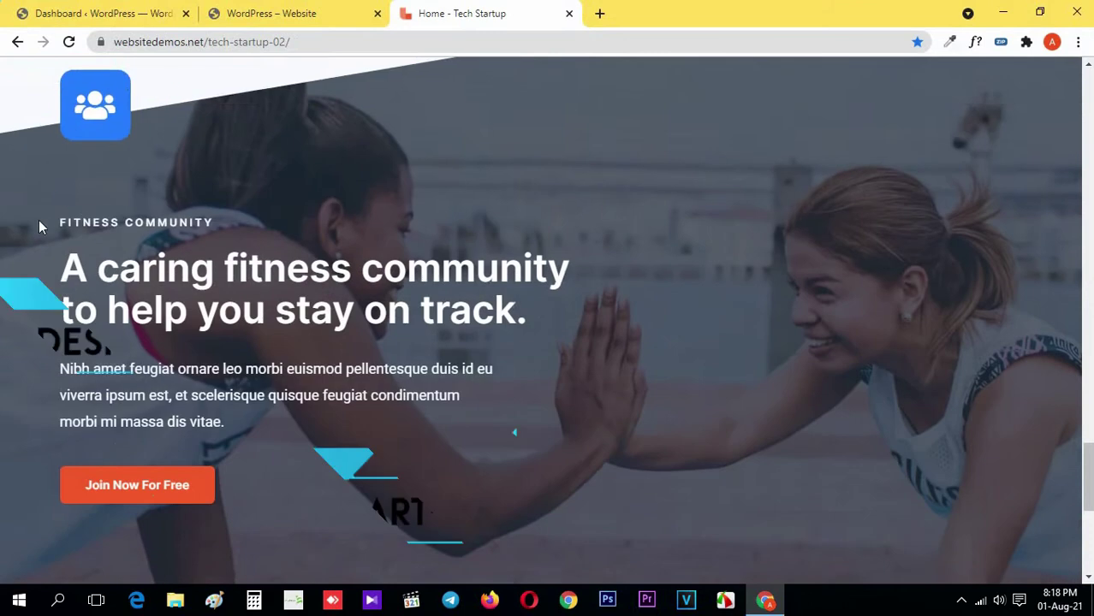
Look over the demo site's footer and open the Saved Templates list in the WordPress admin.
scroll(256, 232, "down", 1)
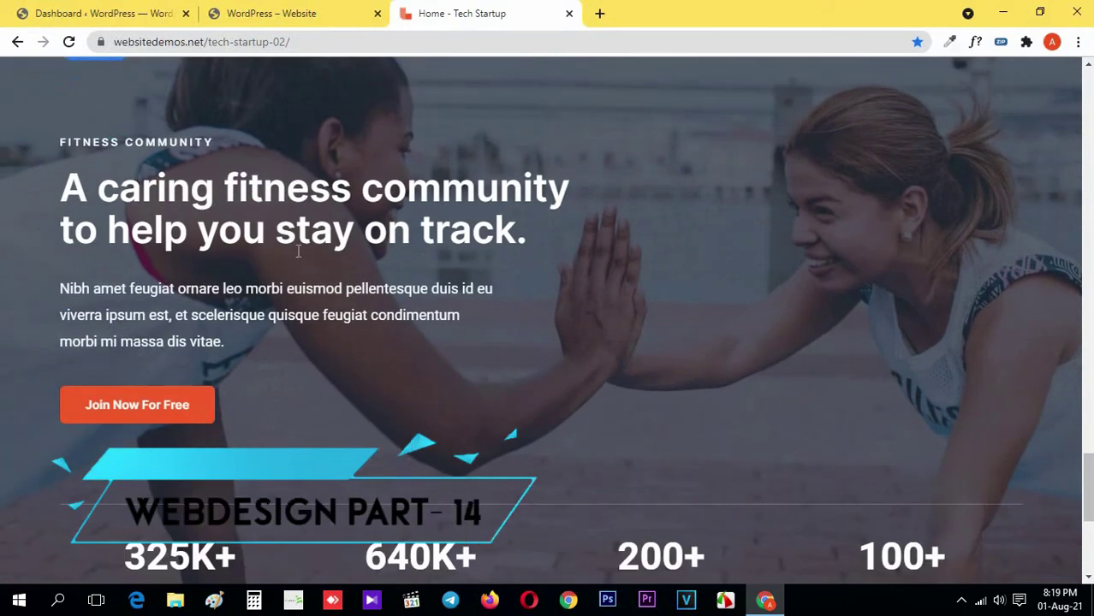
scroll(459, 239, "down", 5)
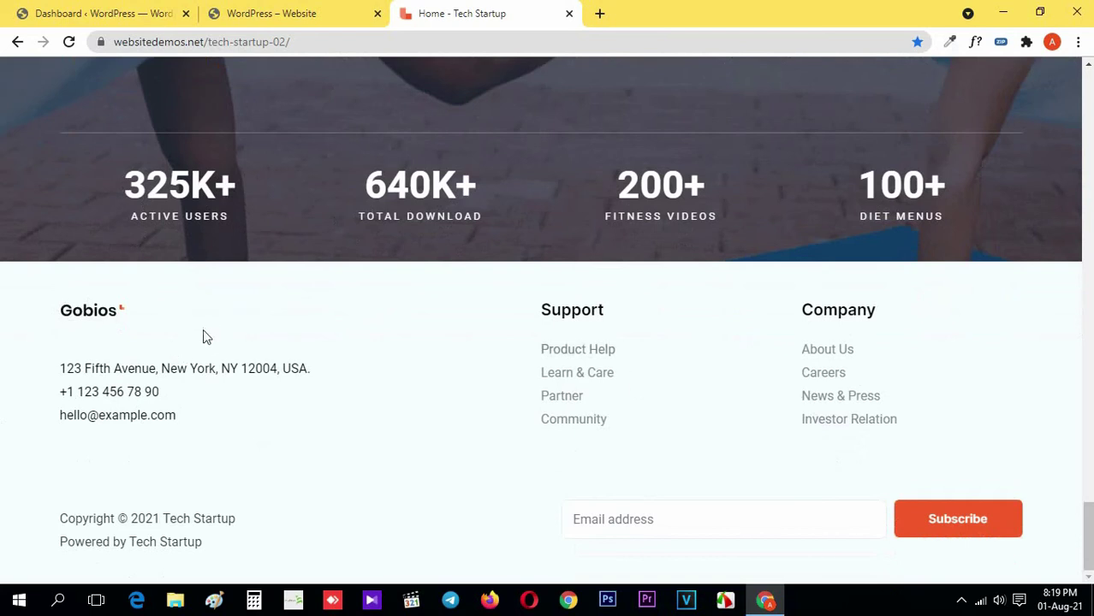
left_click(39, 12)
mouse_move(110, 449)
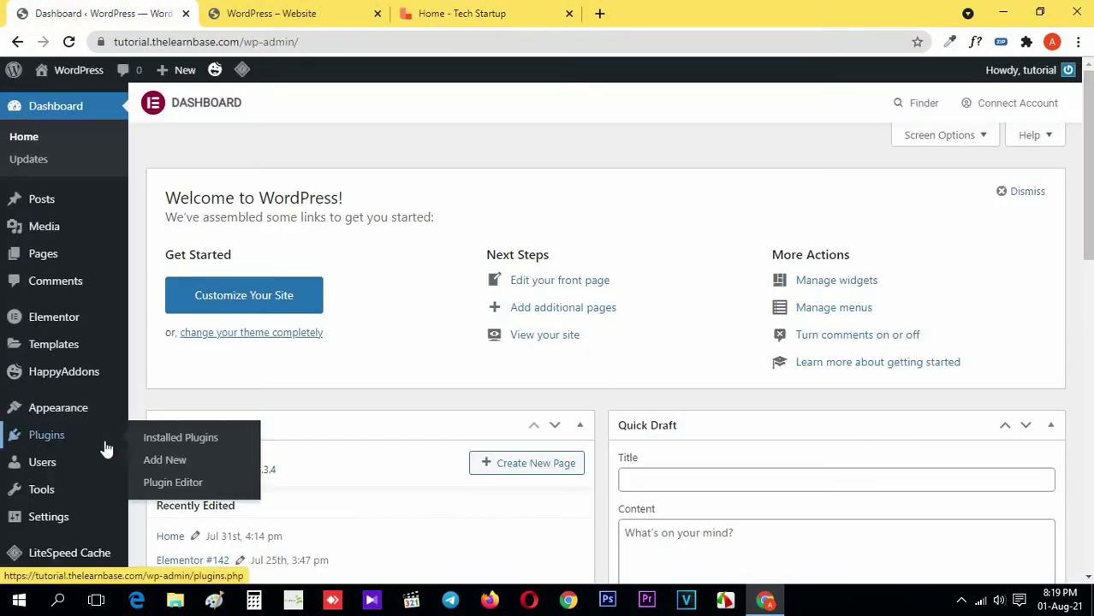
left_click(73, 342)
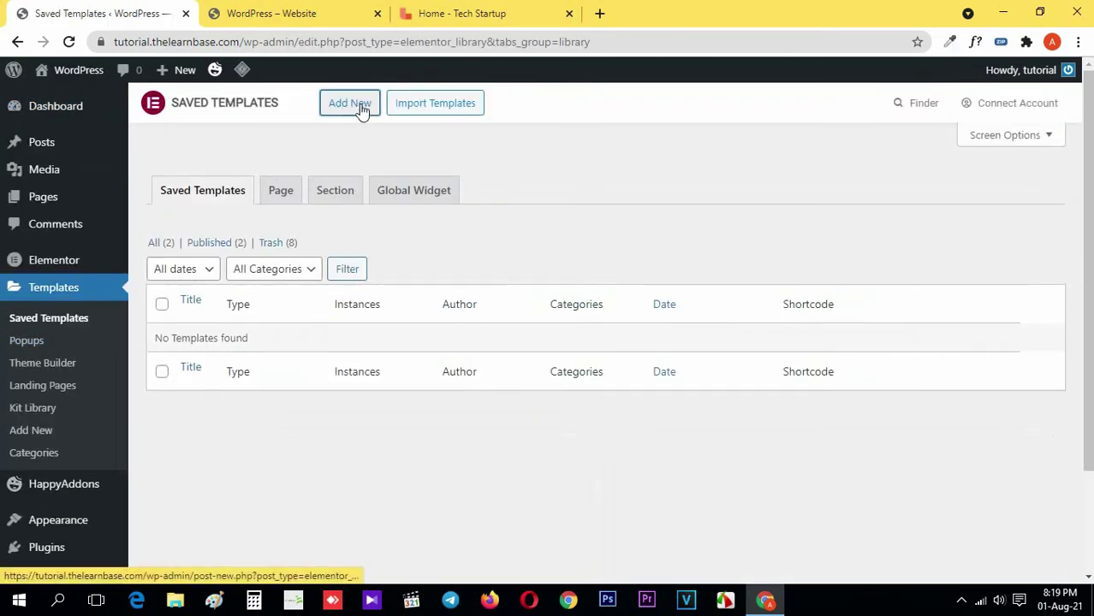
Create a new template of type Footer and name it Footer.
left_click(361, 109)
left_click(729, 316)
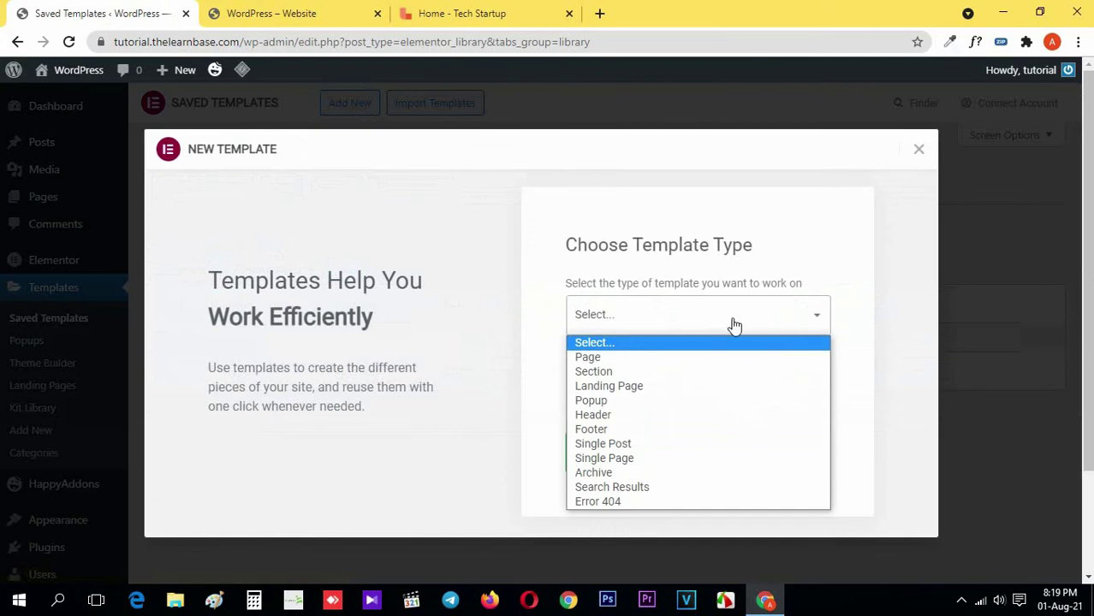
left_click(687, 428)
left_click(668, 407)
left_click(635, 439)
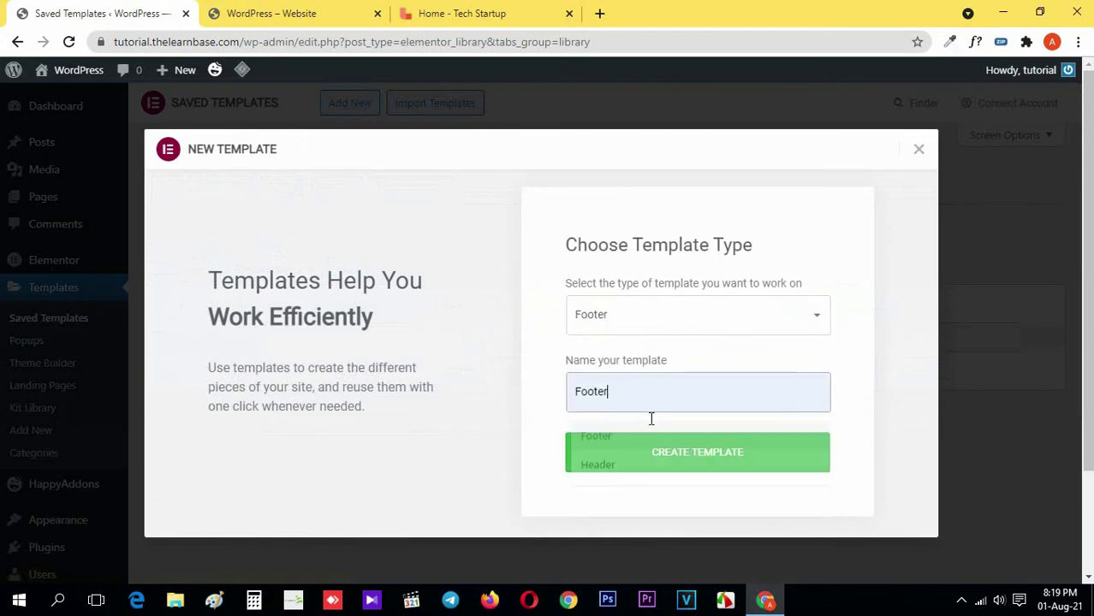
left_click(696, 462)
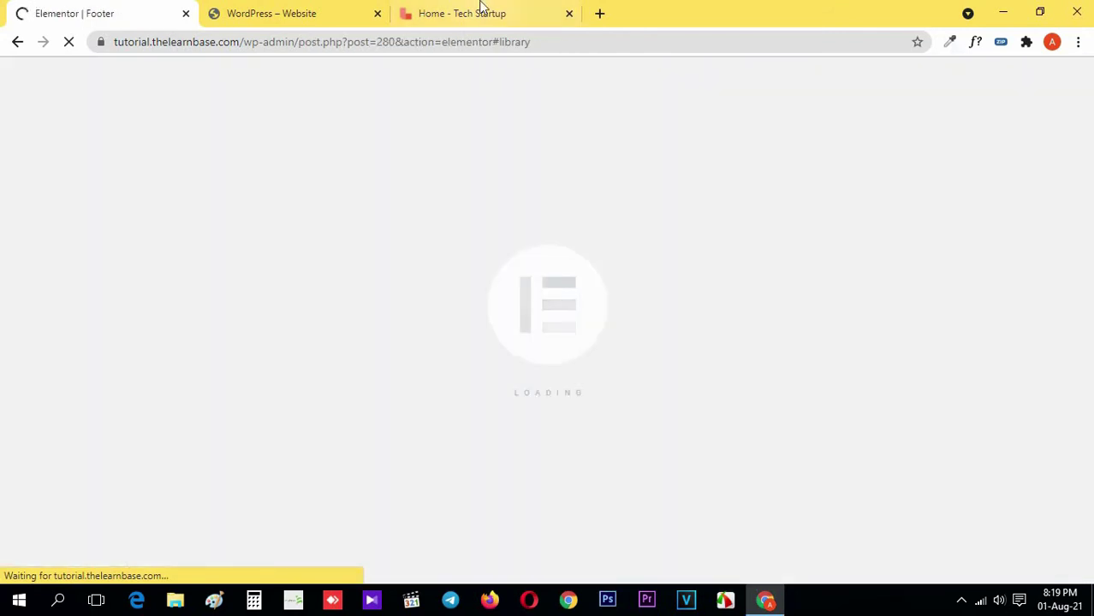
Compare the footer of the Tech Startup demo with the bottom of the WordPress site's preview page.
left_click(466, 12)
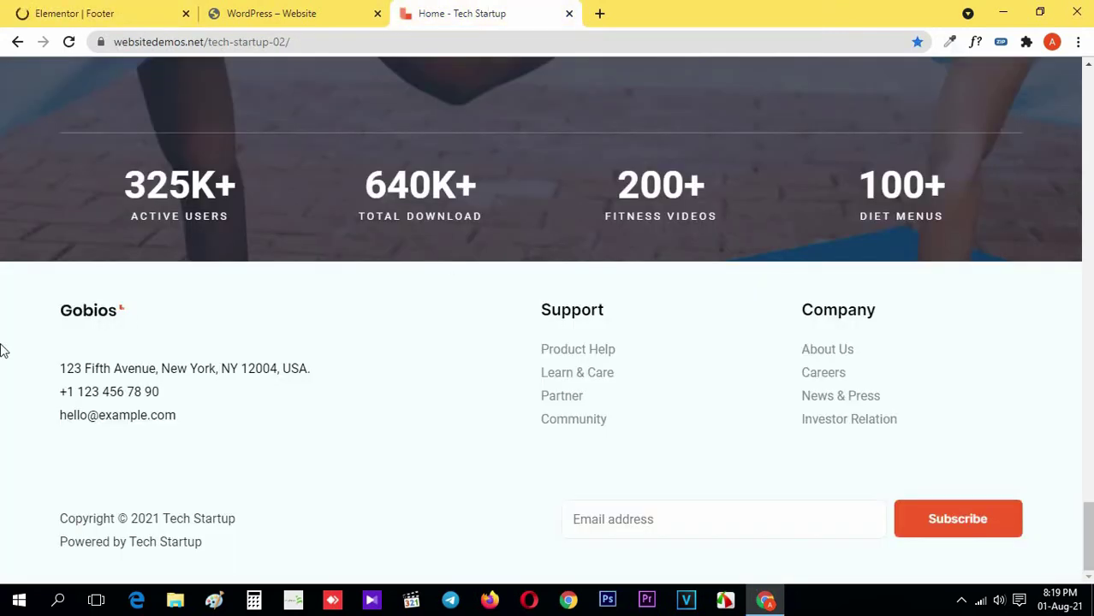
left_click(314, 8)
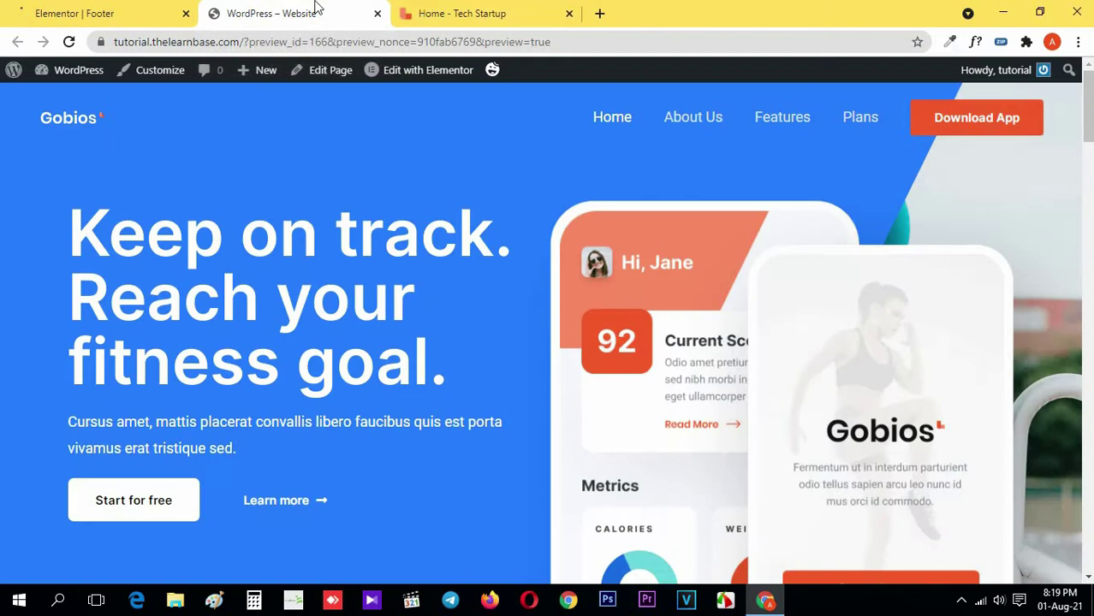
scroll(617, 321, "down", 20)
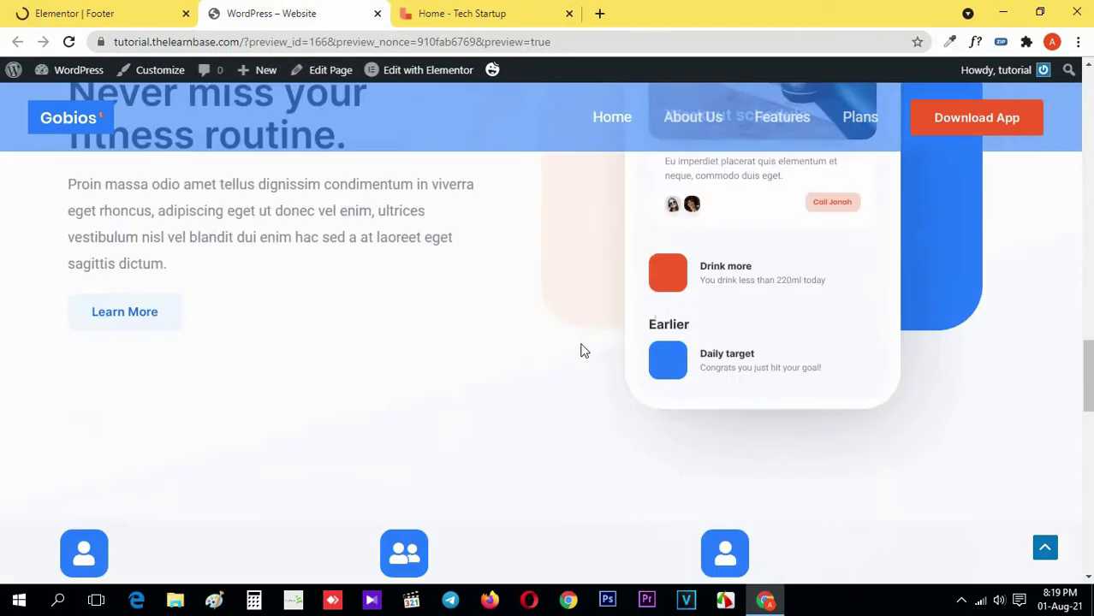
scroll(569, 362, "down", 4)
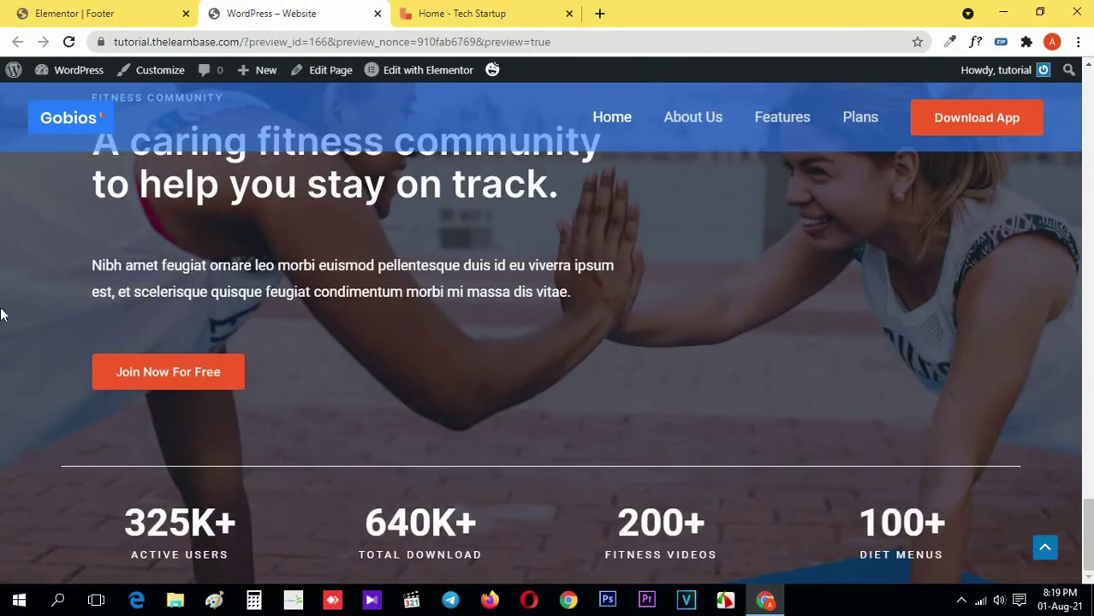
left_click(73, 11)
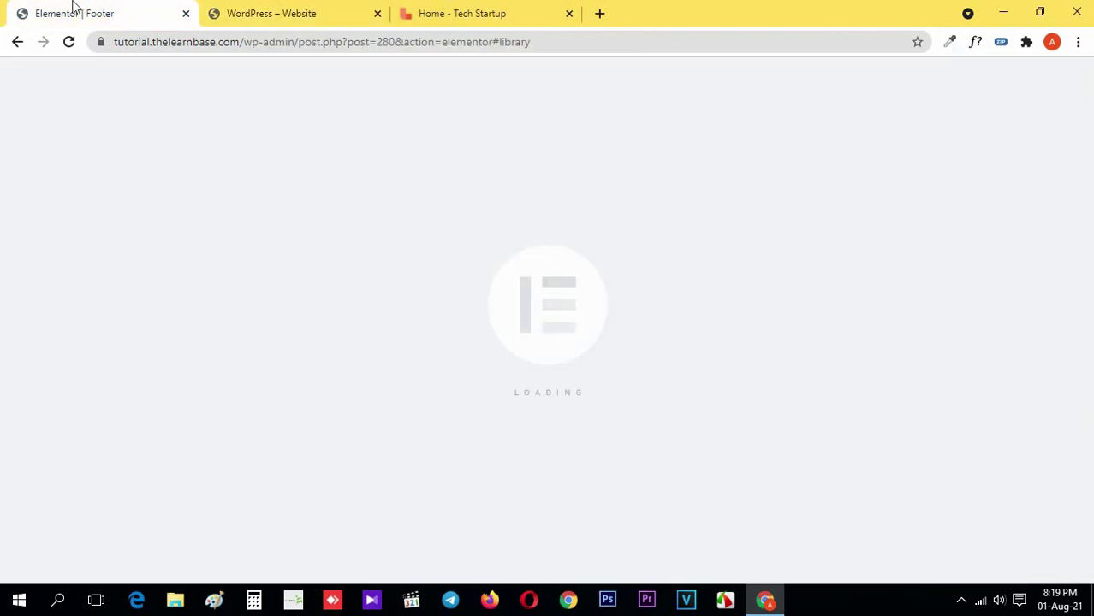
left_click(238, 10)
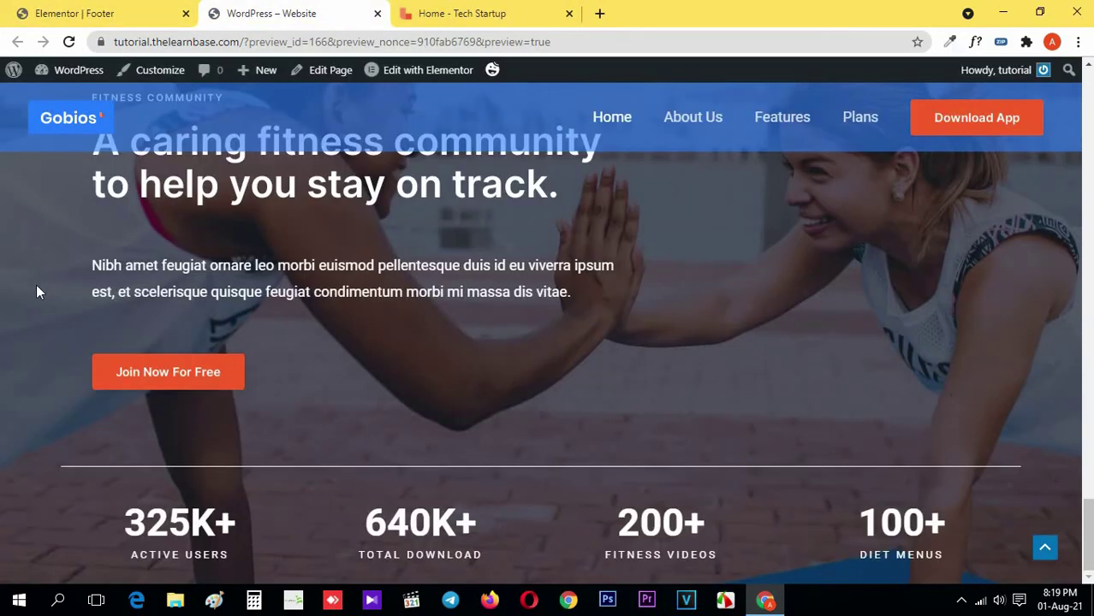
Close the template library in the Footer editor and place the Tech Startup demo's browser tab beside the editor's tab.
left_click(38, 10)
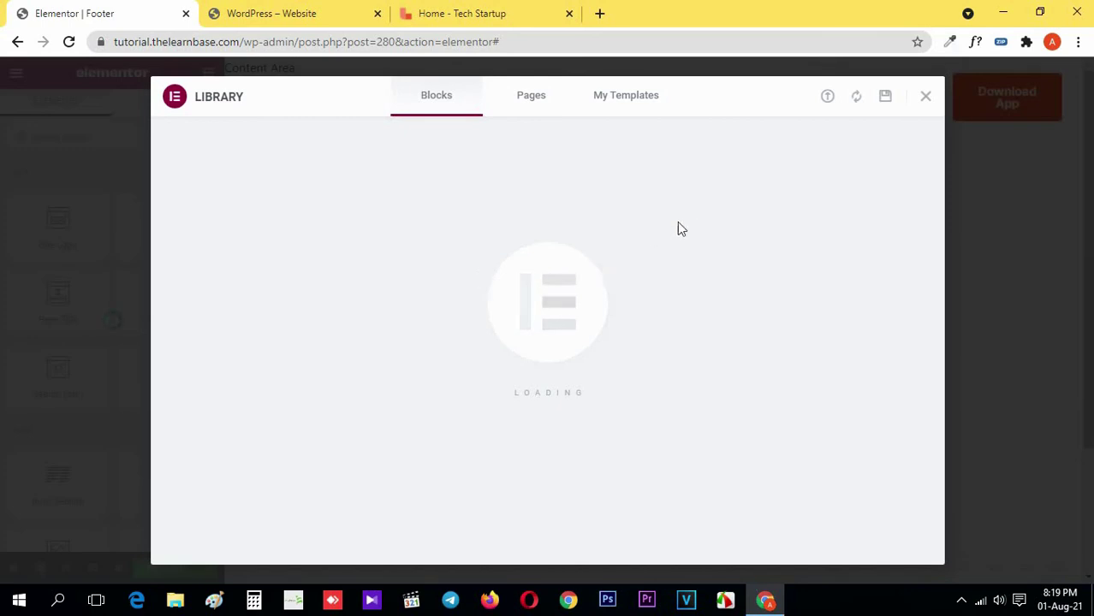
left_click(926, 97)
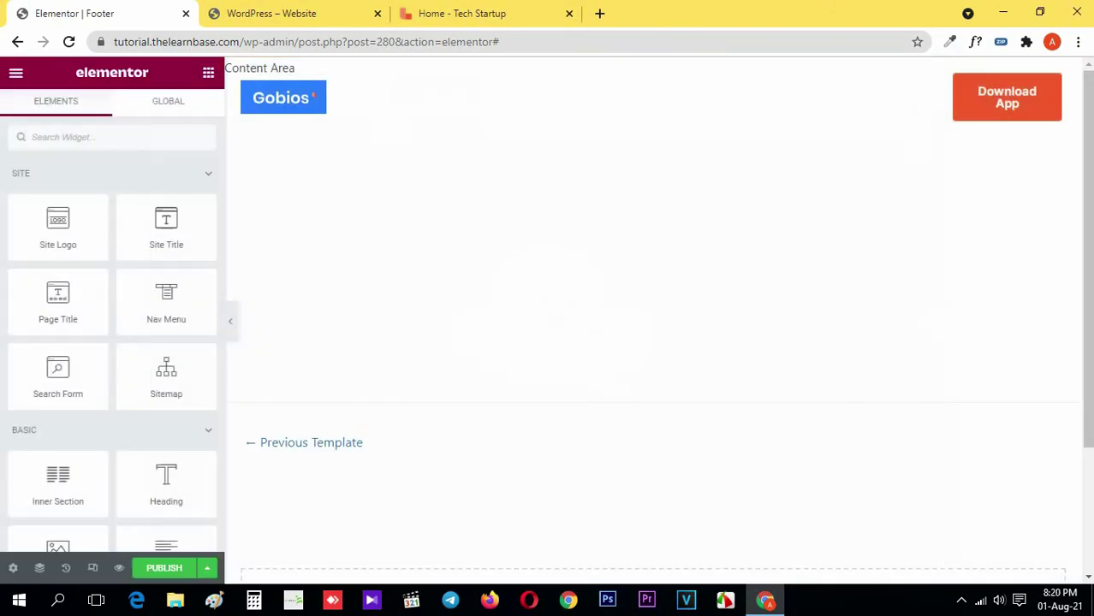
scroll(519, 287, "down", 2)
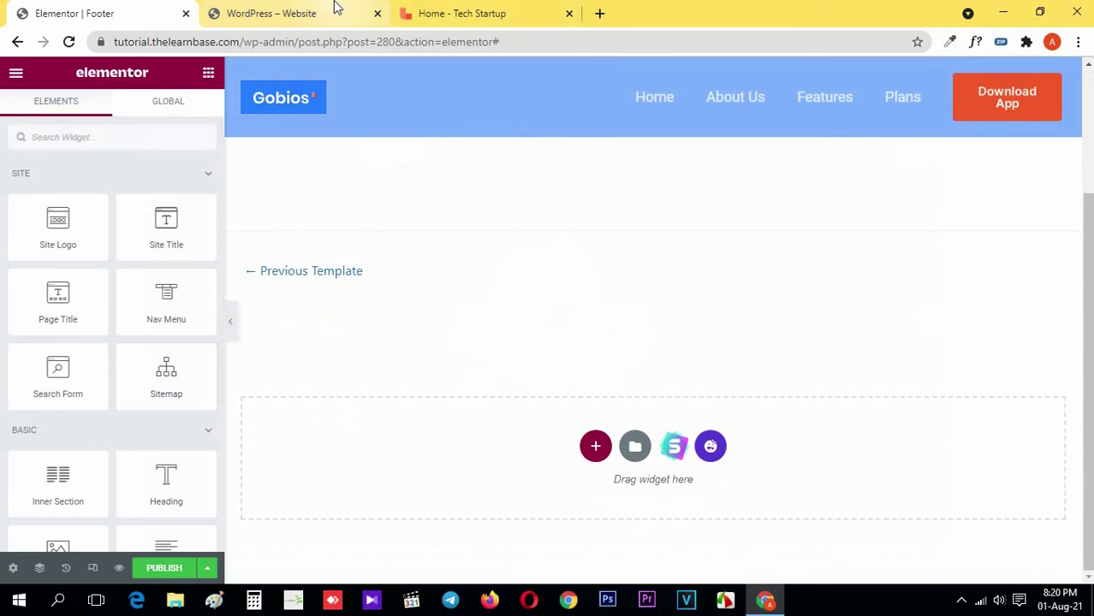
left_click_drag(428, 9, 377, 11)
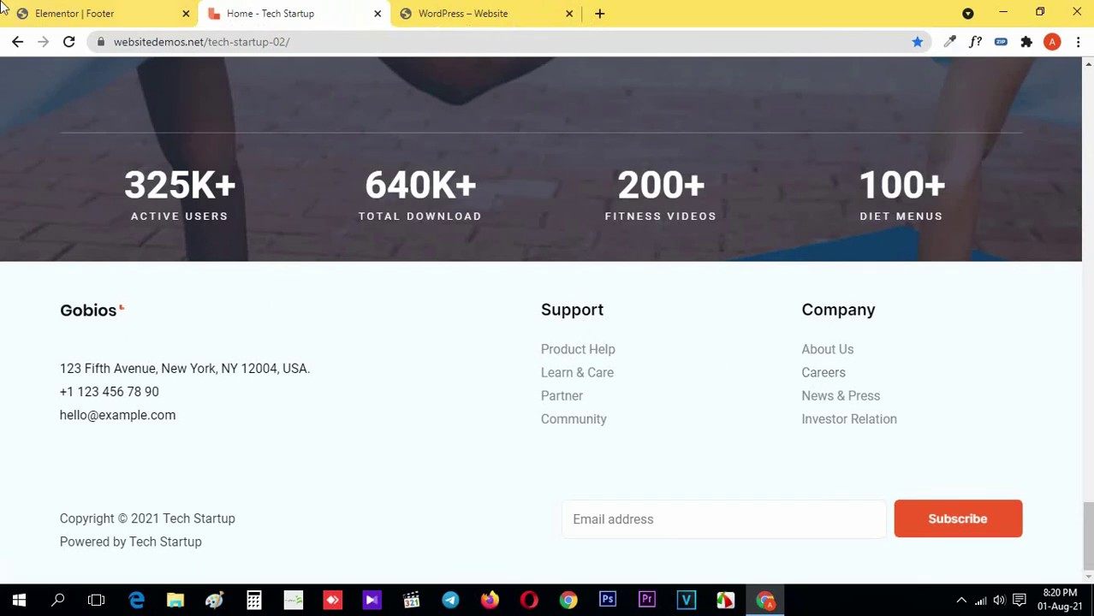
Add an Inner Section to the empty widget area of the Footer template and return to the widget list.
left_click(29, 9)
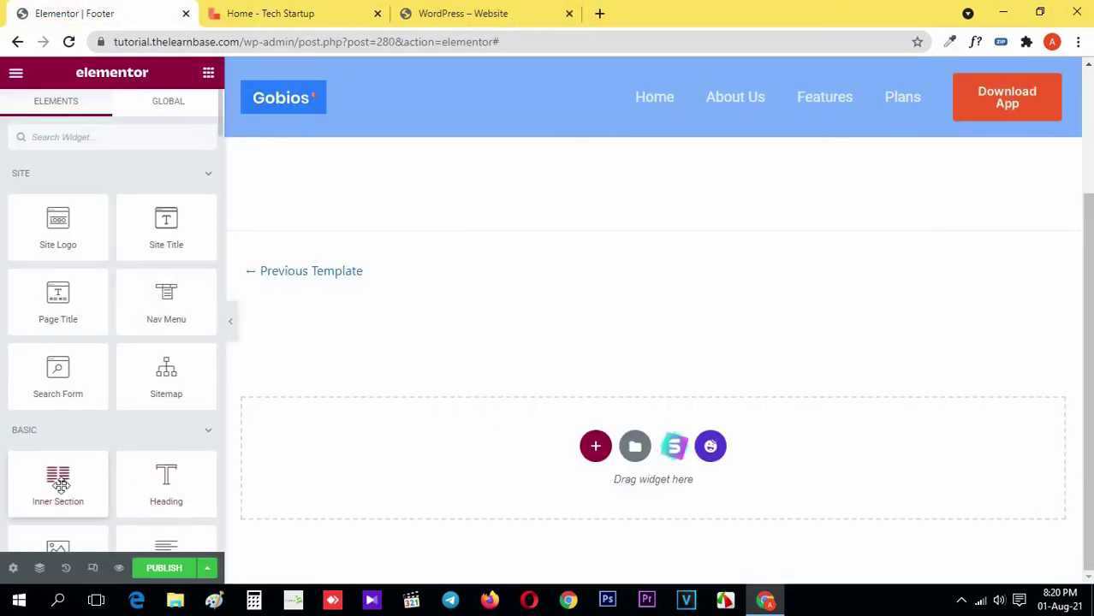
left_click_drag(60, 486, 357, 447)
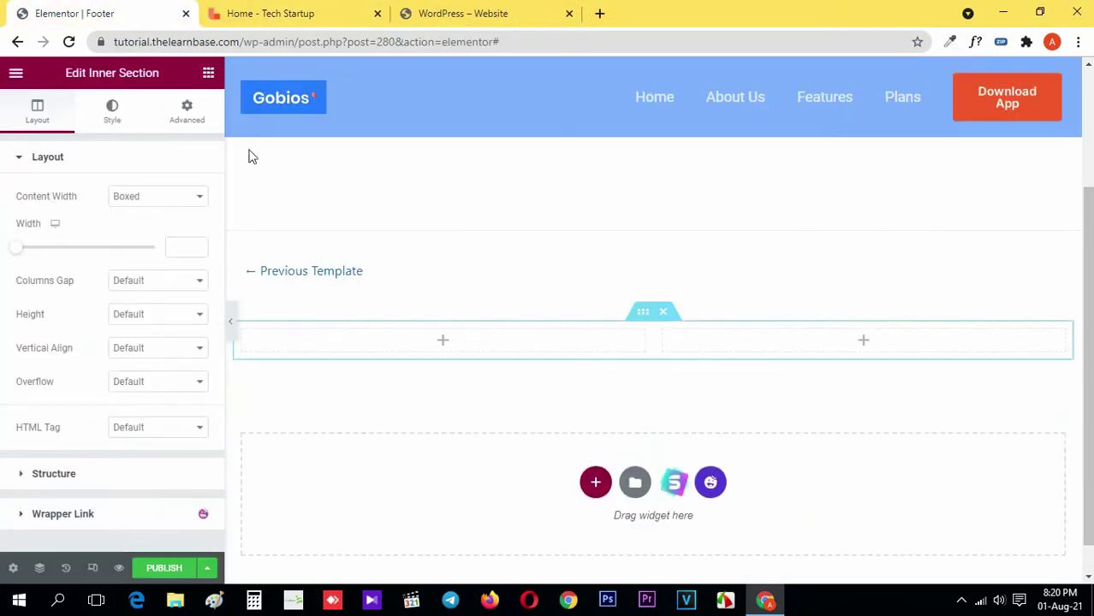
left_click(209, 74)
View the Gobios logo image from the demo footer in its own browser tab, close it and return to the Footer editor.
left_click(274, 10)
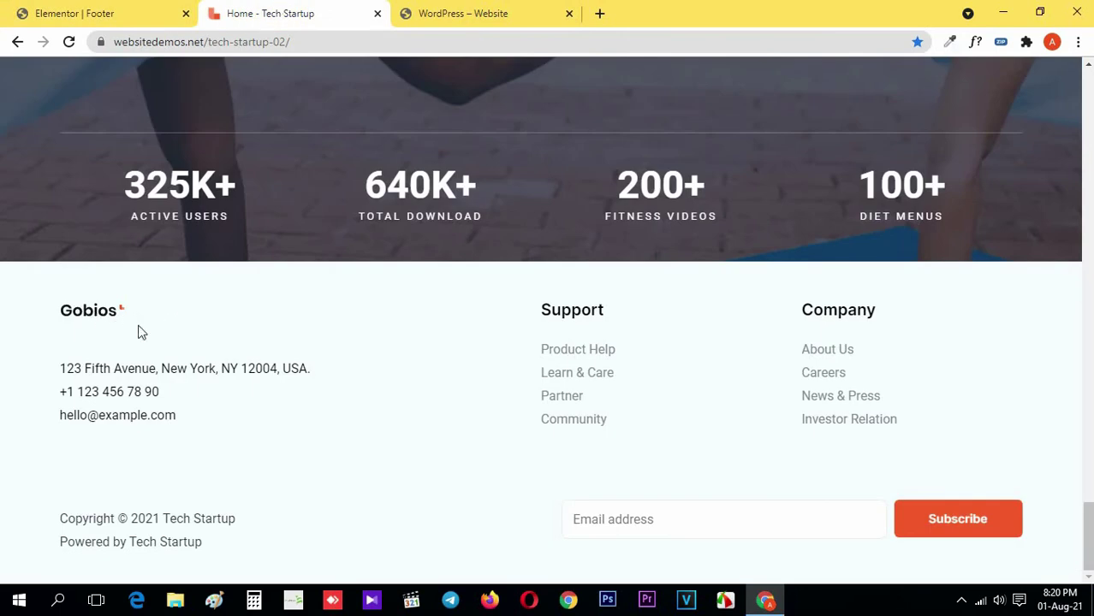
right_click(85, 316)
left_click(119, 323)
left_click(479, 13)
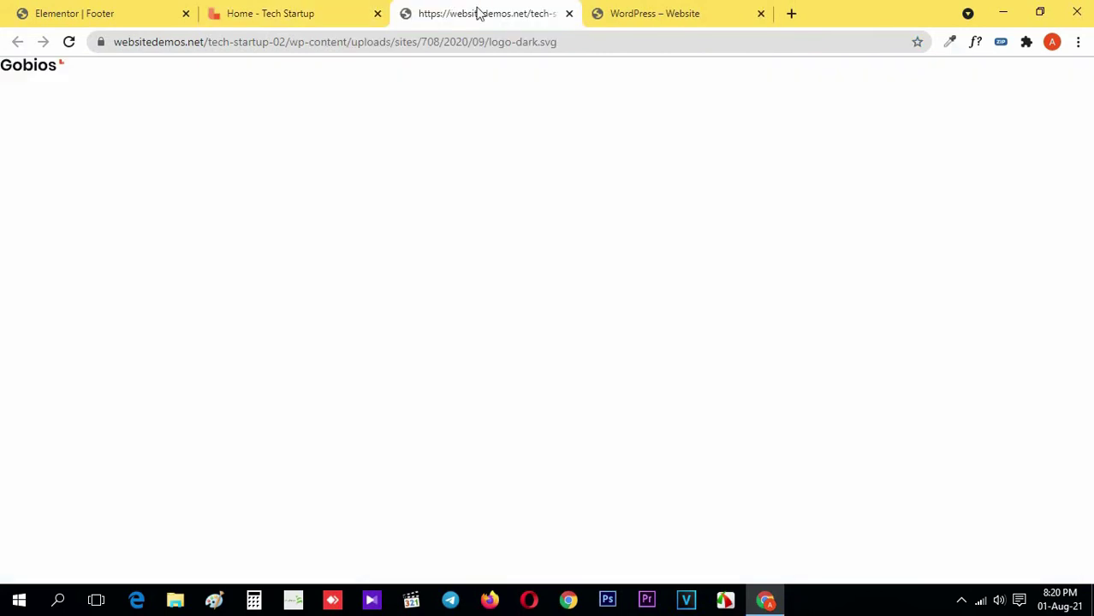
left_click(330, 9)
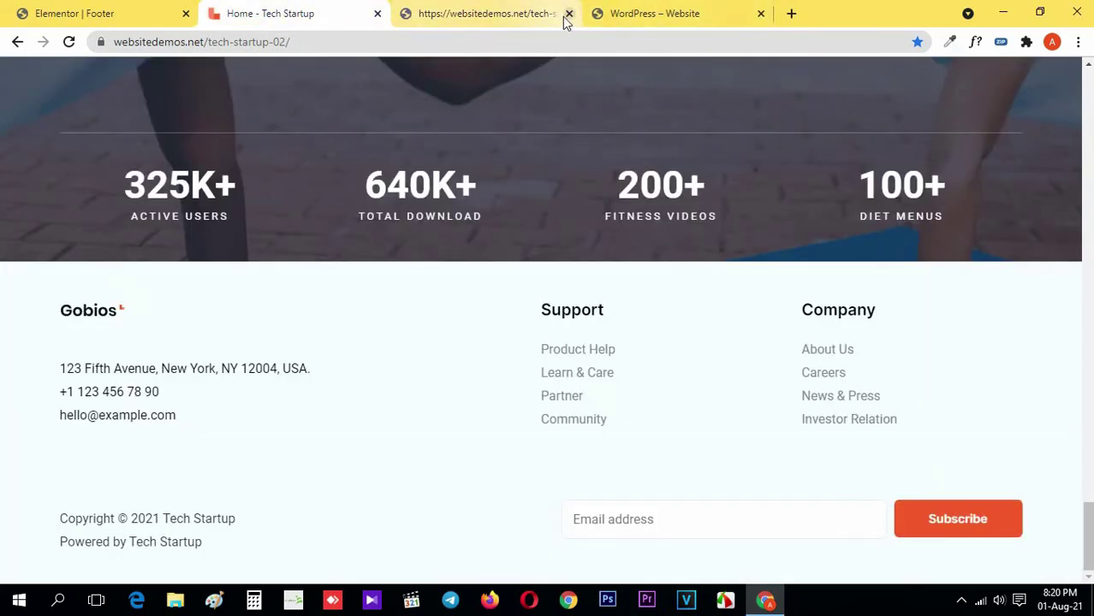
left_click(569, 13)
left_click(74, 13)
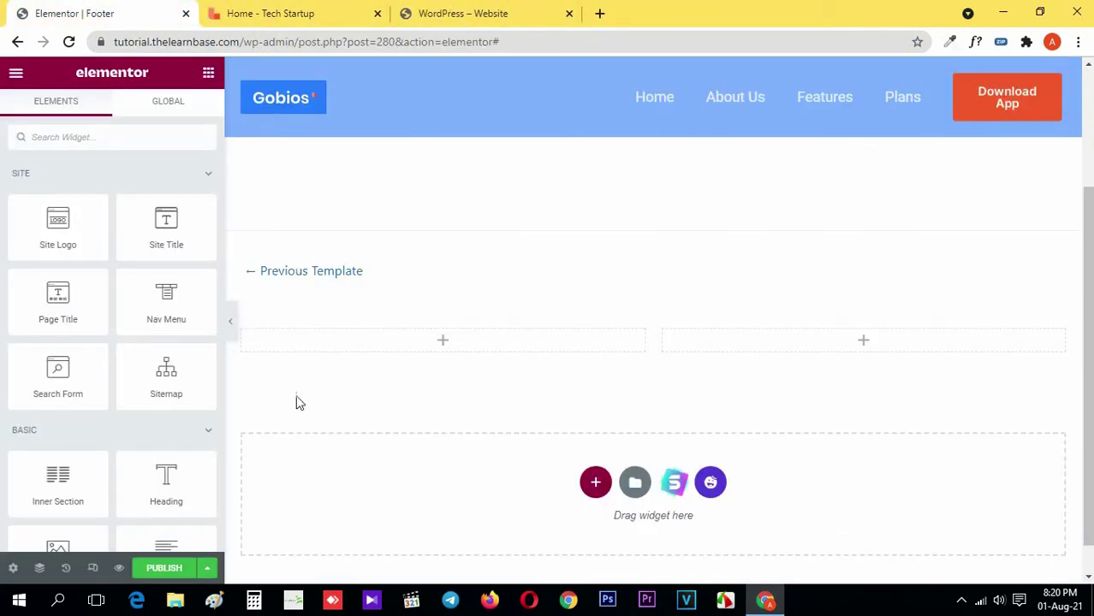
Add a Heading widget to the first column of the inner section with the title LOGO.
left_click_drag(169, 481, 363, 351)
left_click(141, 232)
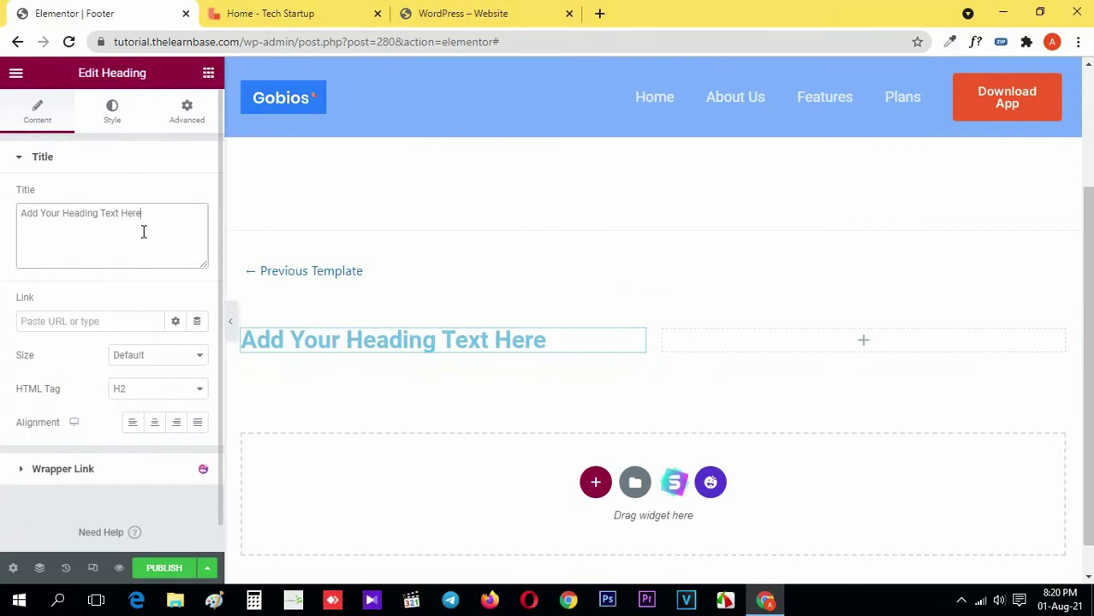
key("ctrl+a")
type("LOGO")
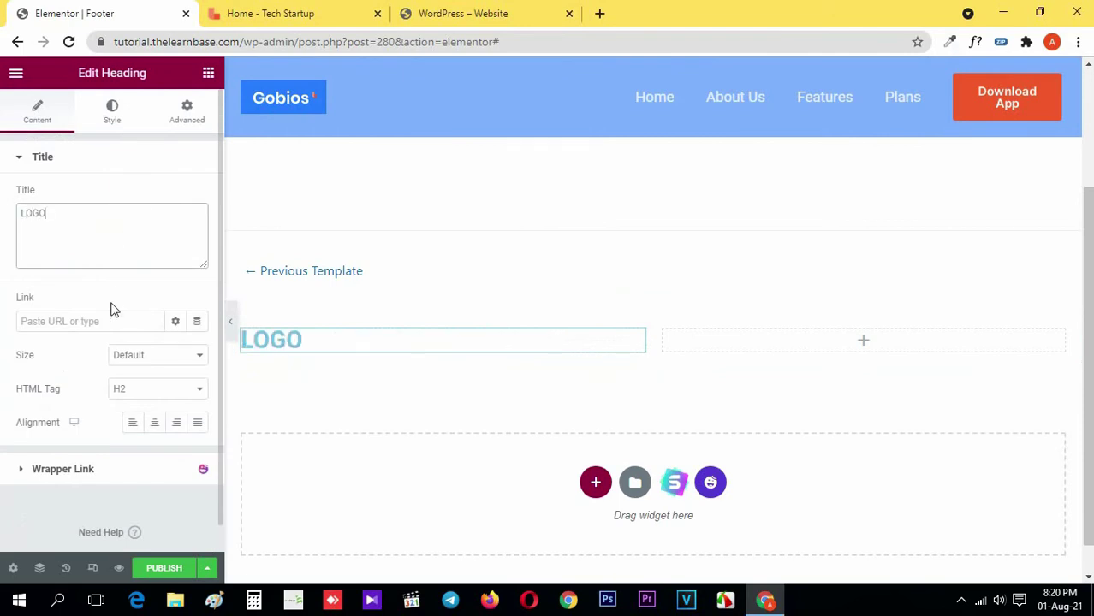
left_click(85, 323)
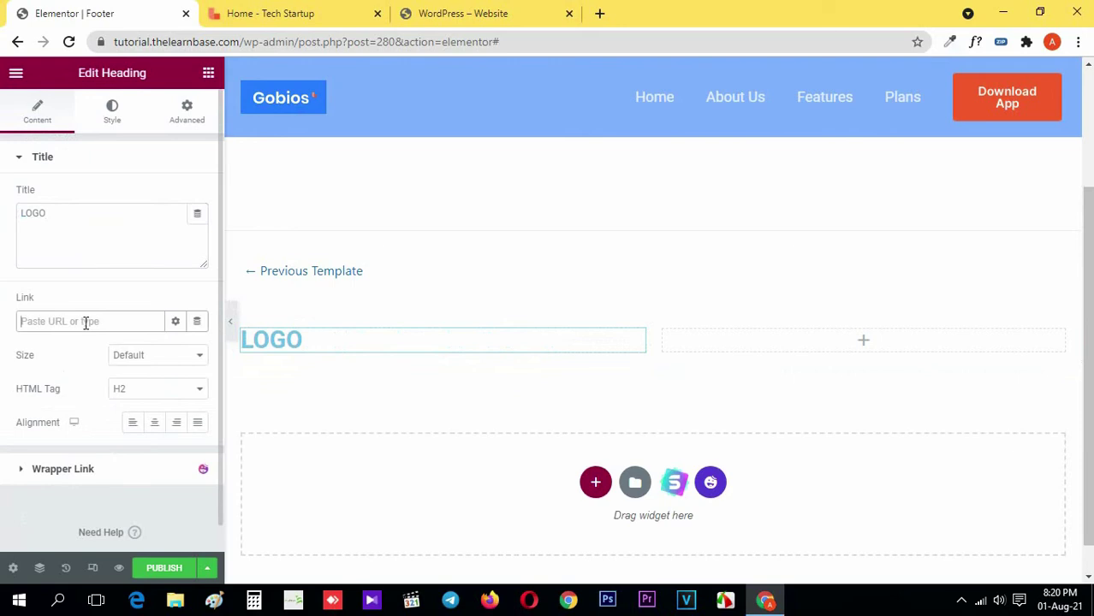
left_click(194, 41)
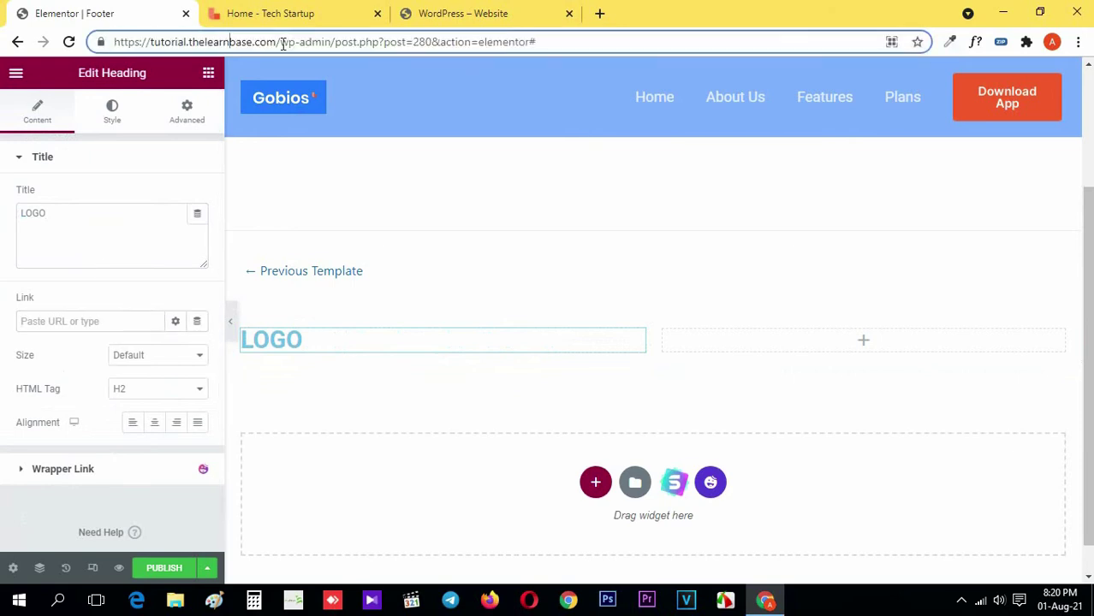
left_click_drag(282, 45, 2, 48)
key("ctrl+c")
left_click(88, 321)
key("ctrl+v")
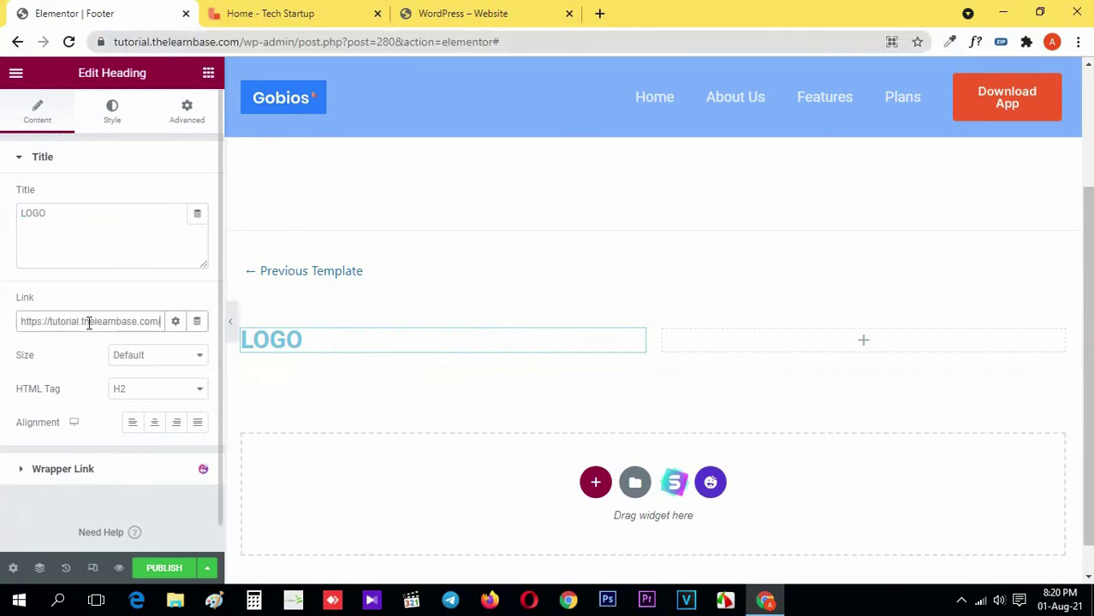
left_click(208, 73)
Check the demo footer's logo and set the LOGO heading's text color to black (#000000).
left_click(283, 12)
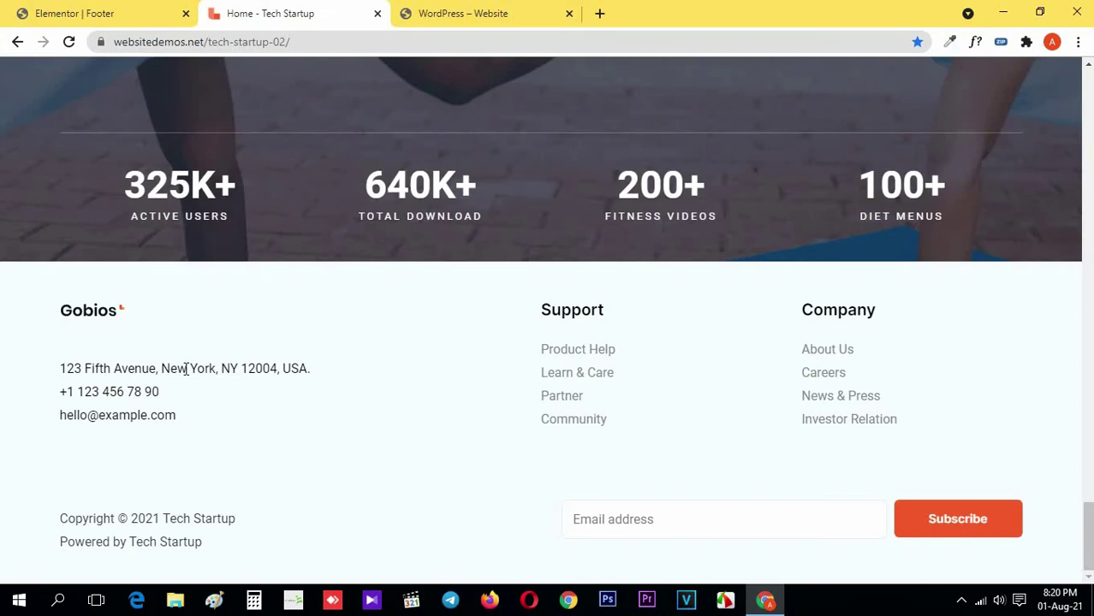
left_click(103, 12)
left_click(327, 343)
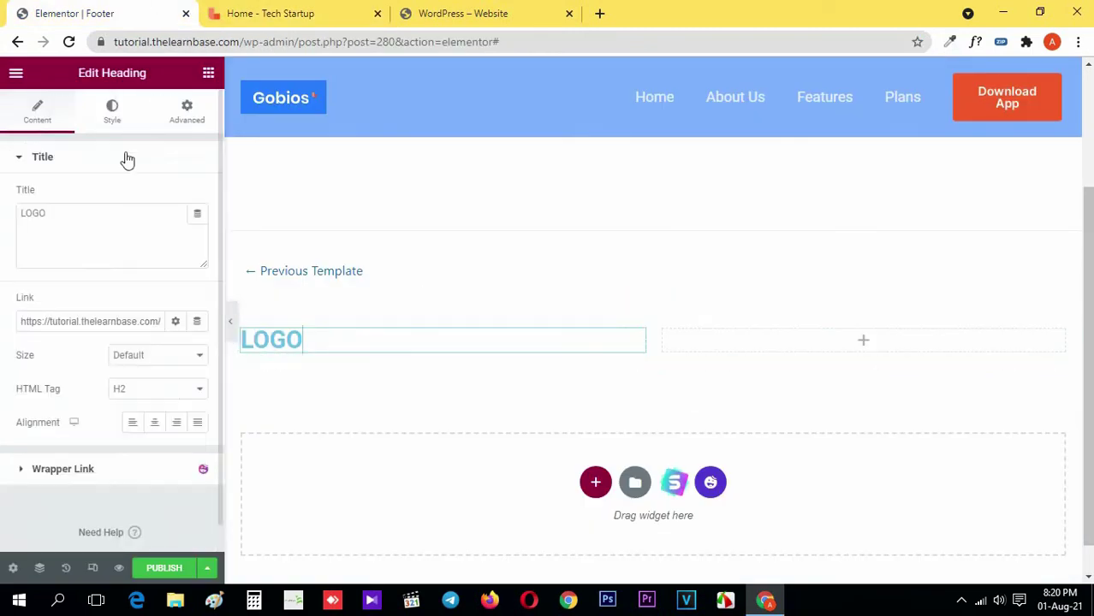
left_click(118, 113)
left_click(197, 196)
left_click_drag(152, 349, 37, 446)
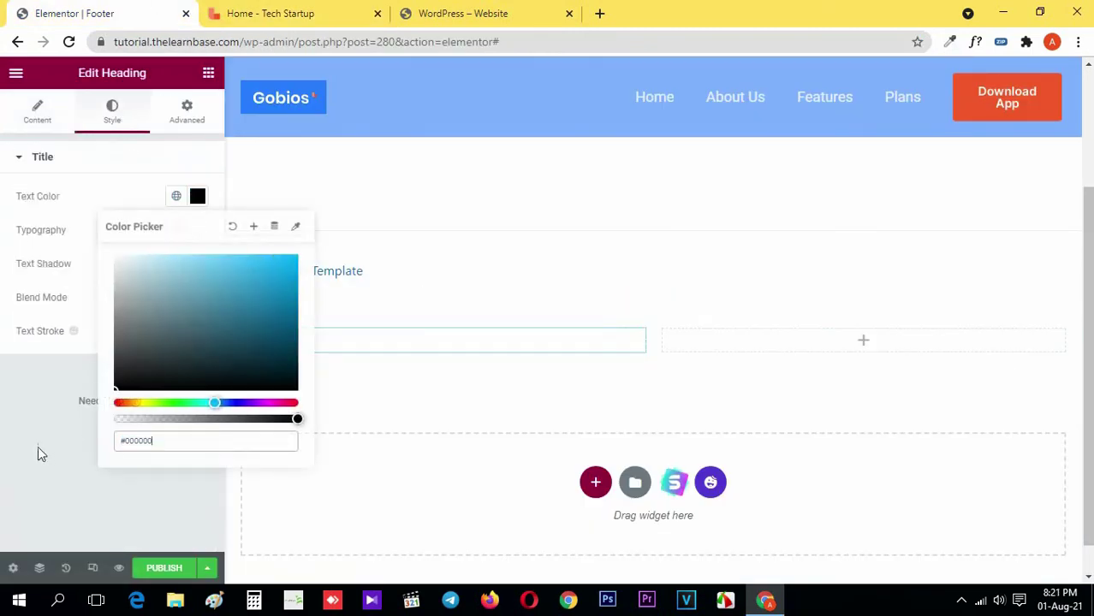
left_click(38, 446)
left_click(208, 73)
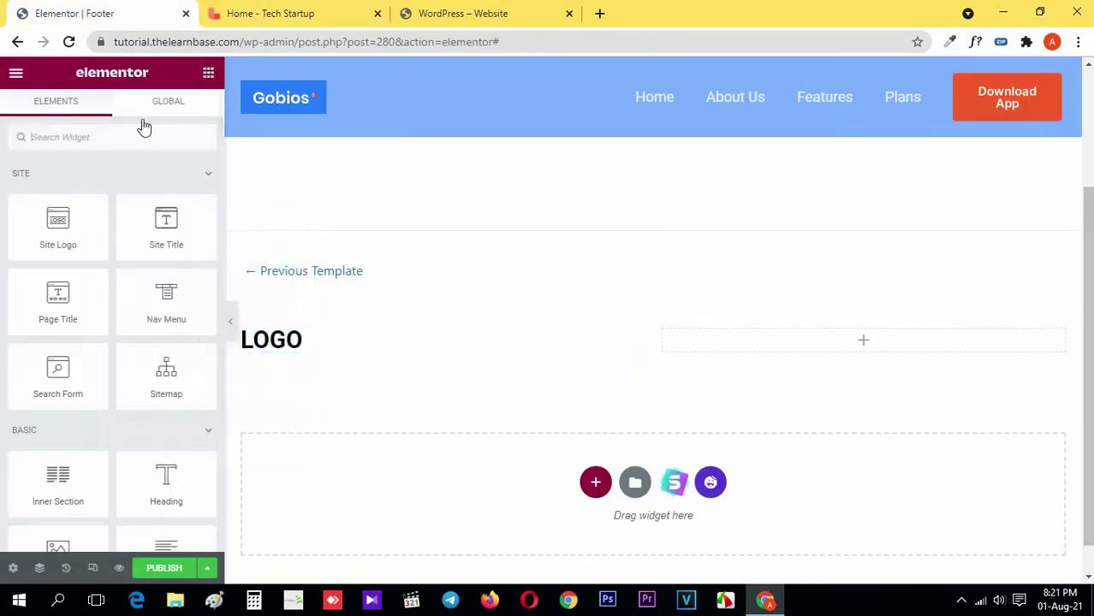
Check the contact details in the demo footer and add an Icon List widget below the LOGO heading.
left_click(283, 13)
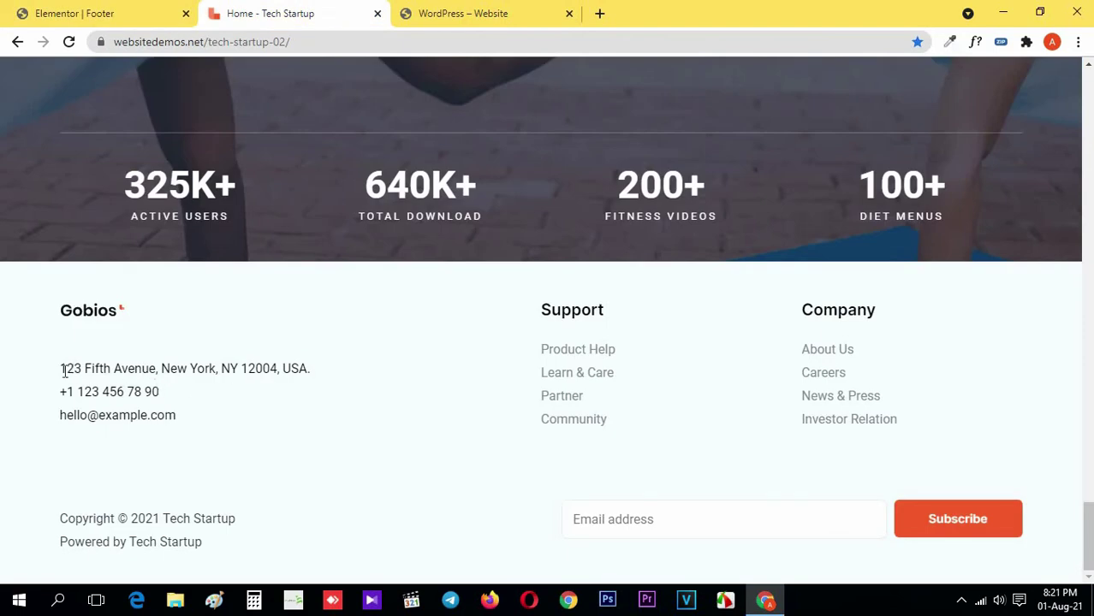
left_click_drag(62, 369, 356, 376)
left_click(155, 391)
left_click(134, 10)
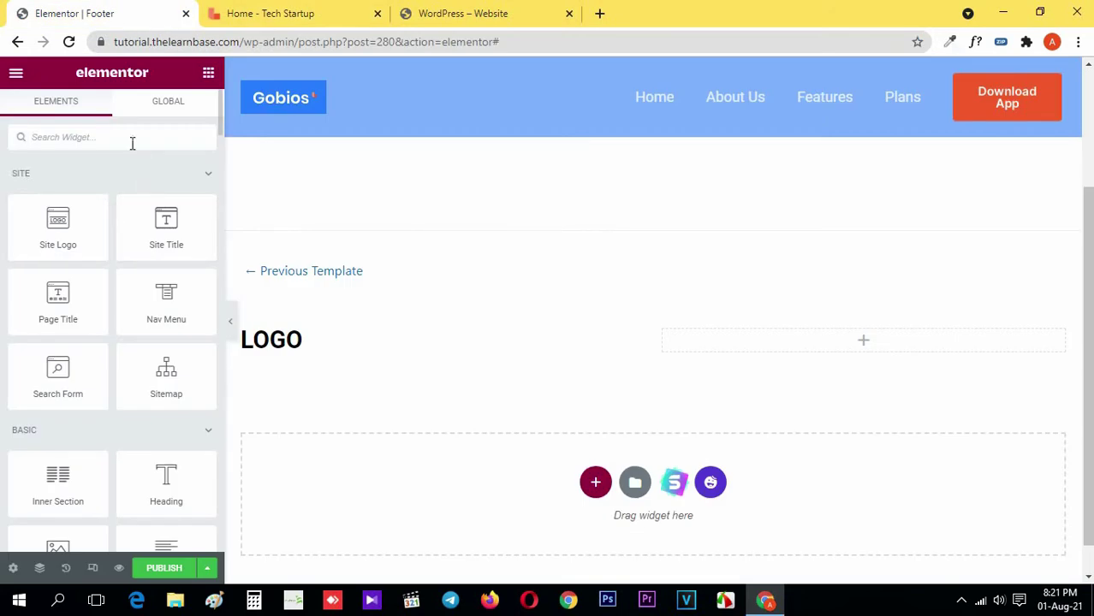
type("icon")
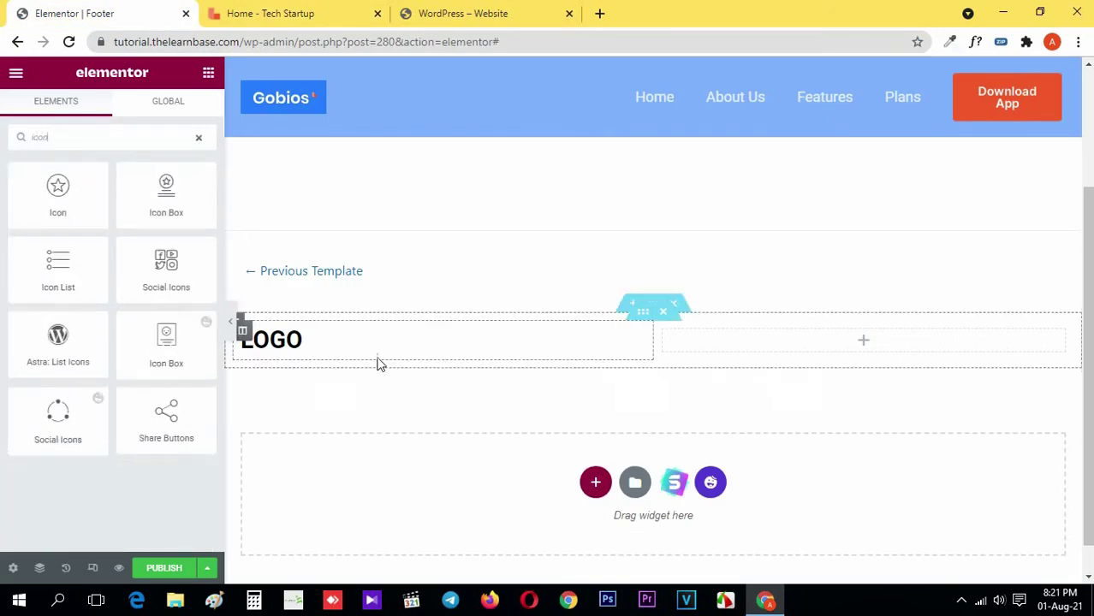
scroll(379, 362, "down", 1)
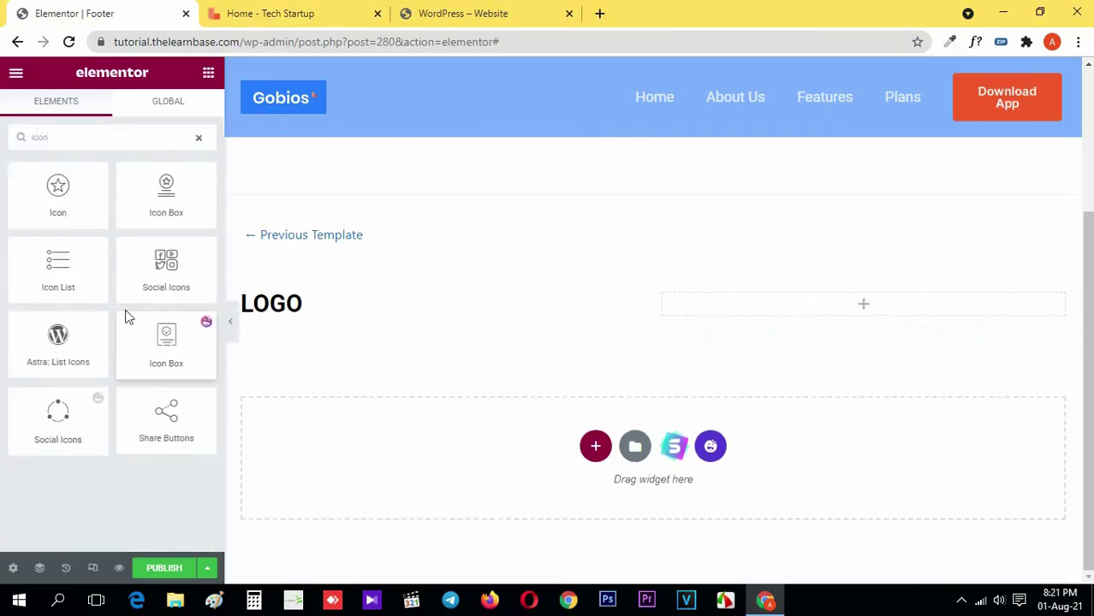
left_click_drag(71, 276, 337, 310)
Delete two of the Icon List's default items and remove the check icon from the remaining item.
left_click(191, 294)
left_click(191, 294)
left_click(97, 254)
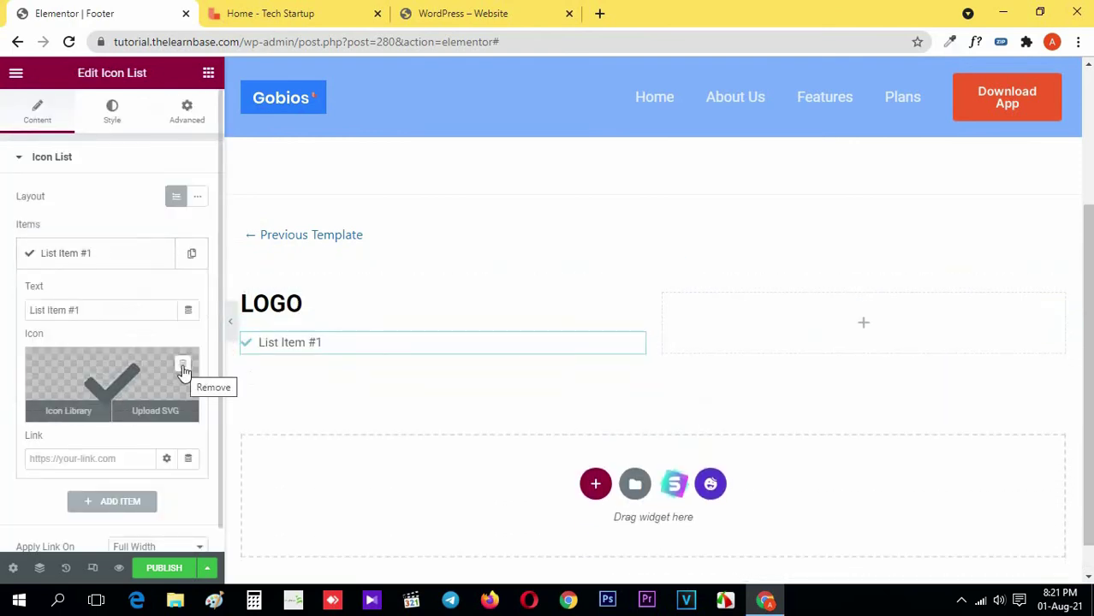
left_click(183, 368)
Replace the remaining list item's text with the street address copied from the demo footer.
left_click(270, 13)
triple_click(110, 369)
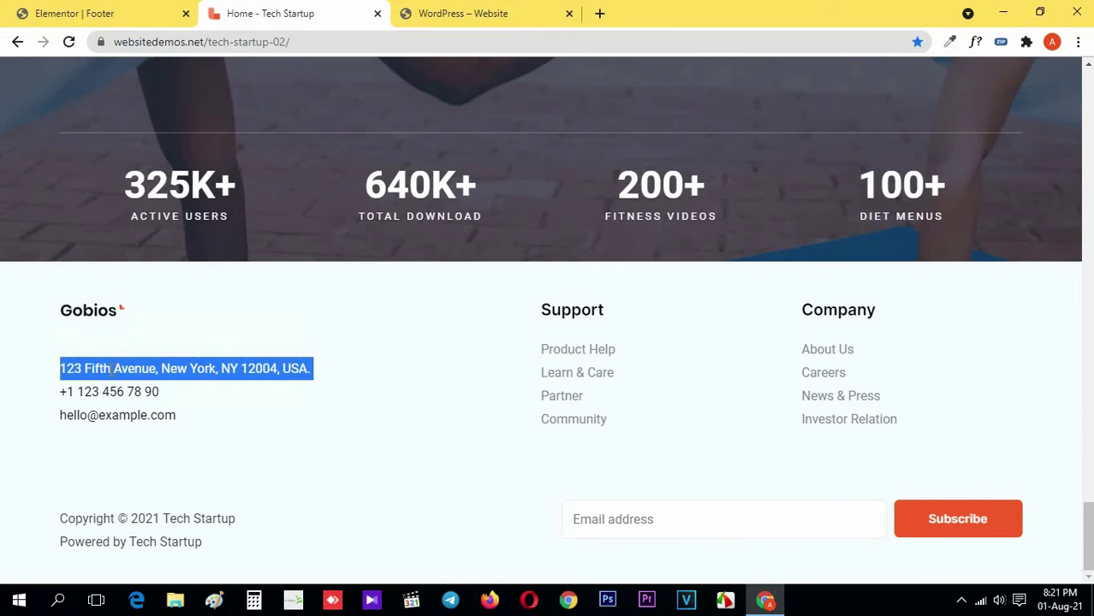
left_click(117, 10)
left_click(121, 313)
key("ctrl+a")
key("ctrl+v")
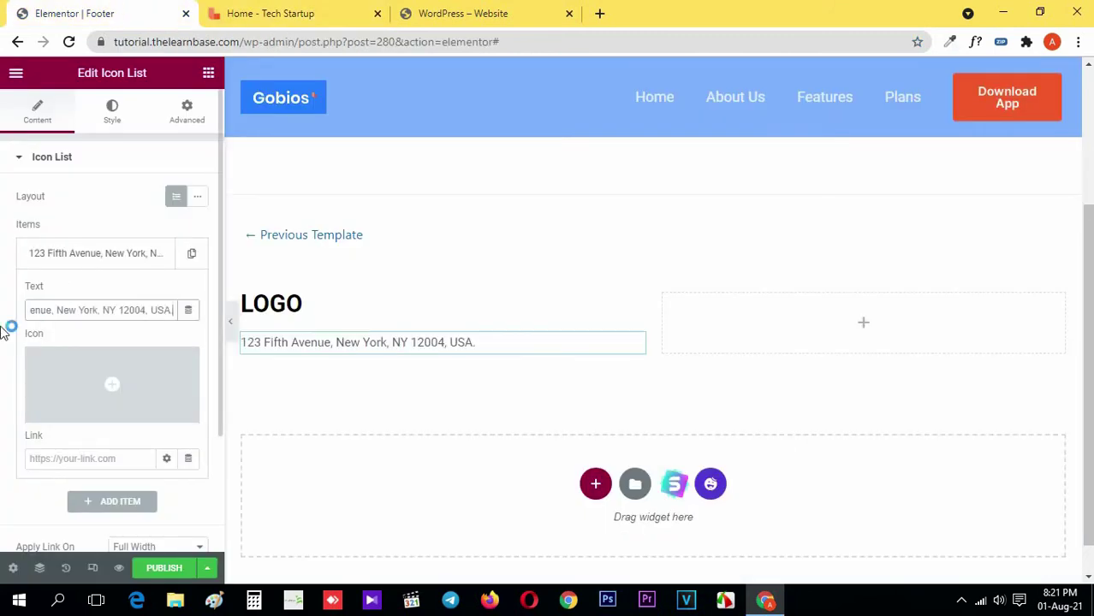
Duplicate the address item twice and replace the second item's text with the phone number copied from the demo footer.
left_click(292, 10)
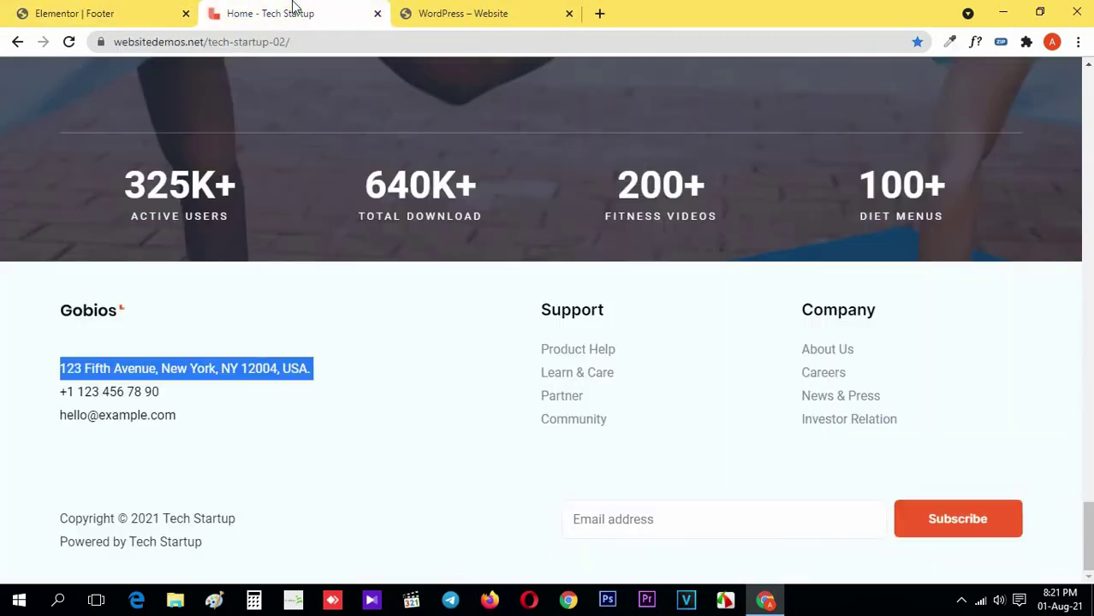
triple_click(101, 391)
key("ctrl+c")
left_click(138, 8)
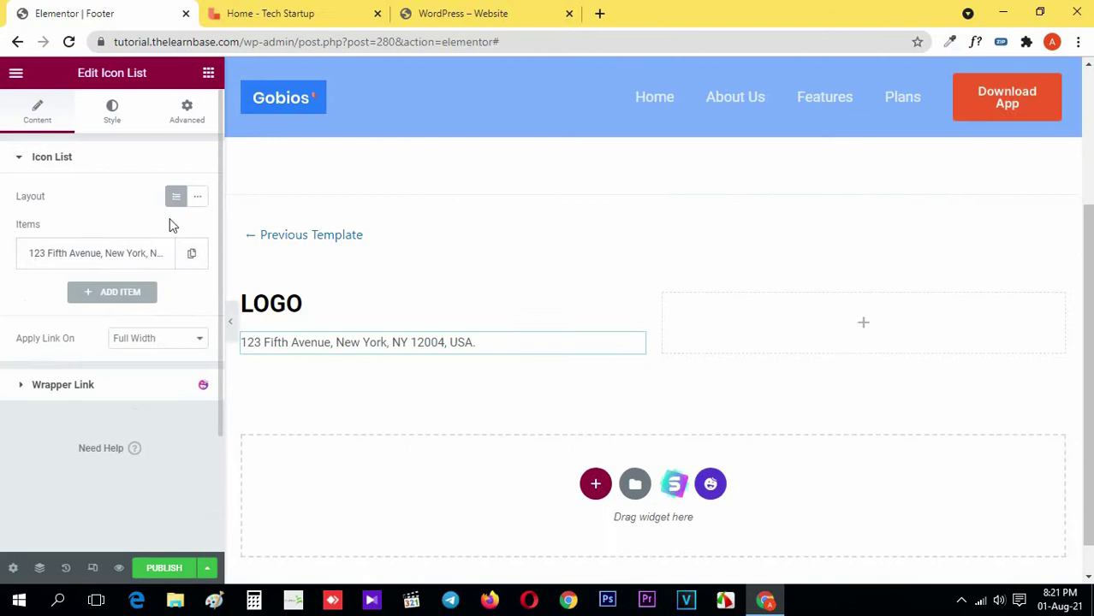
left_click(189, 253)
left_click(158, 253)
left_click(110, 306)
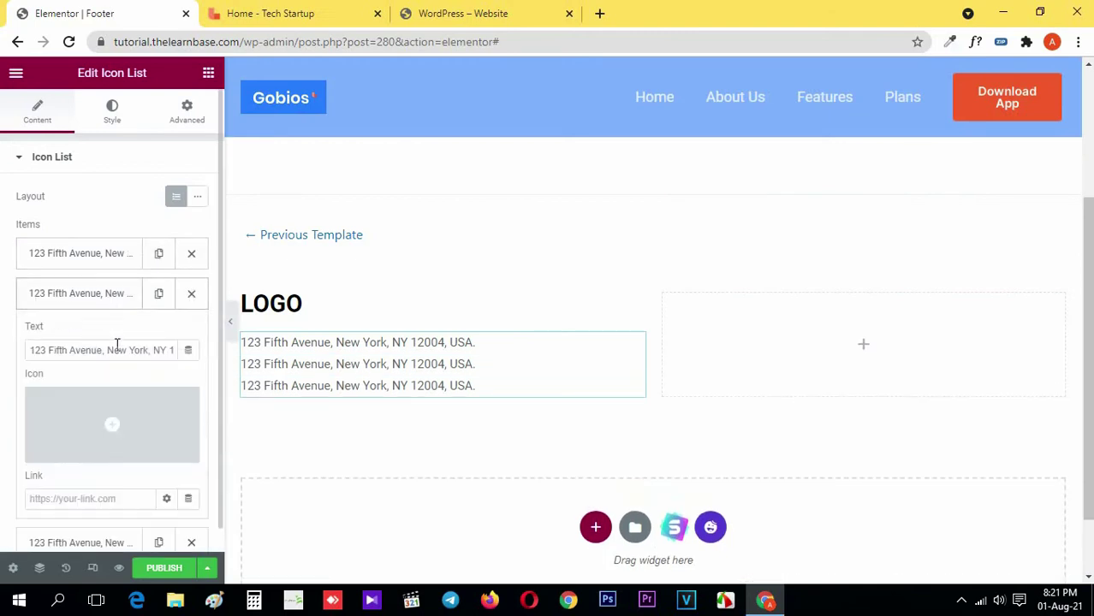
triple_click(115, 347)
key("ctrl+v")
left_click(97, 299)
Replace the third list item's text with the e-mail address copied from the demo footer.
left_click(267, 12)
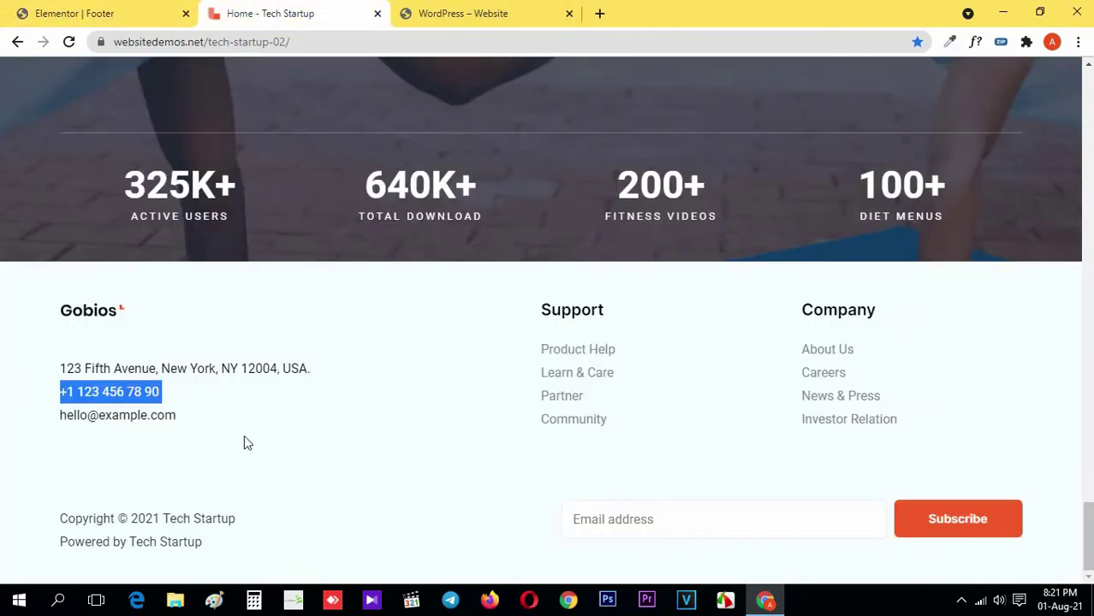
triple_click(135, 421)
key("ctrl+c")
left_click(165, 9)
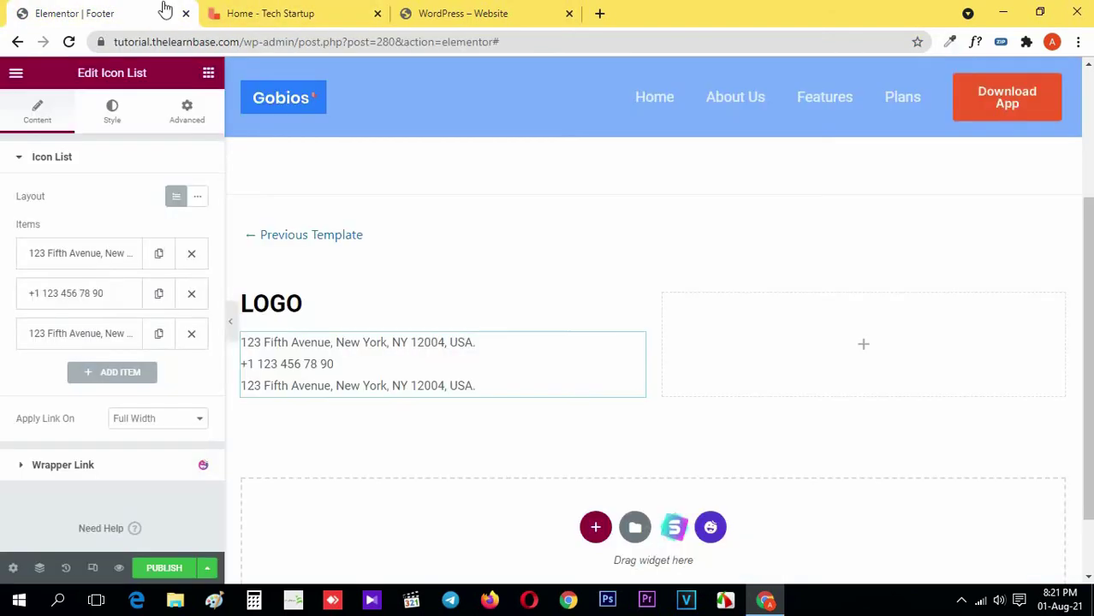
left_click(106, 336)
triple_click(117, 390)
key("ctrl+v")
left_click(101, 349)
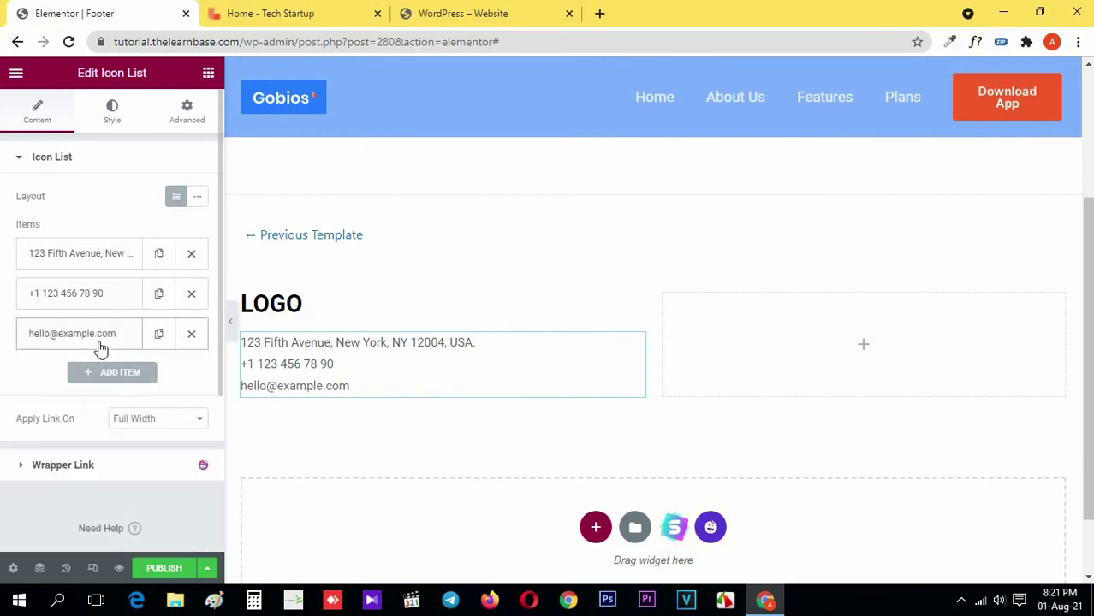
Set the space between the Icon List's items to 10.
left_click(112, 112)
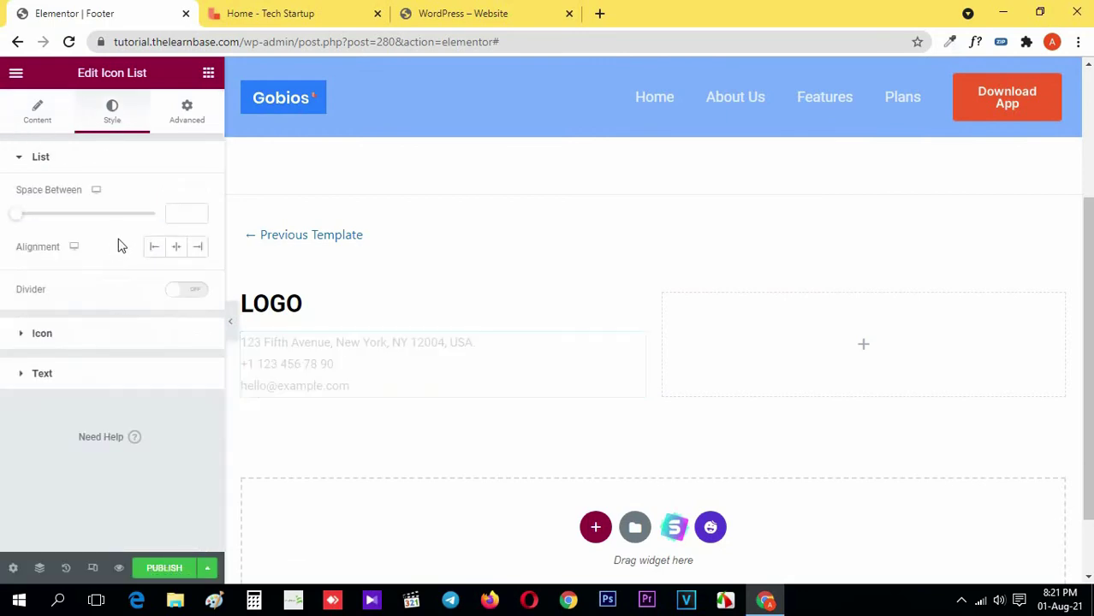
left_click(178, 213)
type("10")
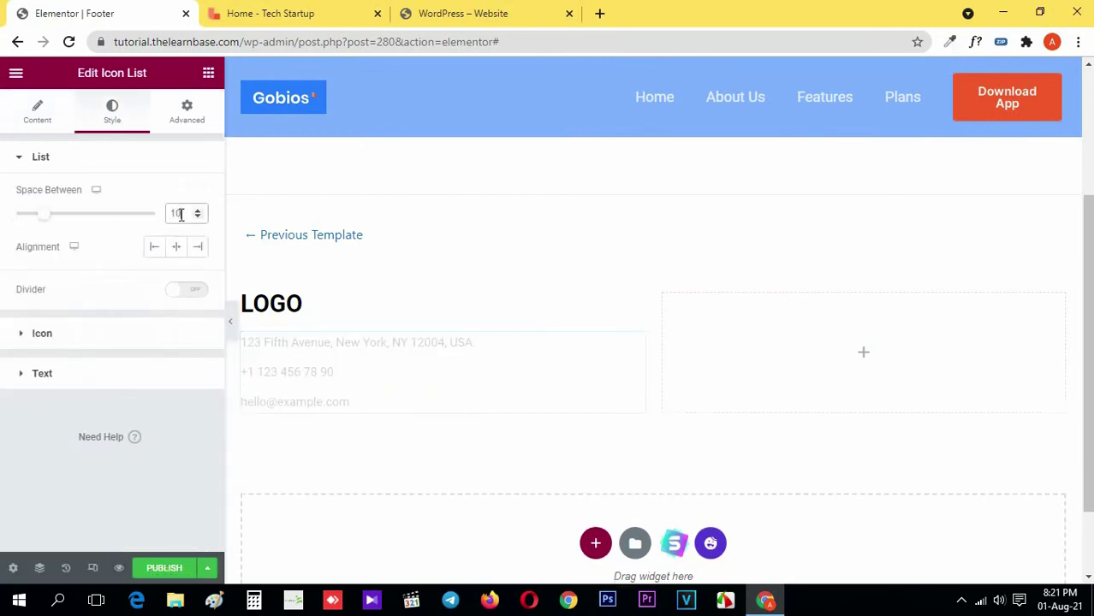
Inspect the font, size, line height and color of the demo footer's address line with WhatFont.
left_click(287, 10)
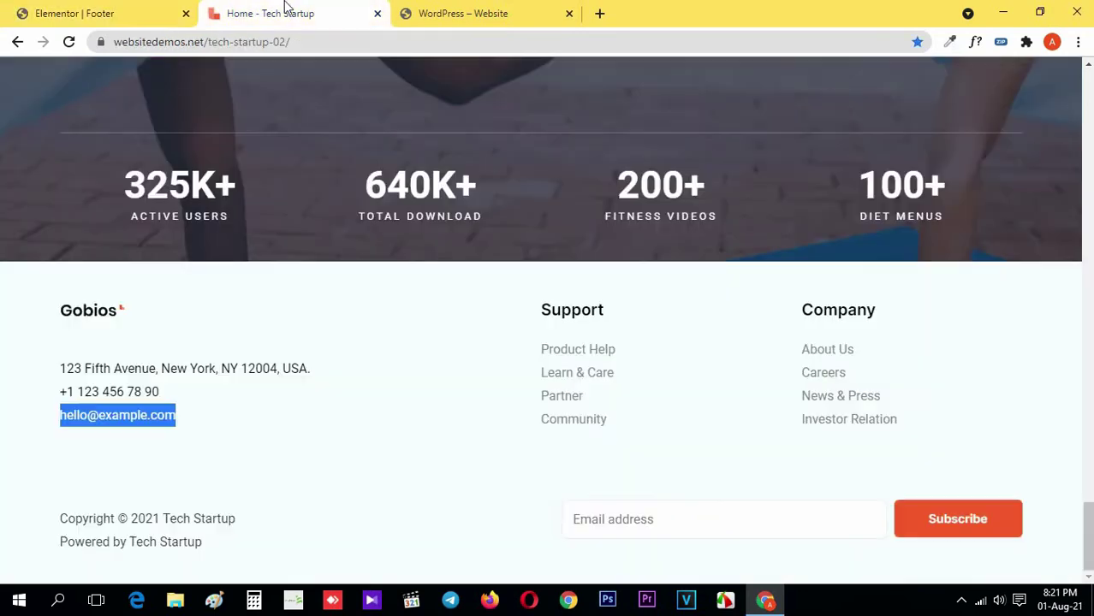
left_click(132, 414)
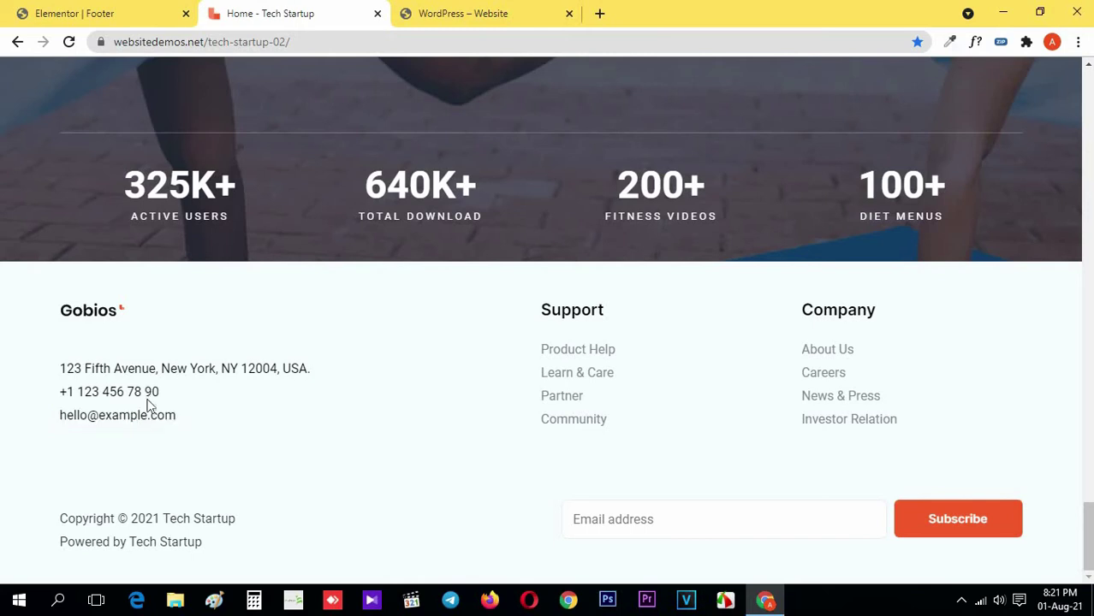
left_click(980, 47)
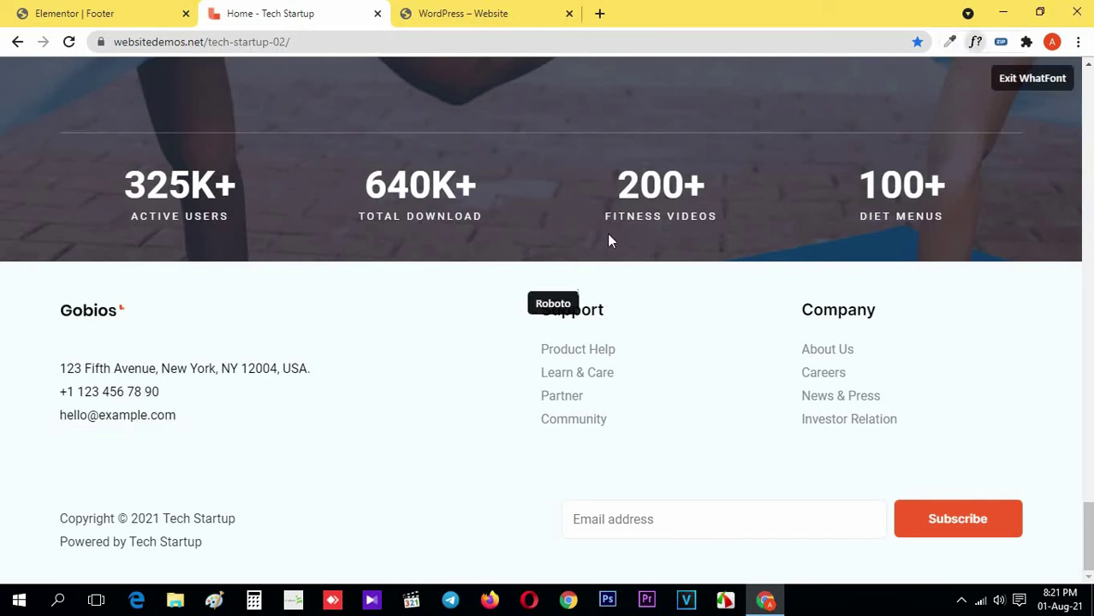
left_click(150, 373)
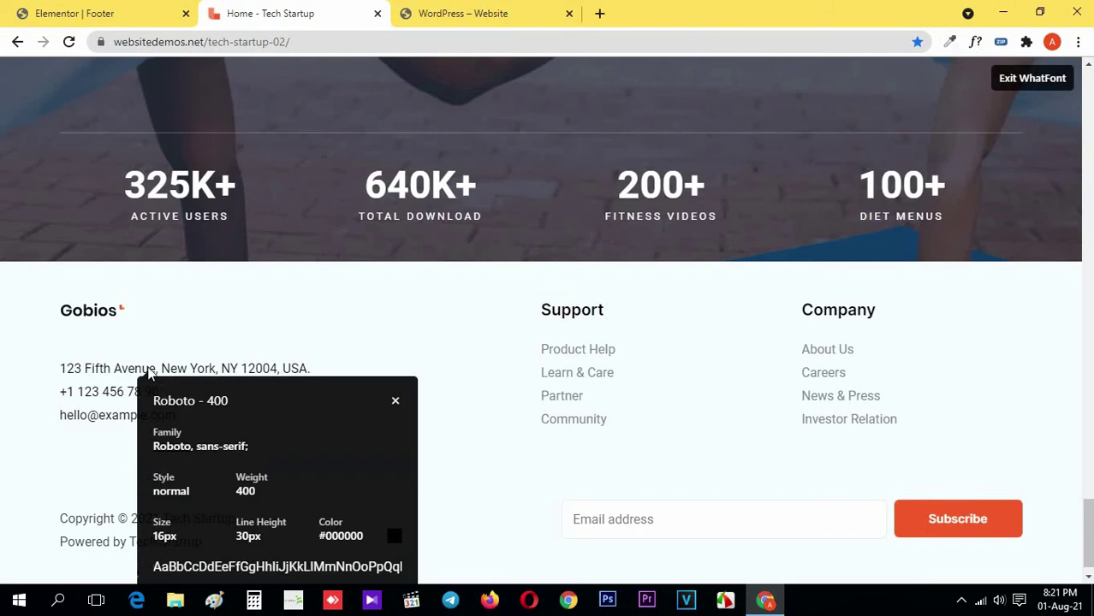
double_click(328, 537)
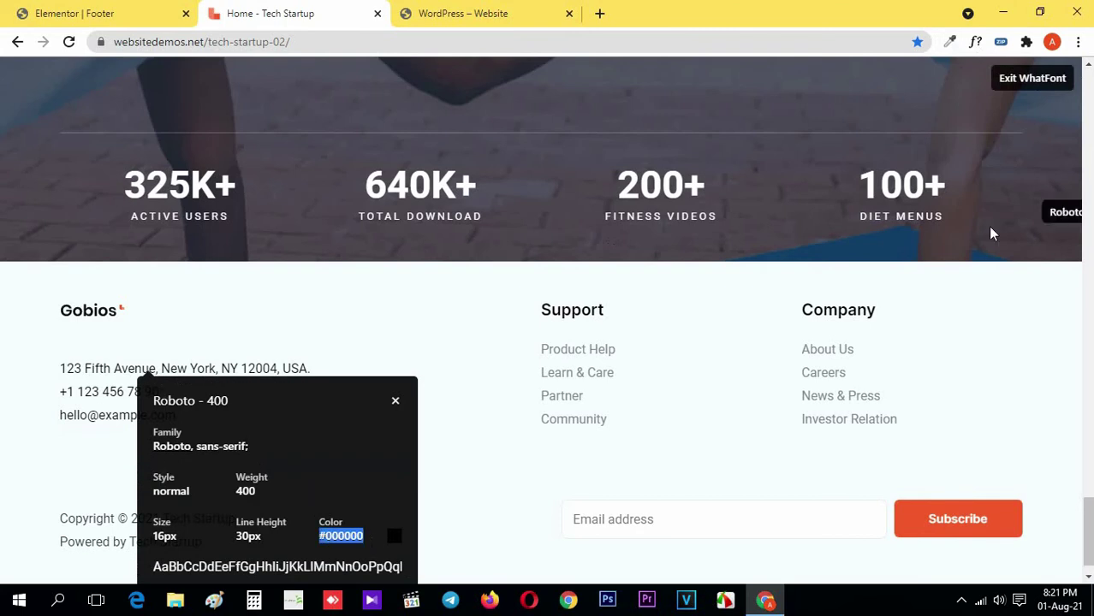
left_click(1036, 78)
Return to the Footer editor and set the Icon List's text color to black (#000000).
left_click(53, 9)
left_click(94, 157)
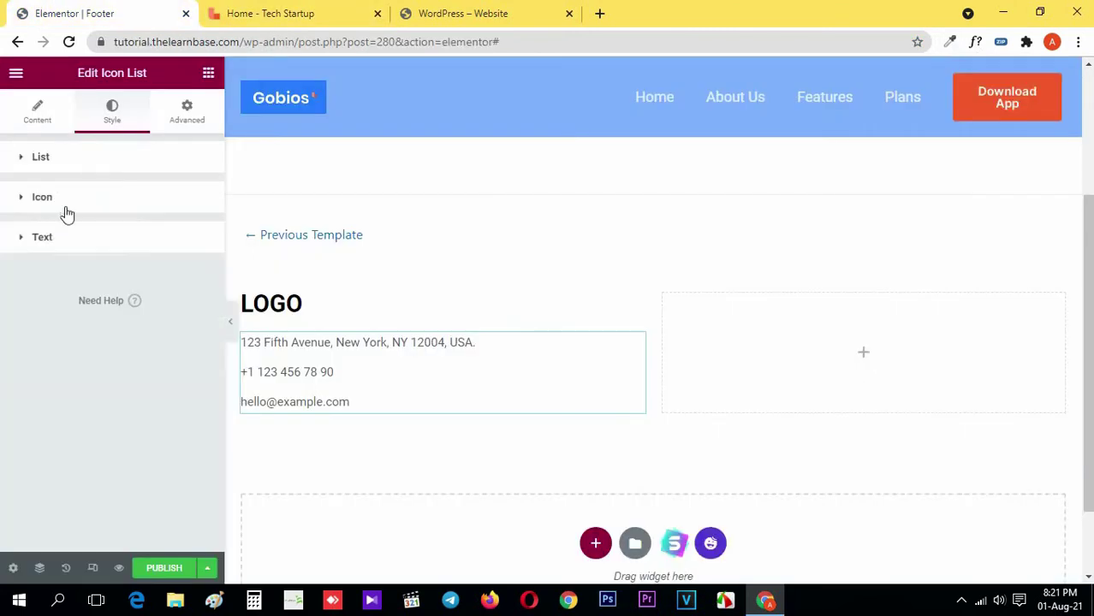
left_click(61, 240)
left_click(198, 276)
left_click(2, 355)
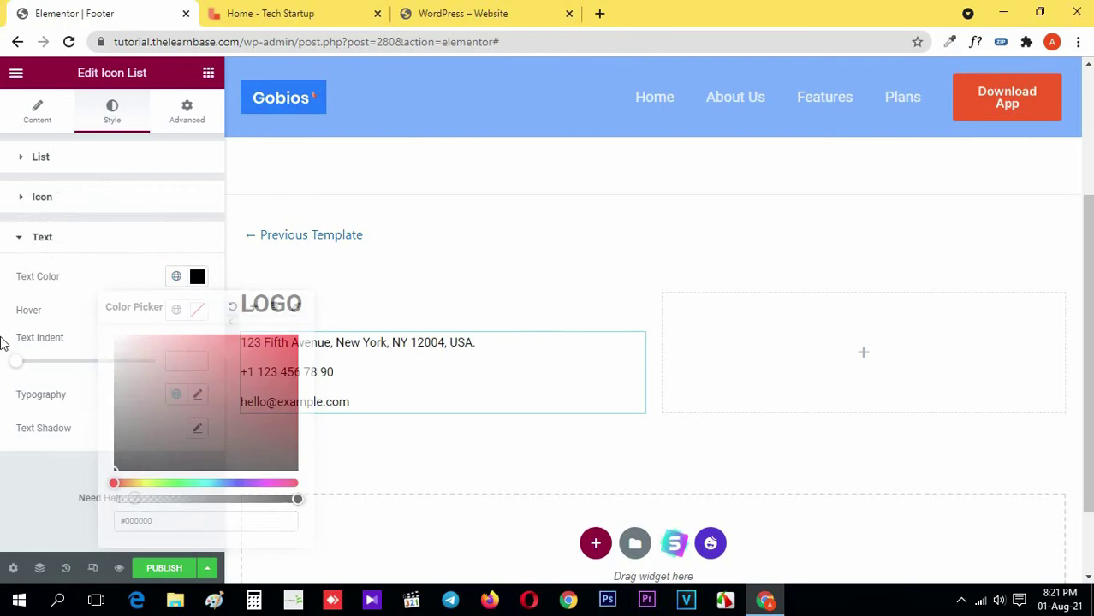
Set the Icon List's text typography to size 16 px and line height 30 px.
left_click(197, 394)
scroll(195, 415, "down", 3)
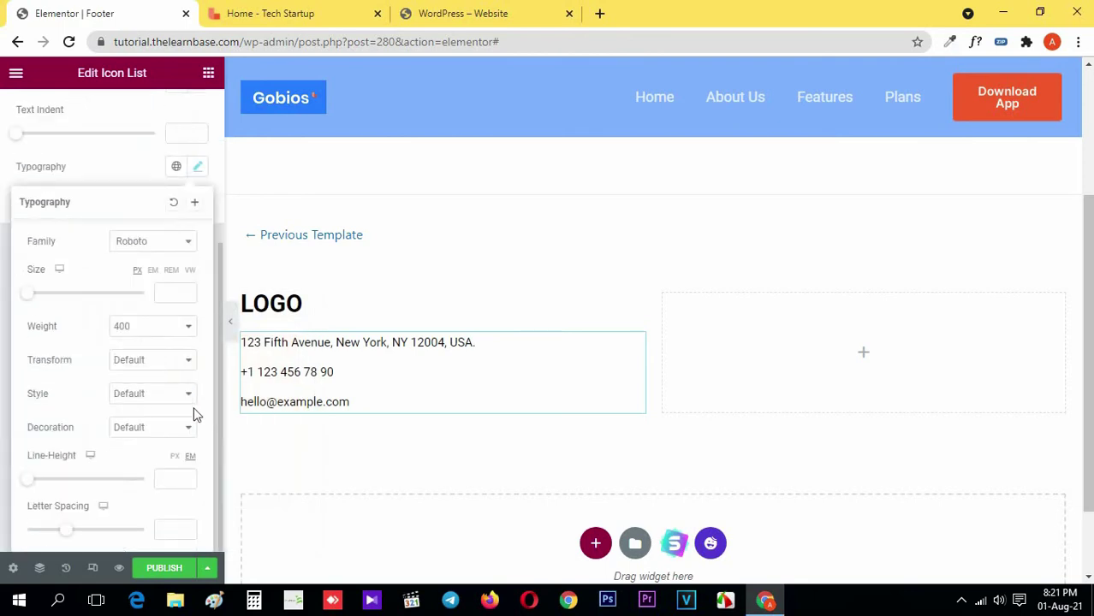
left_click(168, 292)
type("14")
type("6")
left_click(174, 478)
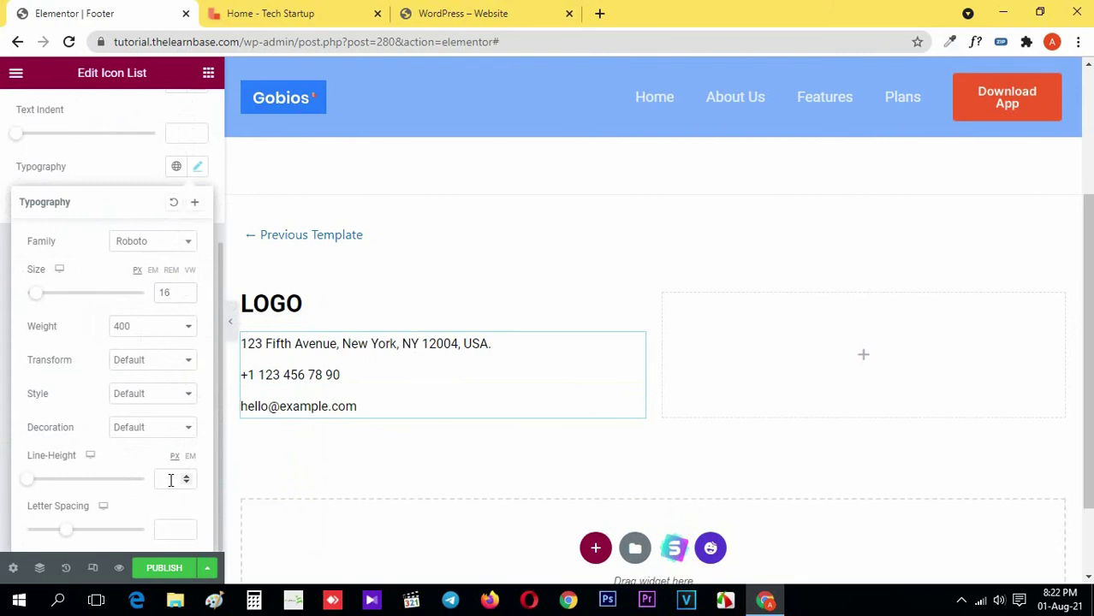
type("30")
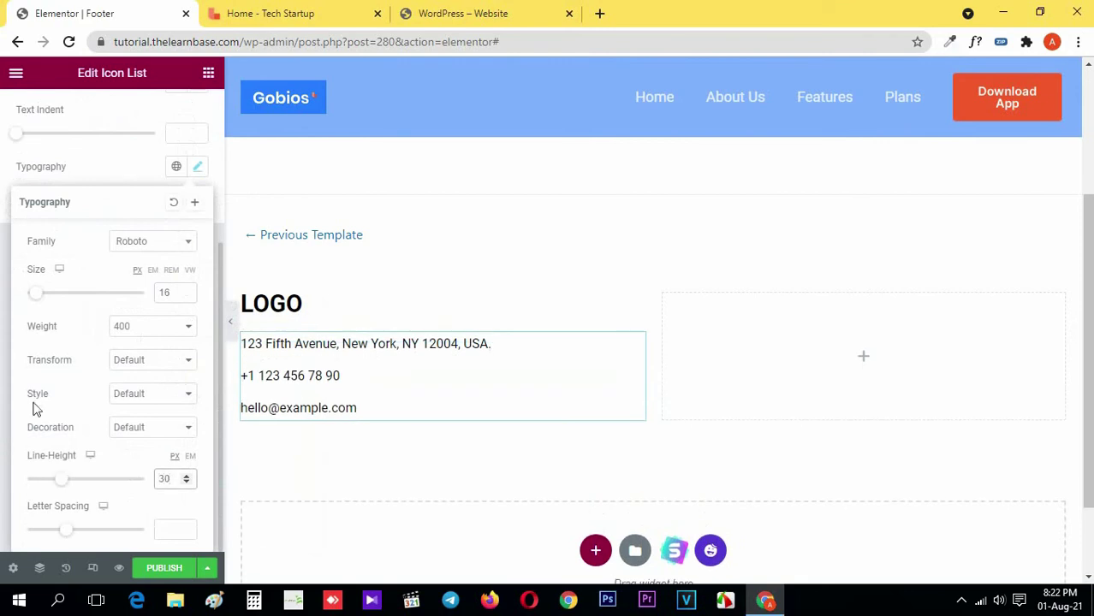
left_click(208, 73)
Add a Heading widget to the second column with the title Support, copied from the demo footer.
left_click(270, 13)
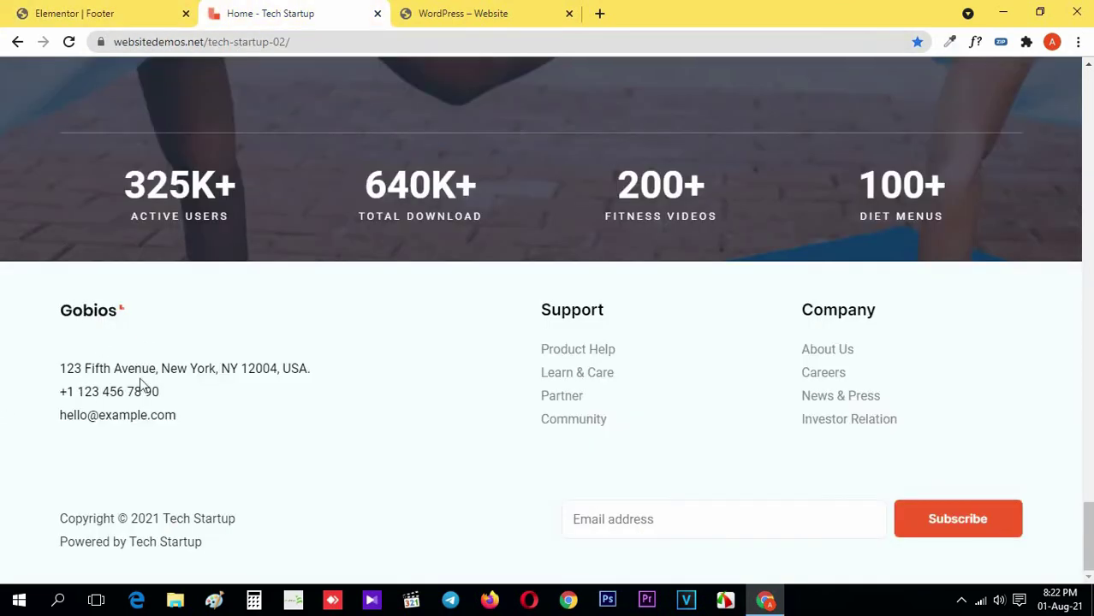
left_click(83, 11)
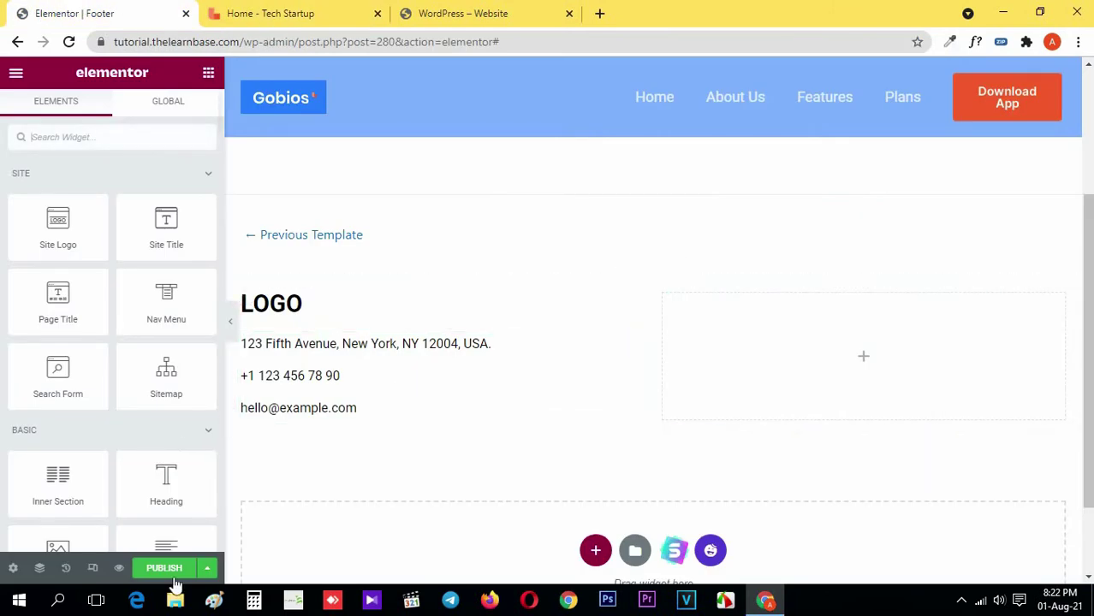
left_click(261, 7)
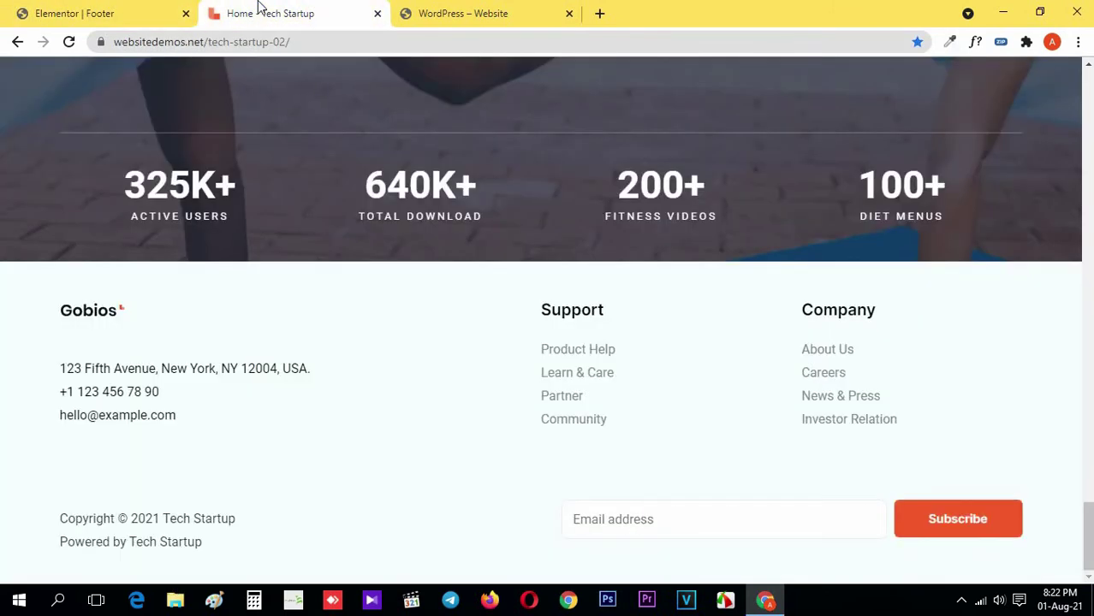
double_click(556, 311)
key("ctrl+c")
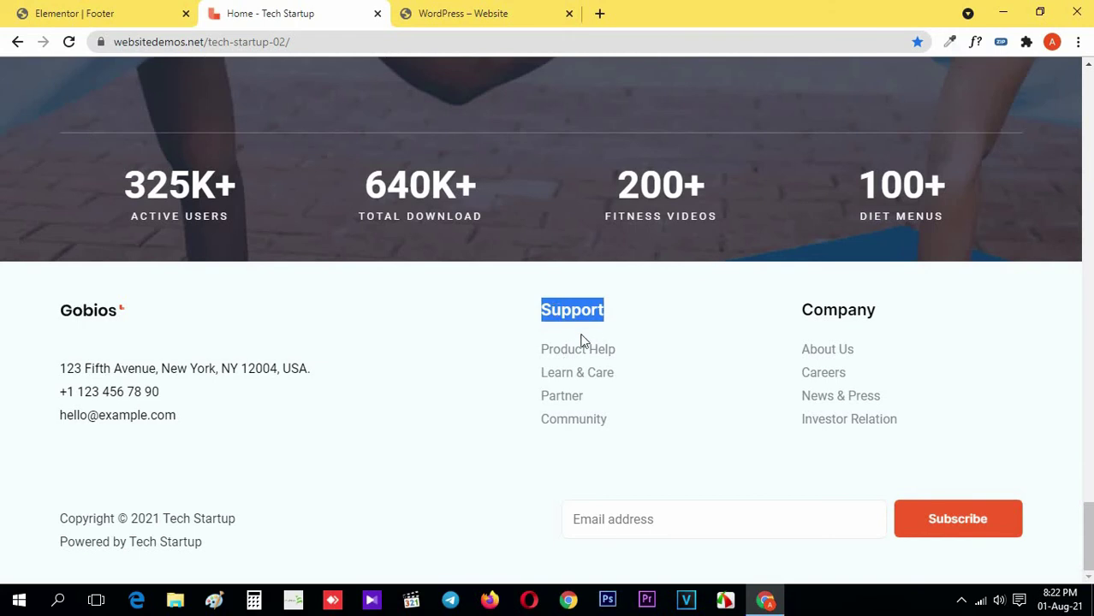
left_click(87, 10)
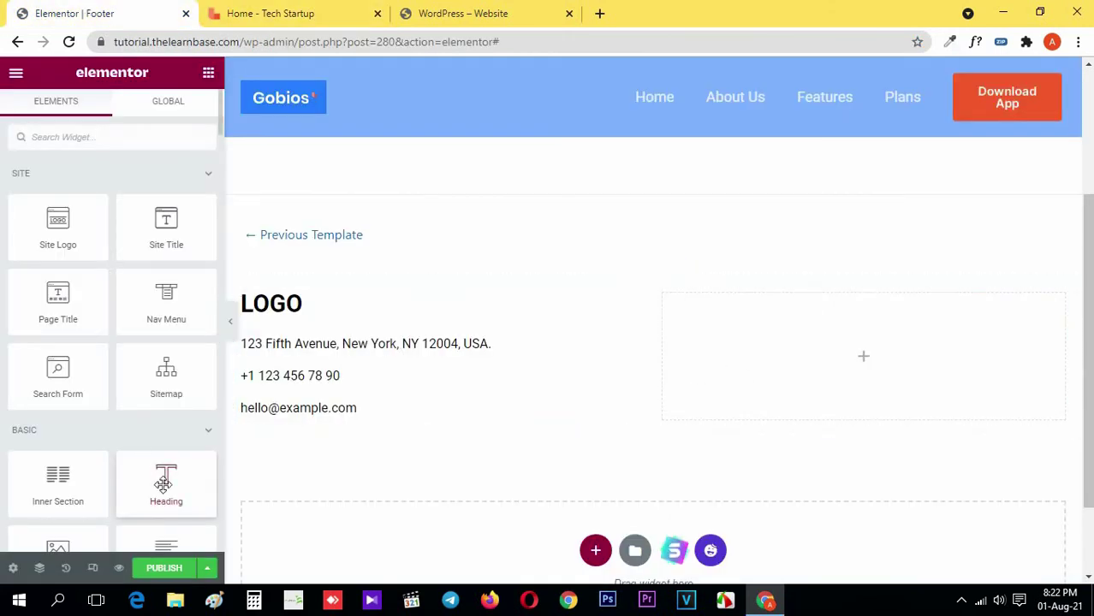
left_click_drag(163, 485, 688, 376)
left_click(93, 237)
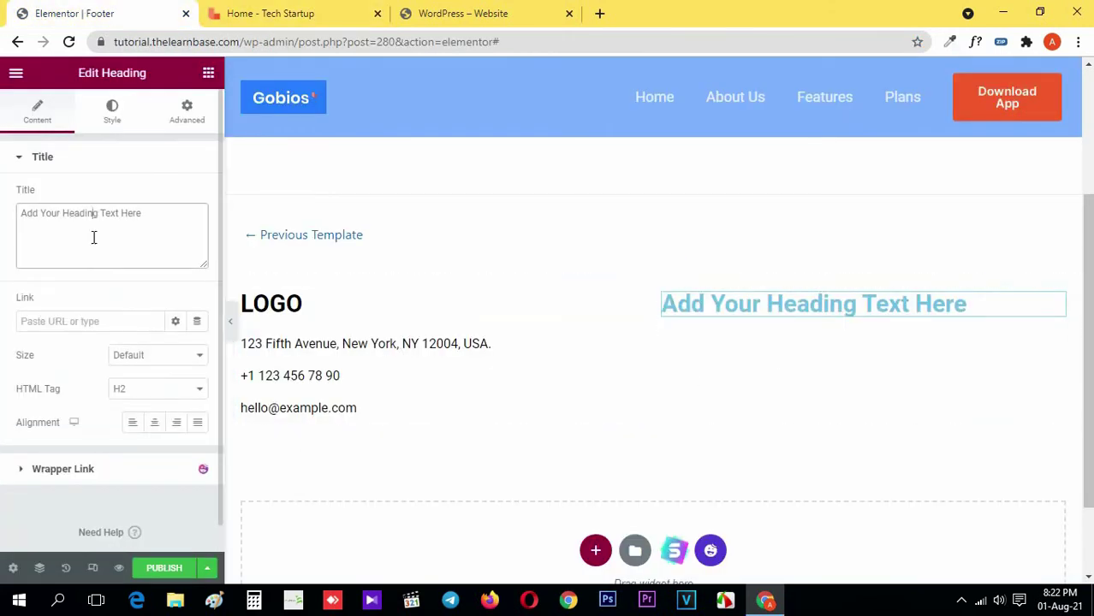
key("ctrl+a")
key("ctrl+v")
Inspect the font, size, line height and color of the demo footer's Support heading with WhatFont.
left_click(297, 10)
left_click(340, 381)
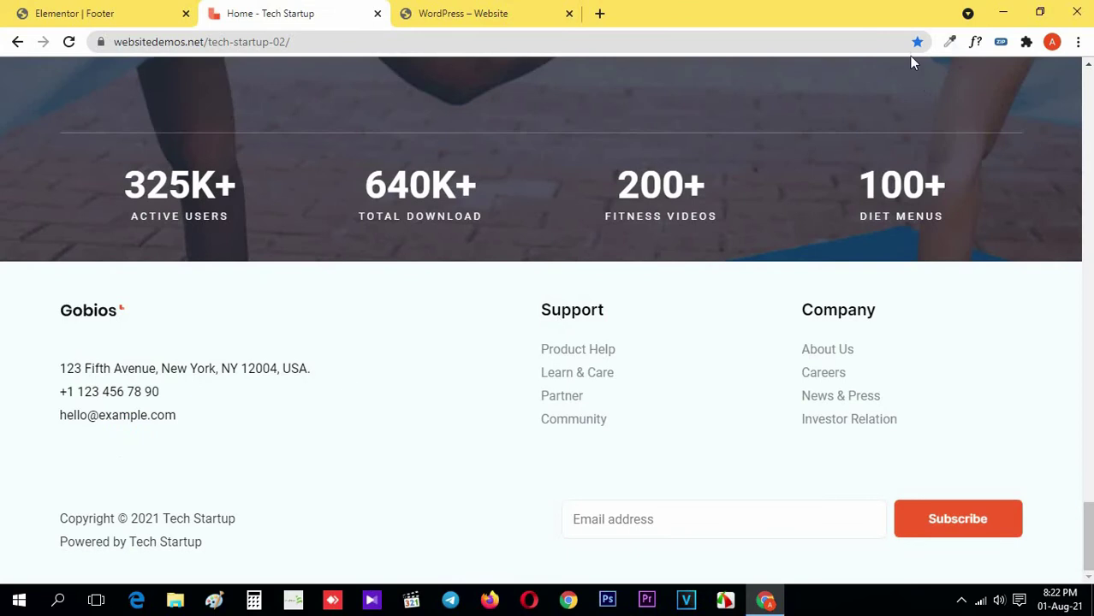
left_click(973, 43)
left_click(576, 313)
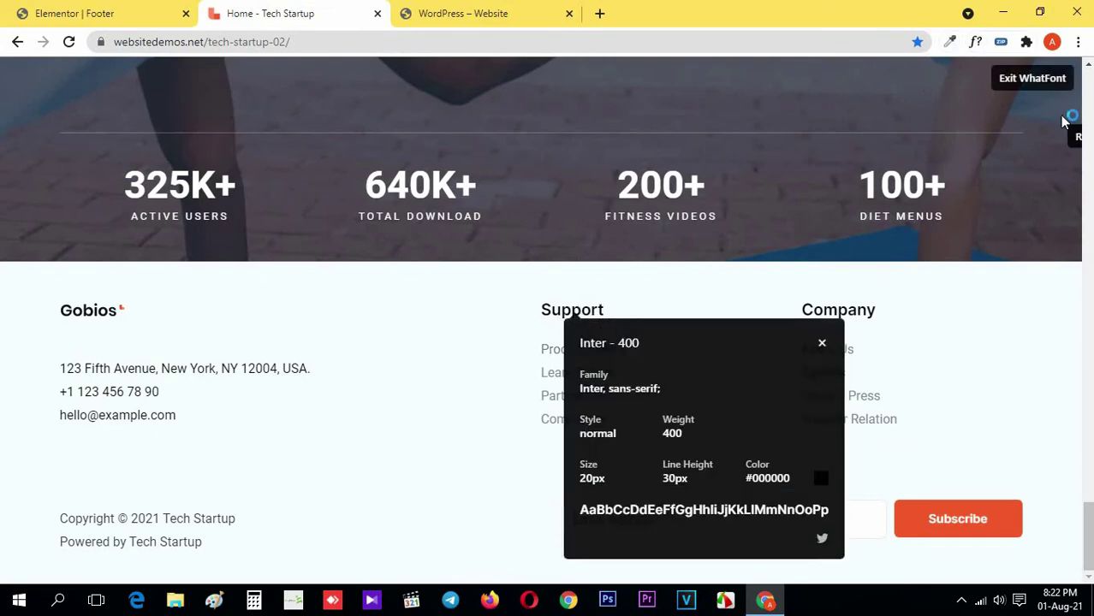
left_click(1032, 77)
Return to the Footer editor and set the Support heading's text color to black.
left_click(75, 13)
left_click(97, 120)
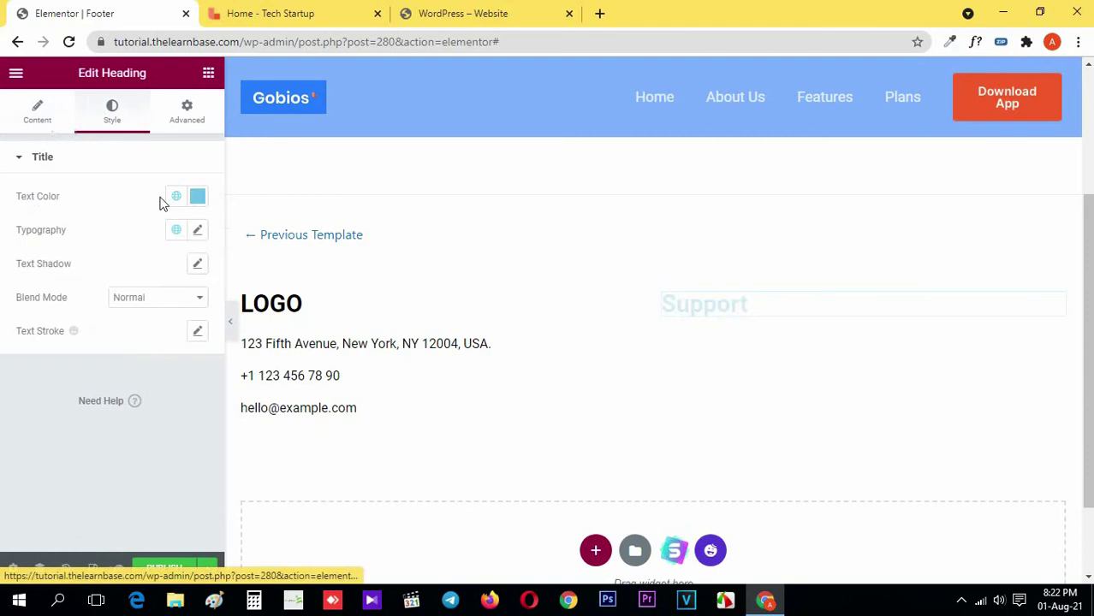
left_click(198, 196)
left_click(66, 402)
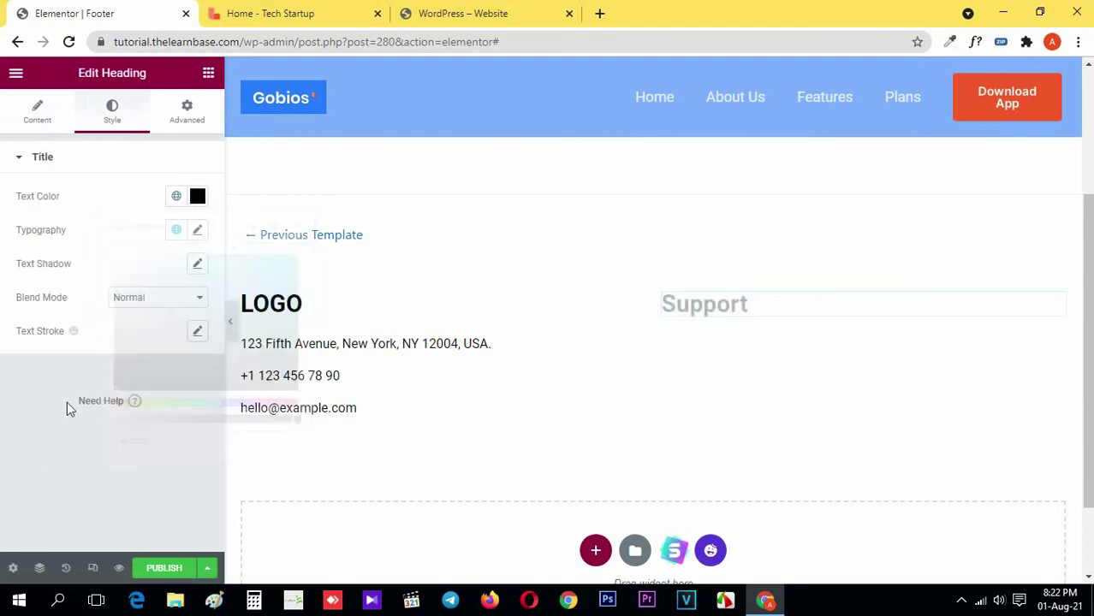
Set the Support heading's typography to Inter, size 20 px, weight 400 and line height 30 px.
left_click(197, 230)
left_click(145, 305)
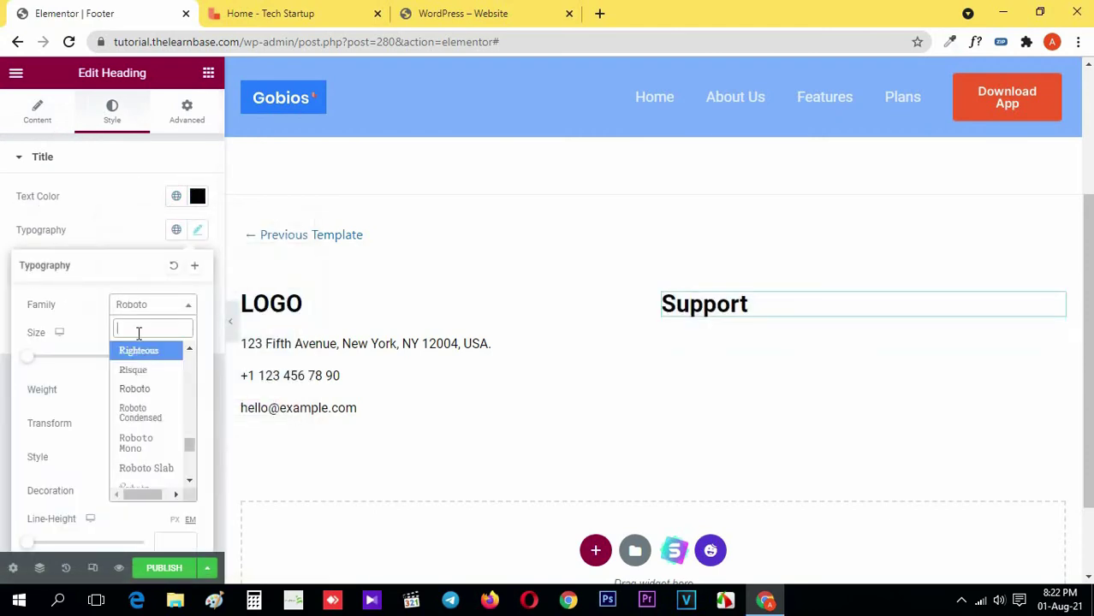
type("inter")
key("Return")
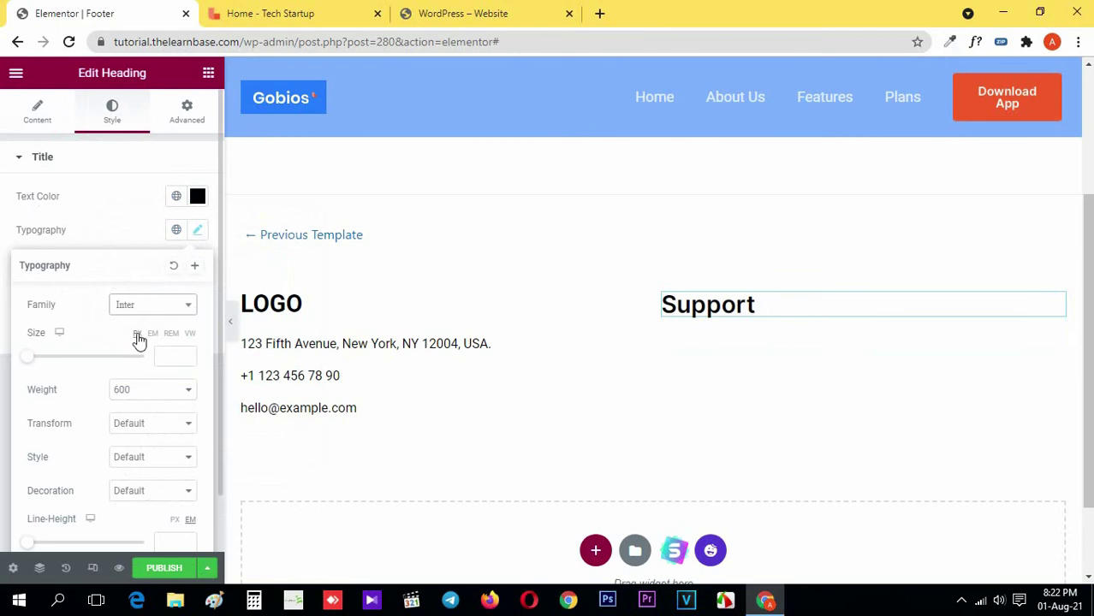
type("0")
left_click(165, 389)
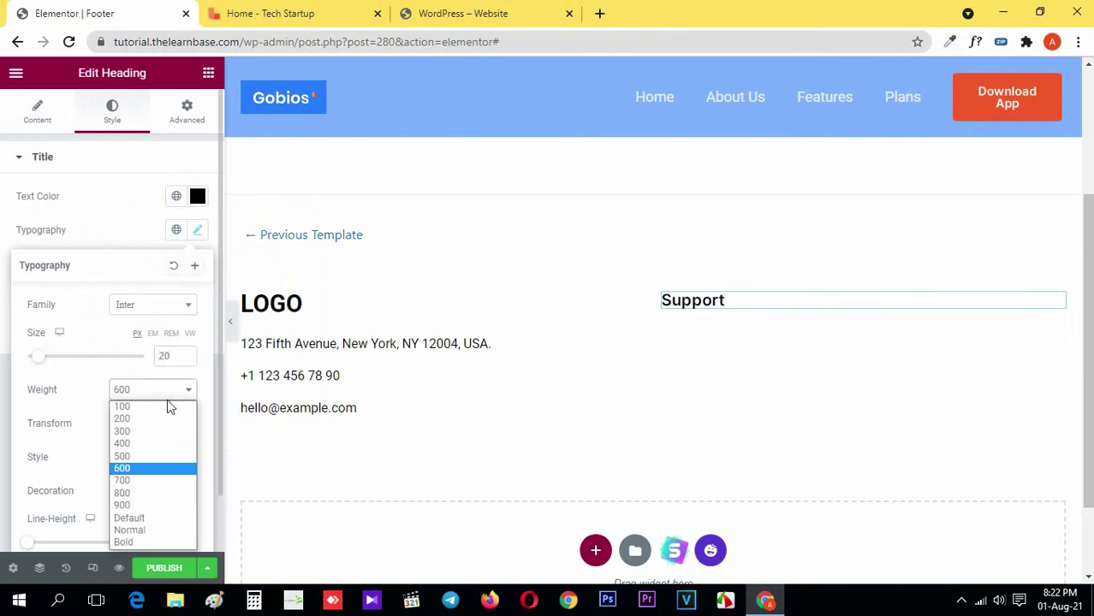
left_click(141, 446)
scroll(179, 477, "down", 1)
left_click(166, 474)
type("30")
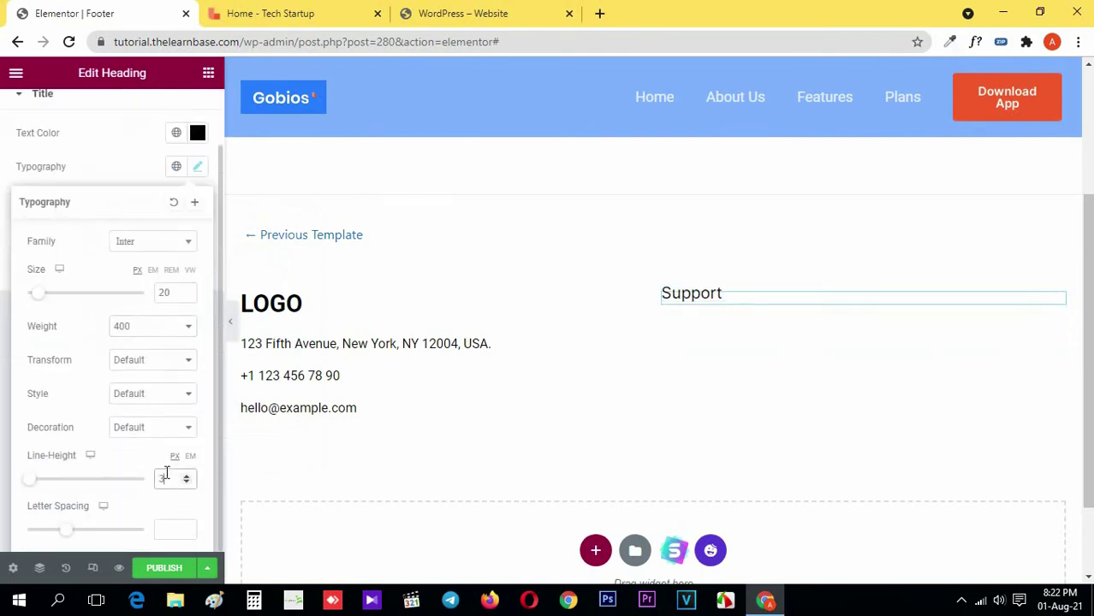
Recheck the font details of the demo footer's Support heading with WhatFont and return to the Footer editor.
left_click(333, 8)
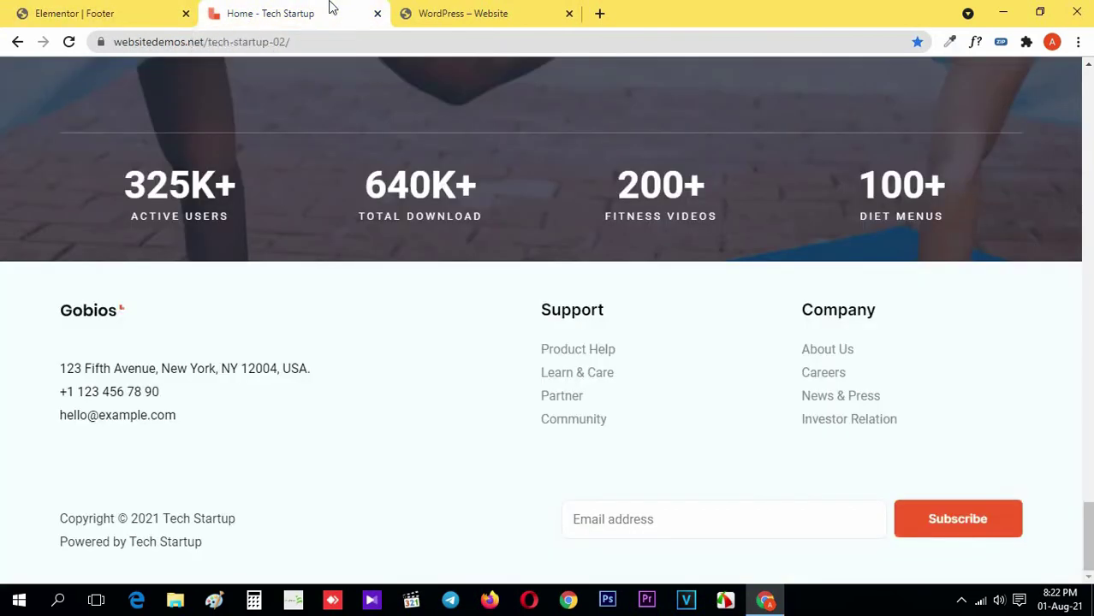
left_click(977, 46)
left_click(573, 318)
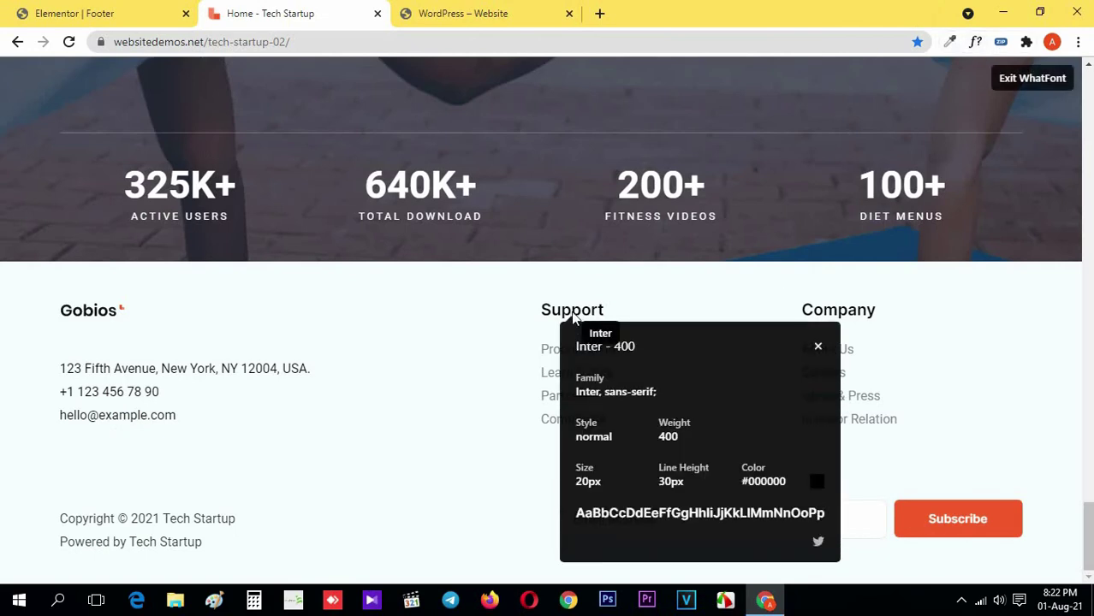
left_click(1017, 82)
left_click(73, 12)
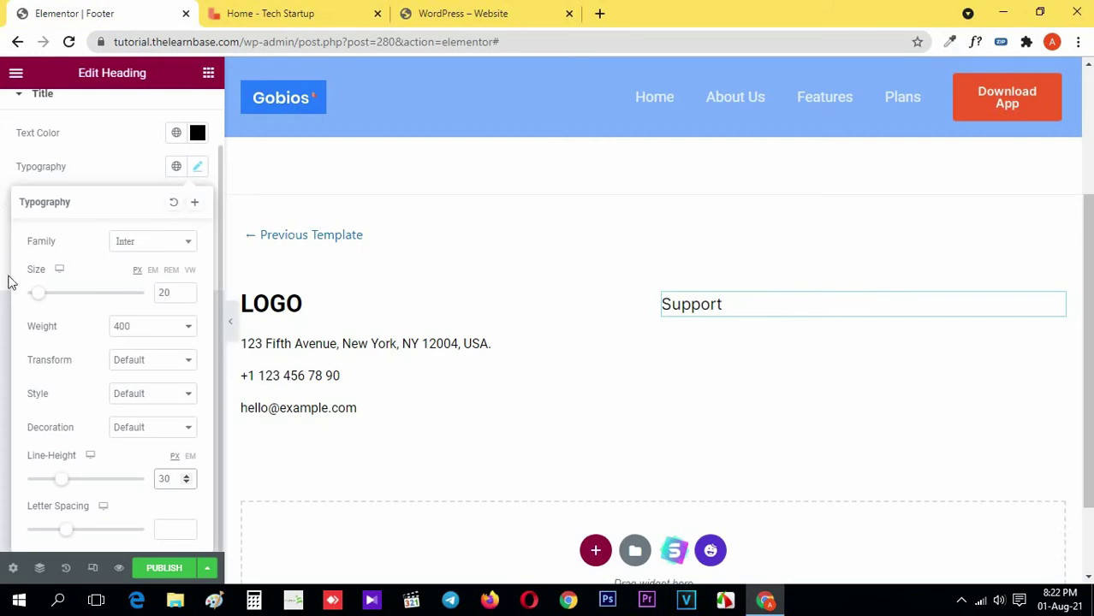
Search the Support heading's font family list for a matching sans font.
left_click(160, 246)
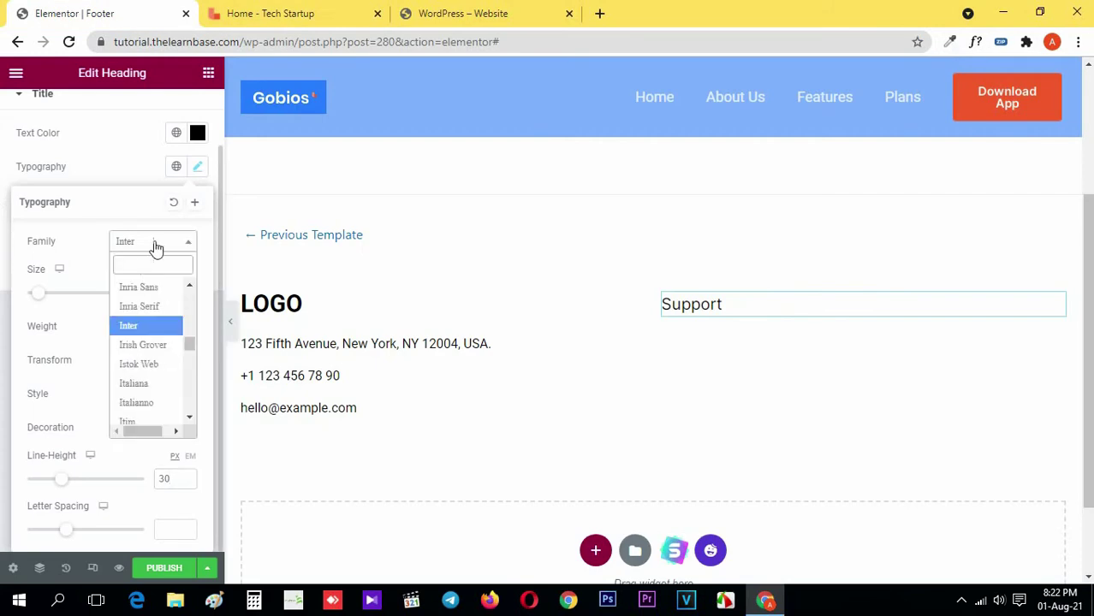
type("sans")
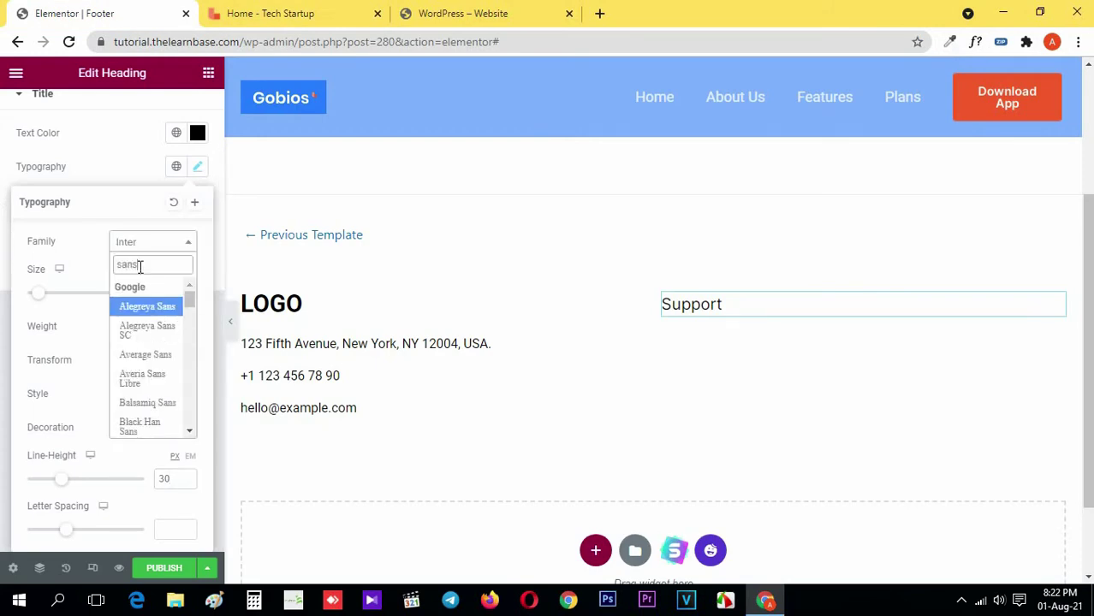
type(" s")
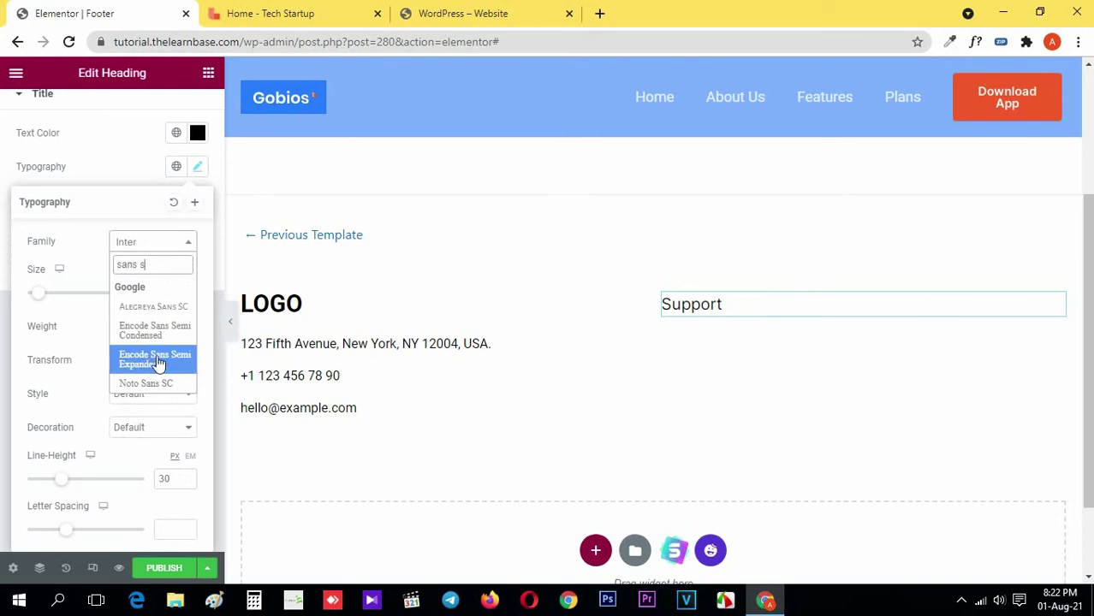
key("BackSpace")
key("BackSpace")
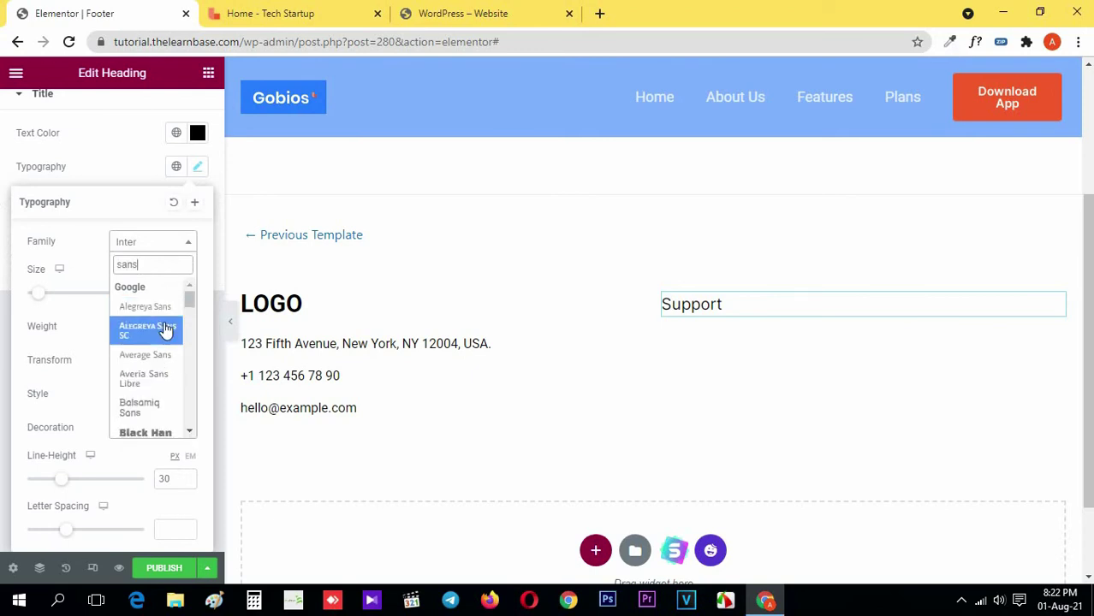
scroll(170, 394, "down", 4)
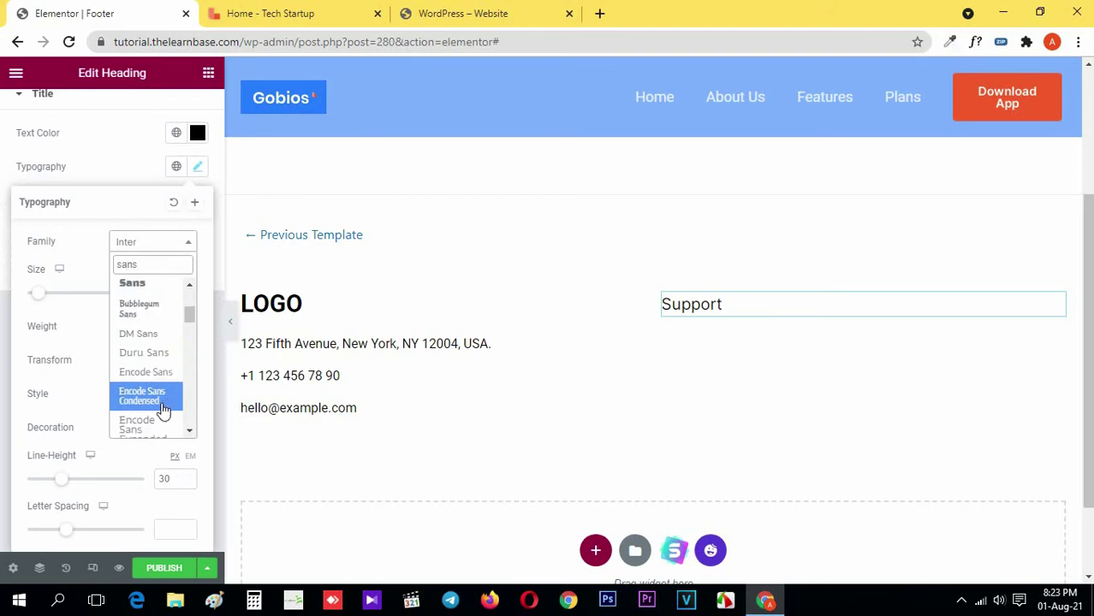
Examine the font family of the demo footer's Support heading with WhatFont once more, returning to the Footer editor.
left_click(266, 13)
left_click(980, 43)
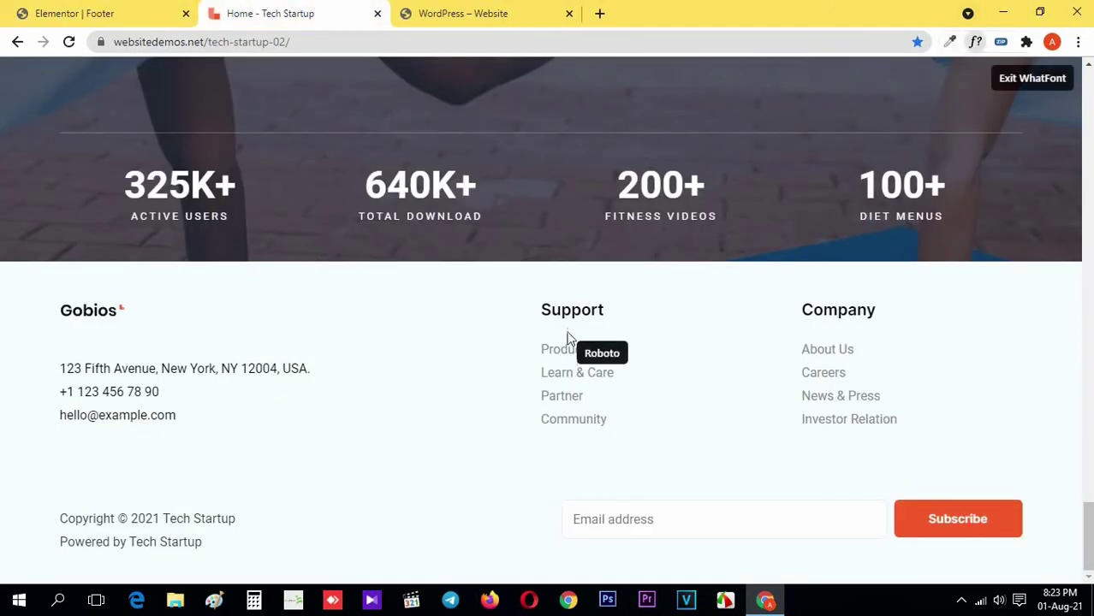
left_click(573, 314)
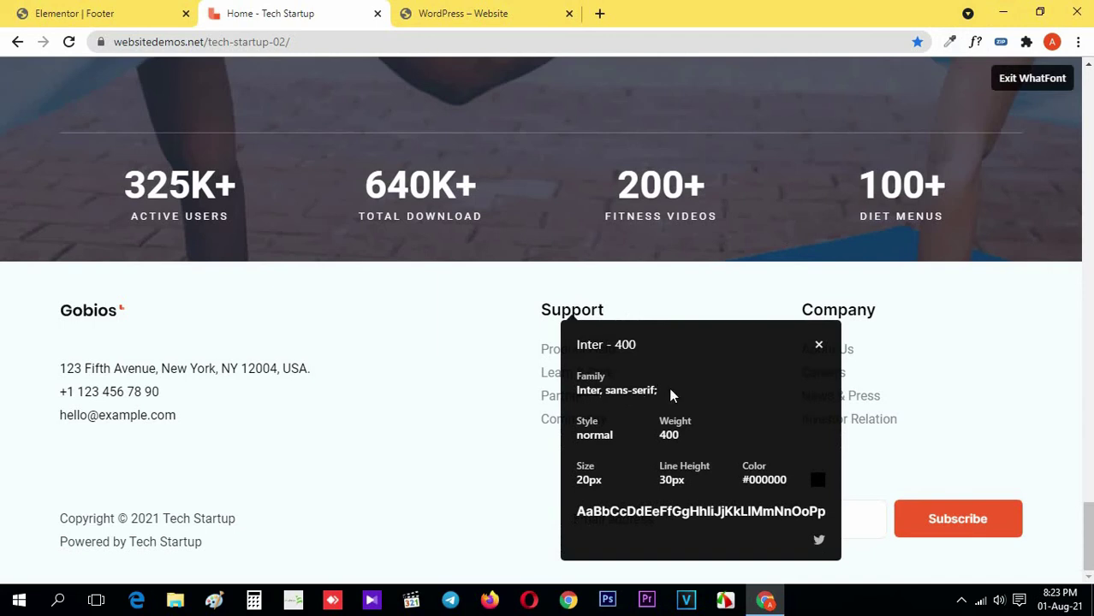
left_click(1014, 75)
left_click(75, 13)
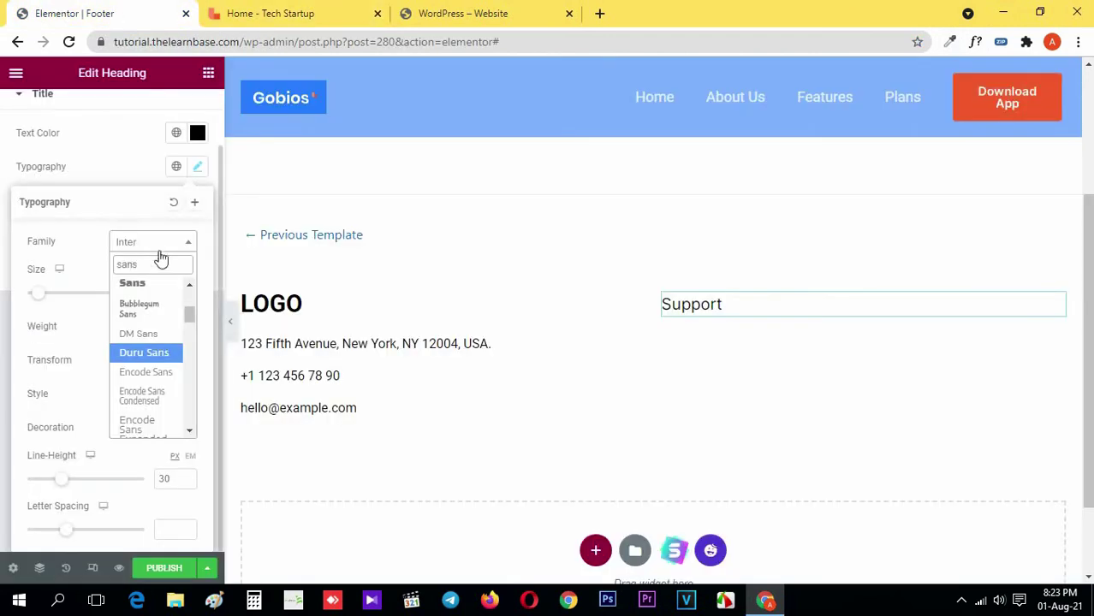
Change the Support heading's font family to Roboto and its weight to 600.
type("-")
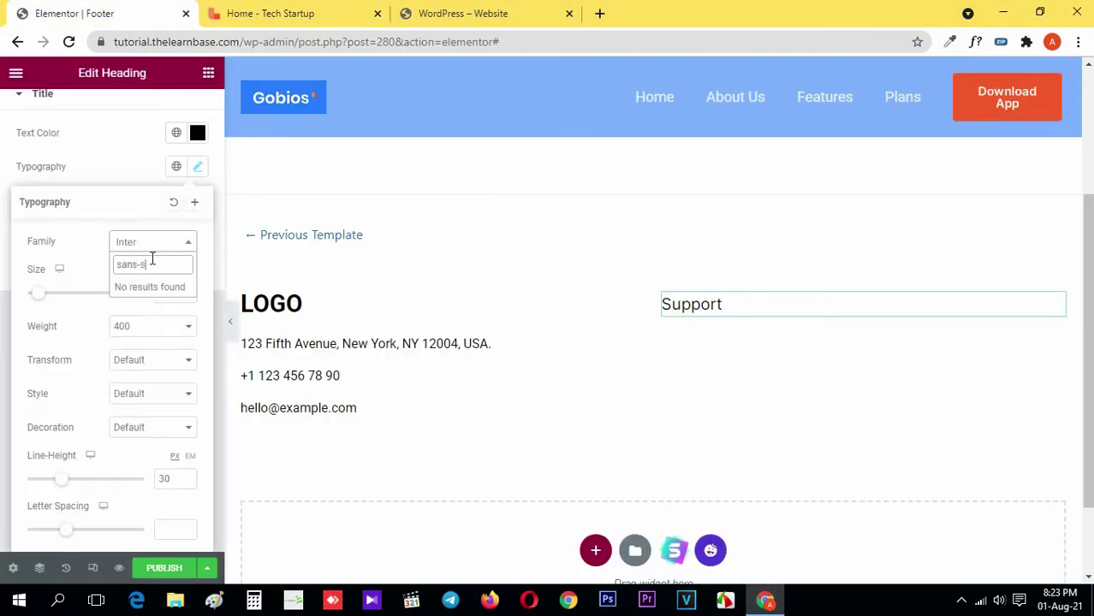
key("BackSpace")
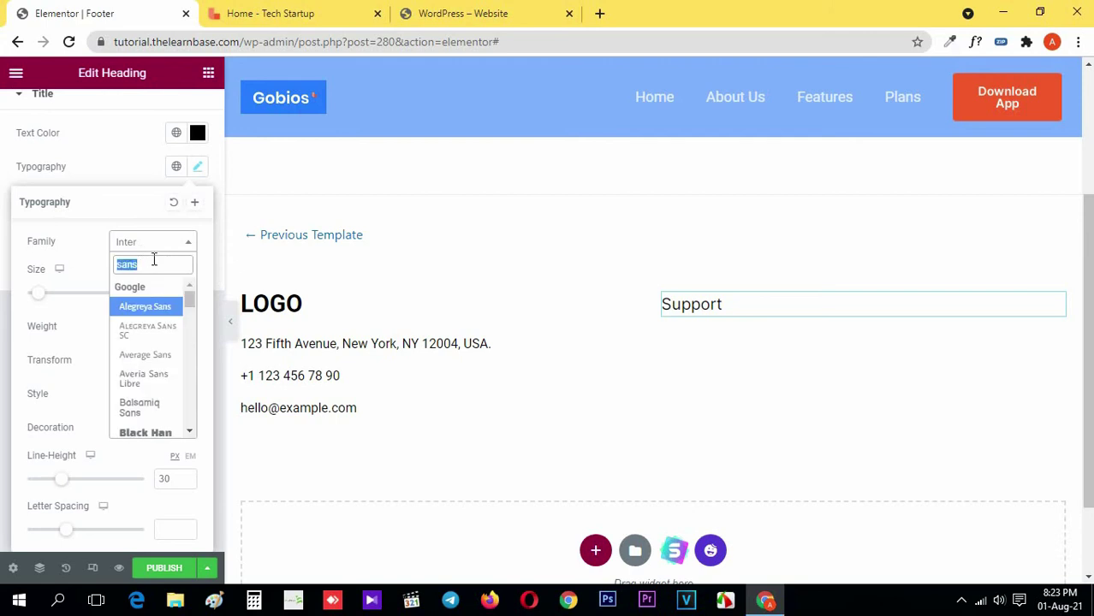
type("robot")
key("Return")
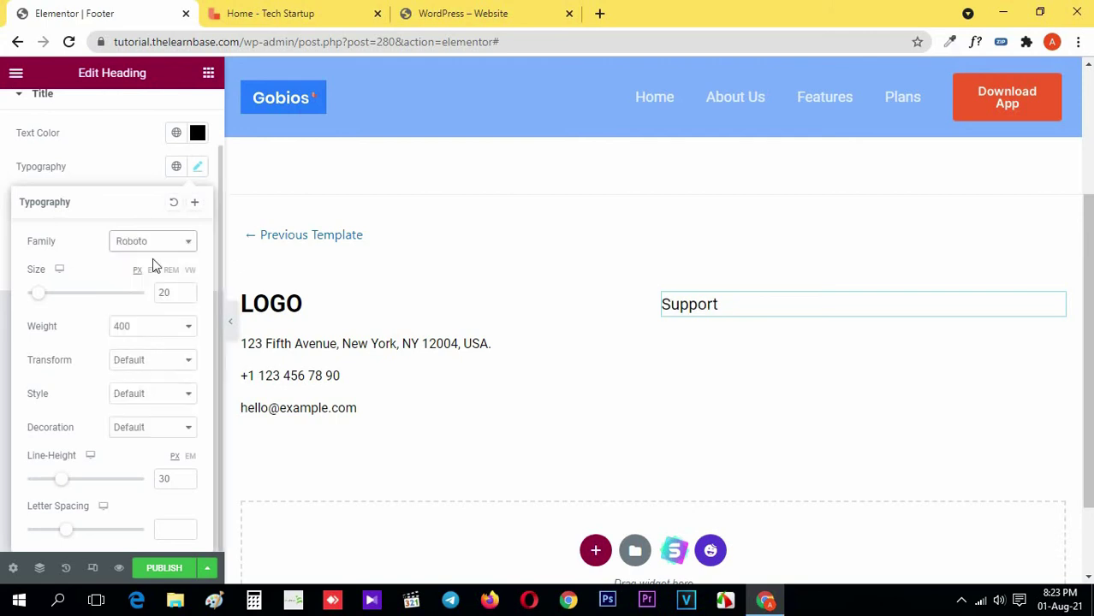
left_click(161, 334)
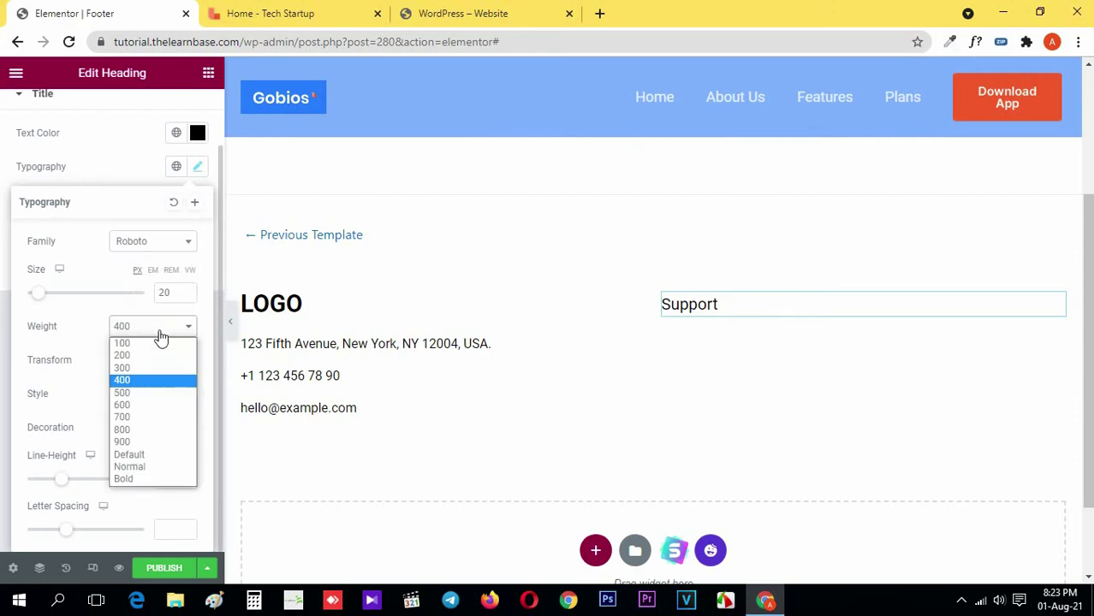
left_click(160, 405)
Compare the Support column in the Footer editor with the Support heading and links in the demo footer.
left_click(283, 12)
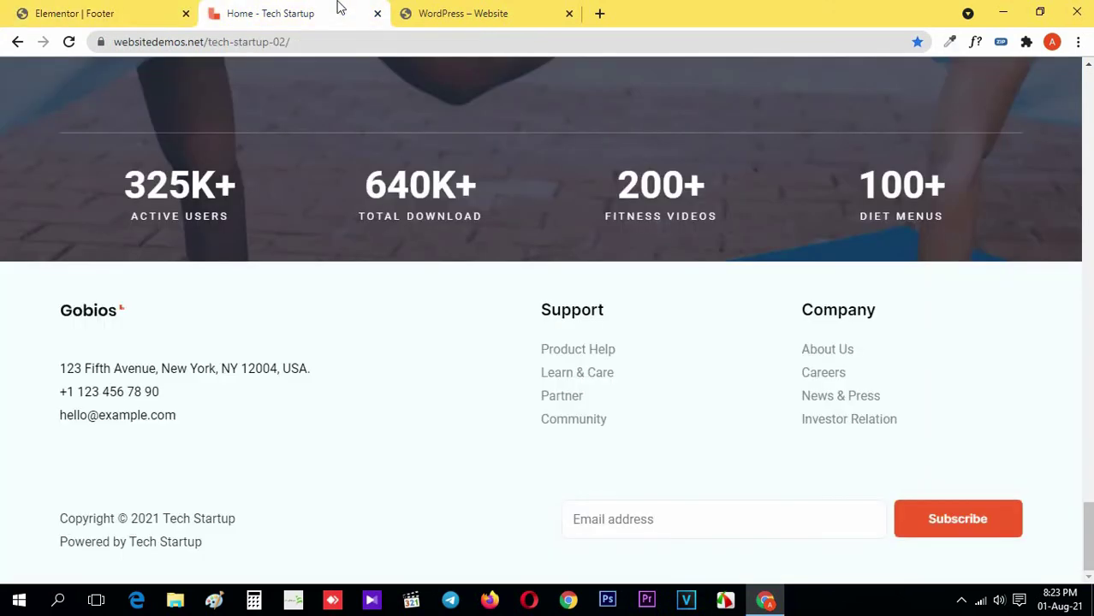
left_click(114, 10)
left_click(208, 73)
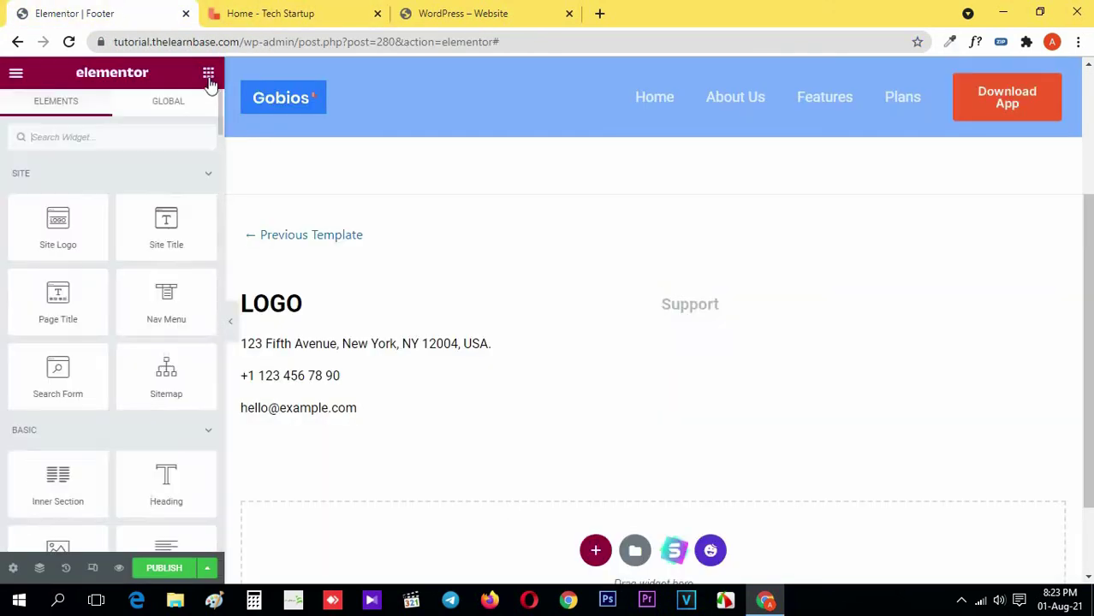
left_click(274, 10)
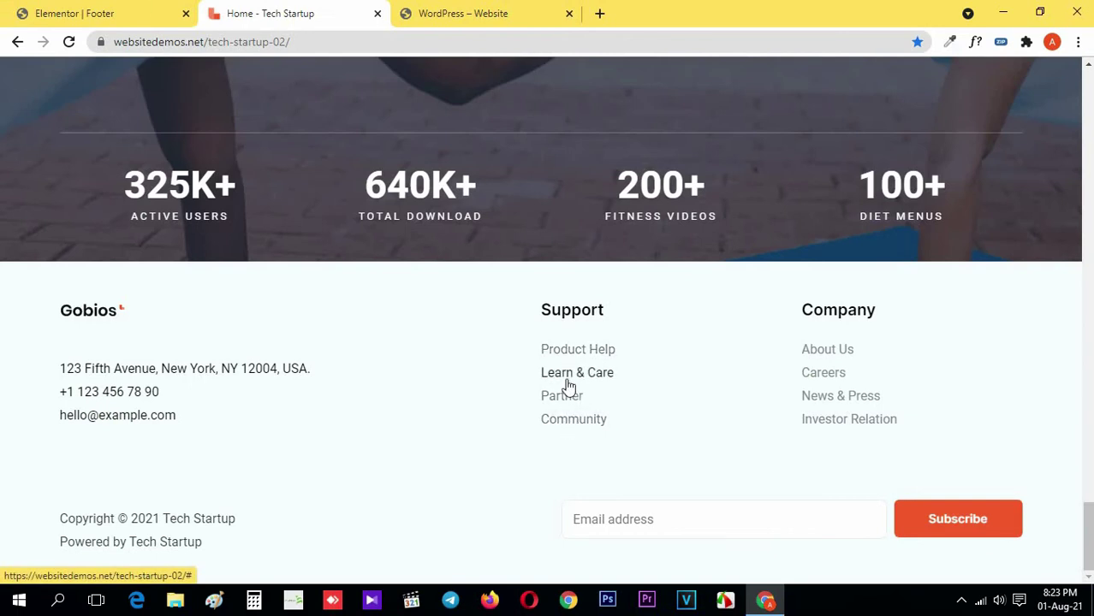
left_click(105, 10)
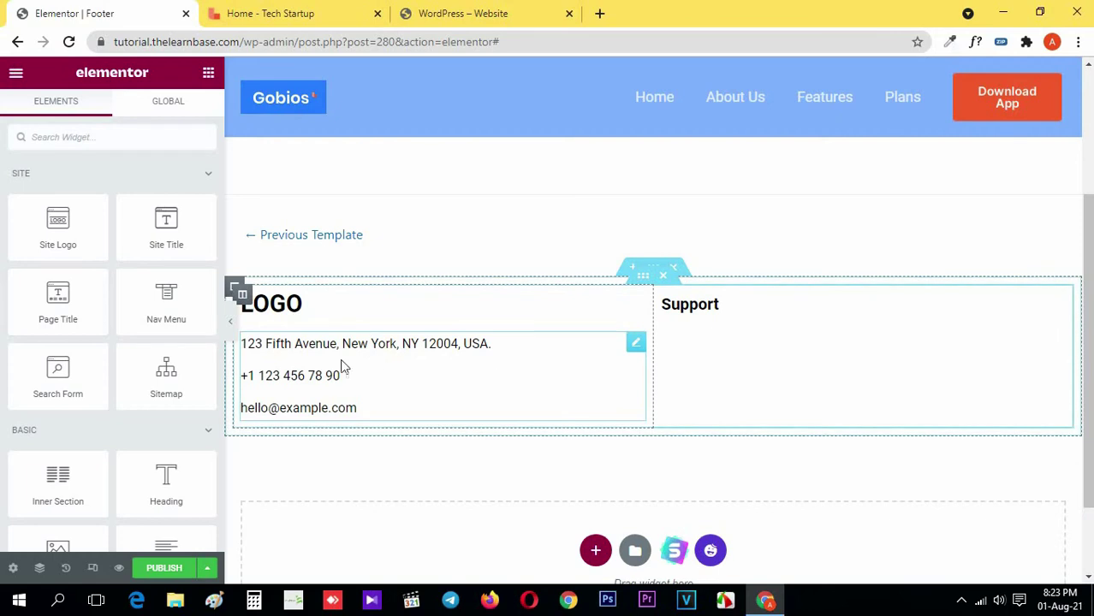
Copy the contact details Icon List and paste it beneath the Support heading in the second column.
right_click(320, 345)
left_click(359, 407)
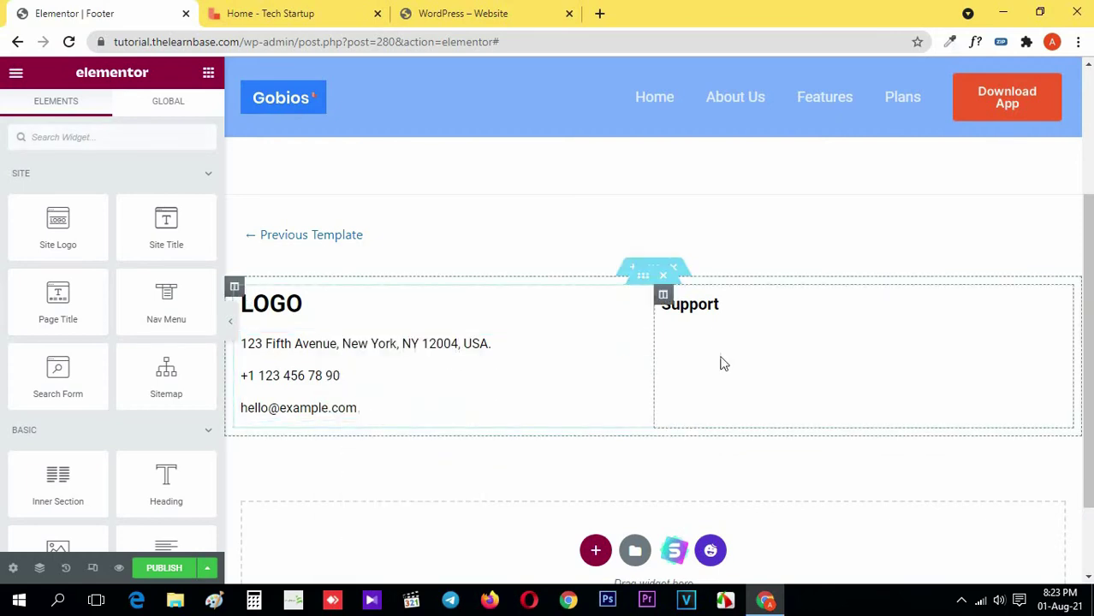
right_click(702, 310)
left_click(735, 403)
Inspect the demo footer's Product Help link in the browser's developer tools and copy its text.
left_click(306, 9)
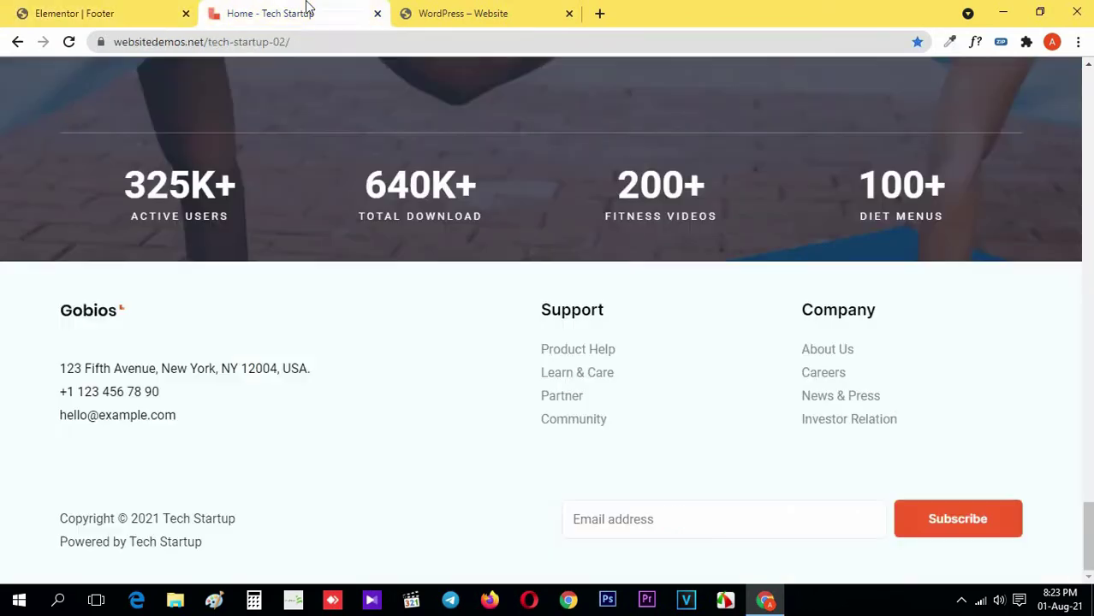
left_click_drag(636, 353, 575, 344)
left_click(503, 354)
left_click(519, 346)
left_click(489, 507)
right_click(489, 508)
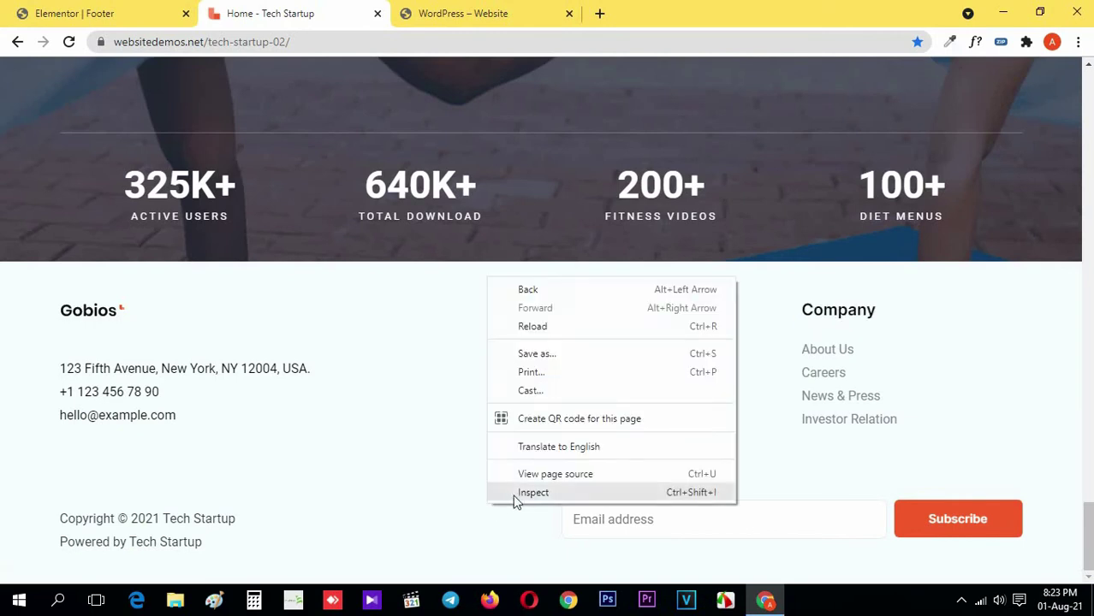
left_click(515, 493)
scroll(438, 343, "down", 1)
left_click(13, 384)
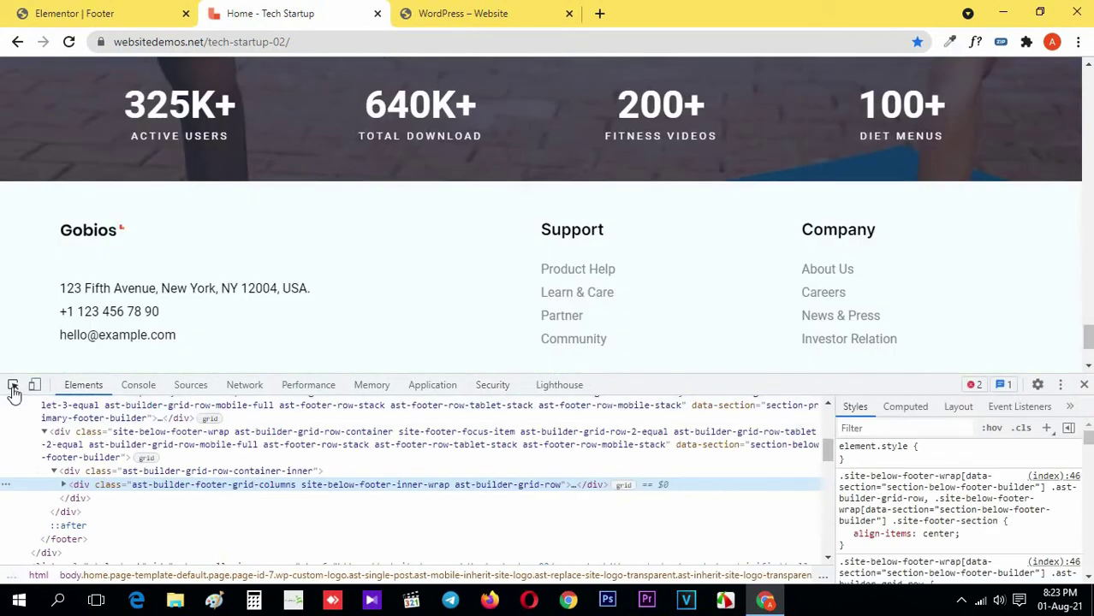
left_click(585, 270)
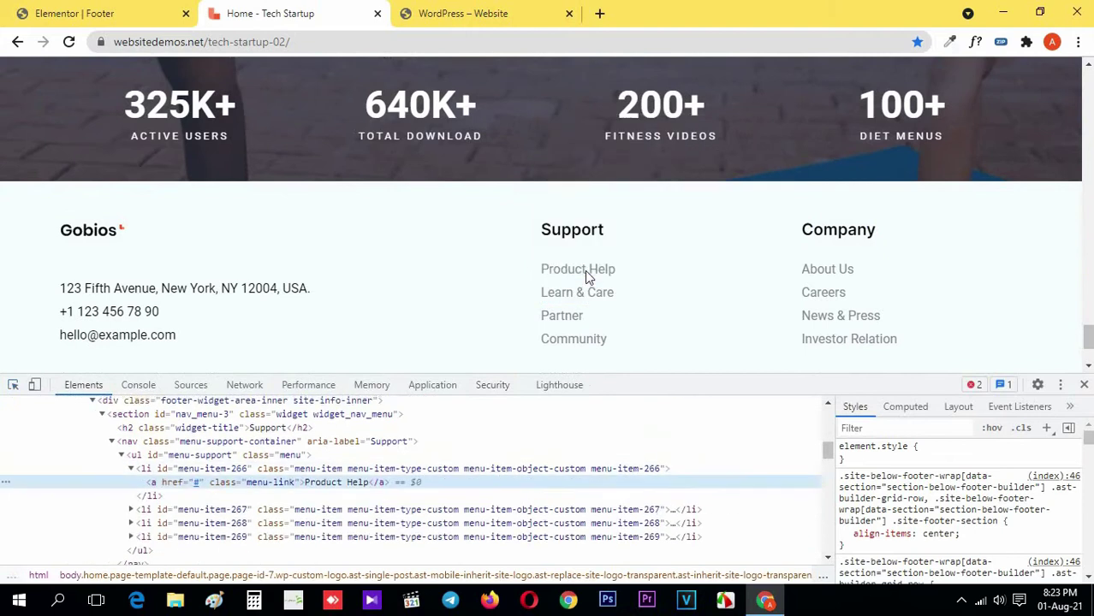
double_click(341, 483)
Replace the first item's text in the Support column's Icon List with Product Help in the Footer editor.
key("ctrl+Page_Up")
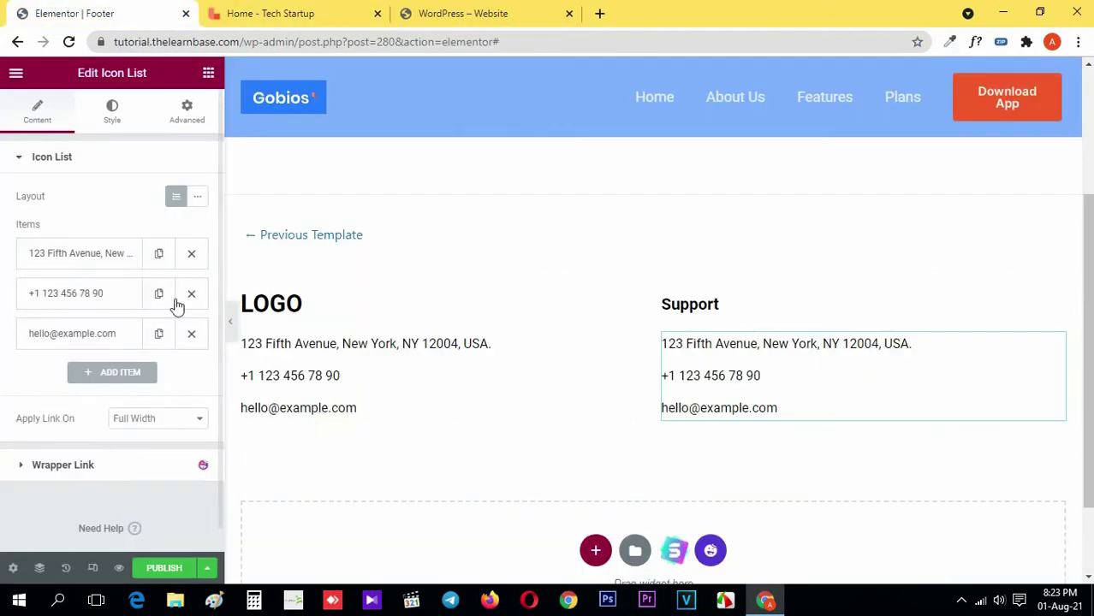
left_click(110, 261)
triple_click(114, 313)
Inspect the Learn & Care link in the demo footer's Support list and copy its text.
key("ctrl+Page_Down")
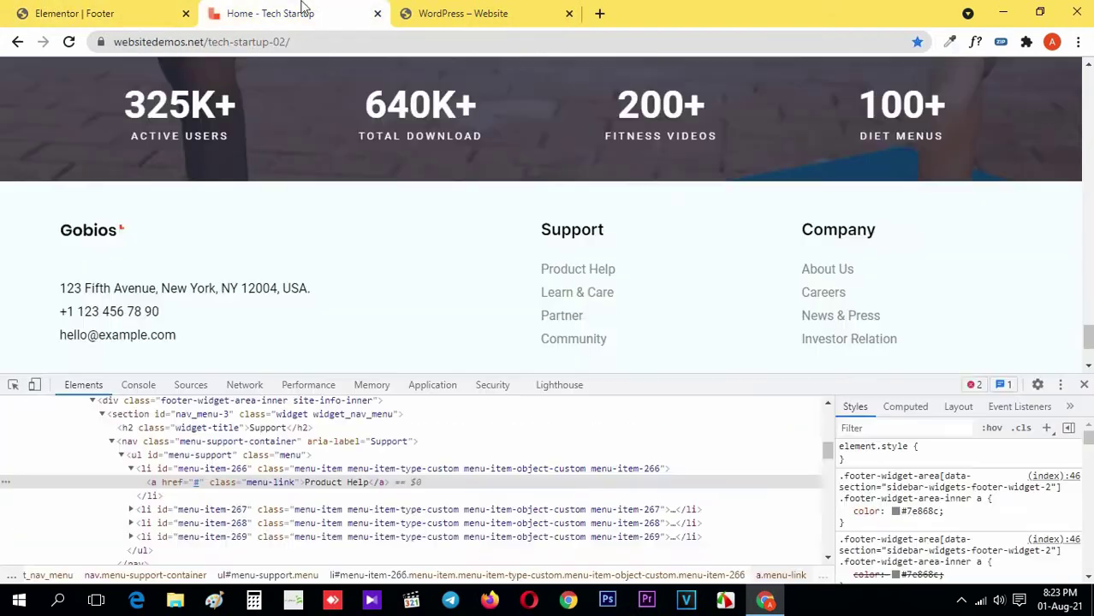
key("ctrl+shift+c")
left_click(604, 296)
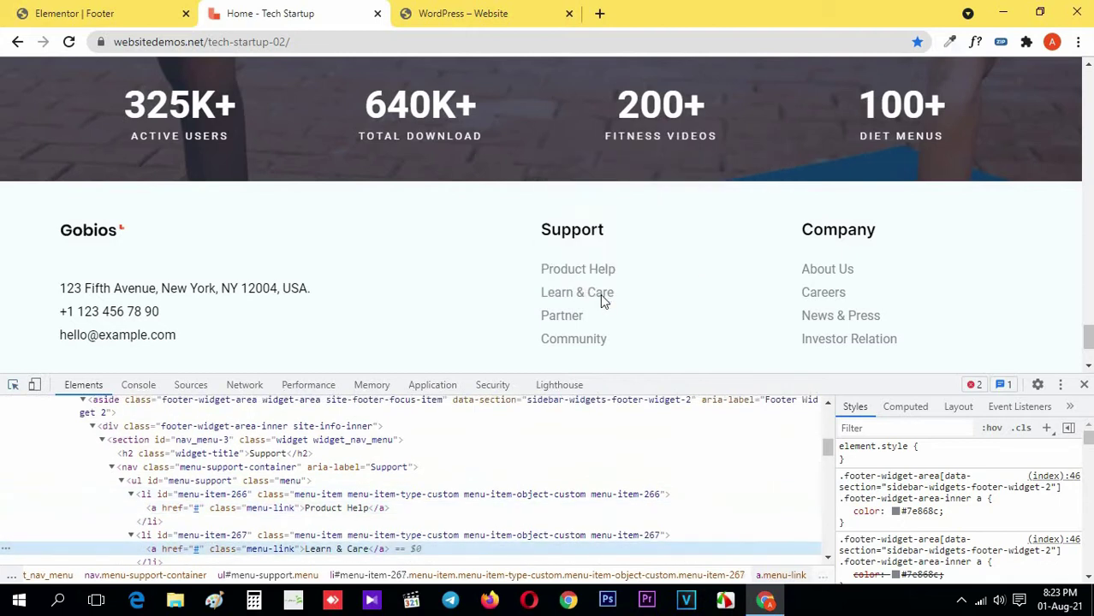
Replace the second item's text in the Support column's Icon List with Learn & Care in the Footer editor.
key("ctrl+Page_Up")
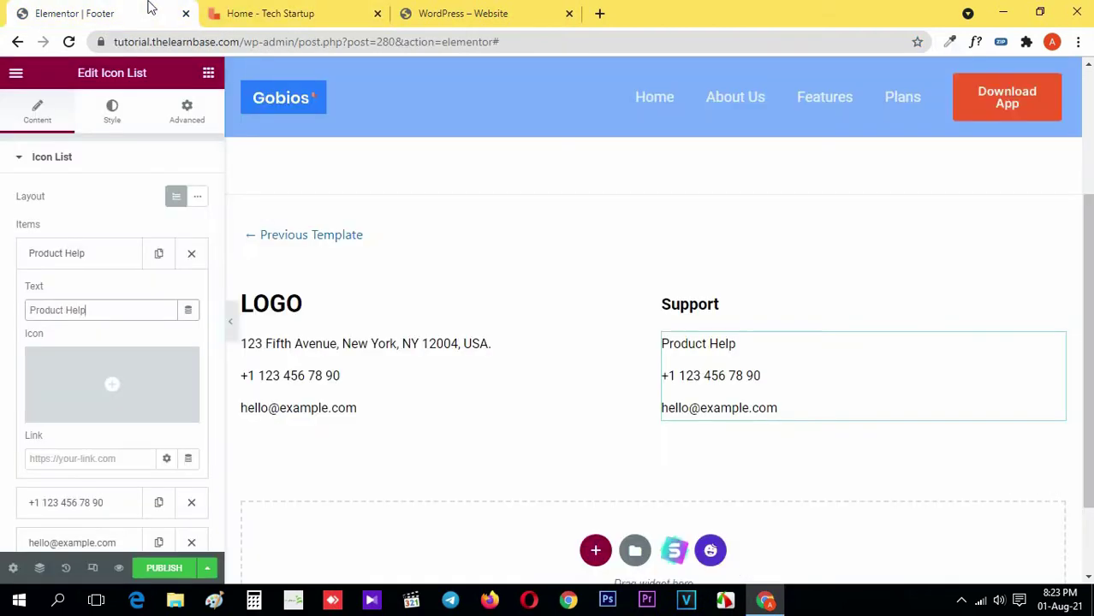
left_click(94, 270)
left_click(94, 293)
triple_click(126, 347)
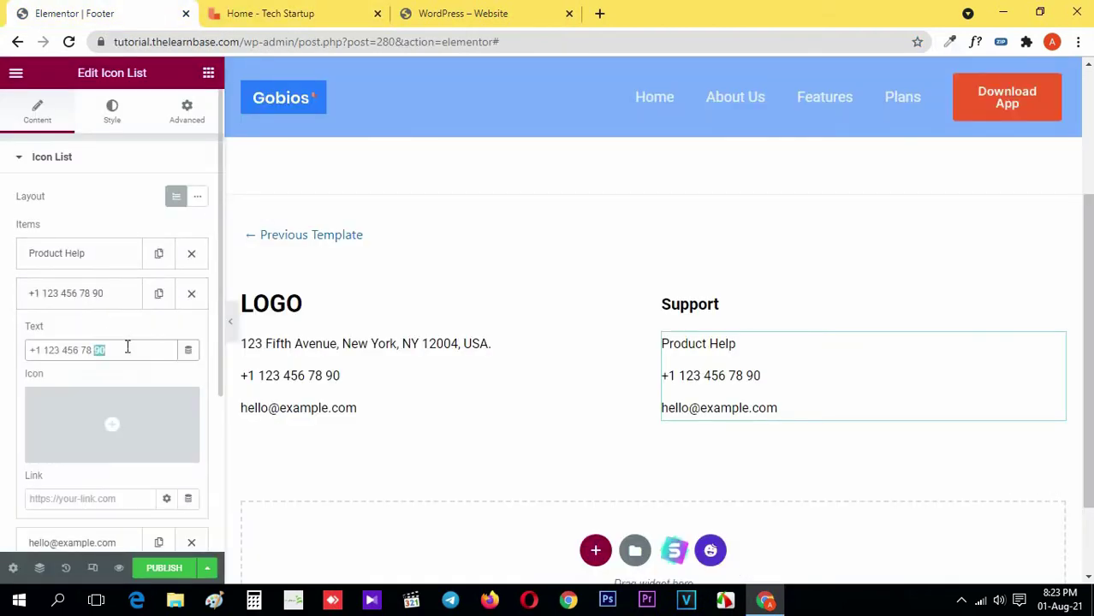
key("ctrl+v")
left_click(103, 296)
Inspect the Partner link in the demo footer's Support list and copy its text.
left_click(253, 10)
left_click(13, 384)
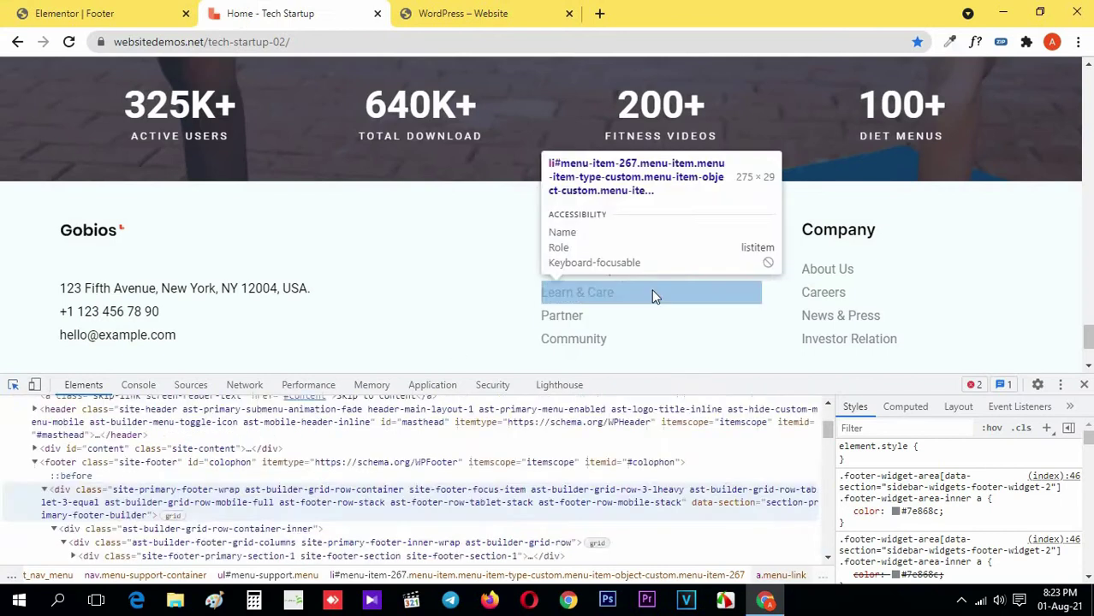
left_click(651, 315)
scroll(513, 501, "down", 2)
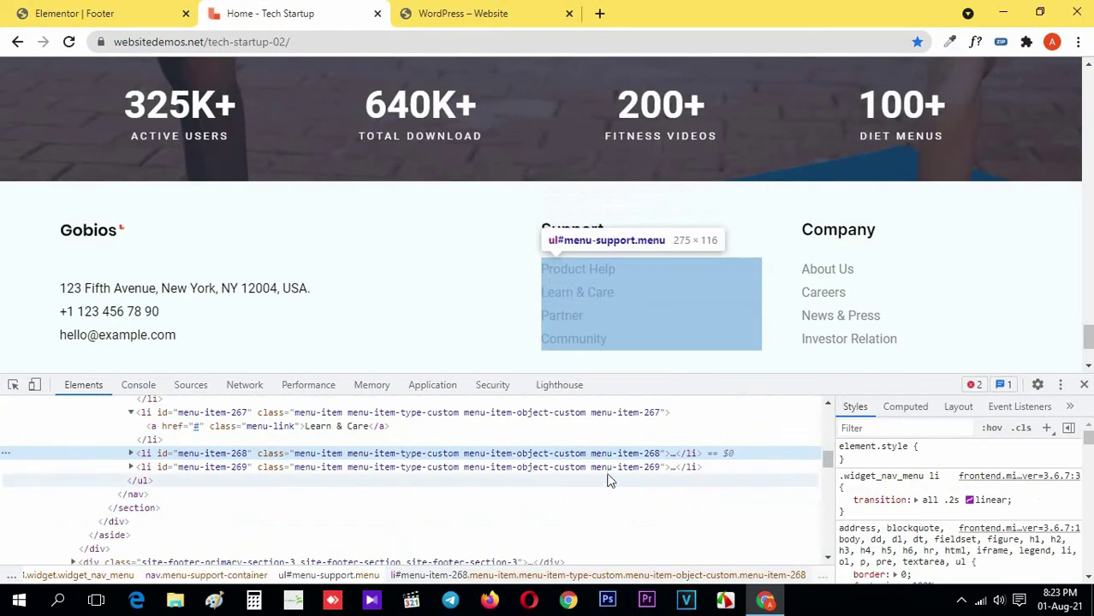
left_click(132, 454)
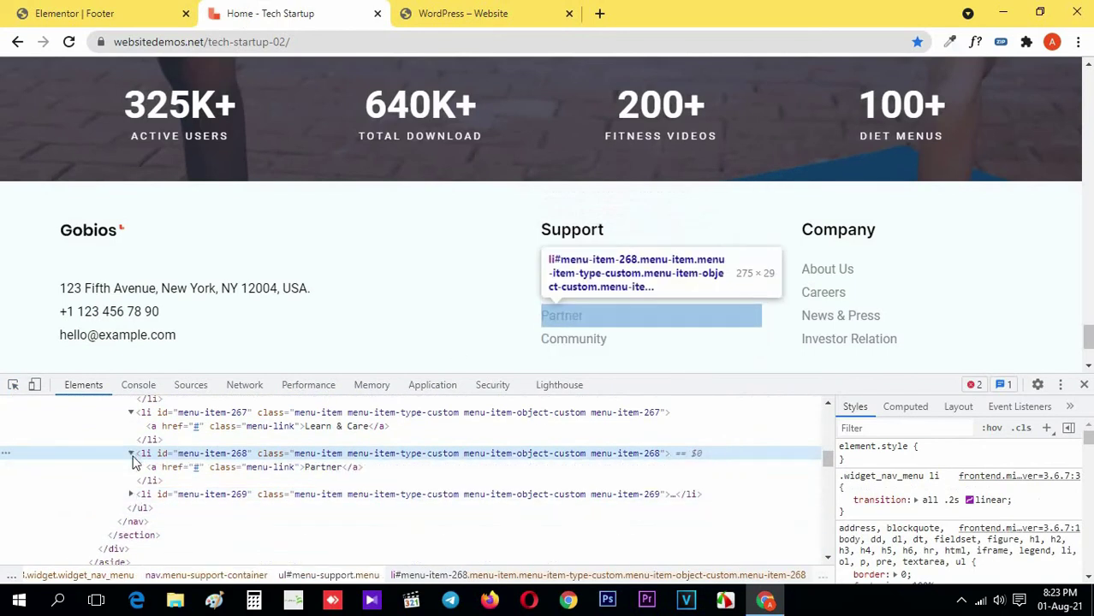
left_click(324, 469)
Replace the third item's text in the Support column's Icon List with Partner in the Footer editor, and duplicate that item.
left_click(74, 13)
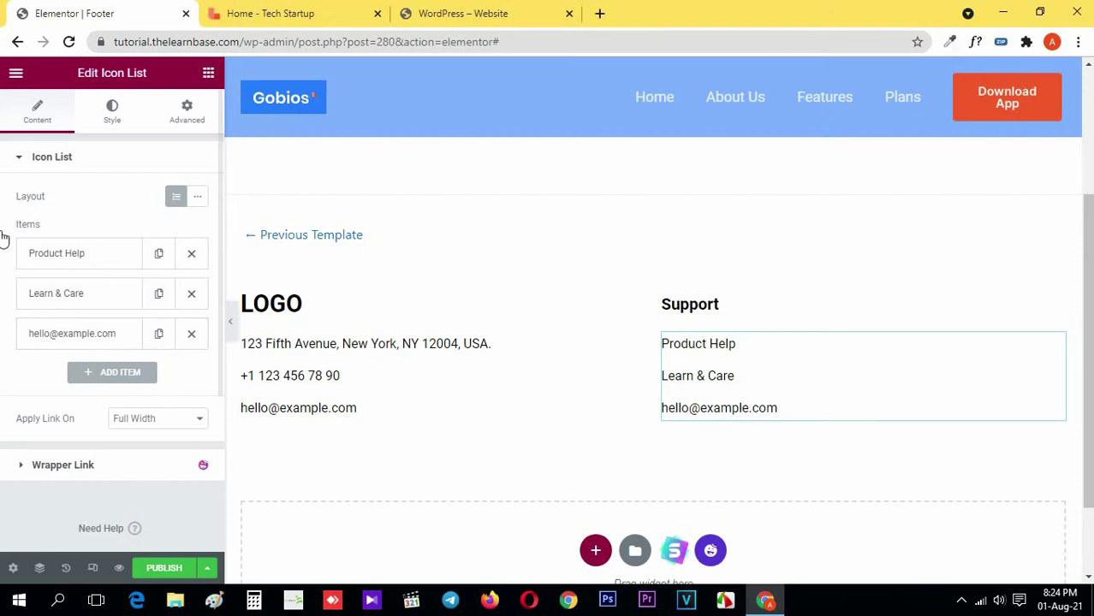
left_click(83, 333)
left_click(132, 393)
key("ctrl+a")
type("Partner")
left_click(99, 336)
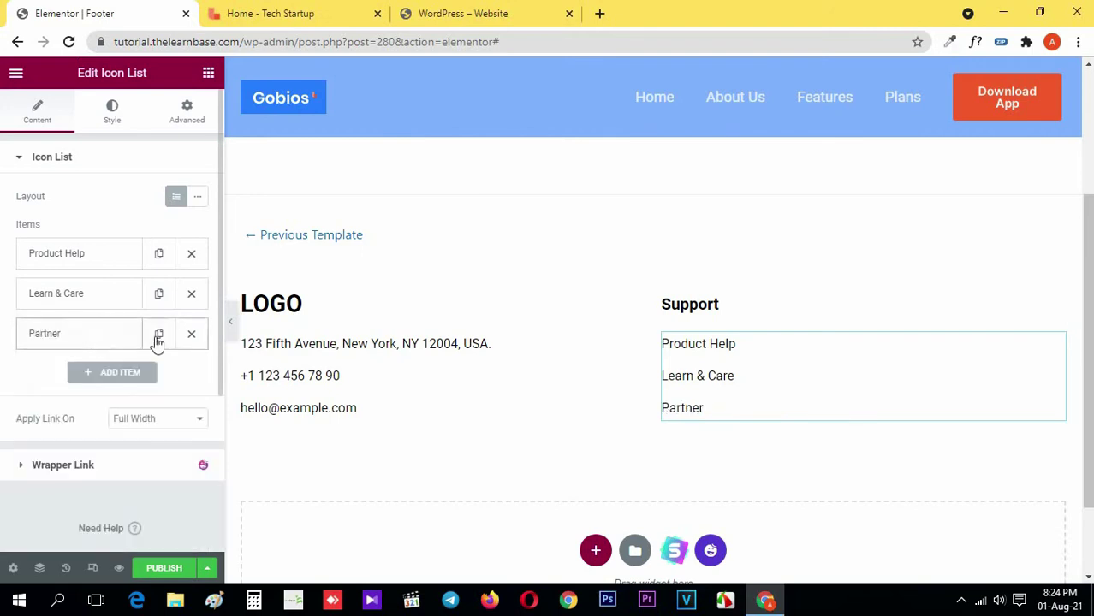
left_click(159, 334)
Inspect the Community link in the demo footer's Support list, copy its text and close the developer tools.
left_click(265, 14)
left_click(13, 385)
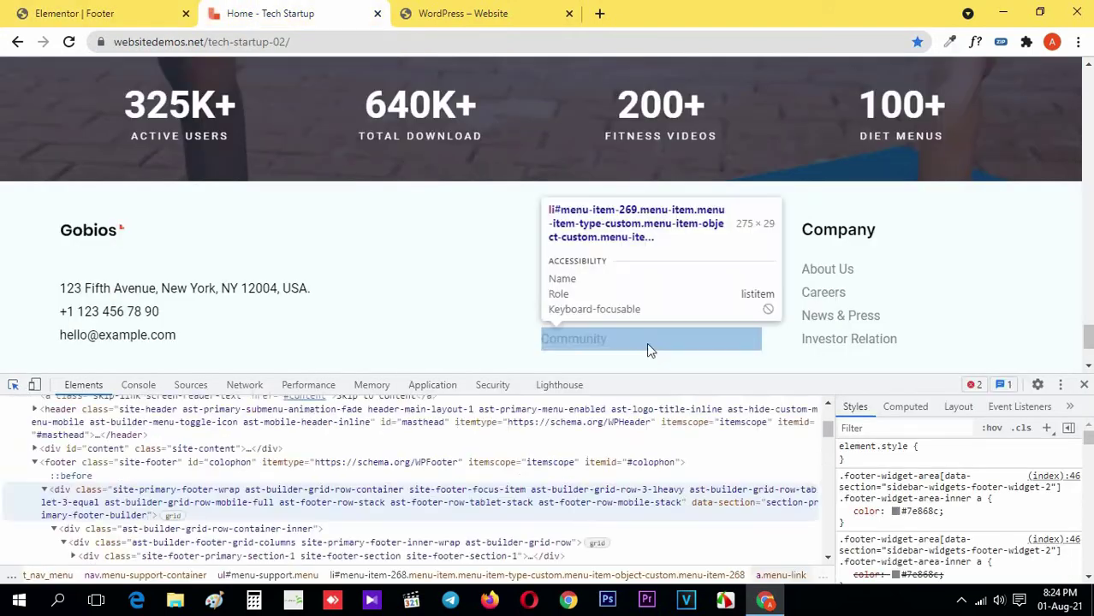
left_click(574, 339)
double_click(328, 507)
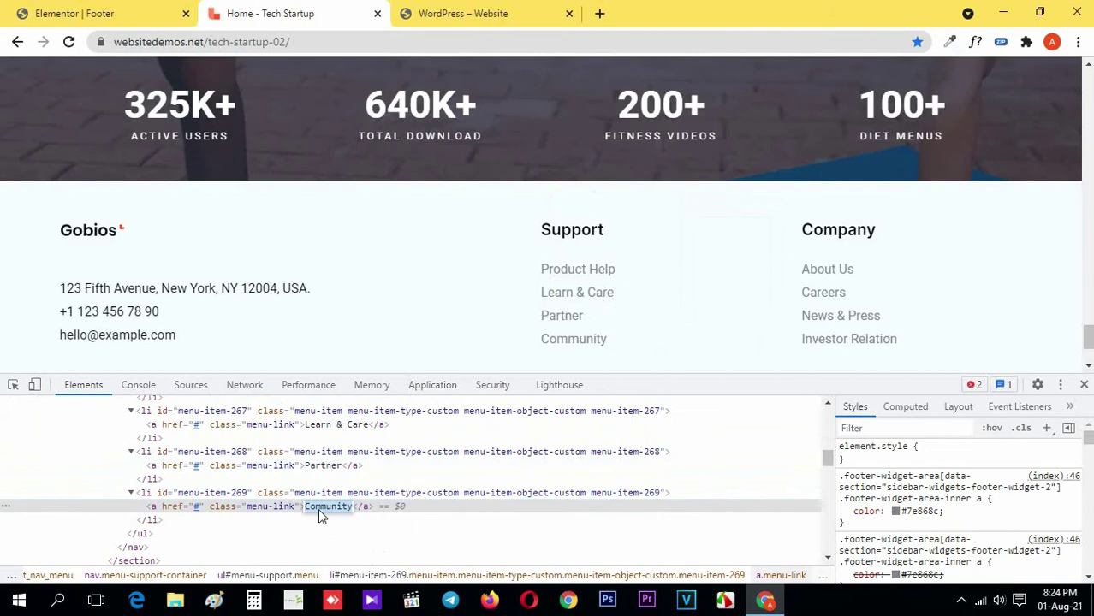
left_click(1083, 384)
Replace the duplicated fourth item's text in the Support column's Icon List with Community in the Footer editor.
left_click(88, 13)
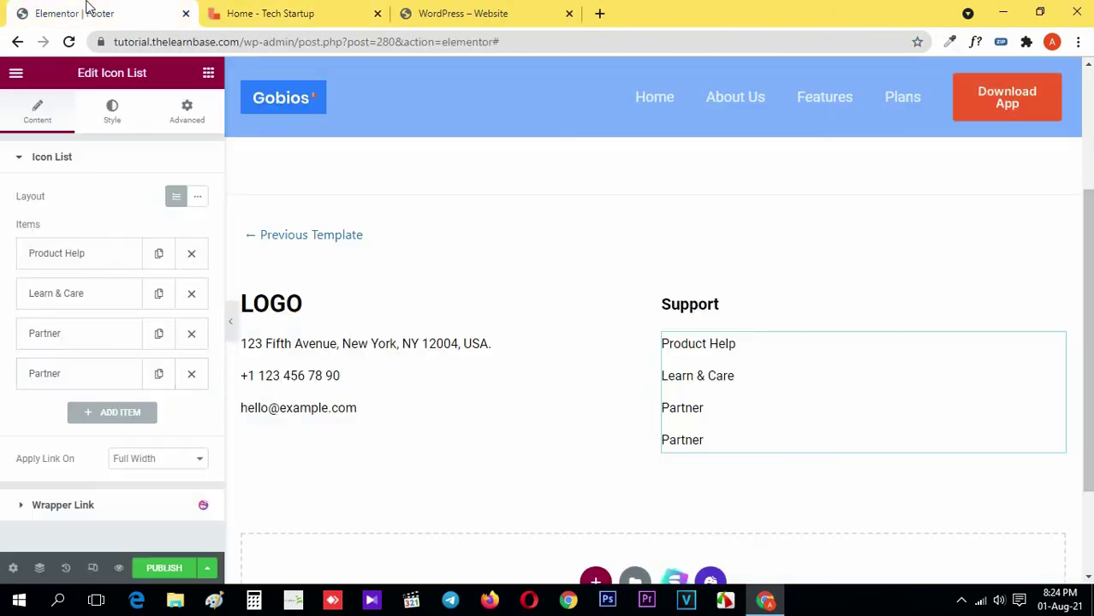
left_click(79, 381)
double_click(100, 428)
key("ctrl+v")
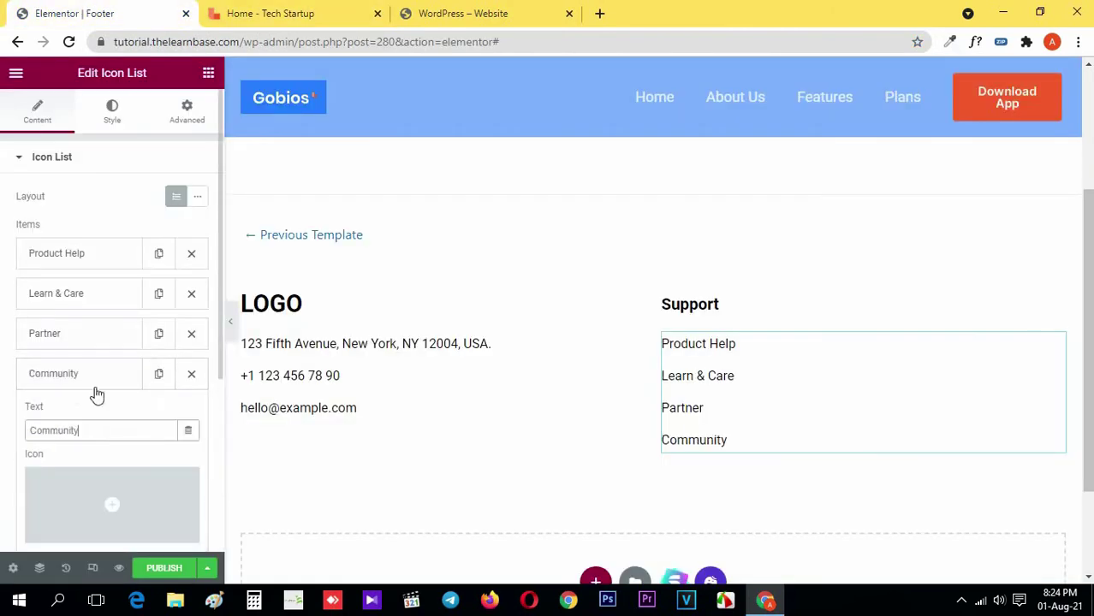
left_click(87, 380)
scroll(473, 382, "down", 1)
scroll(396, 373, "up", 1)
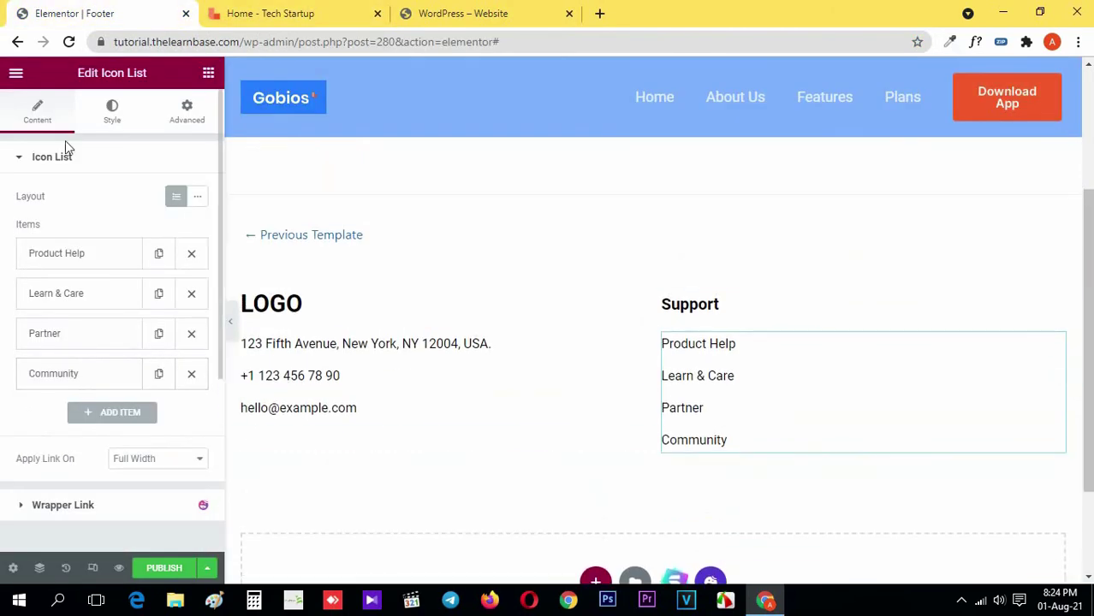
Compare the Support list with the demo footer and reduce its space between items to the minimum.
left_click(104, 120)
left_click(274, 12)
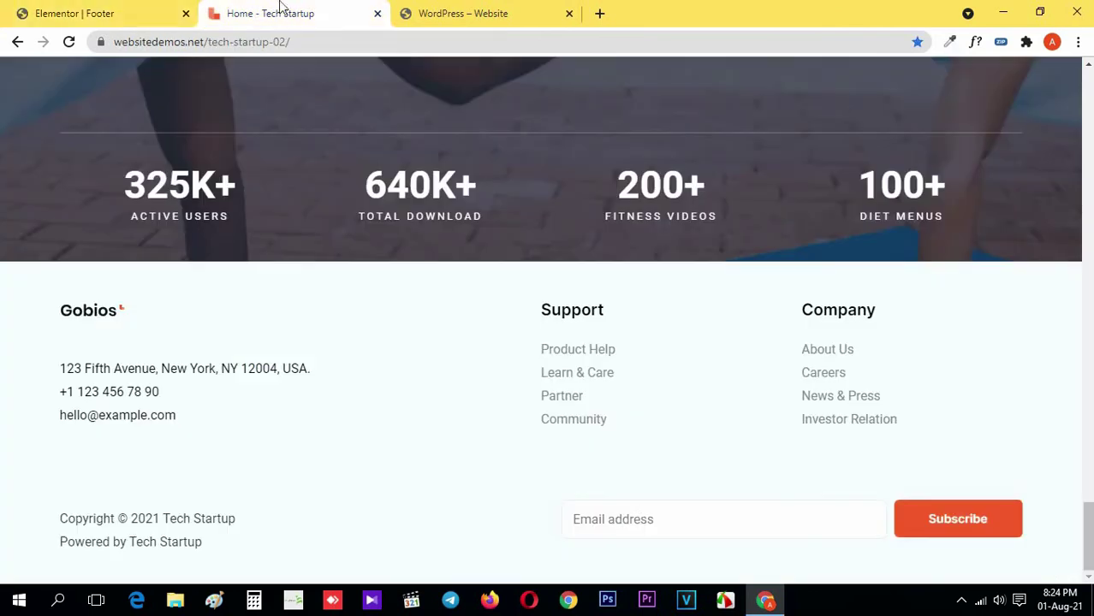
left_click(146, 10)
left_click_drag(147, 215, 3, 212)
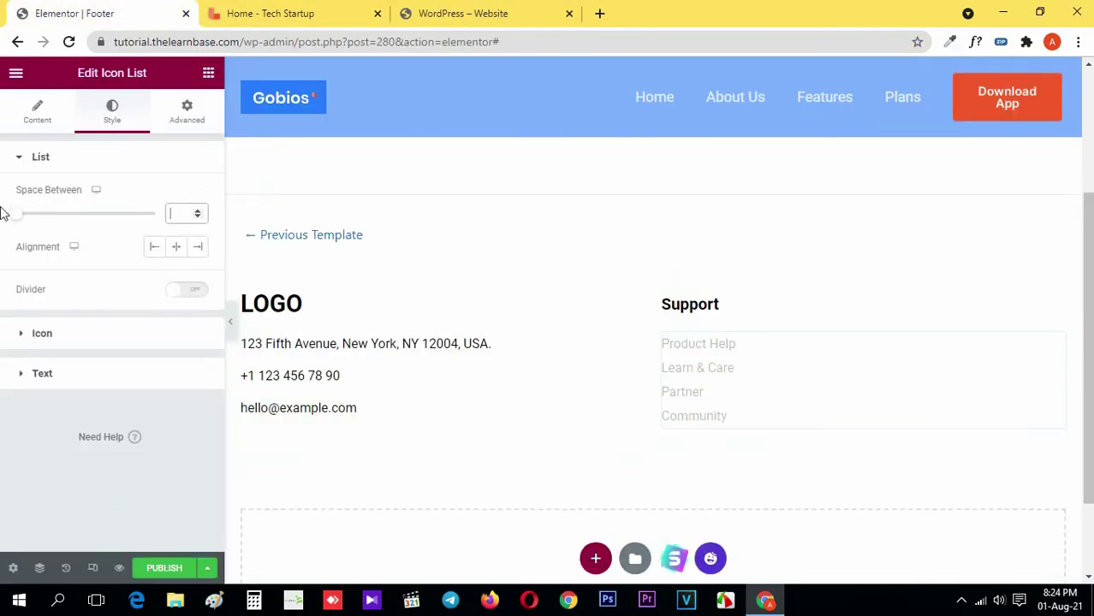
Check the font details of the demo footer's Product Help link with WhatFont.
left_click(333, 7)
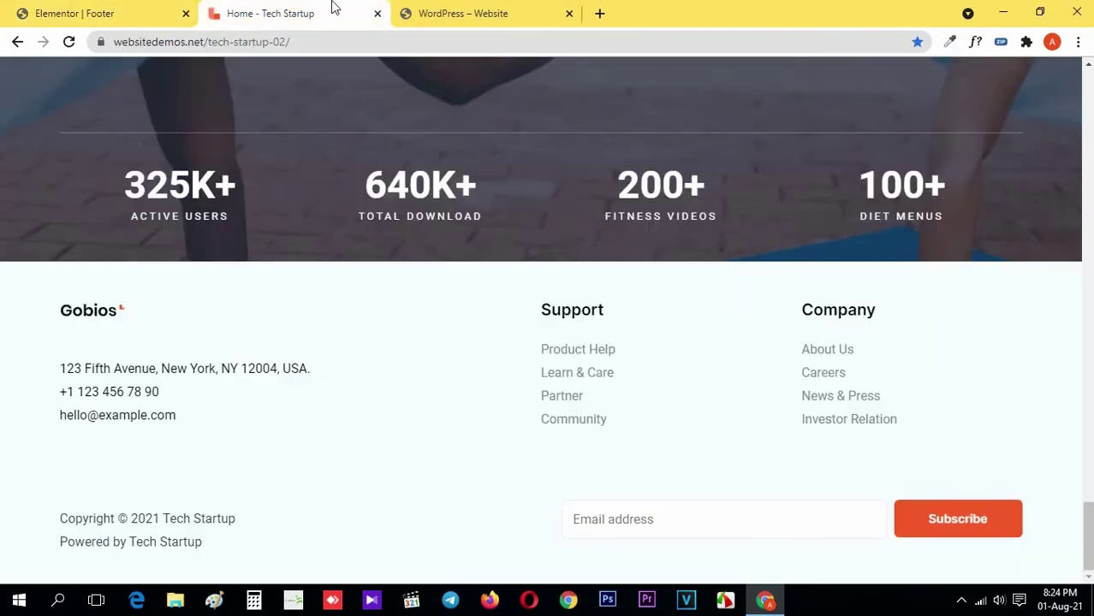
left_click(978, 42)
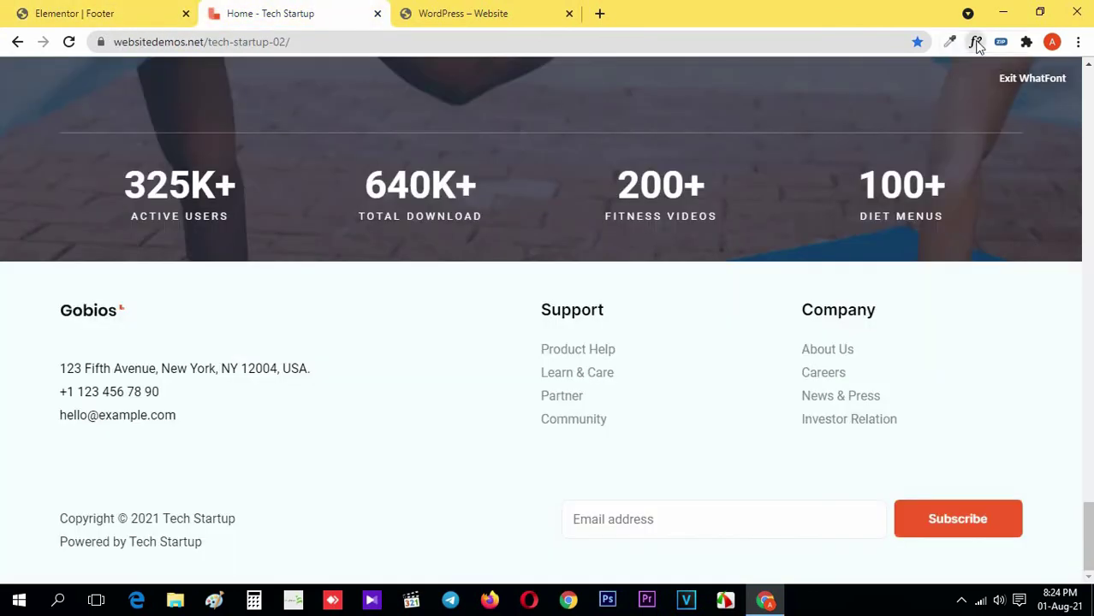
left_click(594, 356)
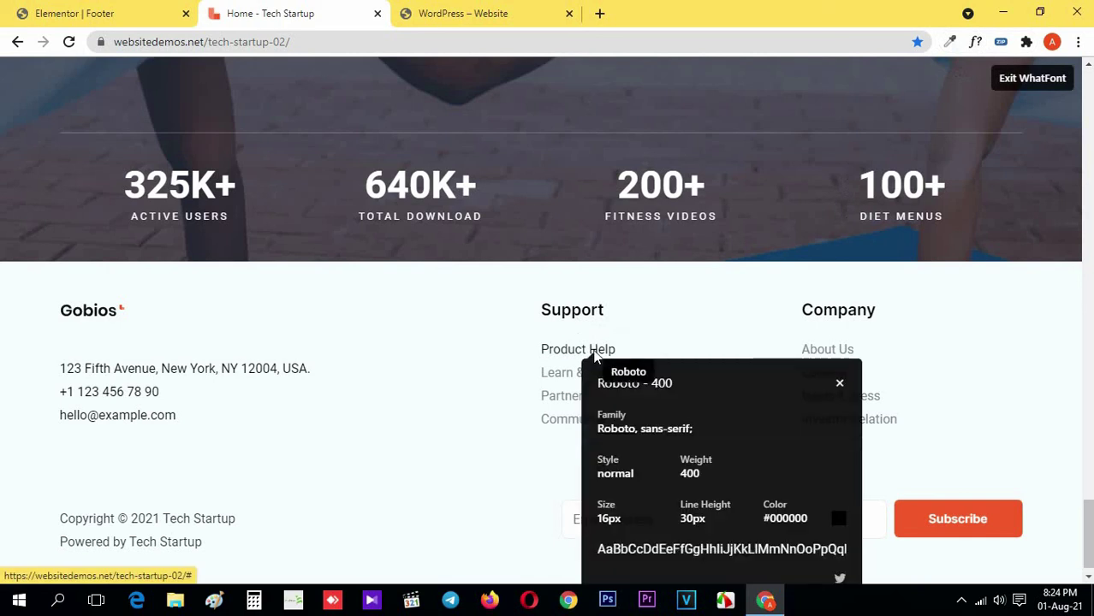
scroll(738, 325, "down", 1)
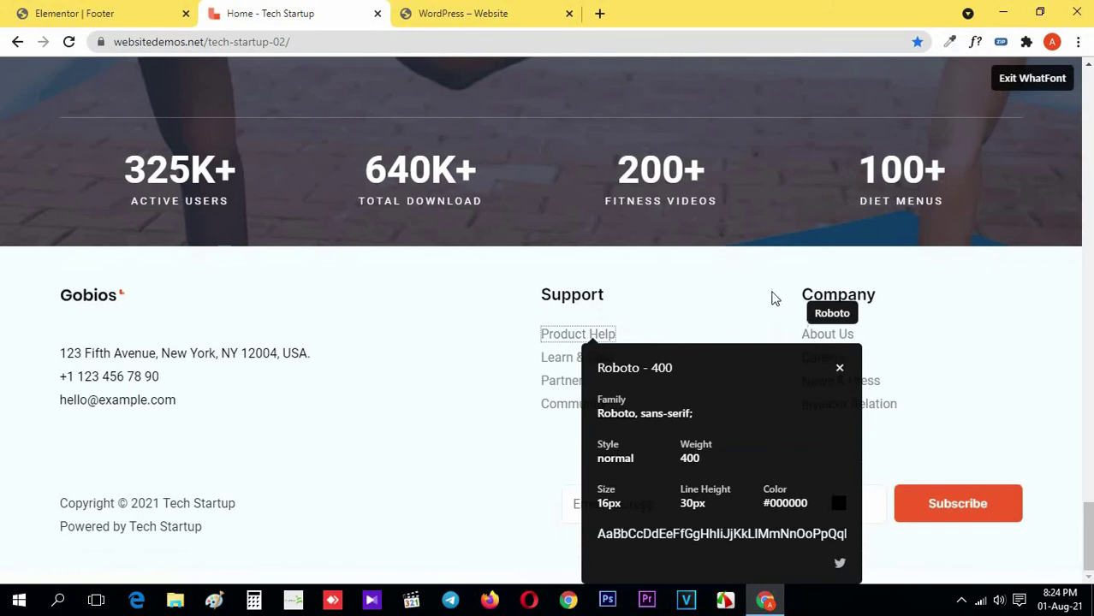
left_click(1033, 79)
Set the text typography weight of the Support column's Icon List to 500 in the Footer editor.
left_click(85, 12)
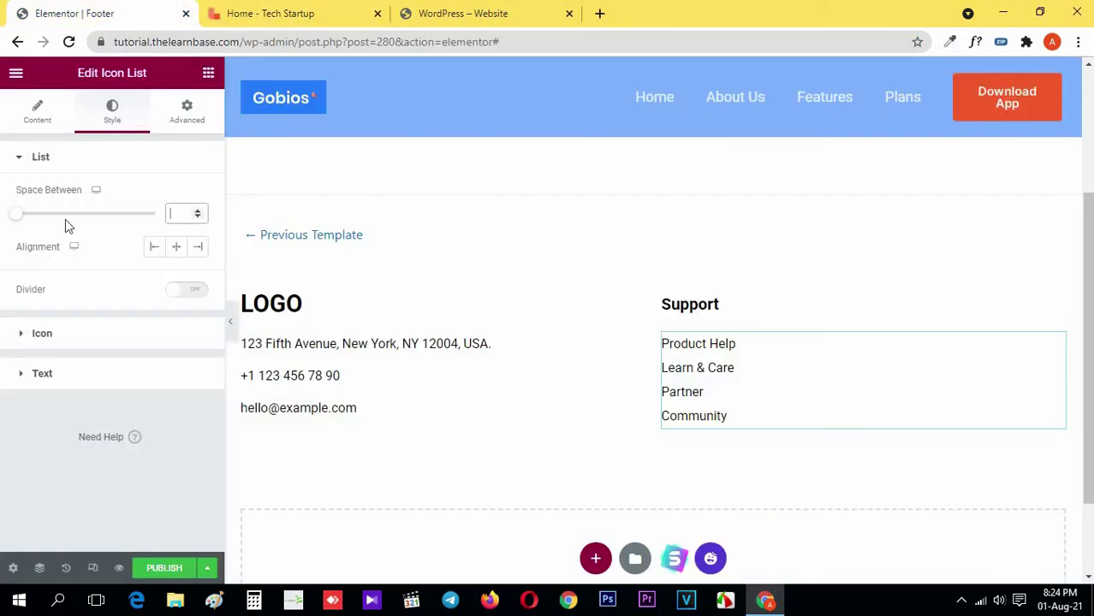
left_click(86, 160)
left_click(66, 244)
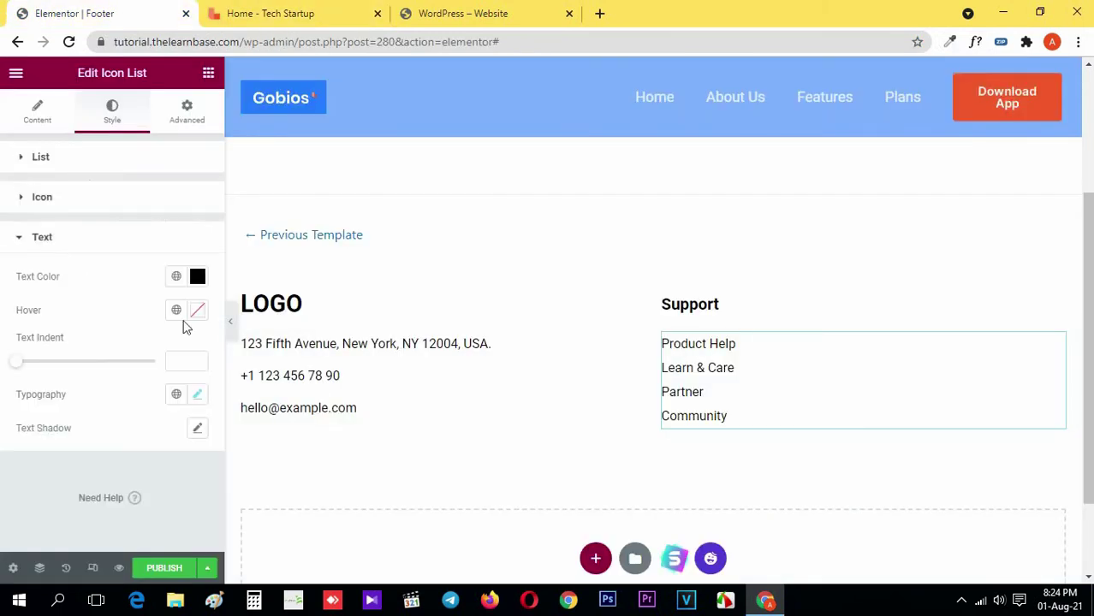
left_click(198, 396)
scroll(178, 391, "down", 1)
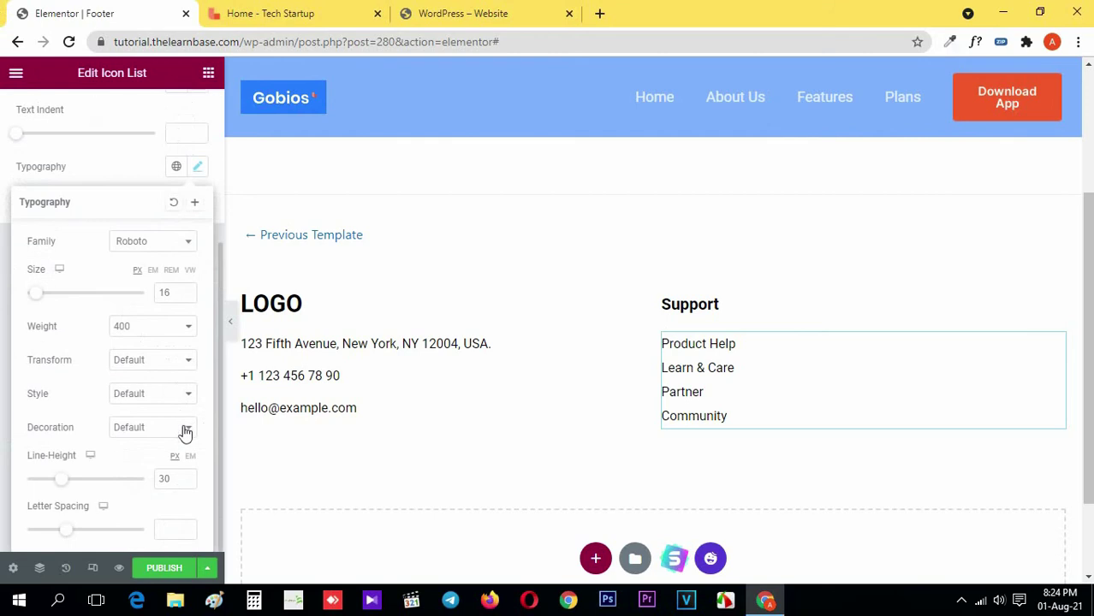
left_click(151, 326)
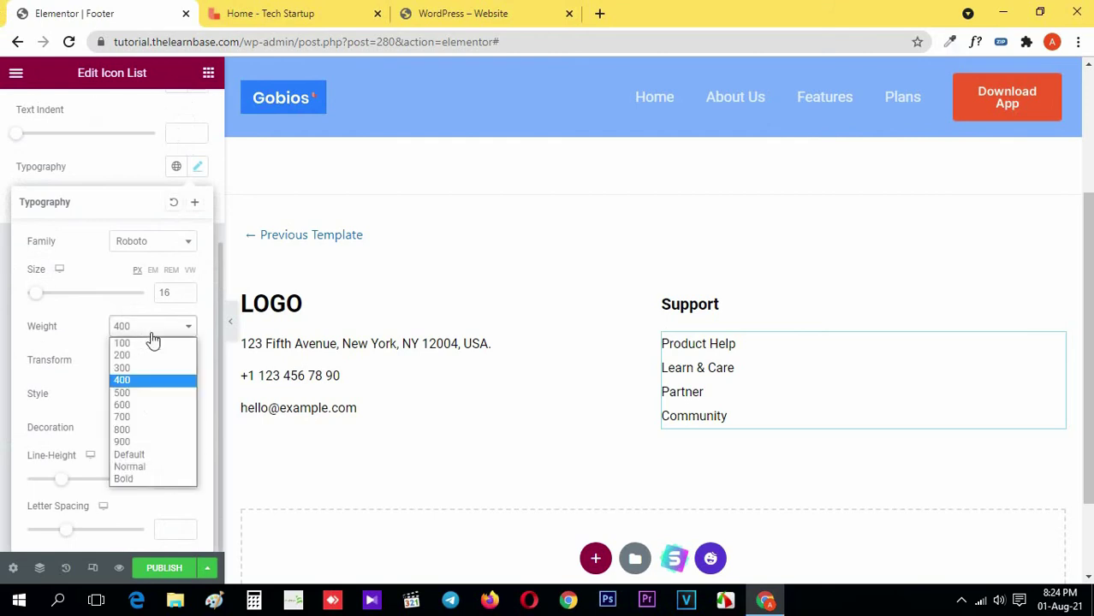
left_click(137, 393)
Inspect the demo footer's Product Help link in the developer tools and copy its text color code #7e868c.
left_click(349, 8)
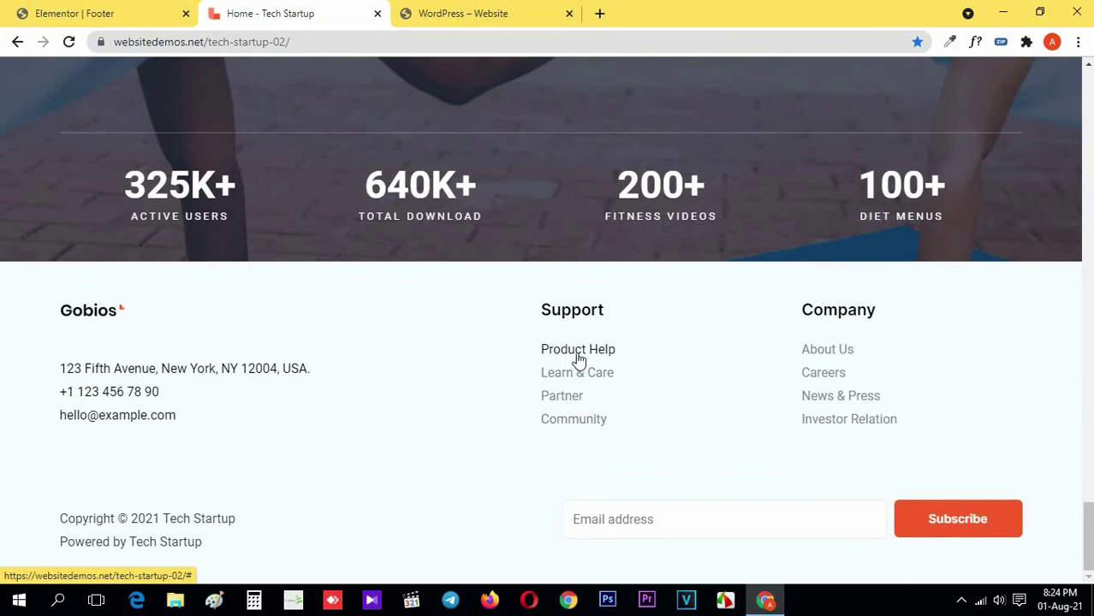
right_click(404, 524)
left_click(415, 525)
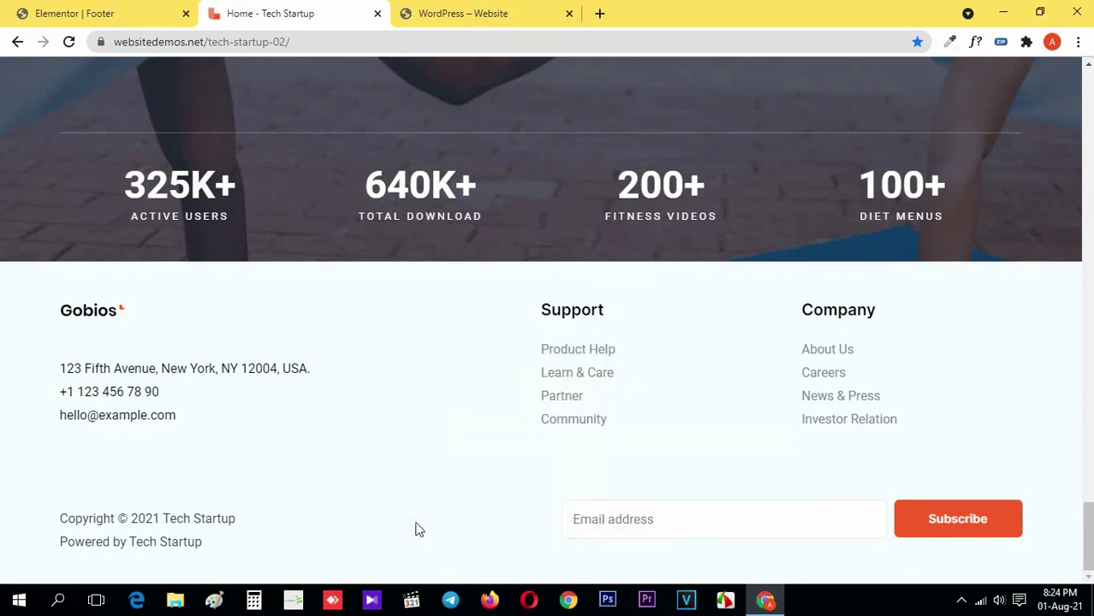
left_click(13, 384)
left_click(577, 335)
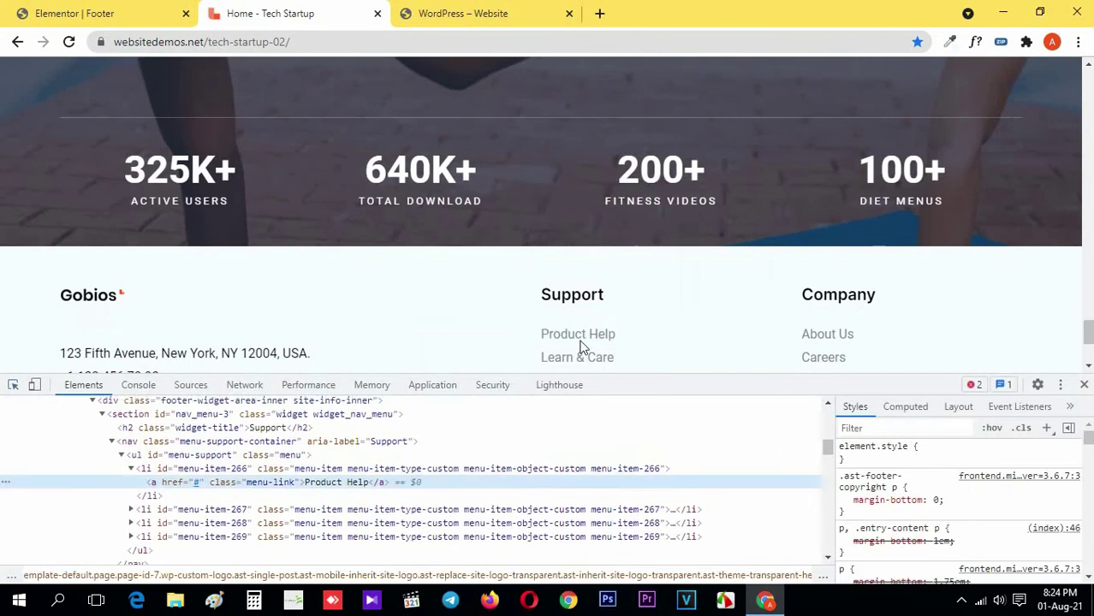
left_click(921, 512)
key("ctrl+c")
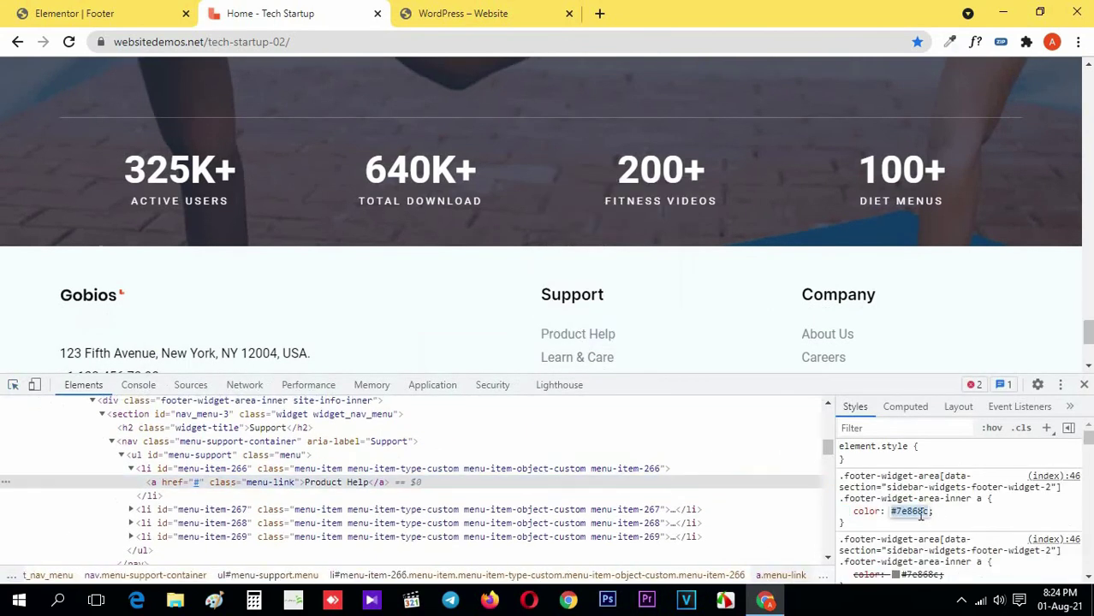
left_click(1085, 390)
Set the text hover color of the Support column's Icon List to black (#000000) in the Footer editor.
left_click(85, 13)
left_click(4, 269)
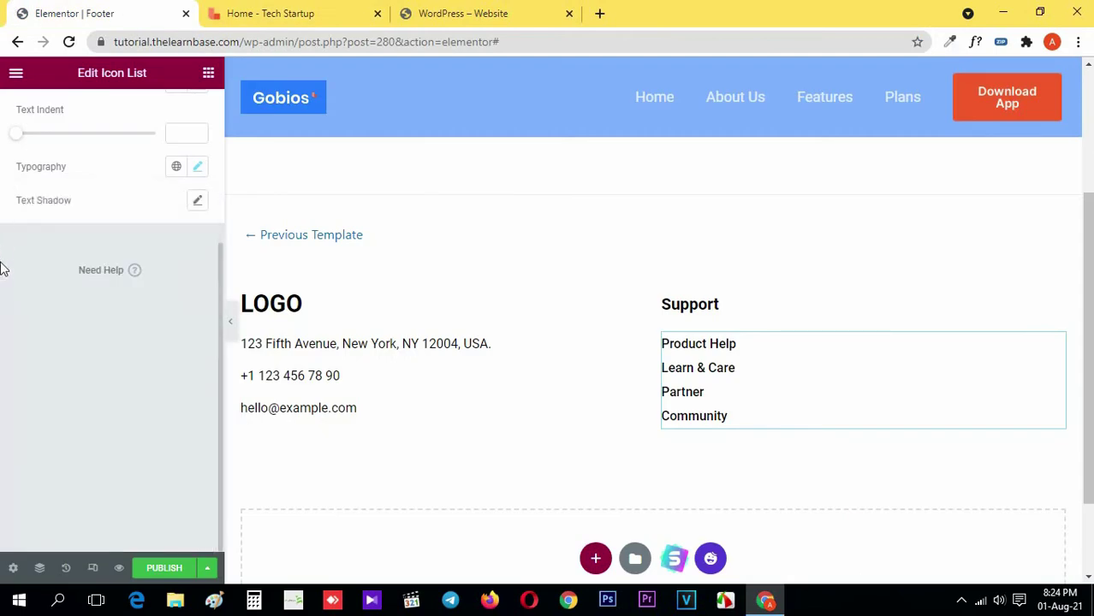
scroll(4, 274, "up", 3)
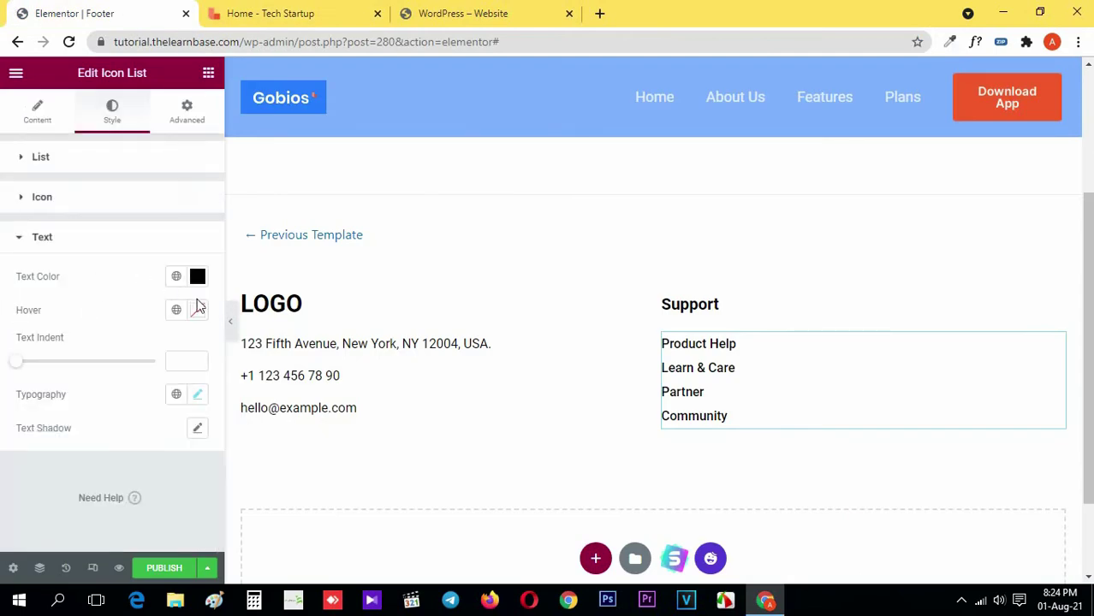
left_click(198, 309)
left_click(197, 311)
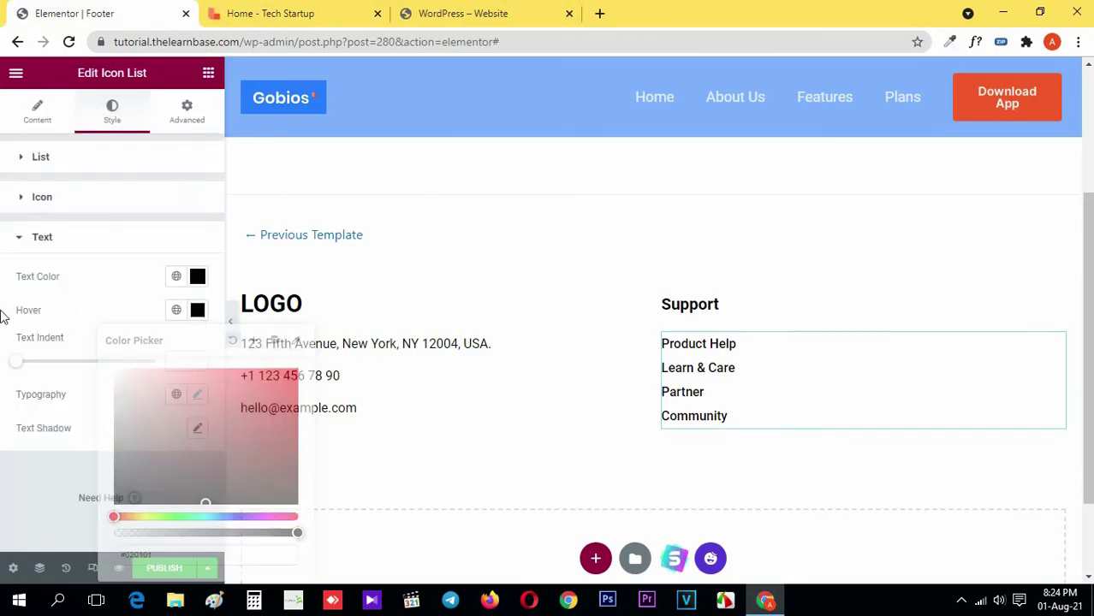
left_click(197, 311)
left_click(4, 331)
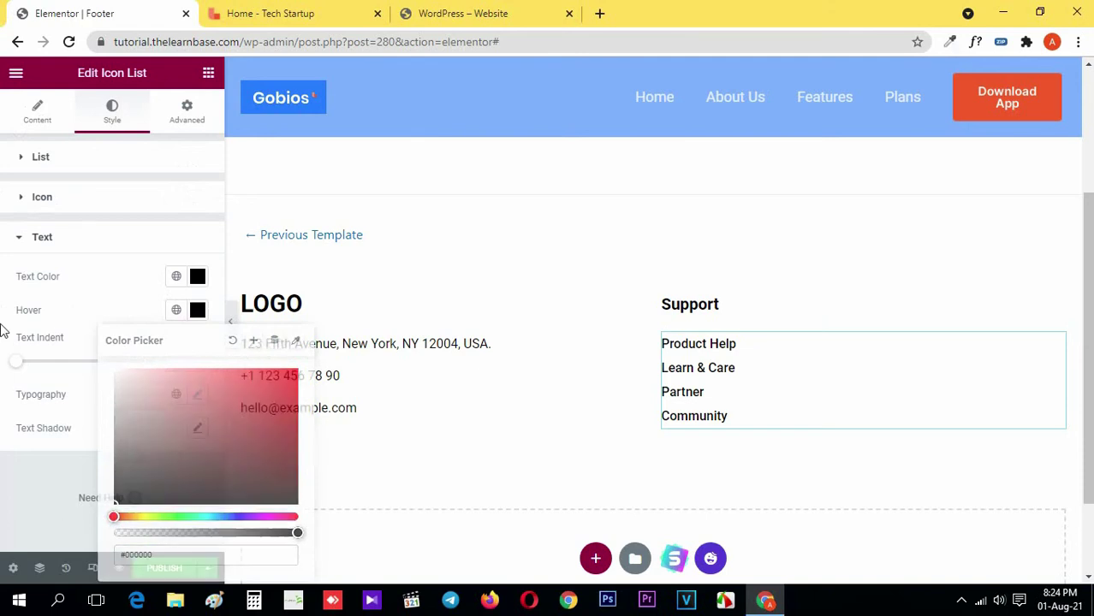
Set the Support list's text color to #7e868c and compare it with the demo footer.
left_click(197, 276)
key("ctrl+v")
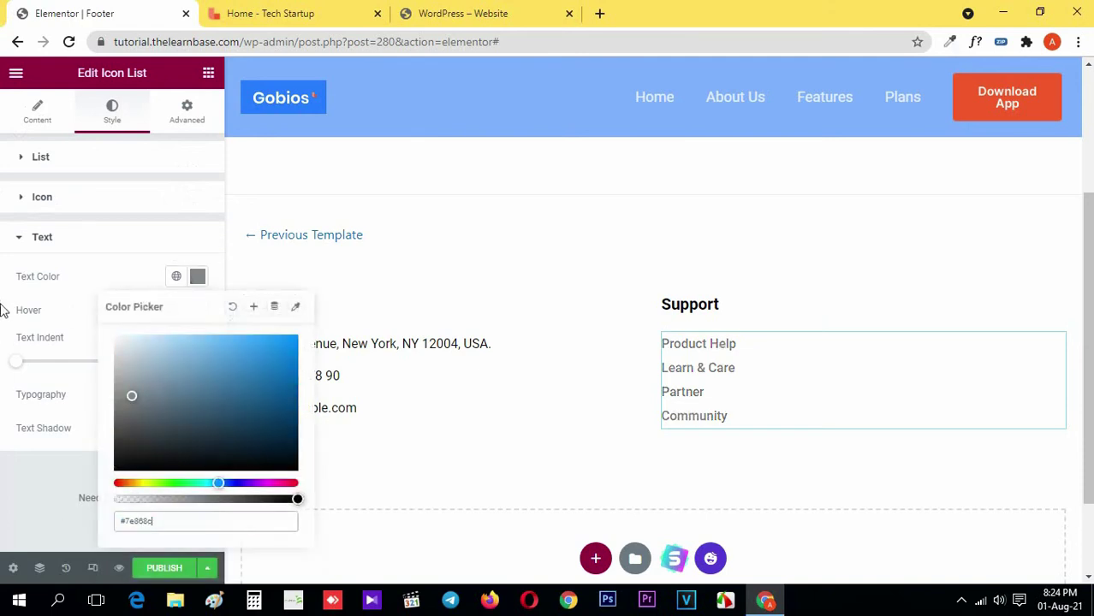
left_click(45, 244)
left_click(205, 74)
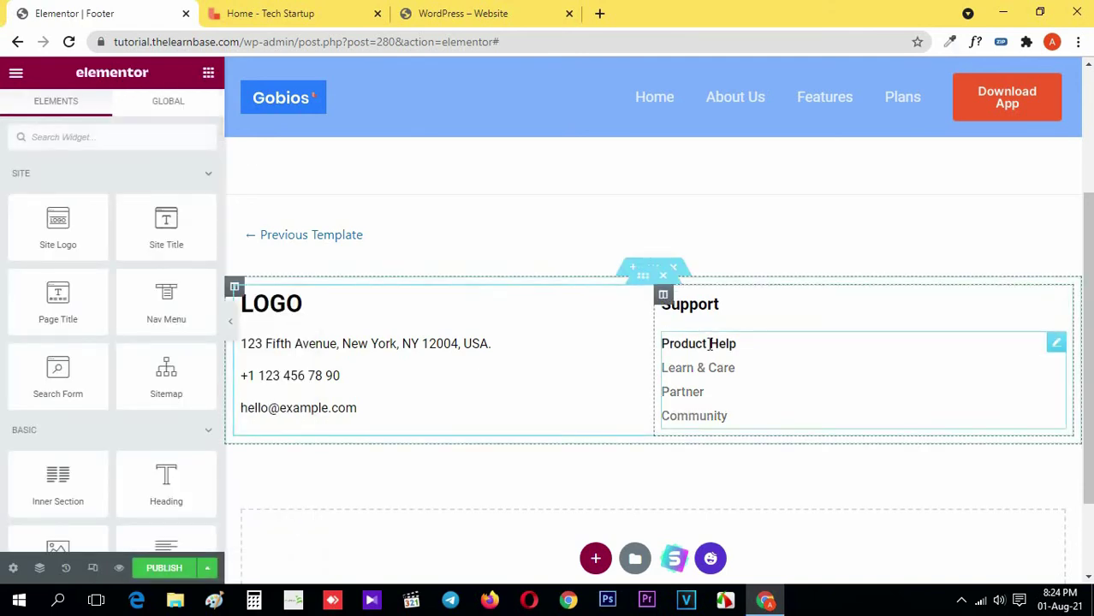
left_click(275, 7)
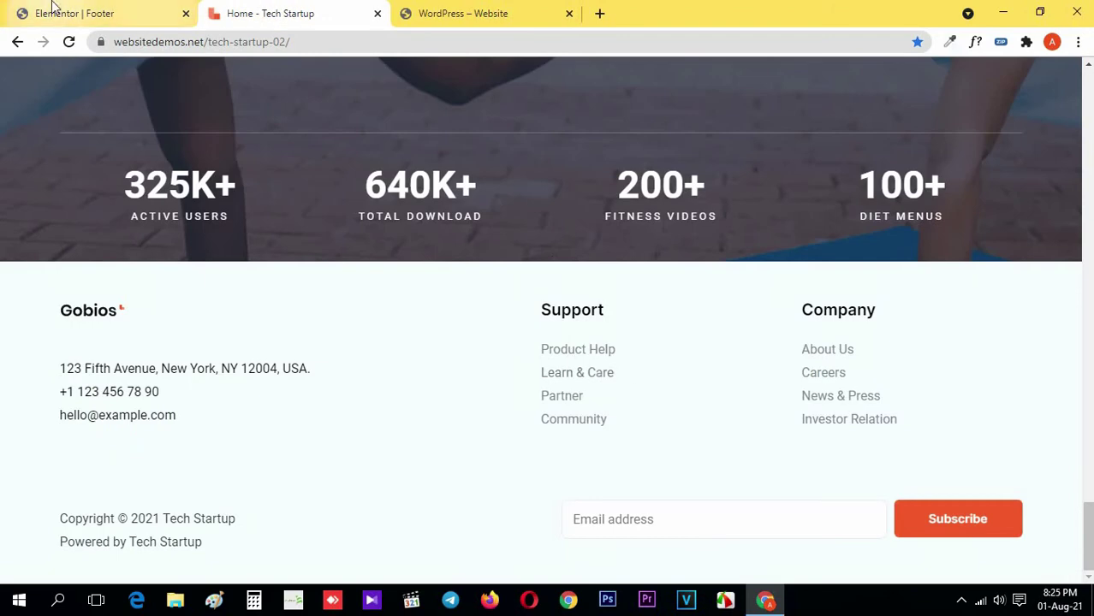
Set the Product Help item's link to # in the Support column's Icon List in the Footer editor.
left_click(41, 13)
left_click(669, 383)
left_click(37, 120)
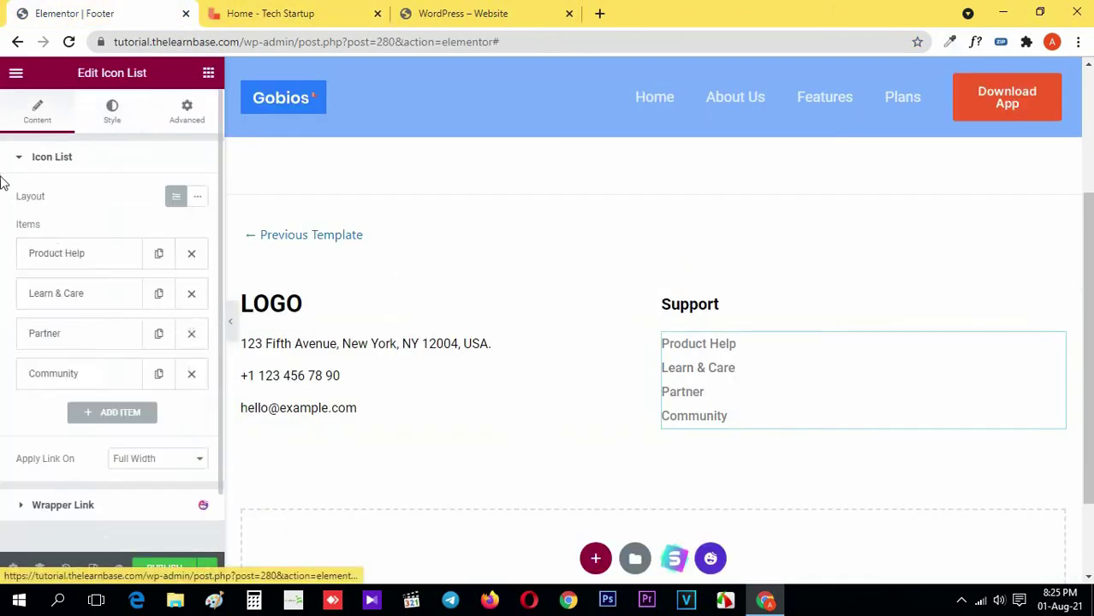
left_click(83, 252)
left_click(69, 458)
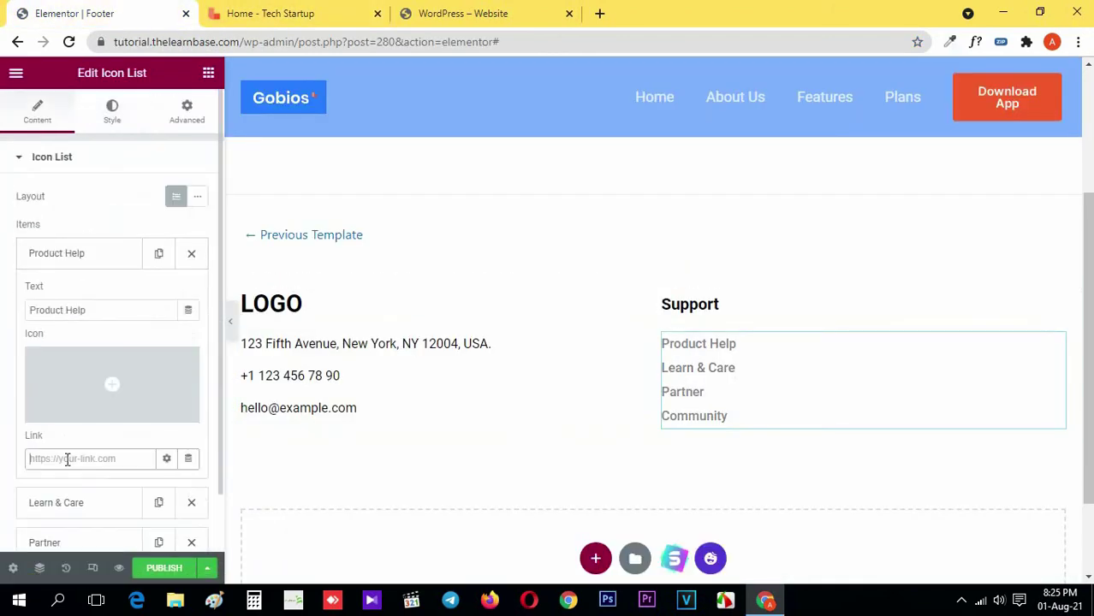
type("#")
left_click(62, 257)
Set the Learn & Care item's link to # in the same Icon List.
left_click(57, 292)
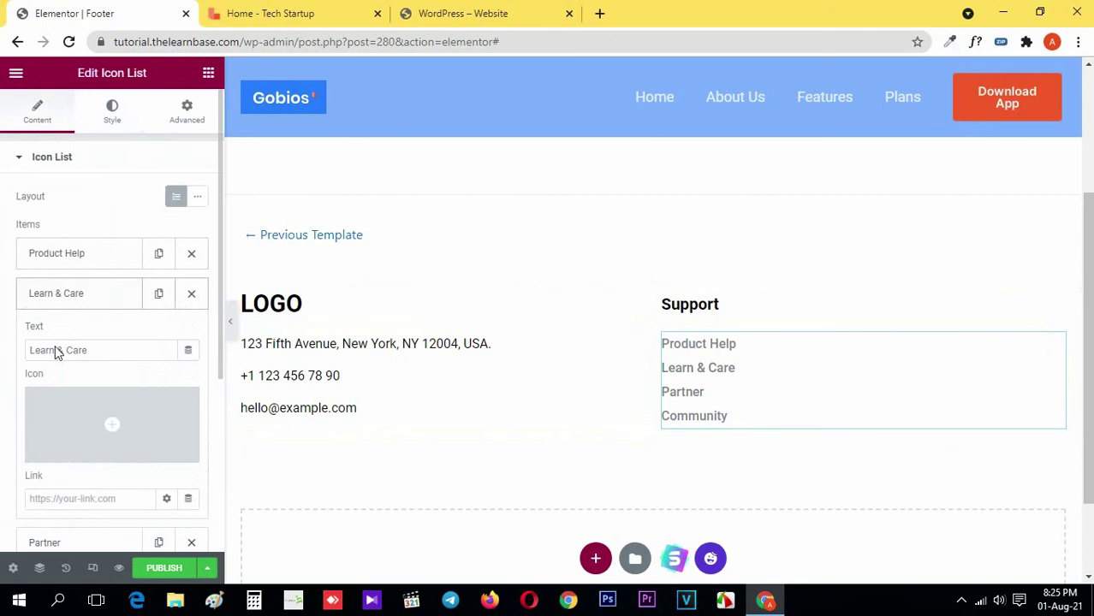
type("#")
left_click(60, 297)
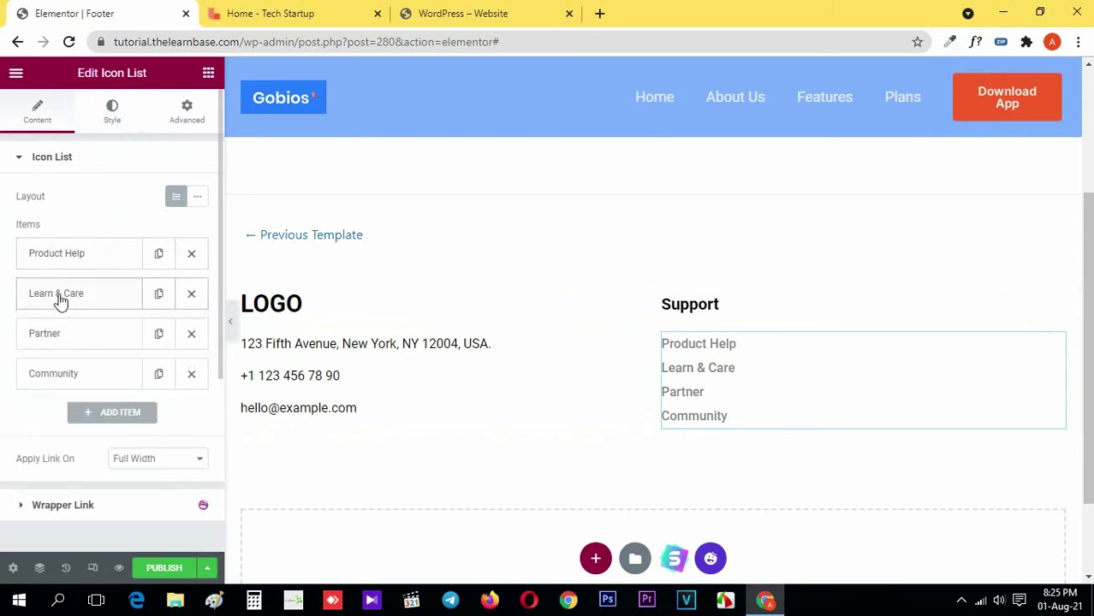
Set the links of the Partner and Community items to # in the Support column's Icon List.
left_click(48, 336)
left_click(51, 537)
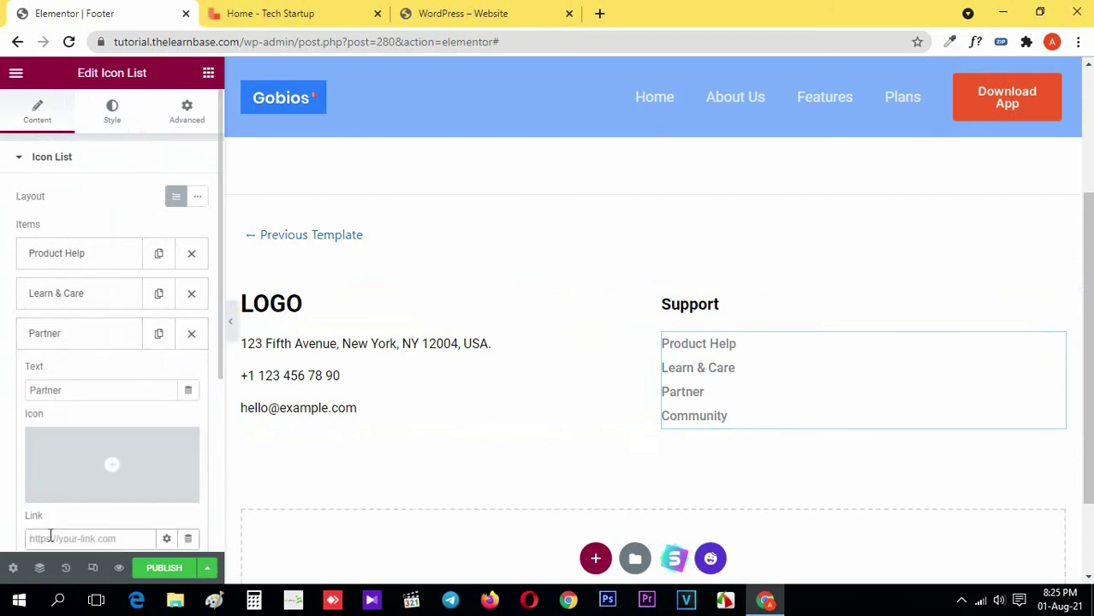
left_click(59, 335)
left_click(54, 373)
scroll(51, 479, "down", 1)
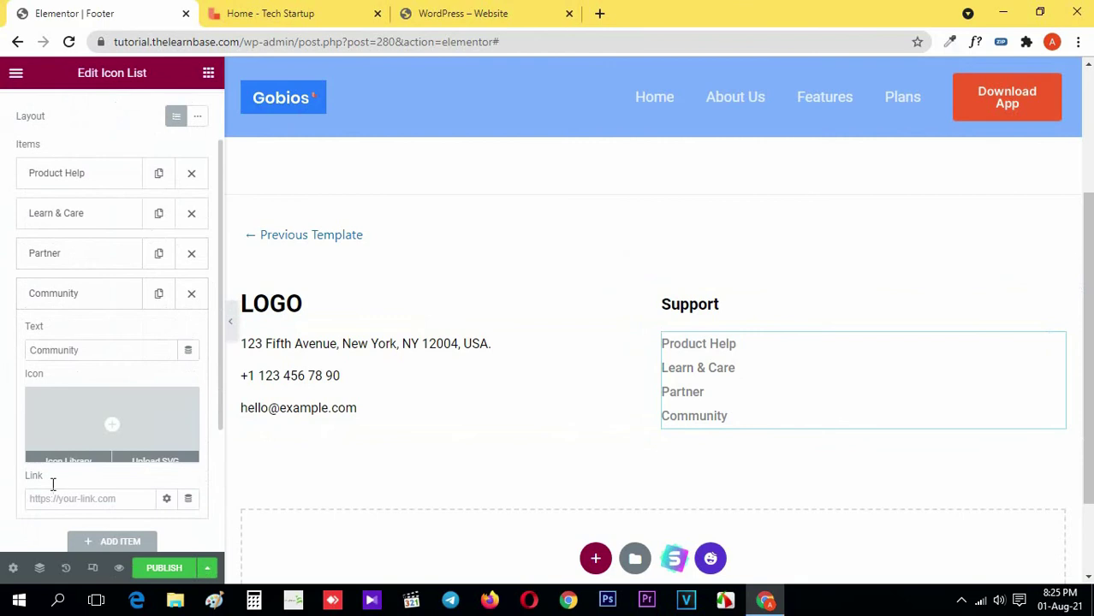
left_click(53, 498)
left_click(63, 299)
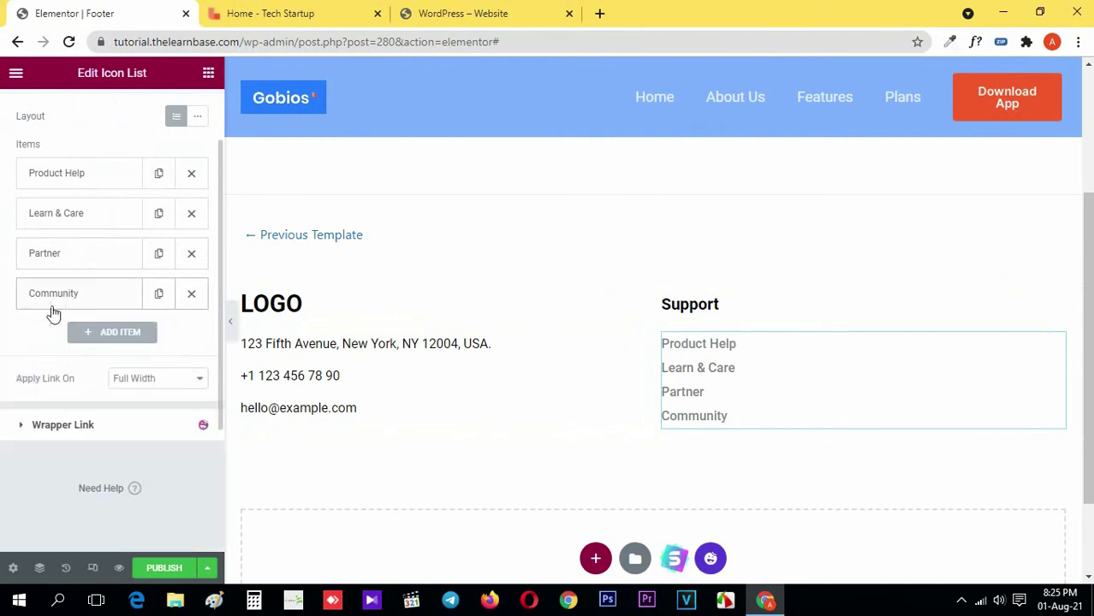
Copy the heading text Company from the Tech Startup demo footer and return to the Footer editor.
left_click(208, 74)
left_click(288, 11)
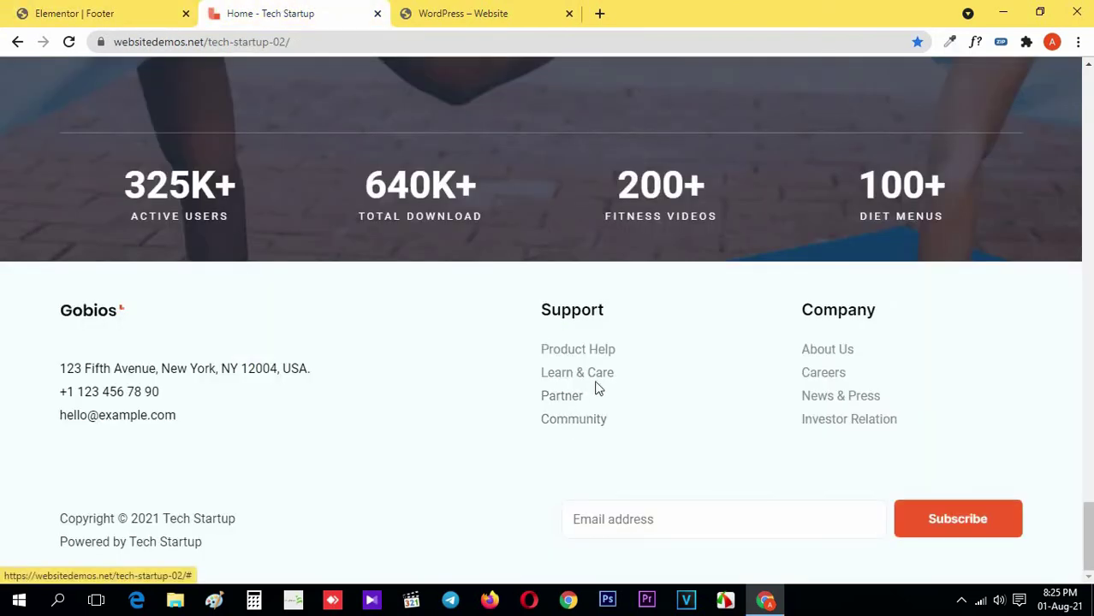
double_click(835, 312)
key("ctrl+c")
left_click(103, 12)
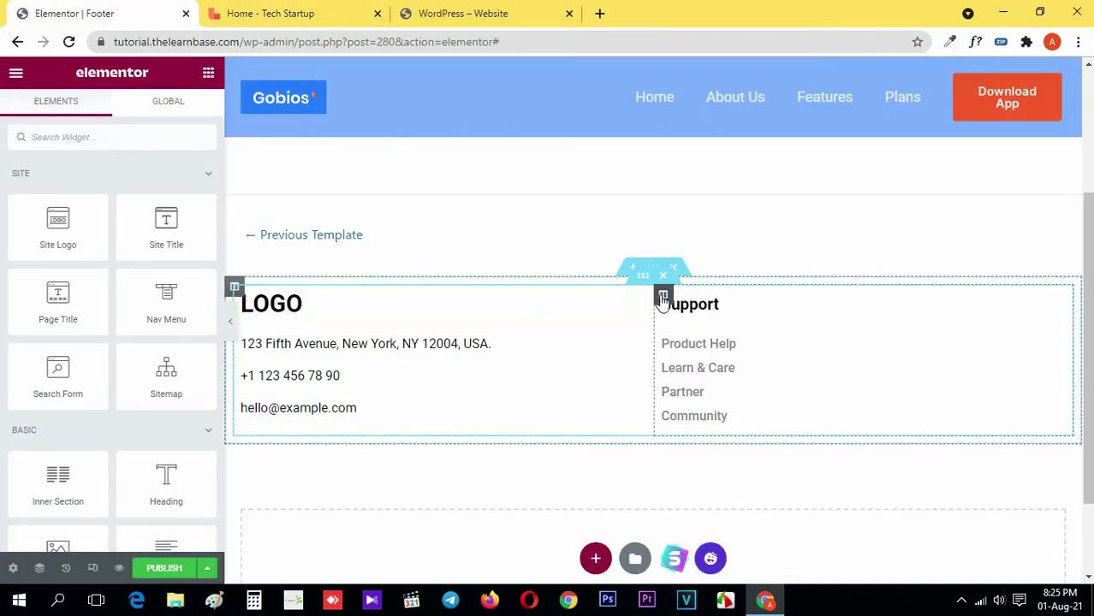
Duplicate the Support column and change the duplicate's heading to Company.
right_click(663, 297)
left_click(731, 333)
left_click(811, 315)
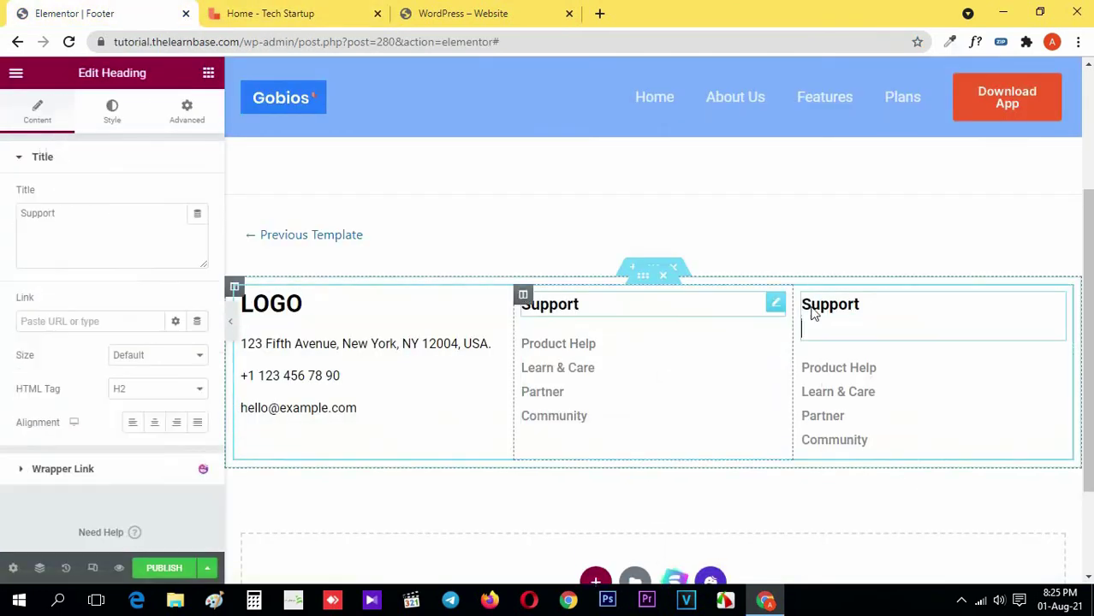
left_click(88, 215)
key("ctrl+a")
key("ctrl+v")
Inspect the About Us link in the demo footer's Company column and copy its text.
left_click(270, 12)
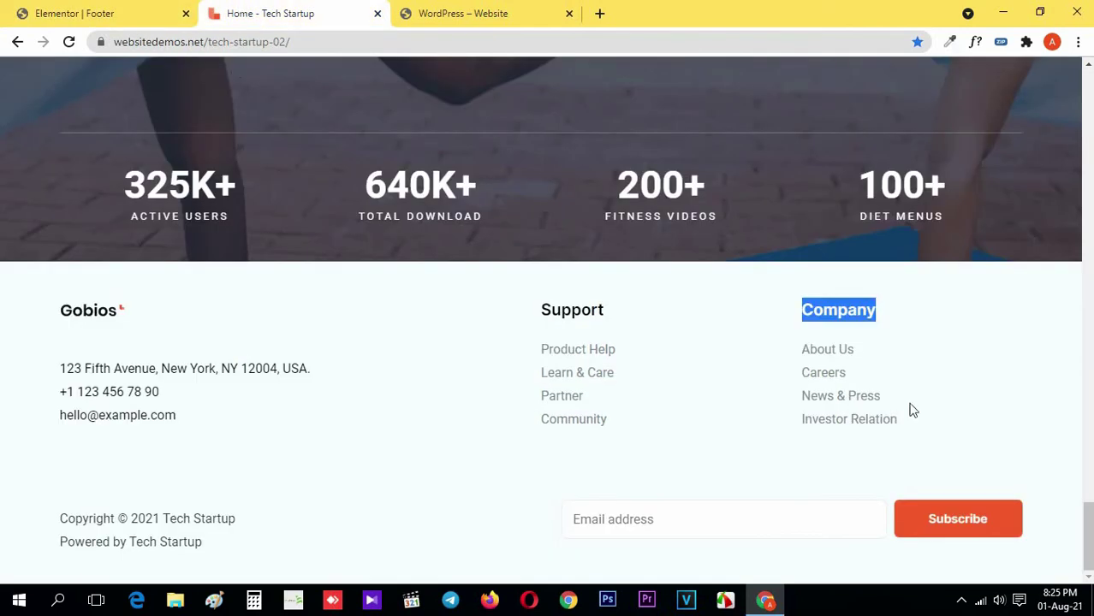
left_click(748, 482)
right_click(440, 335)
left_click(466, 561)
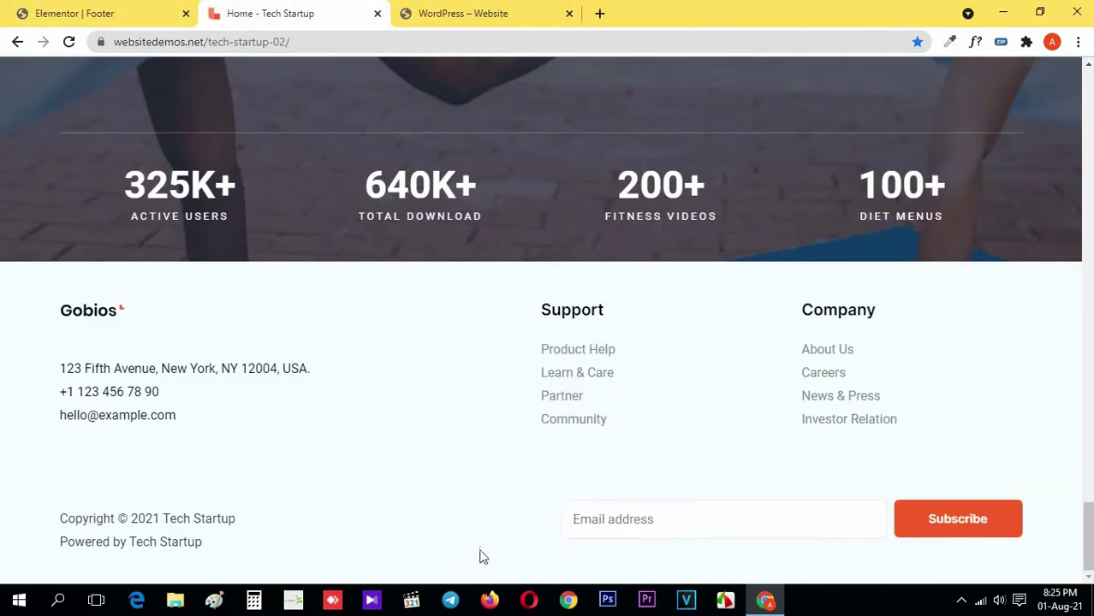
left_click(13, 385)
scroll(783, 323, "down", 1)
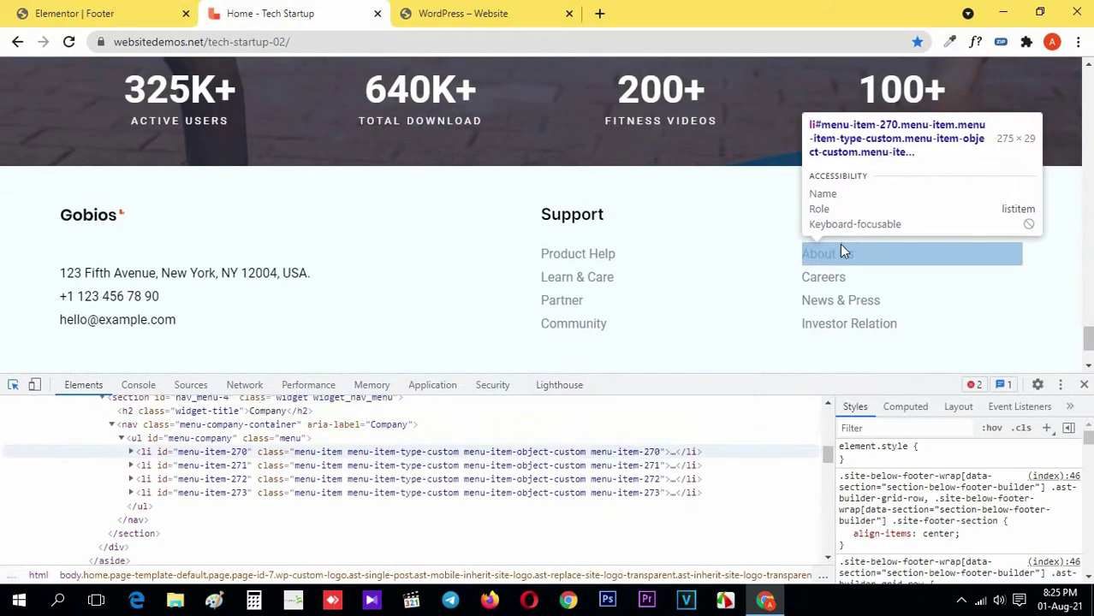
left_click(827, 250)
double_click(326, 484)
key("ctrl+c")
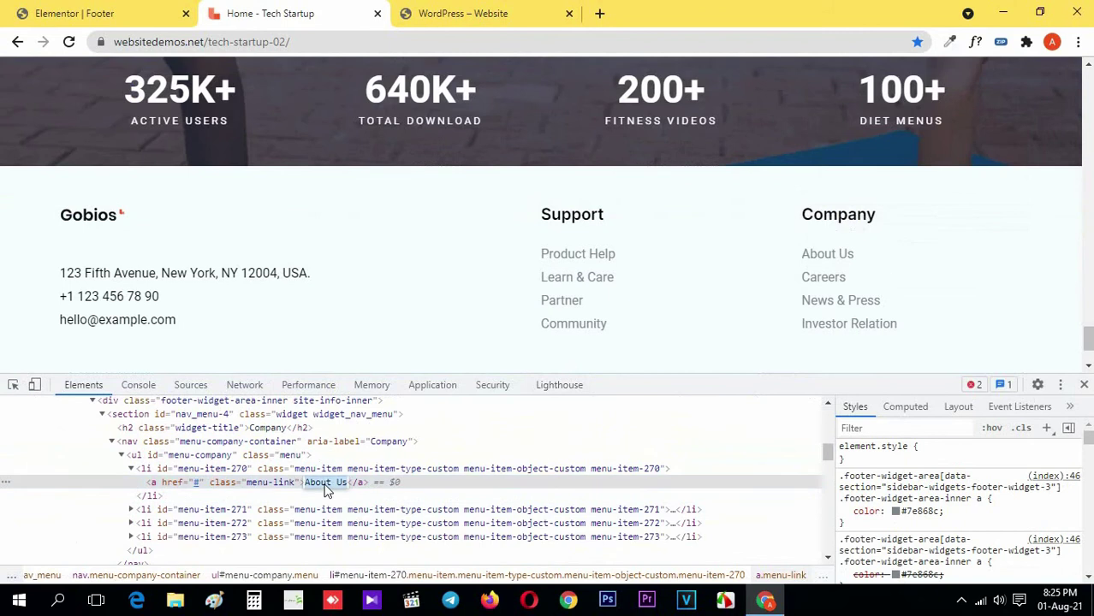
Change the Product Help item's text to About Us in the Company column's Icon List in the Footer editor.
left_click(94, 10)
left_click(864, 345)
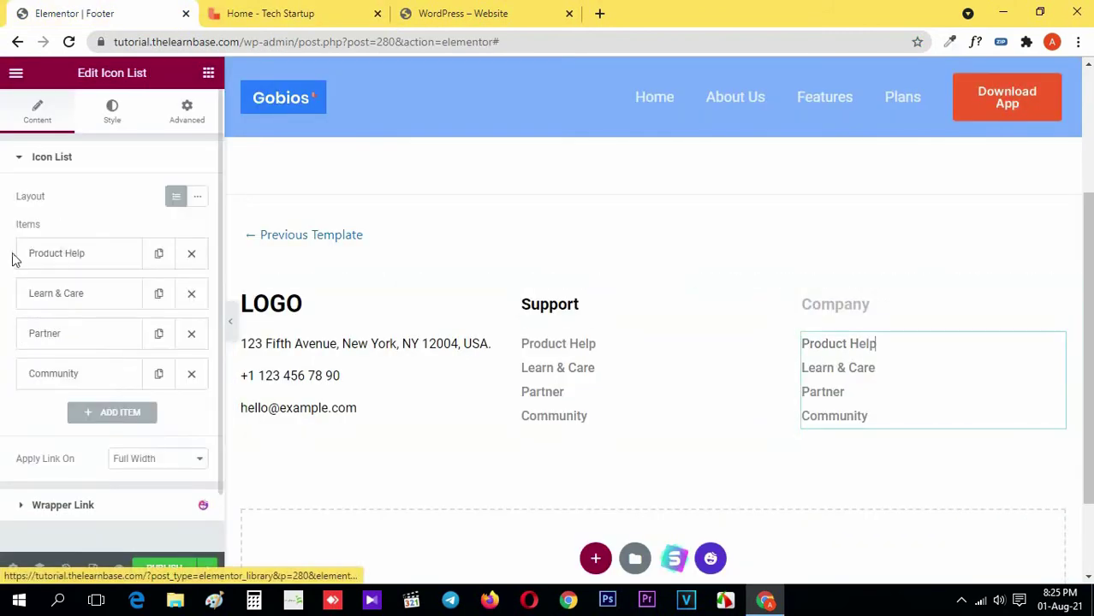
left_click(56, 253)
triple_click(105, 313)
key("ctrl+v")
left_click(85, 257)
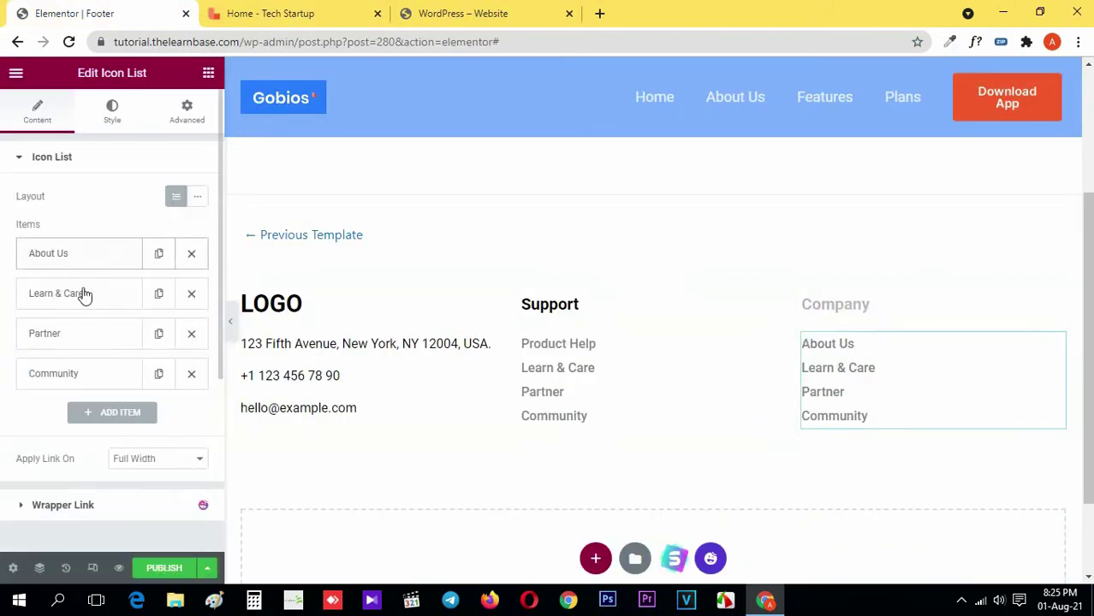
Copy the Careers link text from the demo footer and use it for the Learn & Care item in the Company list.
left_click(85, 295)
left_click(254, 10)
left_click(13, 385)
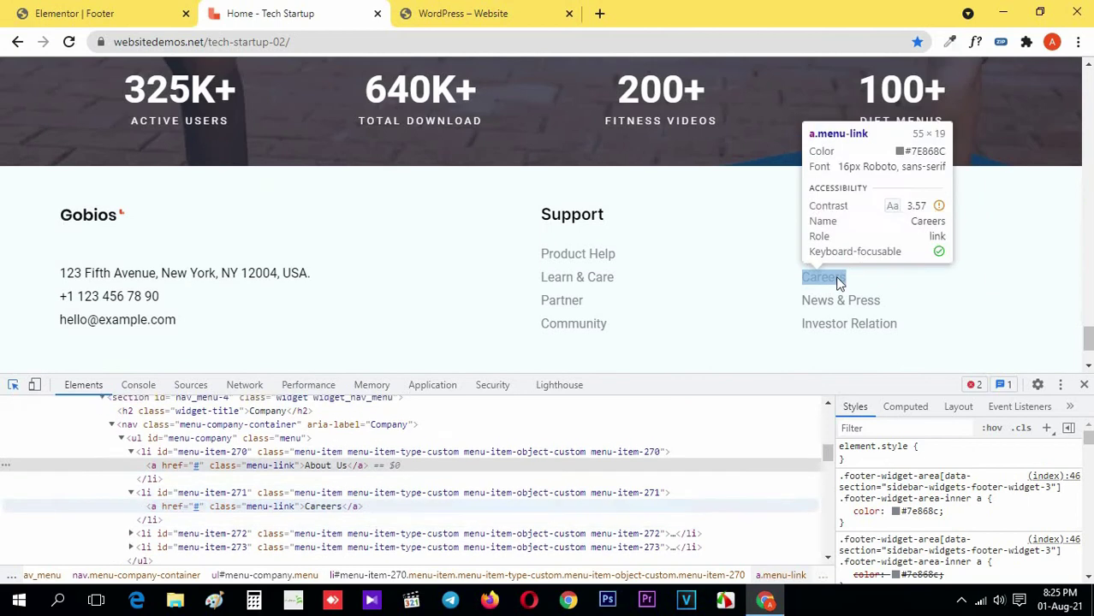
left_click(822, 278)
double_click(324, 507)
key("ctrl+c")
left_click(94, 13)
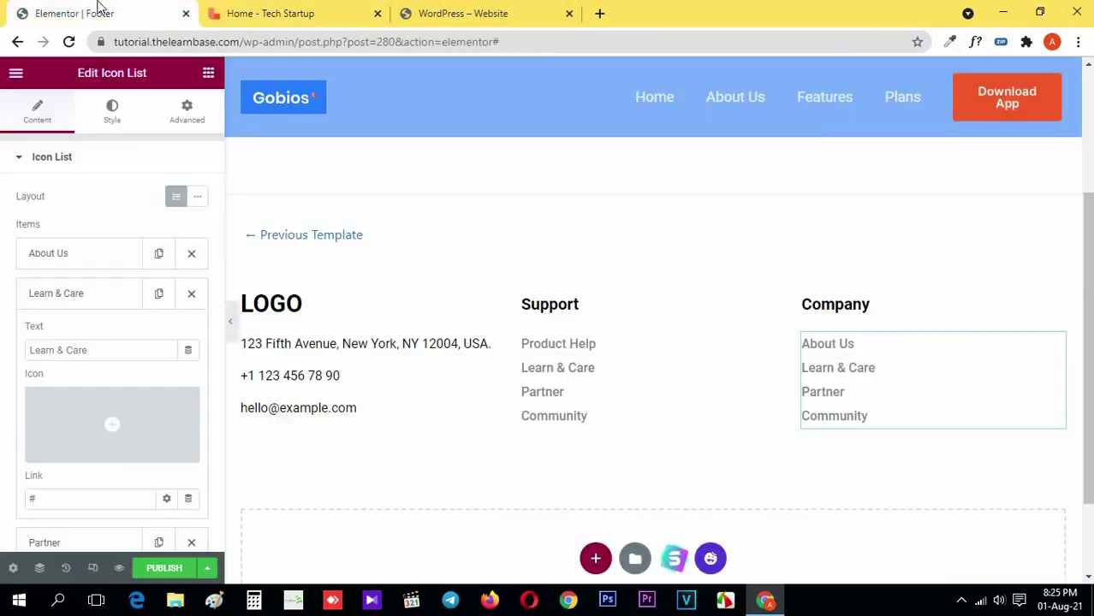
triple_click(98, 345)
key("ctrl+v")
left_click(86, 294)
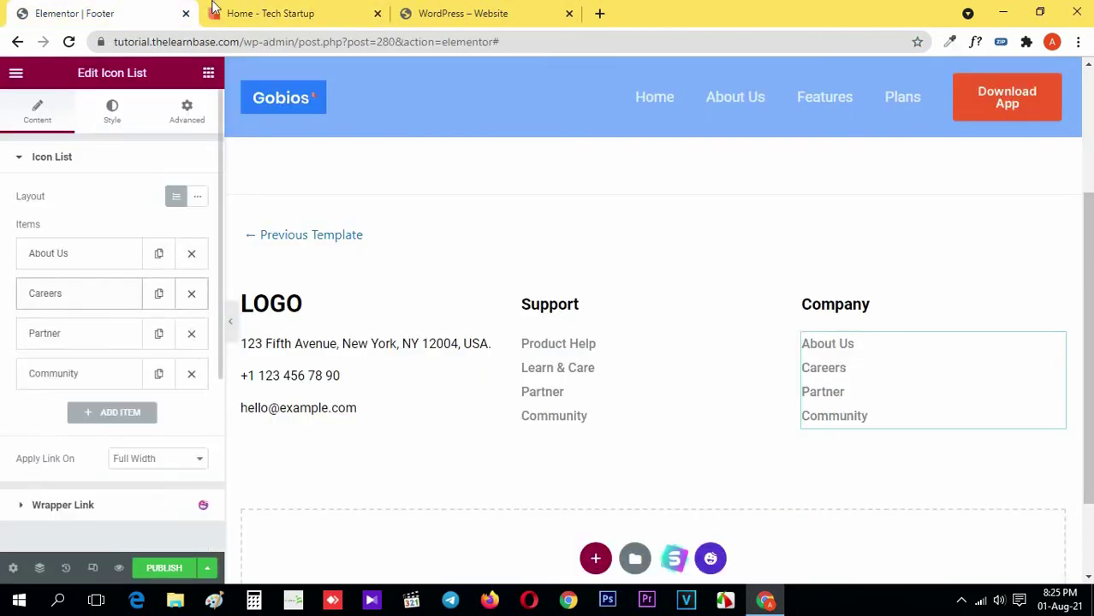
Copy the News & Press link text from the demo footer and use it for the Partner item in the Company list.
left_click(216, 11)
left_click(13, 384)
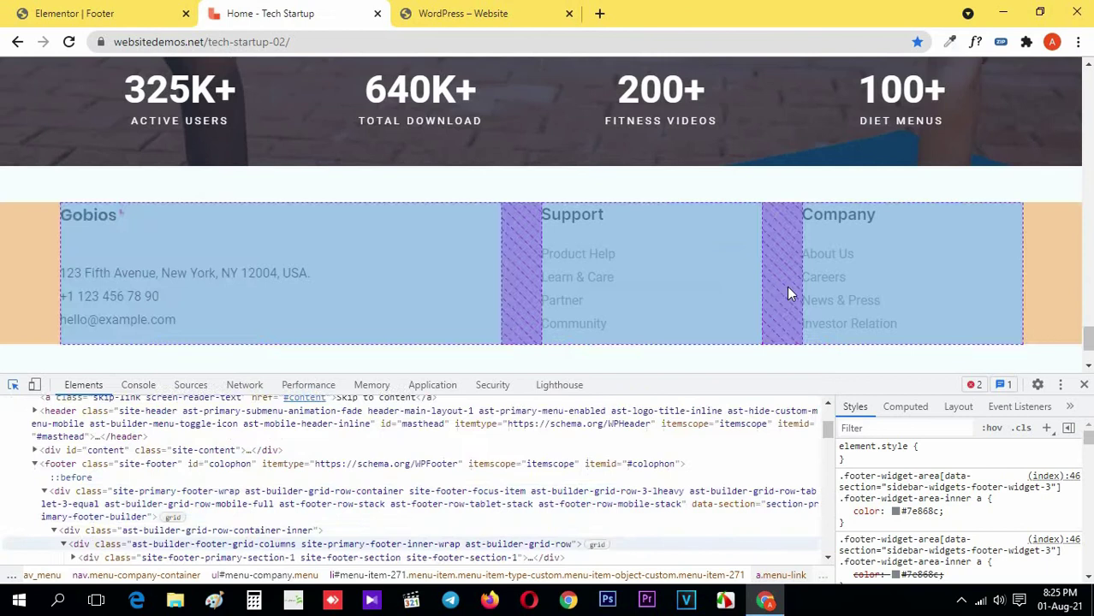
left_click(832, 299)
double_click(343, 491)
key("ctrl+c")
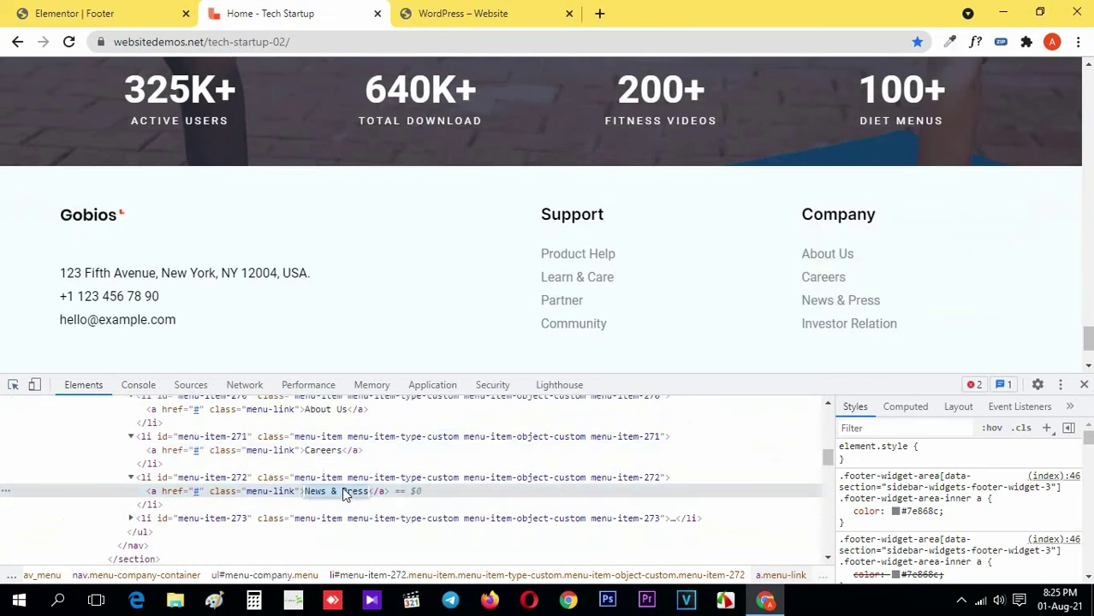
left_click(81, 11)
left_click(57, 348)
double_click(122, 392)
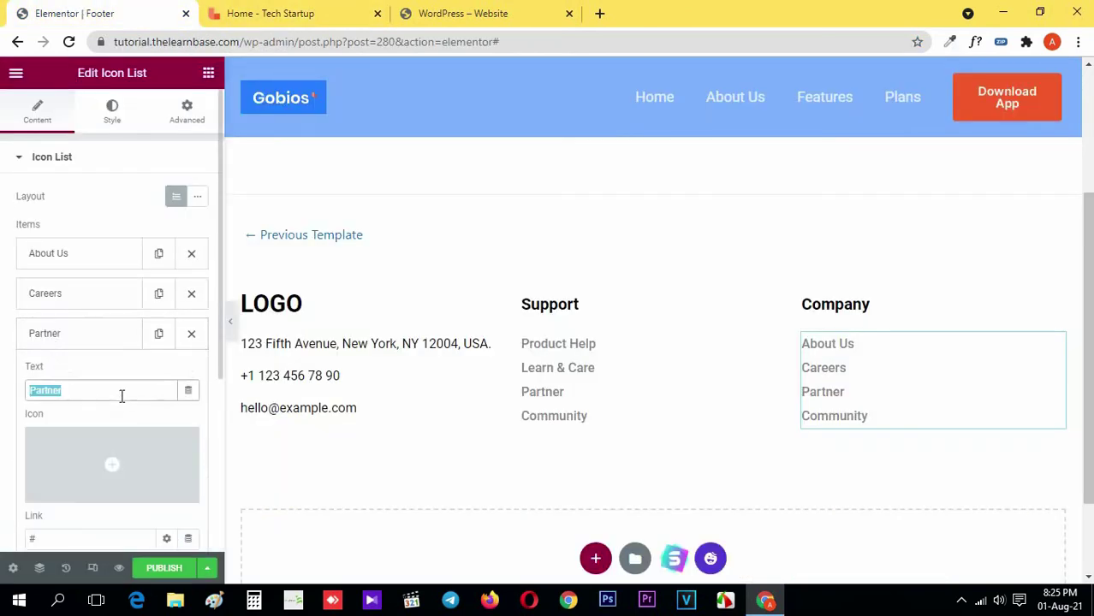
key("ctrl+v")
left_click(92, 344)
Copy the Investor Relation link text from the demo footer and use it for the Community item in the Company list.
left_click(298, 11)
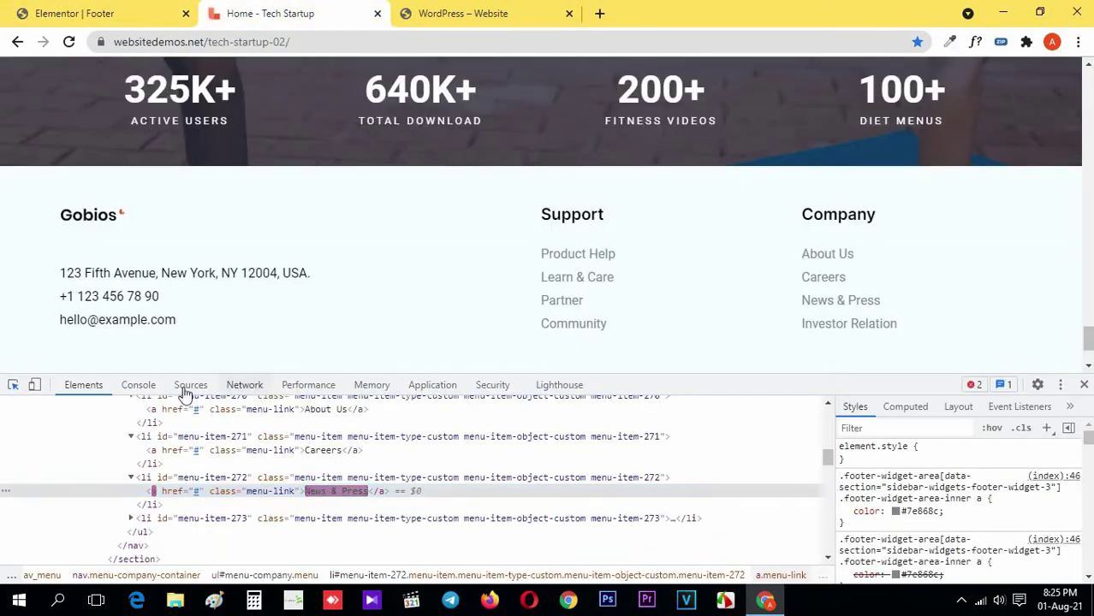
key("ctrl+shift+c")
left_click(843, 323)
double_click(344, 494)
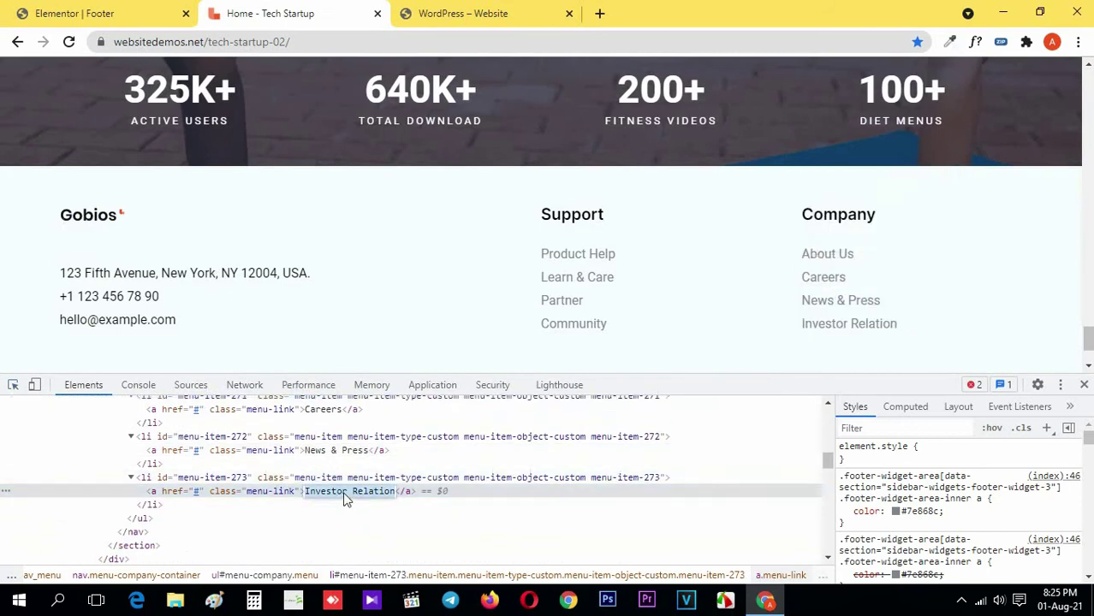
left_click(1084, 384)
left_click(80, 376)
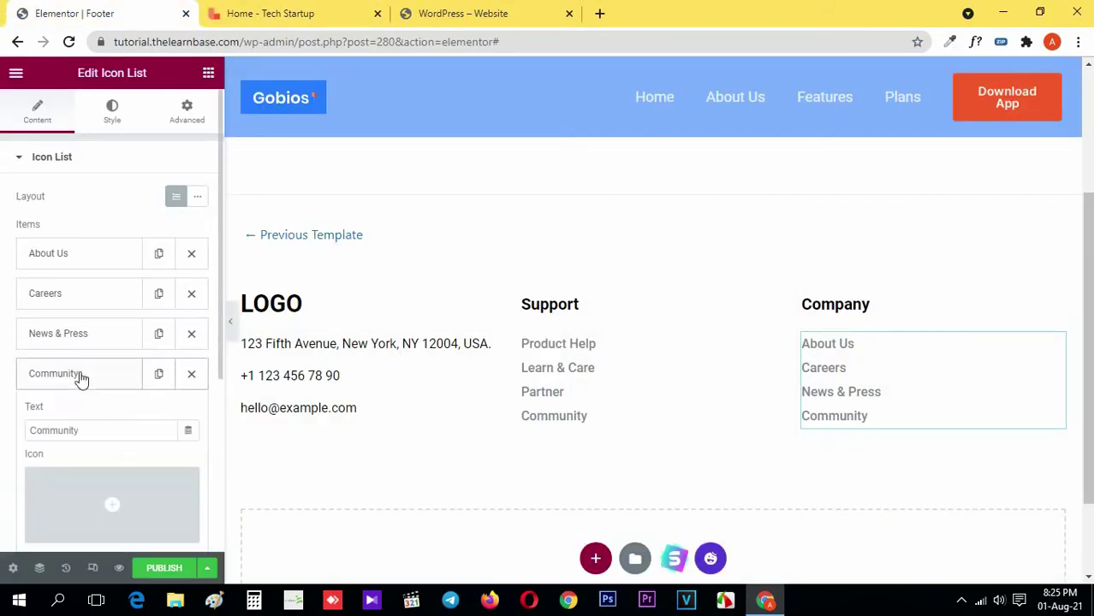
double_click(110, 428)
key("ctrl+v")
left_click(76, 376)
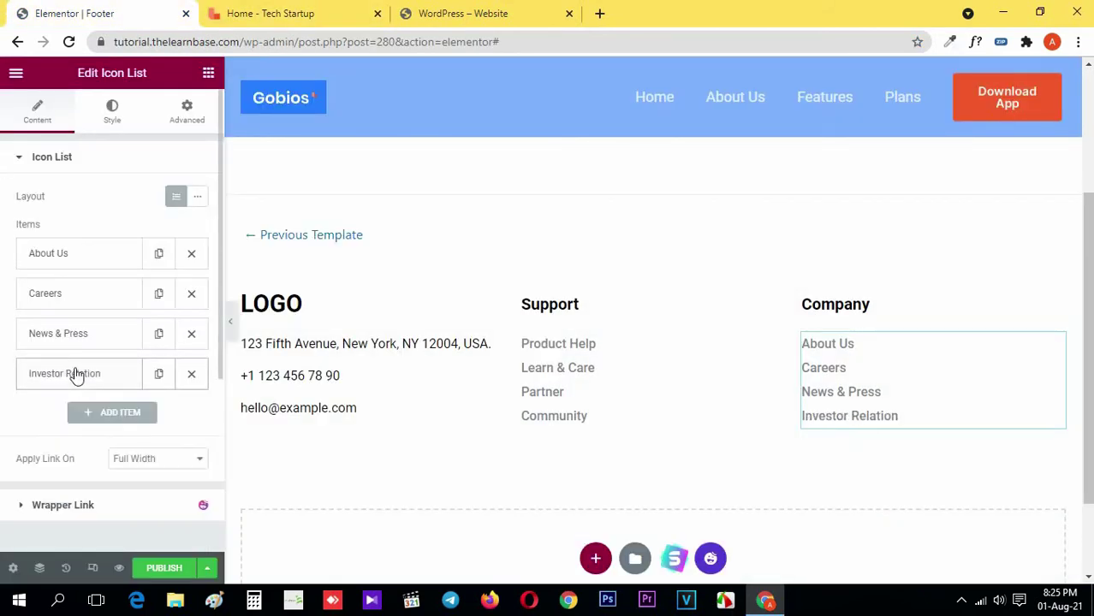
Compare the footer's column layout at full page width with the Tech Startup demo footer.
left_click(291, 13)
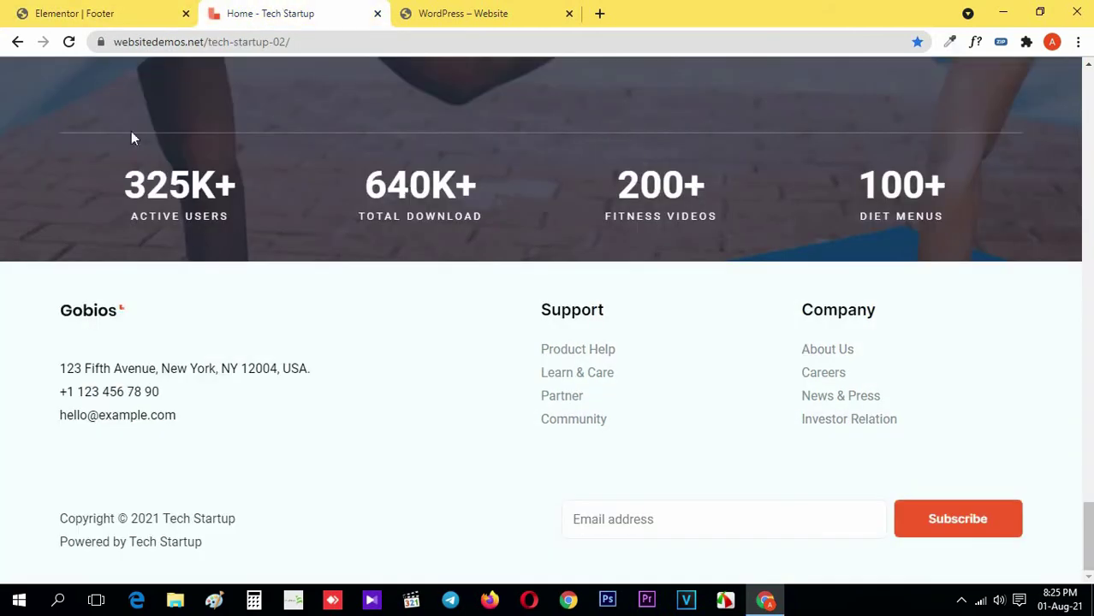
left_click(110, 10)
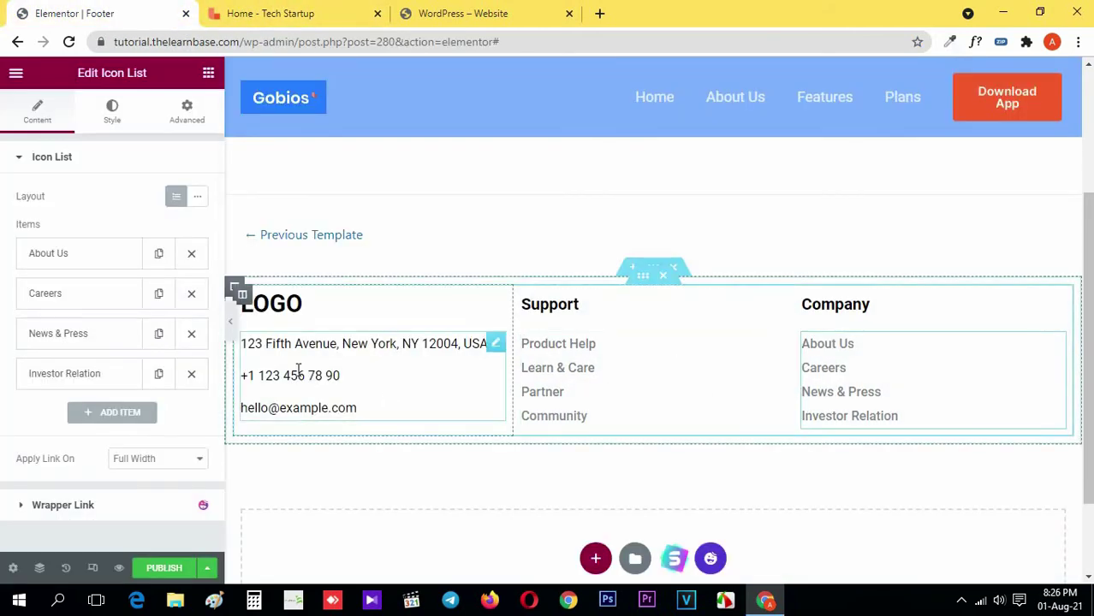
left_click(231, 325)
left_click(261, 11)
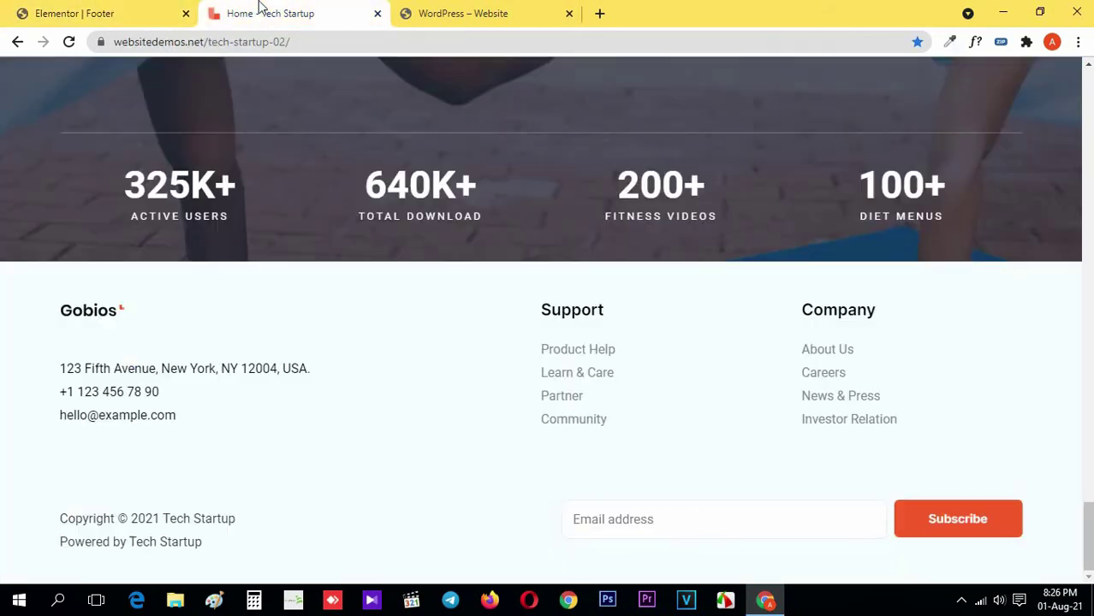
left_click(73, 10)
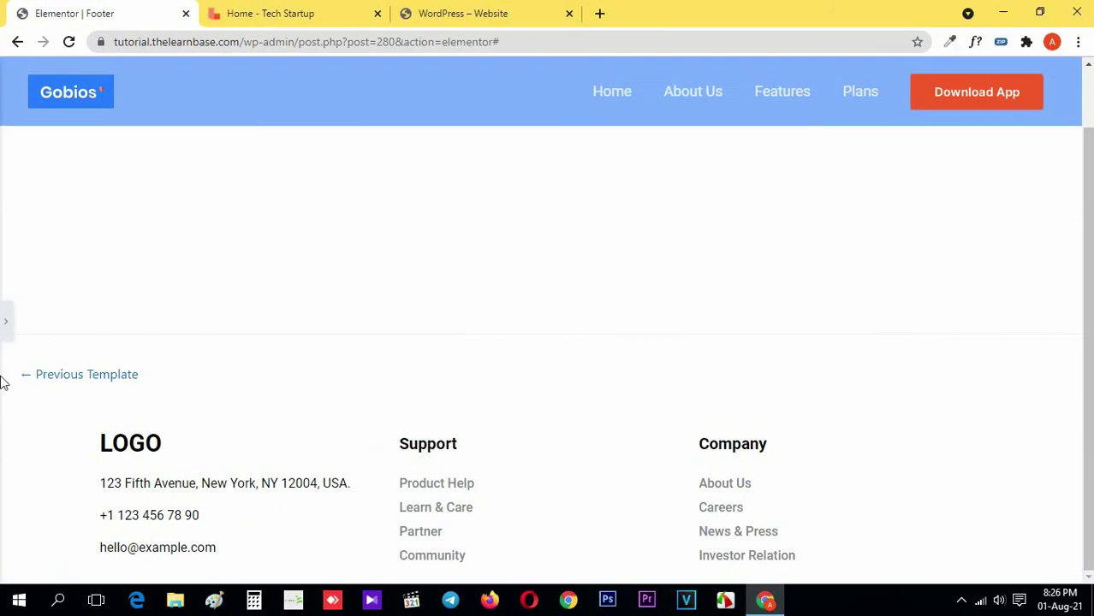
left_click(5, 321)
Set the boxed content width of the footer's inner section to 1200.
scroll(357, 312, "down", 1)
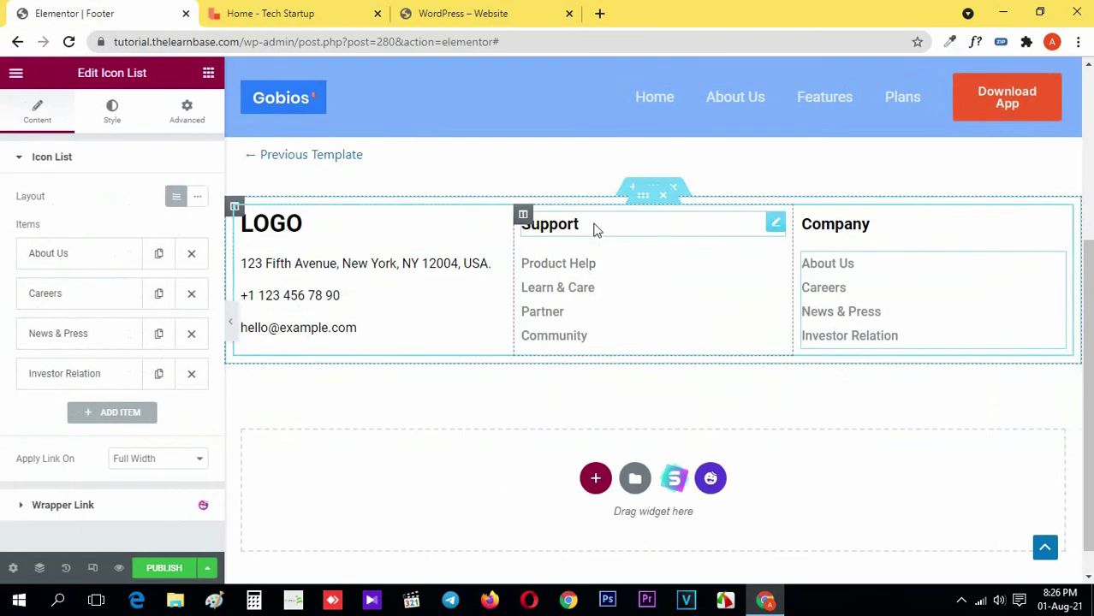
left_click(643, 199)
left_click(181, 246)
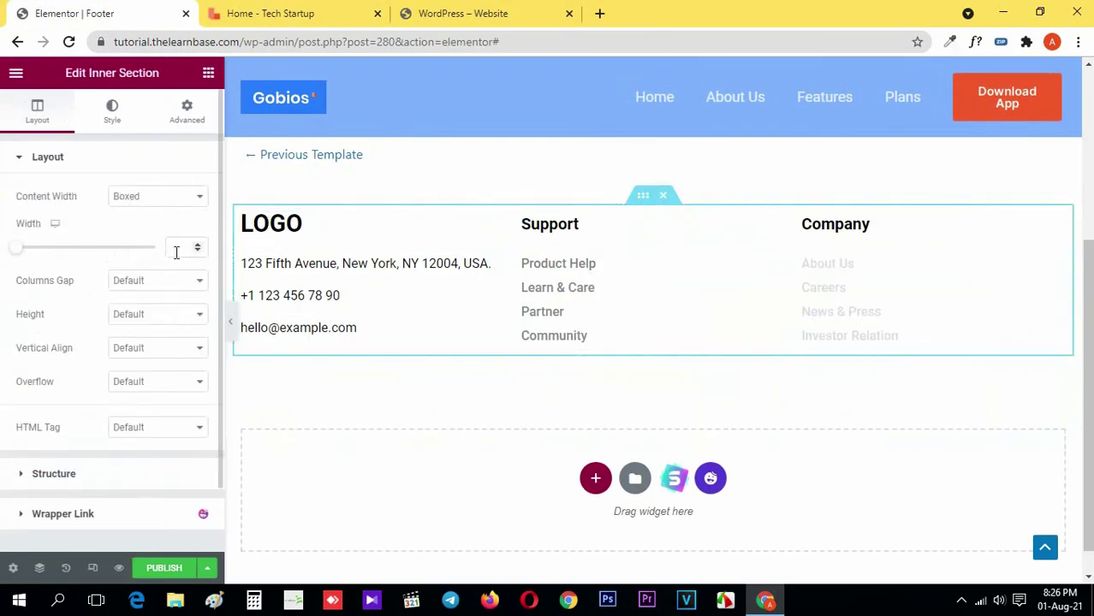
type("1200")
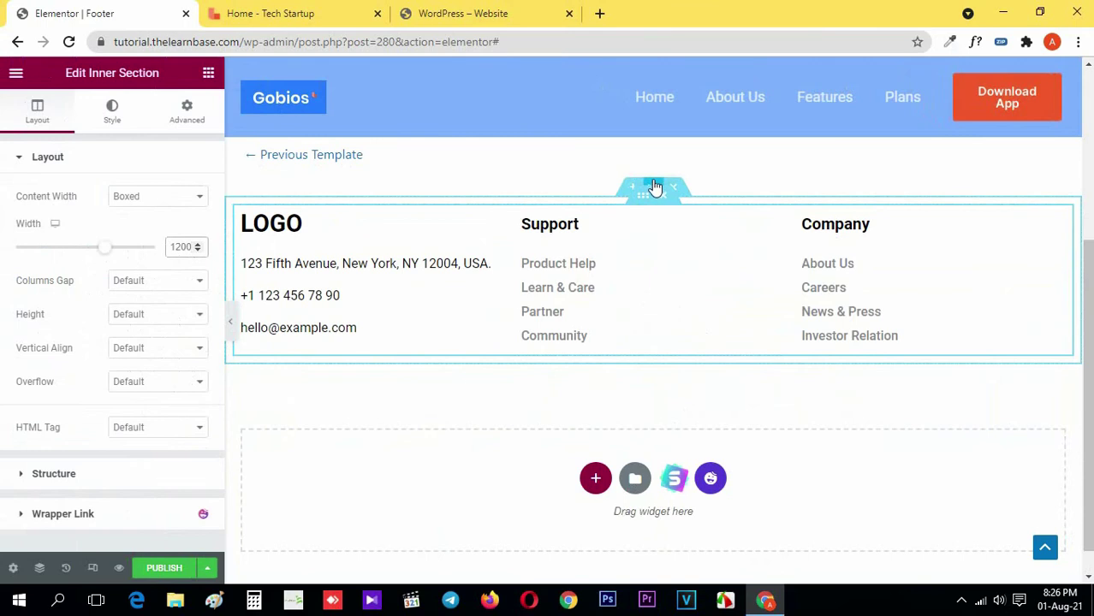
Set the outer footer section's content width to Full Width and compare the layout with the demo footer.
left_click(654, 188)
left_click(175, 197)
left_click(148, 226)
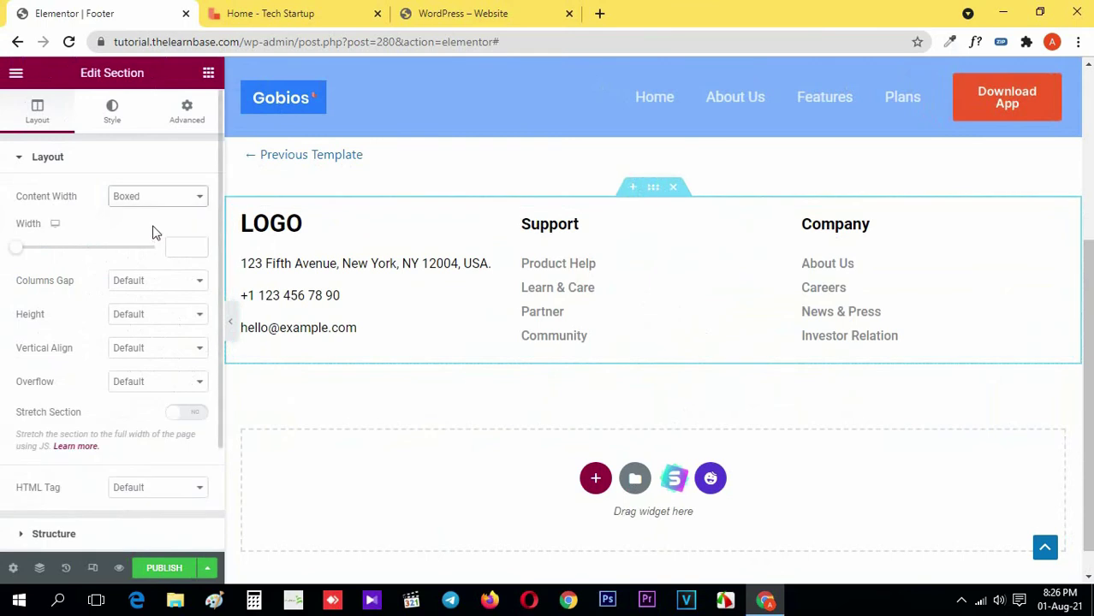
left_click(229, 321)
left_click(291, 13)
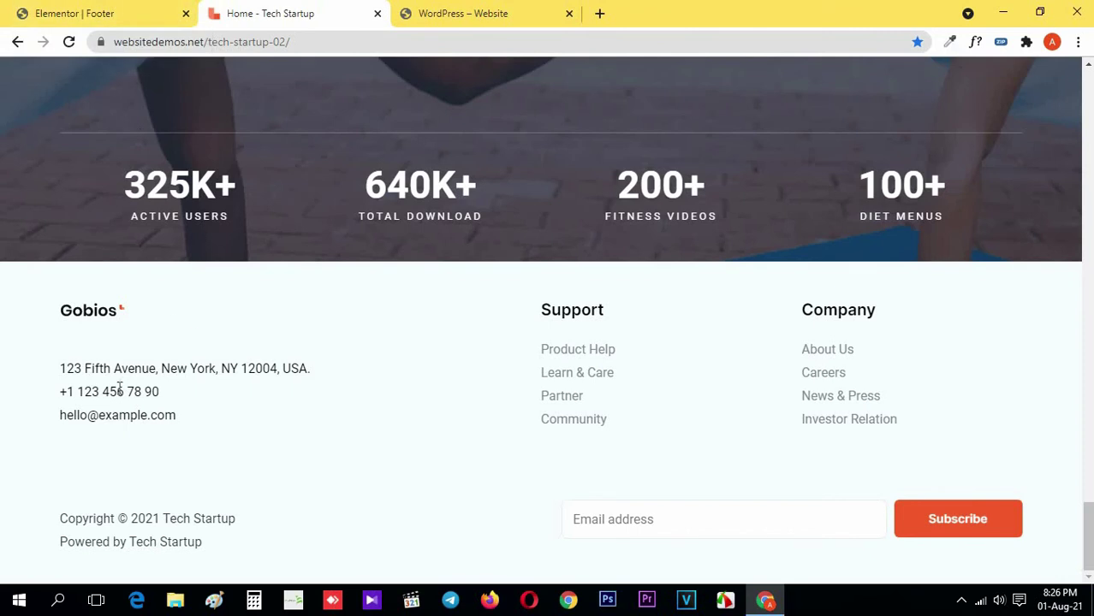
left_click(83, 10)
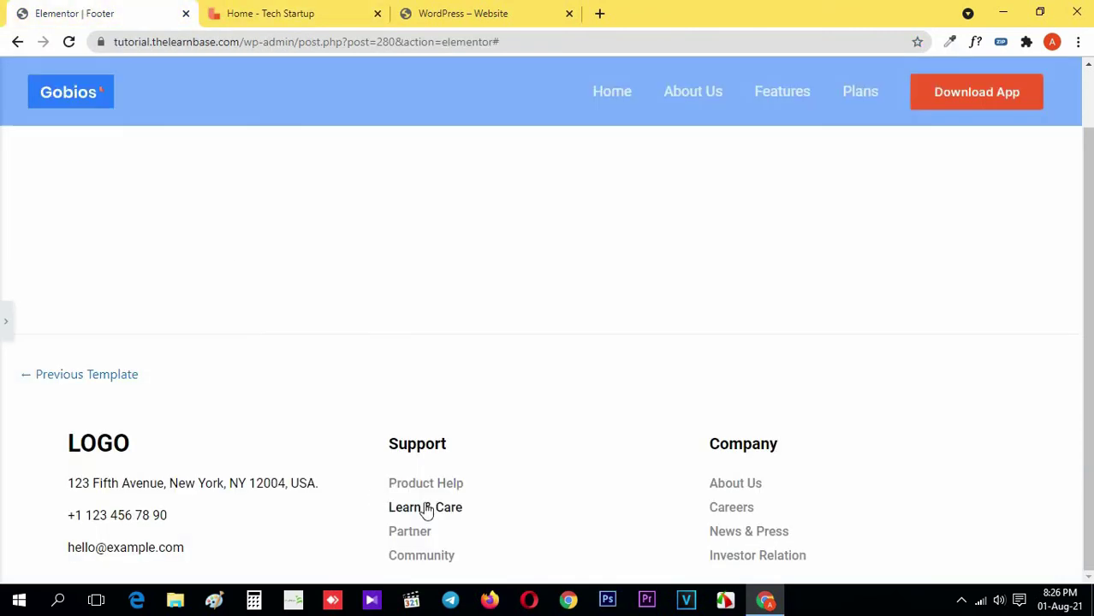
Add a new empty column directly after the logo and contact details column in the Footer editor.
left_click(5, 320)
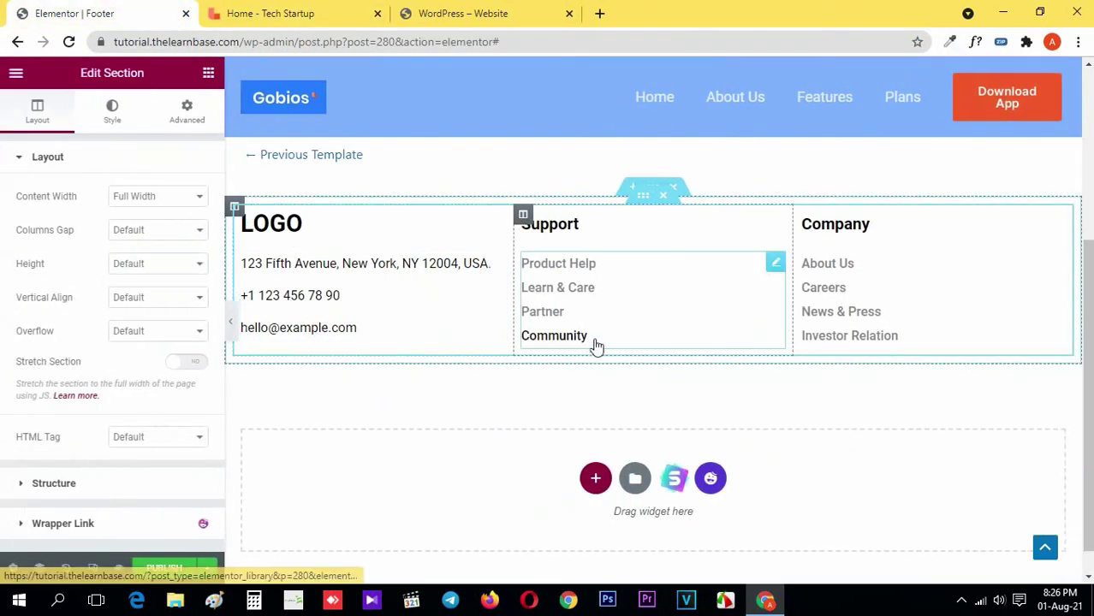
right_click(243, 219)
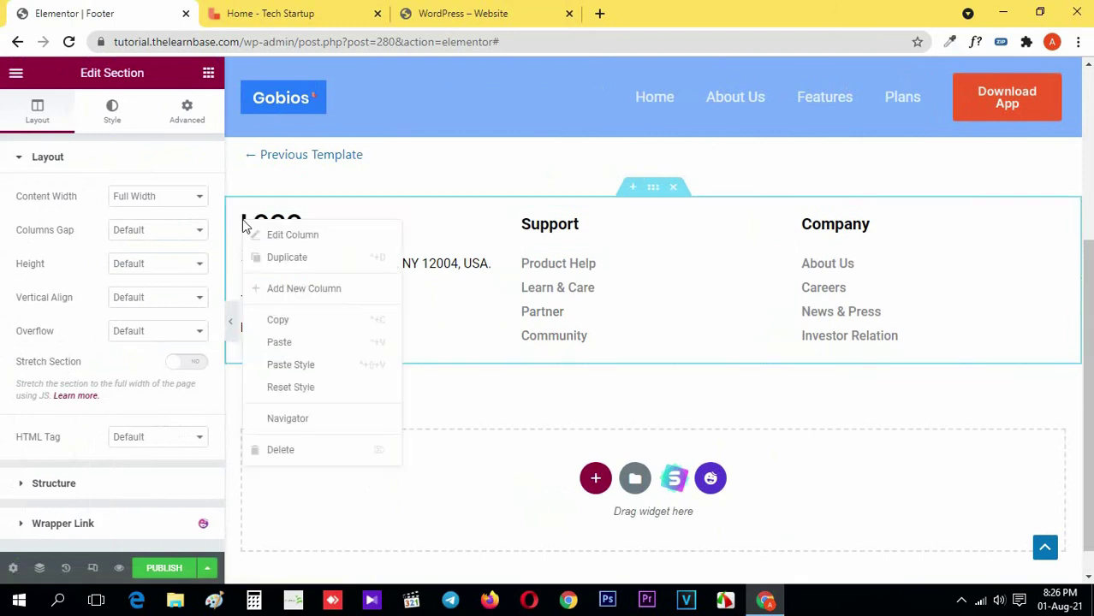
left_click(301, 287)
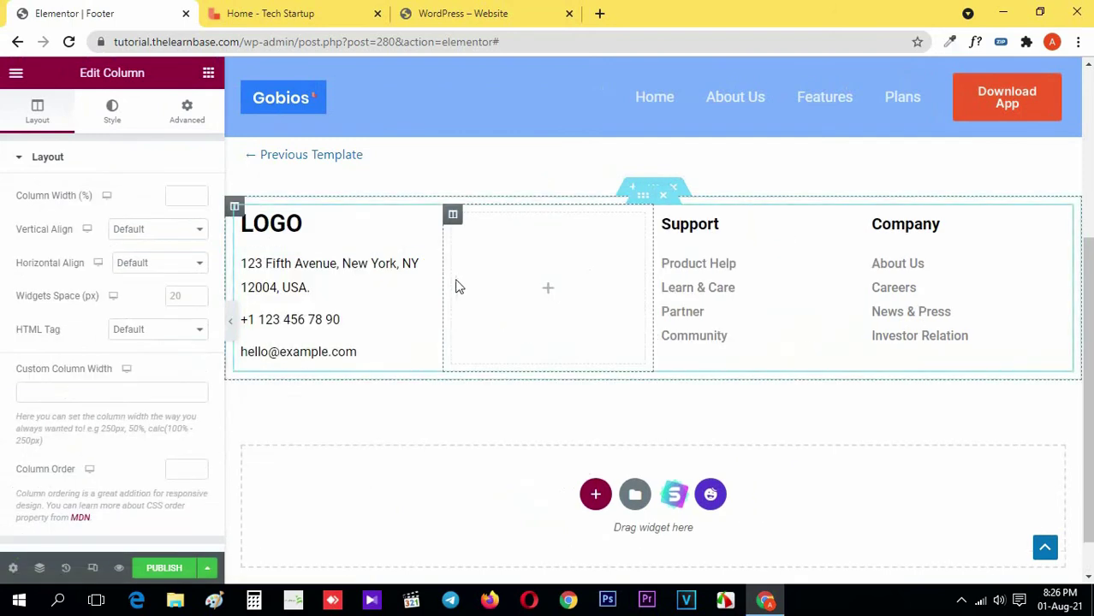
Compare the footer at full width with the Tech Startup demo, and widen the logo and contact column to 31.9% against the adjacent empty column.
left_click(231, 326)
left_click(313, 12)
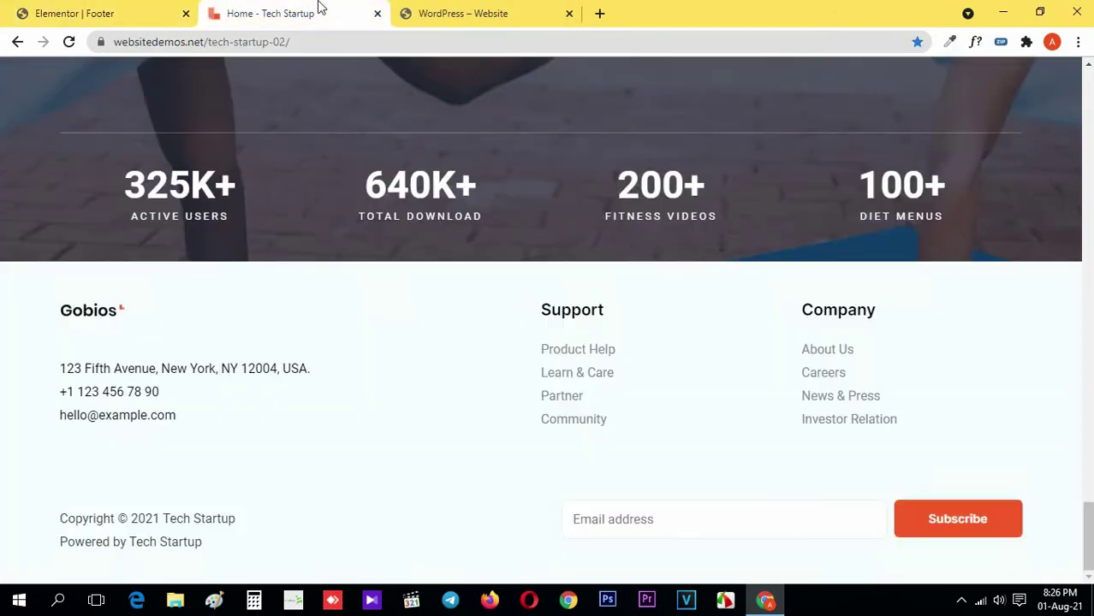
left_click(95, 7)
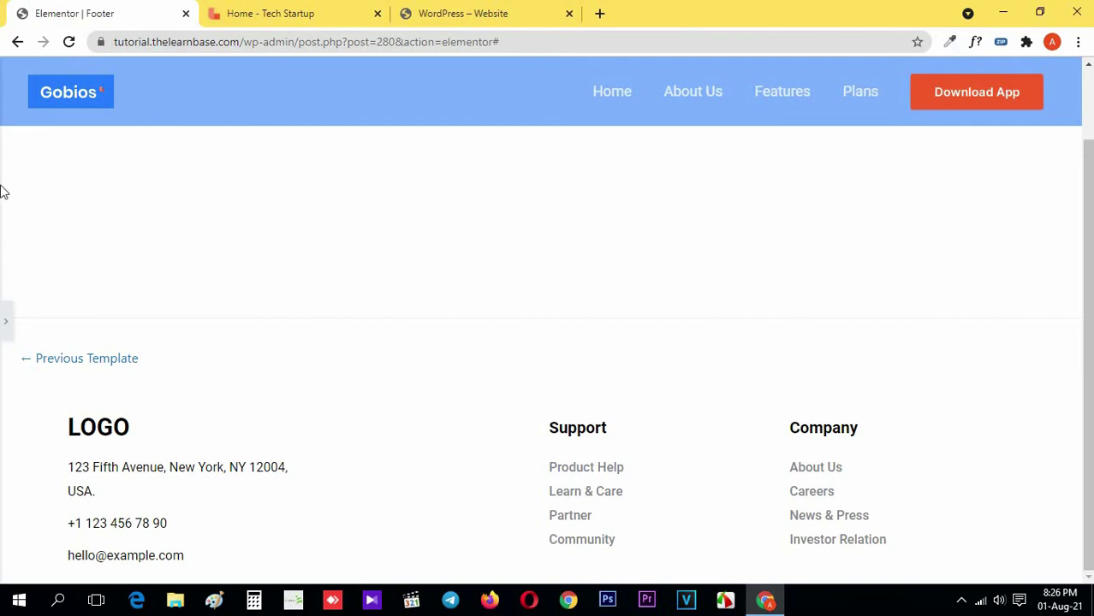
left_click(294, 8)
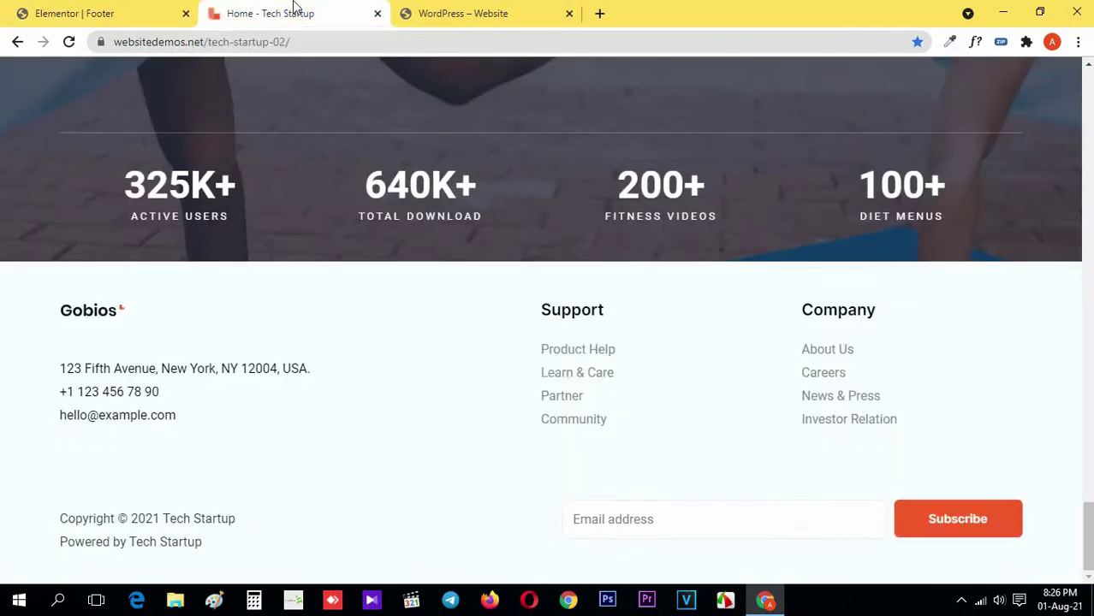
left_click(95, 11)
left_click(5, 320)
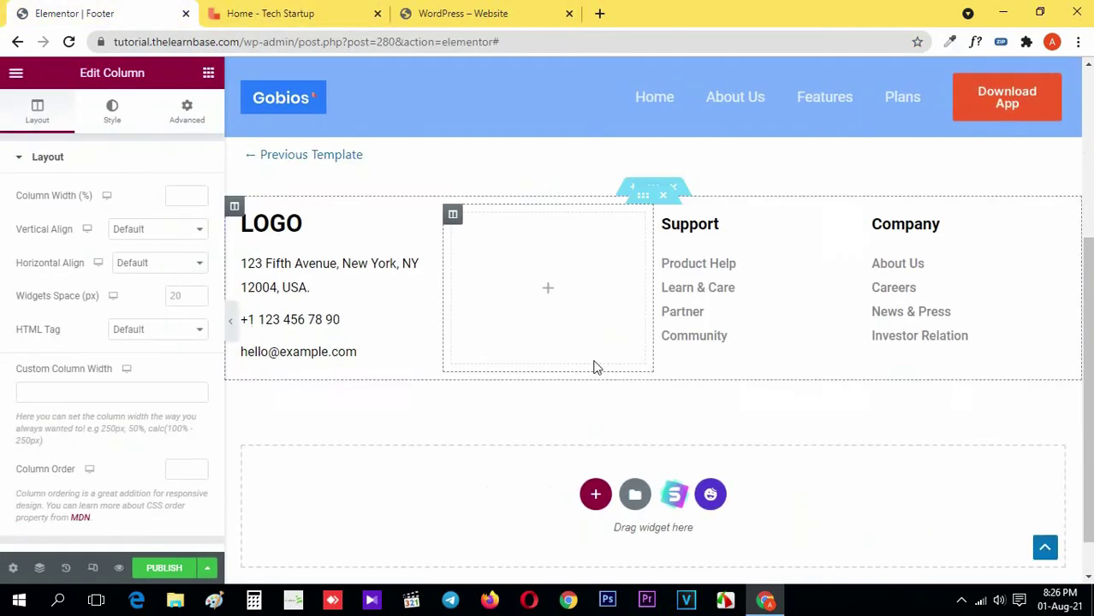
left_click_drag(626, 315, 658, 314)
left_click_drag(452, 317, 504, 324)
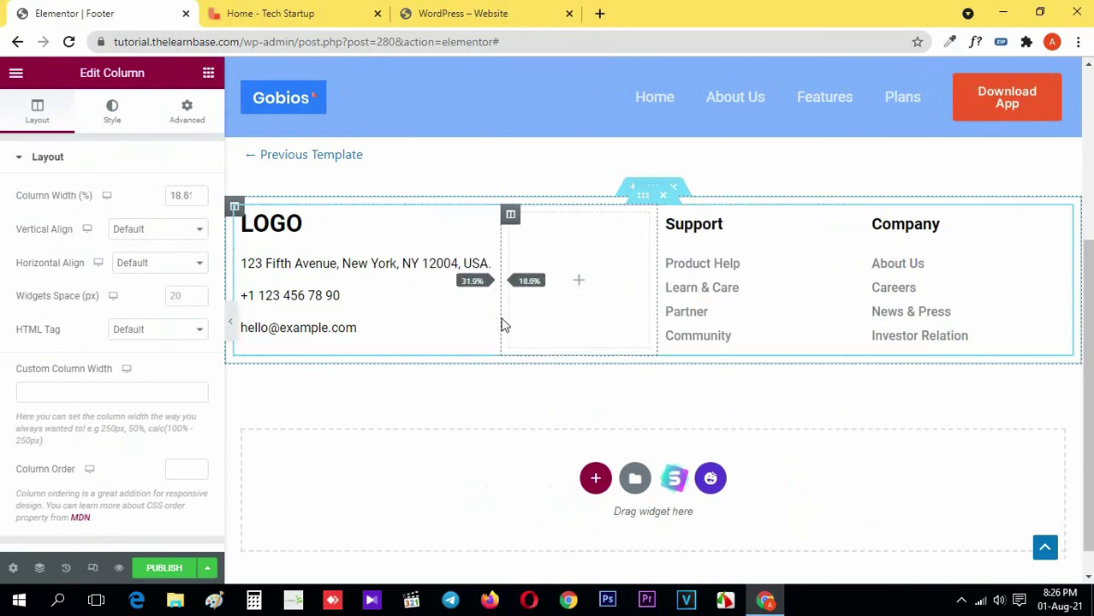
Compare the resized footer columns at full page width with the alignment of the Tech Startup demo footer's columns.
left_click(231, 322)
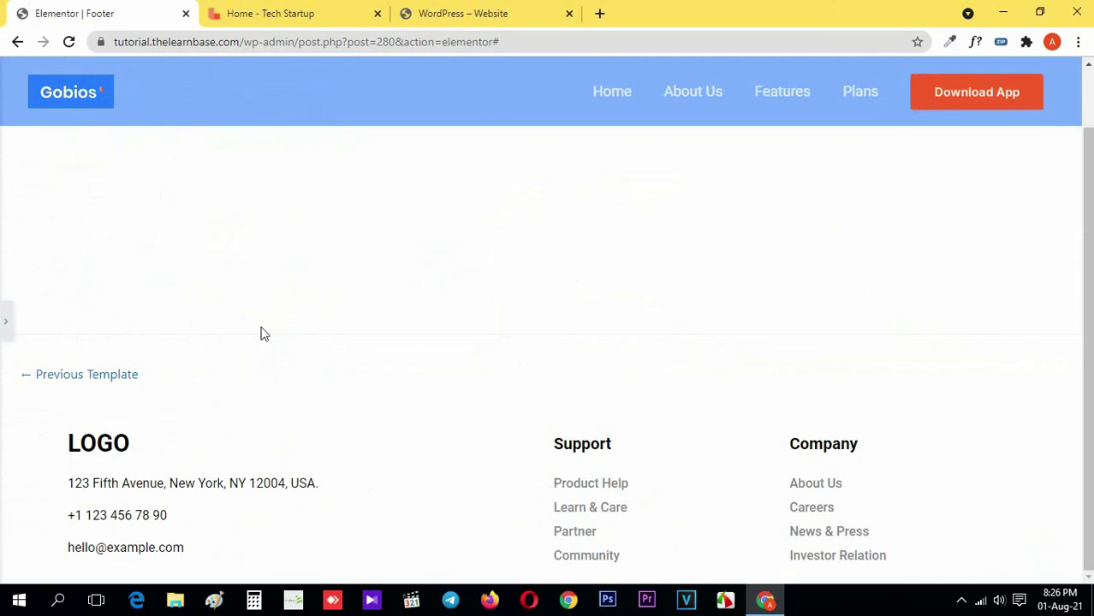
left_click(271, 12)
scroll(152, 212, "up", 1)
left_click(90, 12)
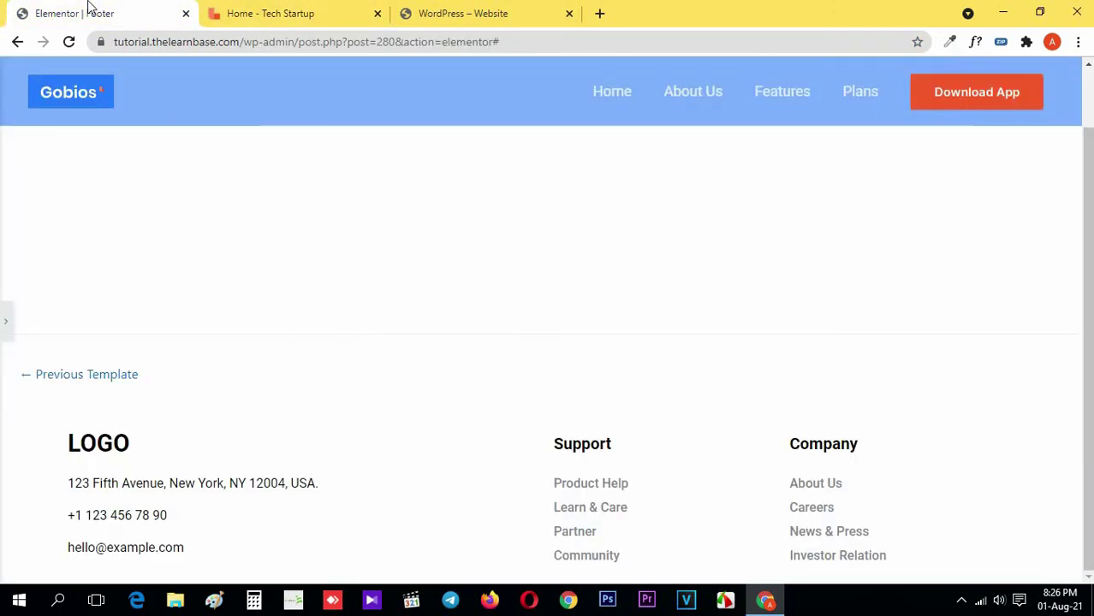
left_click(257, 10)
left_click(110, 7)
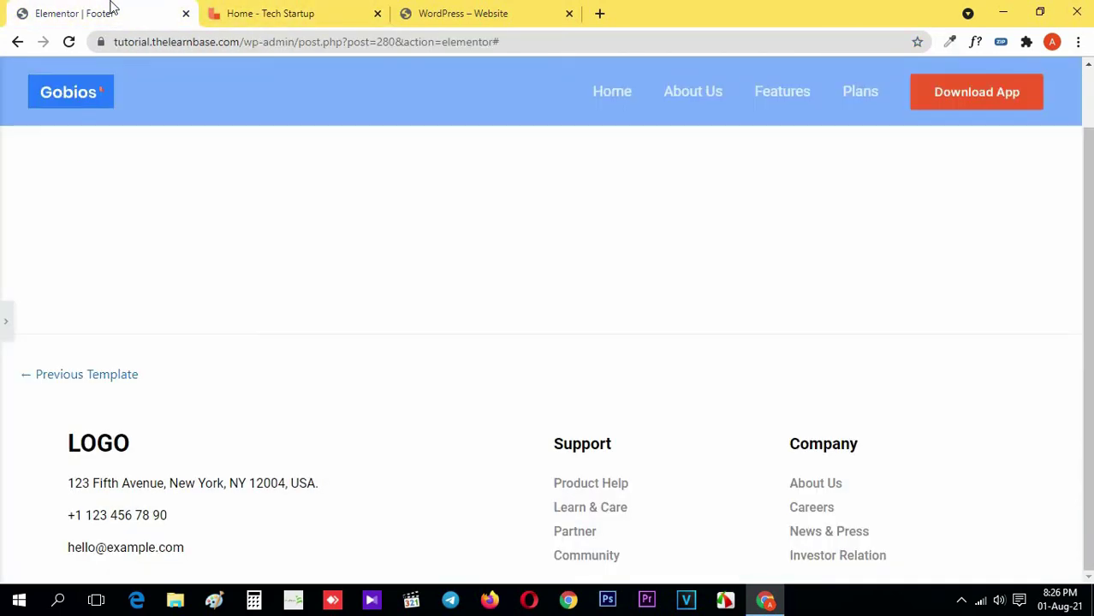
left_click(265, 9)
left_click(31, 10)
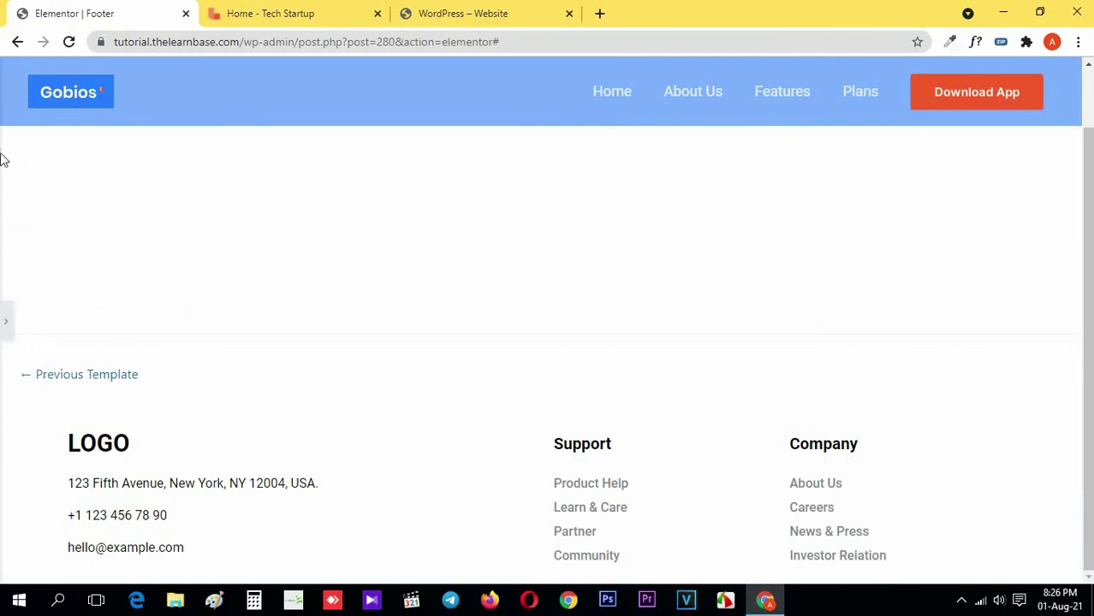
left_click(5, 319)
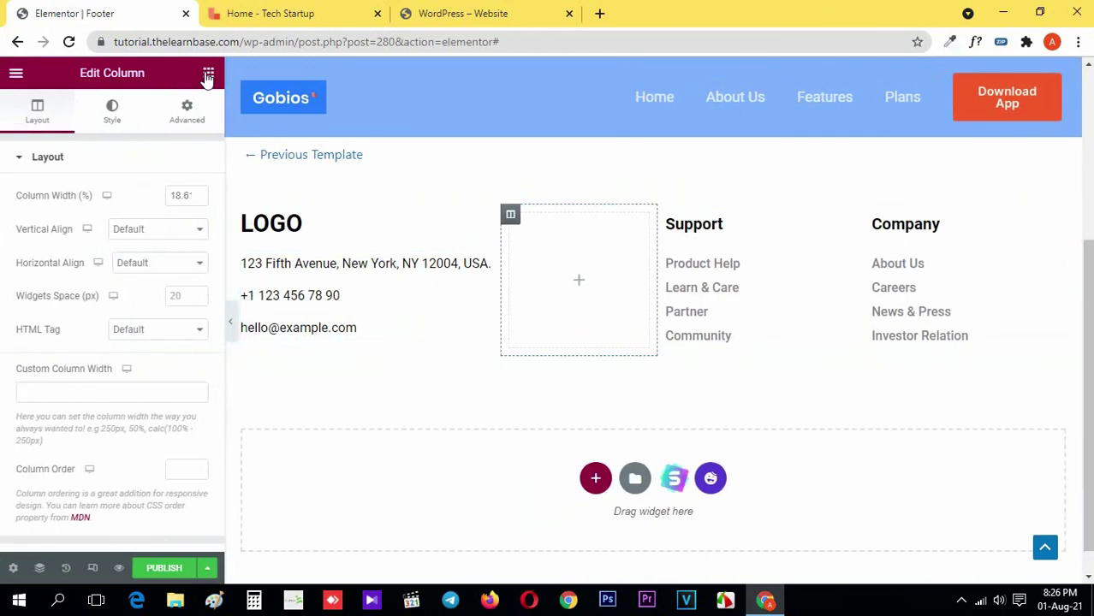
Add a two-column Inner Section below the logo and link columns and set its boxed content width to 1200.
left_click(208, 73)
left_click(291, 10)
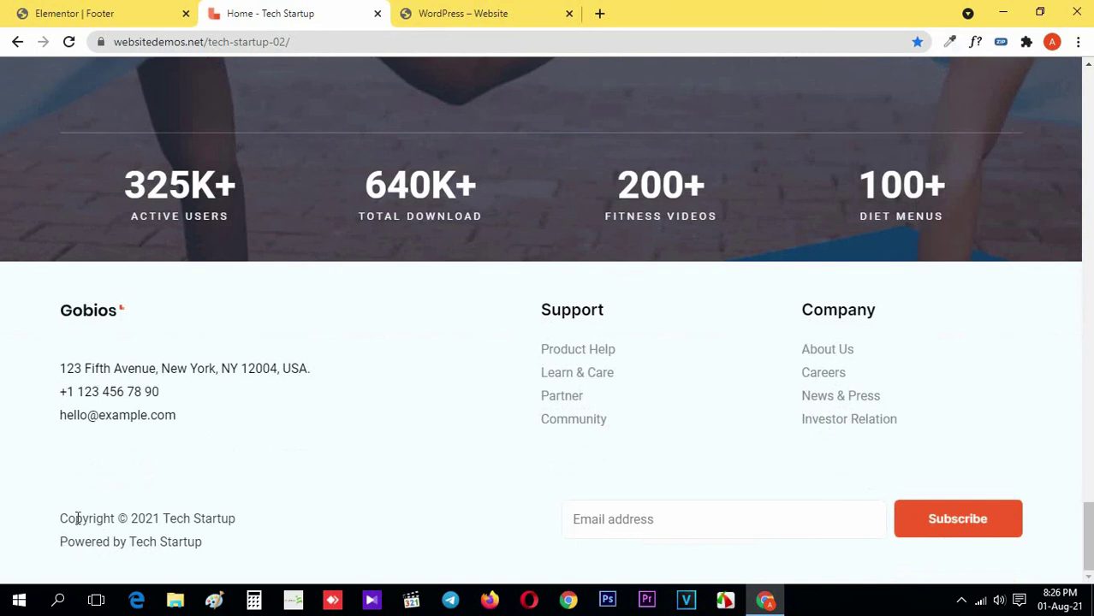
left_click(70, 10)
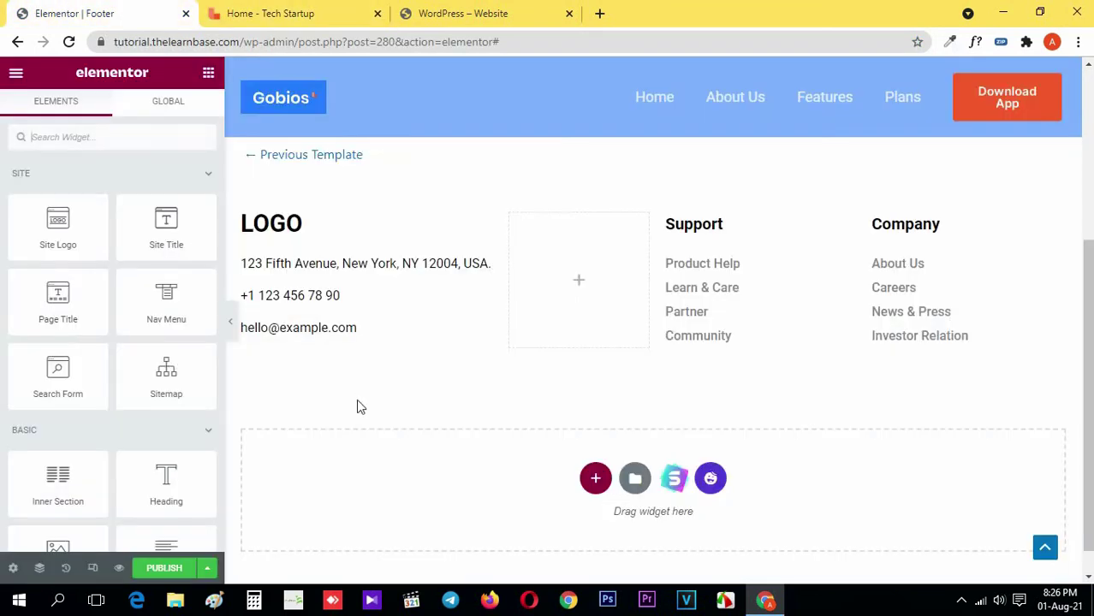
scroll(357, 399, "down", 1)
left_click_drag(77, 513, 636, 322)
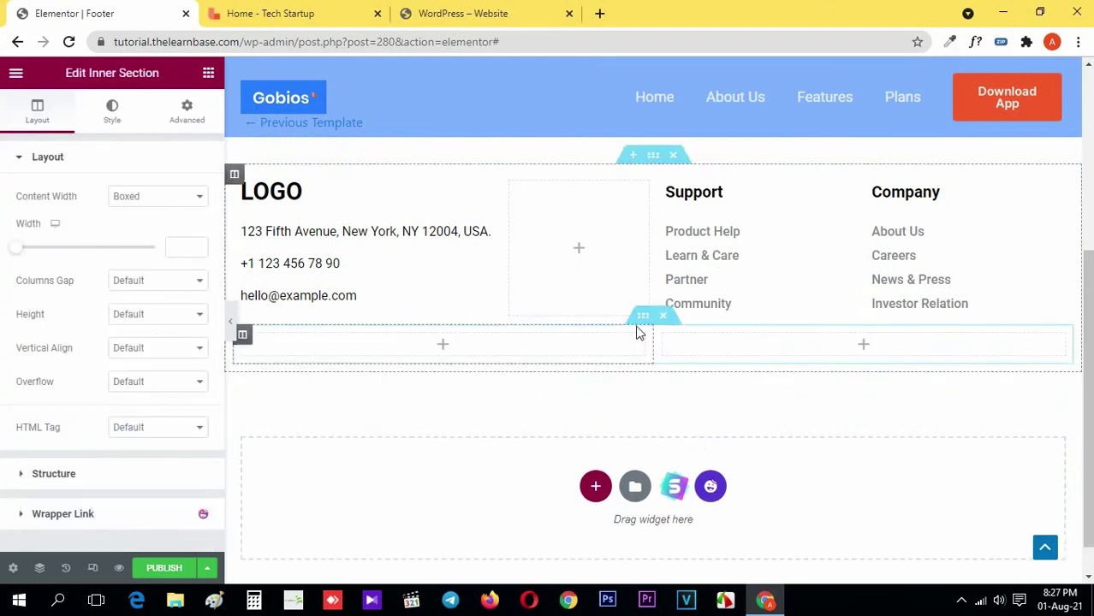
left_click(180, 248)
type("1200")
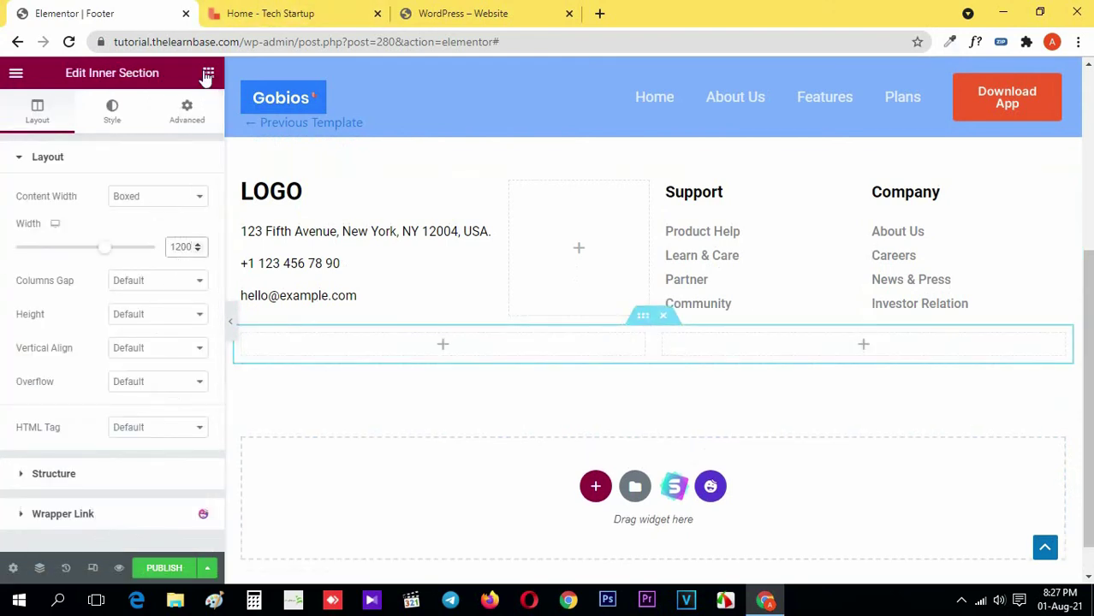
Copy the demo footer's copyright line and paste a copy of the contact details list into the new inner section's first column.
left_click(207, 77)
left_click(282, 13)
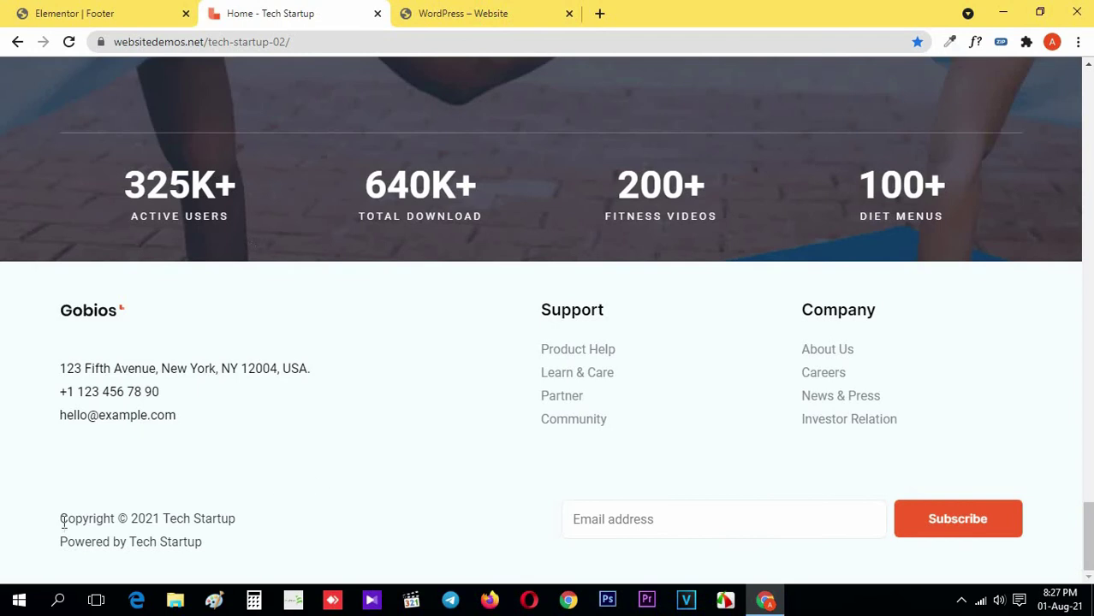
left_click_drag(64, 522, 236, 522)
left_click(74, 13)
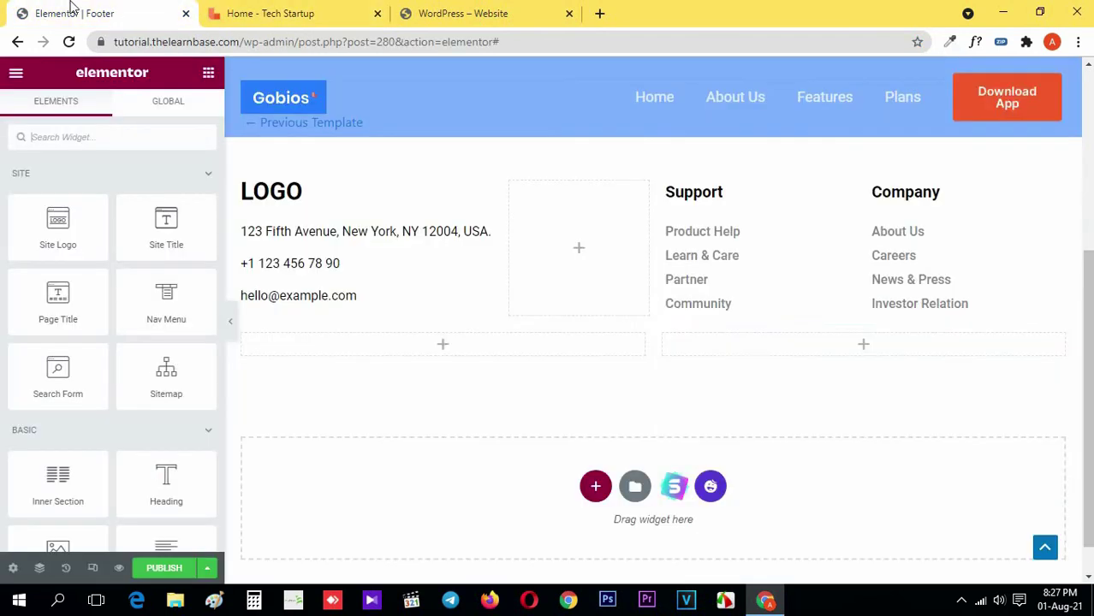
right_click(385, 231)
left_click(410, 302)
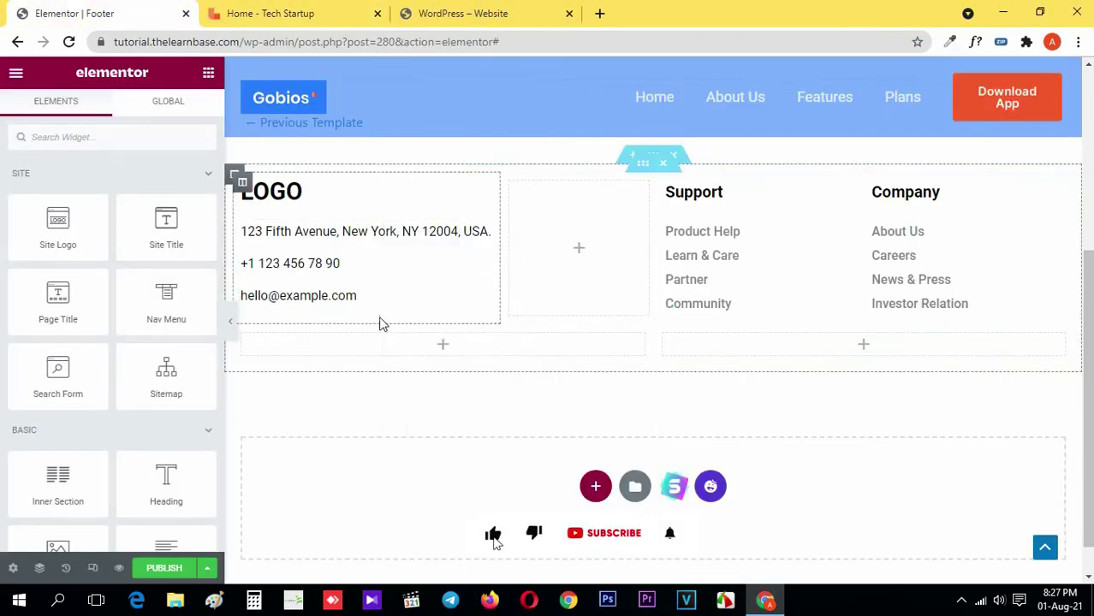
right_click(343, 343)
left_click(379, 458)
Replace the copied list's address item text with "Copyright © 2021 Tech Startup".
left_click(81, 256)
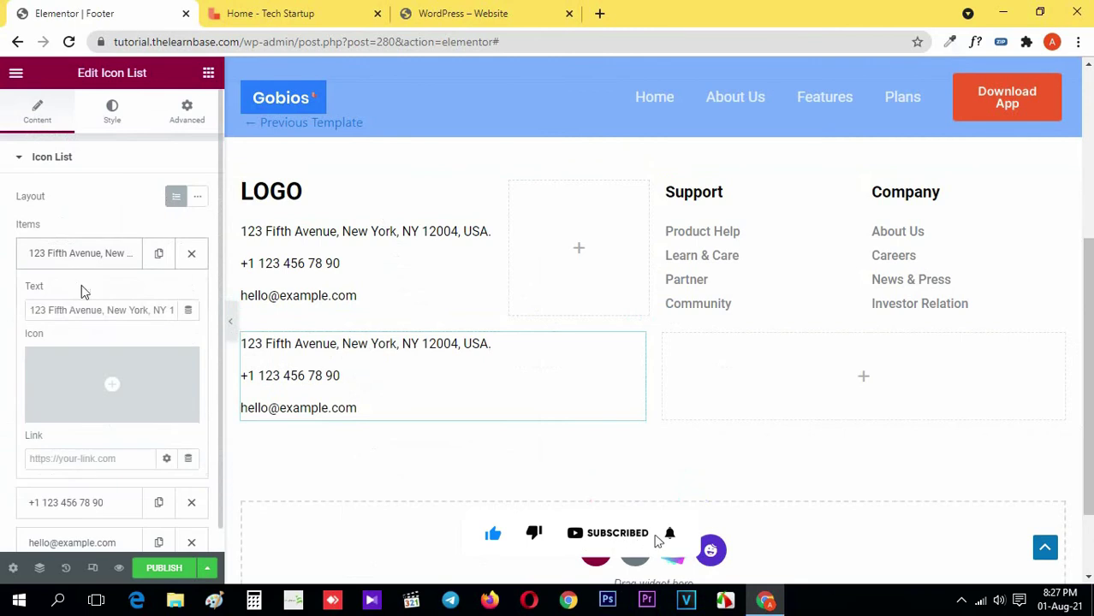
left_click(107, 310)
key("ctrl+a")
key("ctrl+v")
Set the copied list's second item to "Powered by Tech Startup" using the demo's text, and remove the third item with the email.
left_click(270, 13)
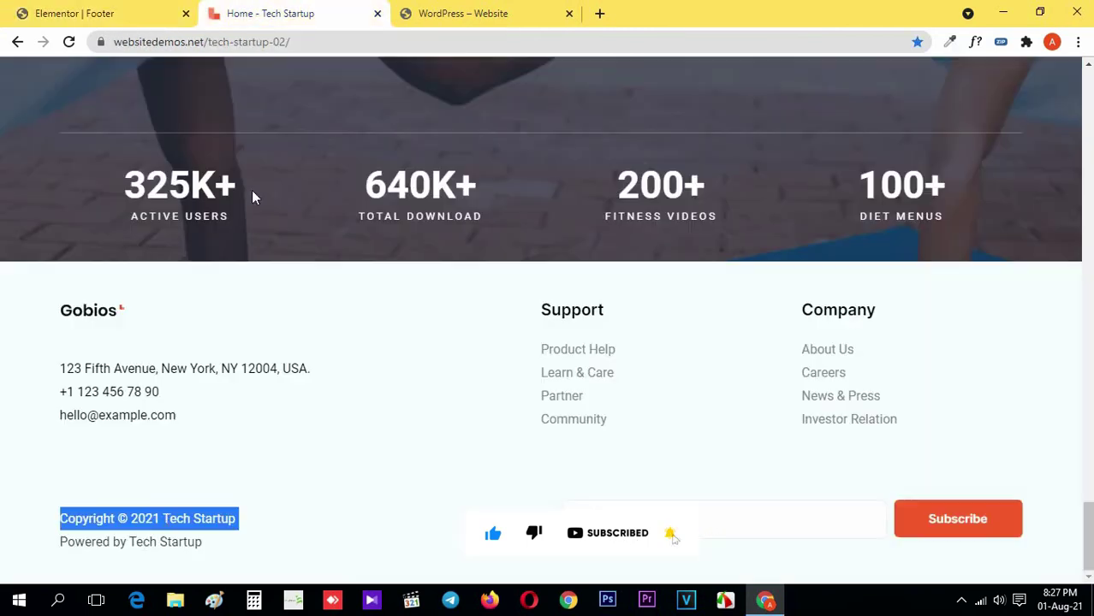
triple_click(144, 544)
left_click(73, 13)
left_click(96, 268)
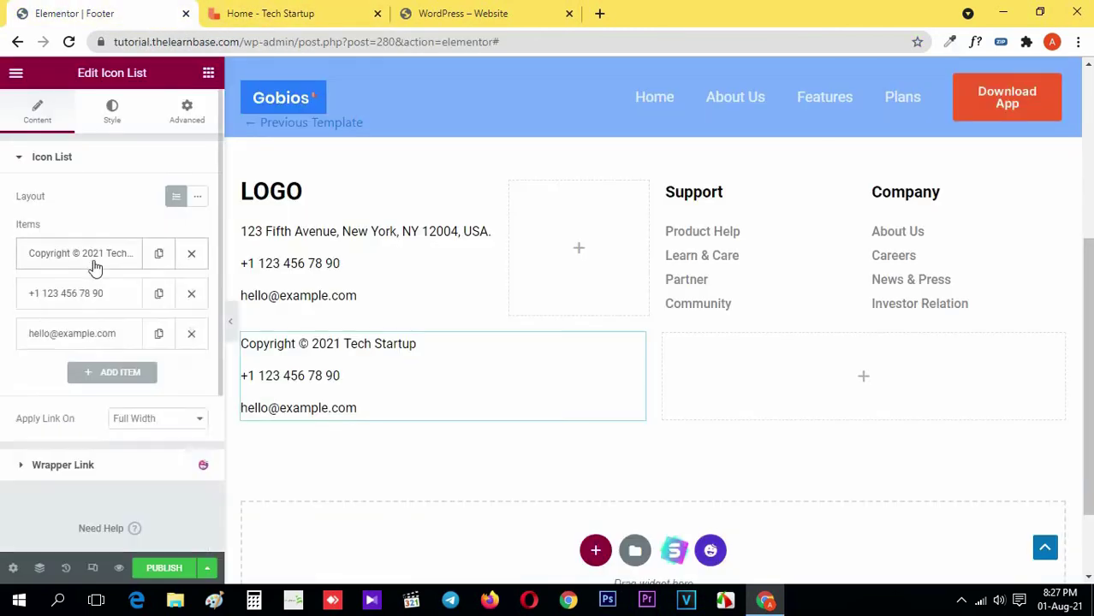
left_click(93, 292)
left_click(97, 346)
key("ctrl+a")
key("ctrl+v")
left_click(92, 300)
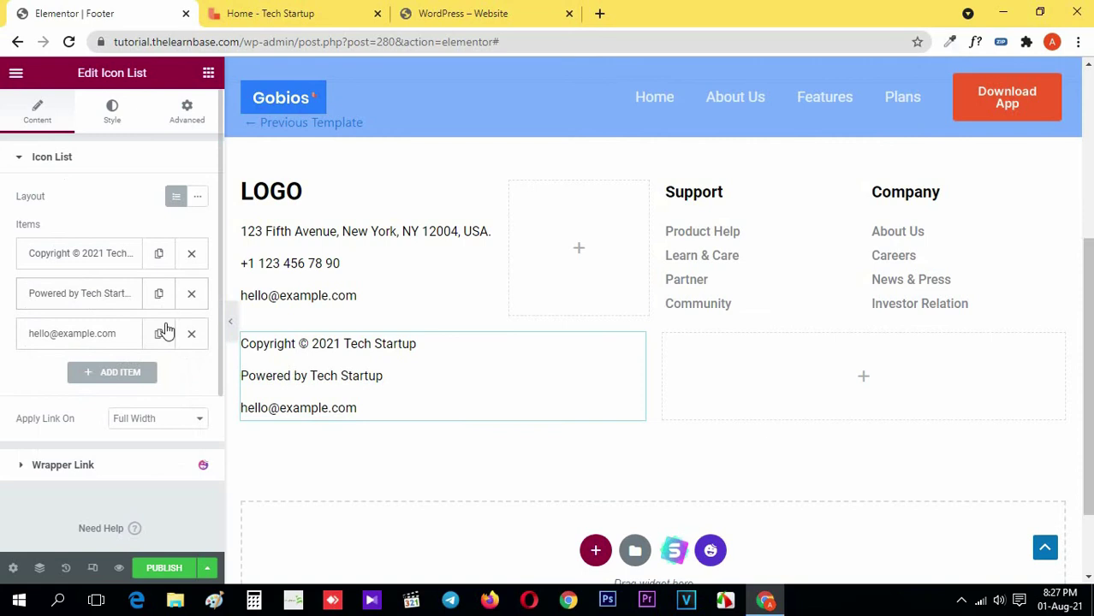
left_click(191, 332)
Set the copyright list's space between items to 0 and compare its spacing with the demo footer.
left_click(317, 11)
left_click(140, 512)
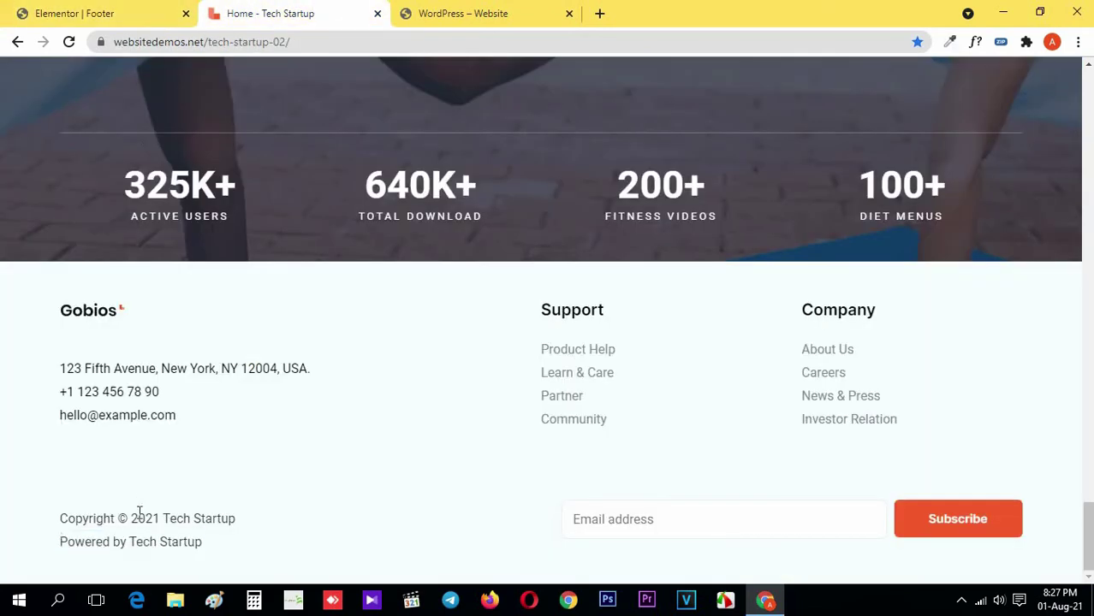
left_click(81, 10)
left_click(108, 120)
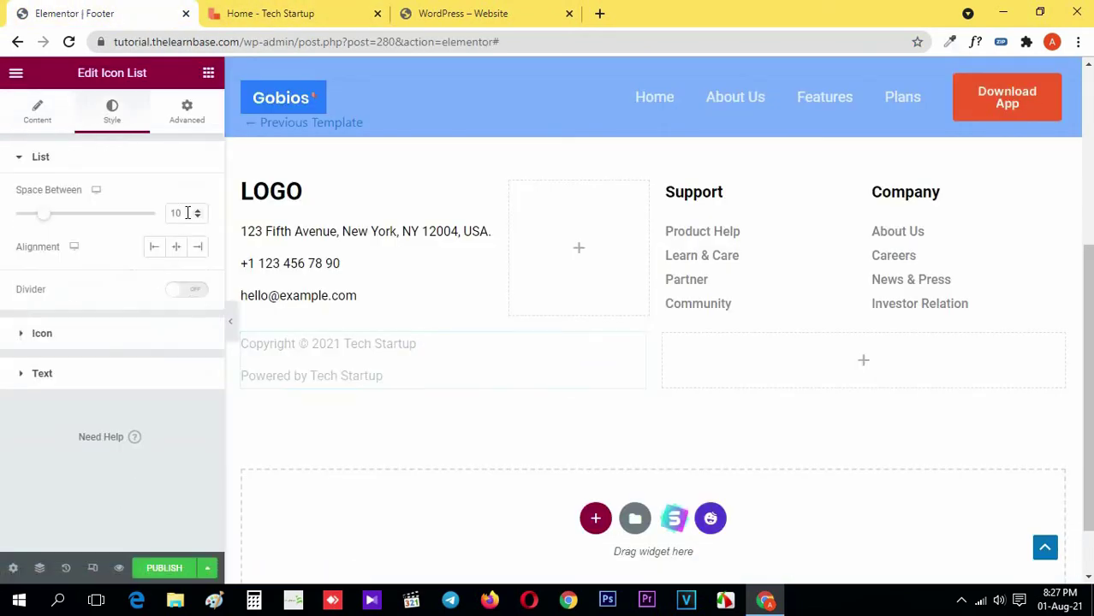
left_click_drag(187, 213, 128, 211)
type("0")
left_click(62, 162)
left_click(208, 75)
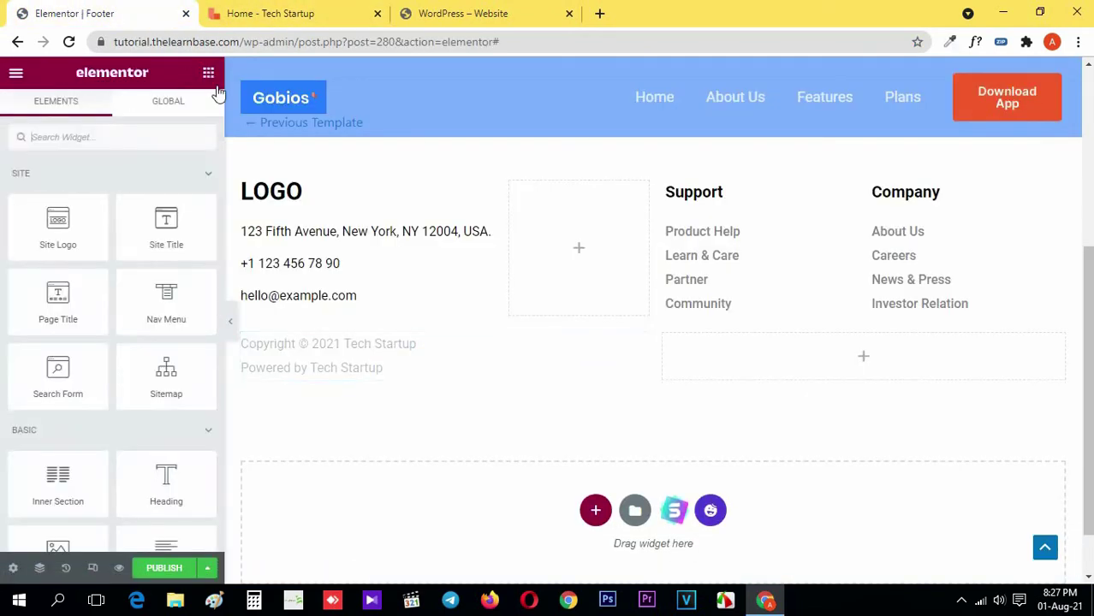
left_click(258, 11)
left_click(103, 9)
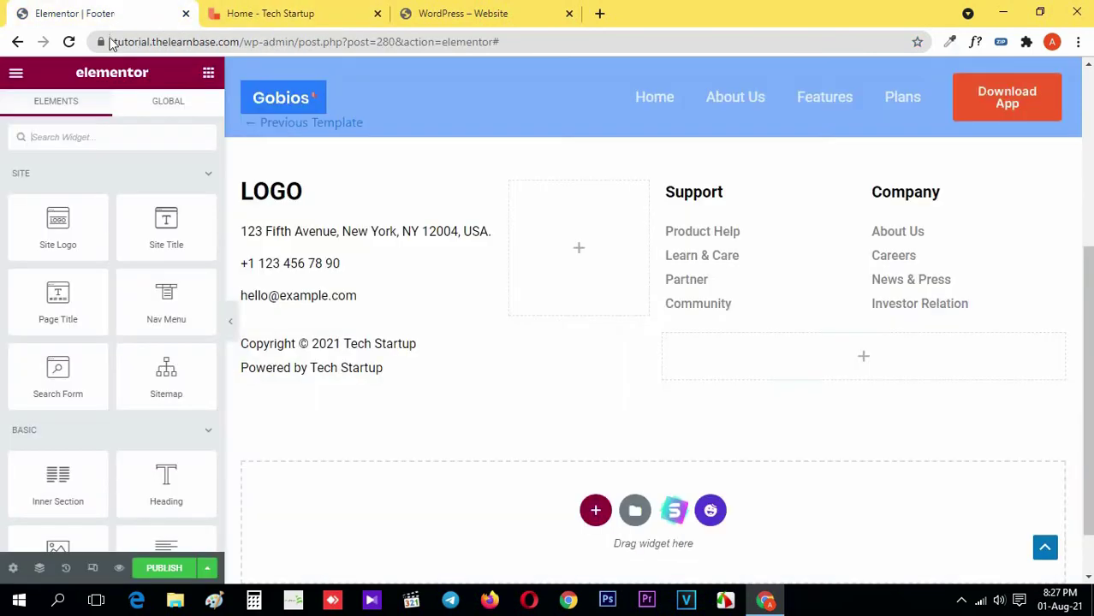
Check the demo's subscribe form and add a Form widget to the empty column beside the copyright list.
left_click(265, 13)
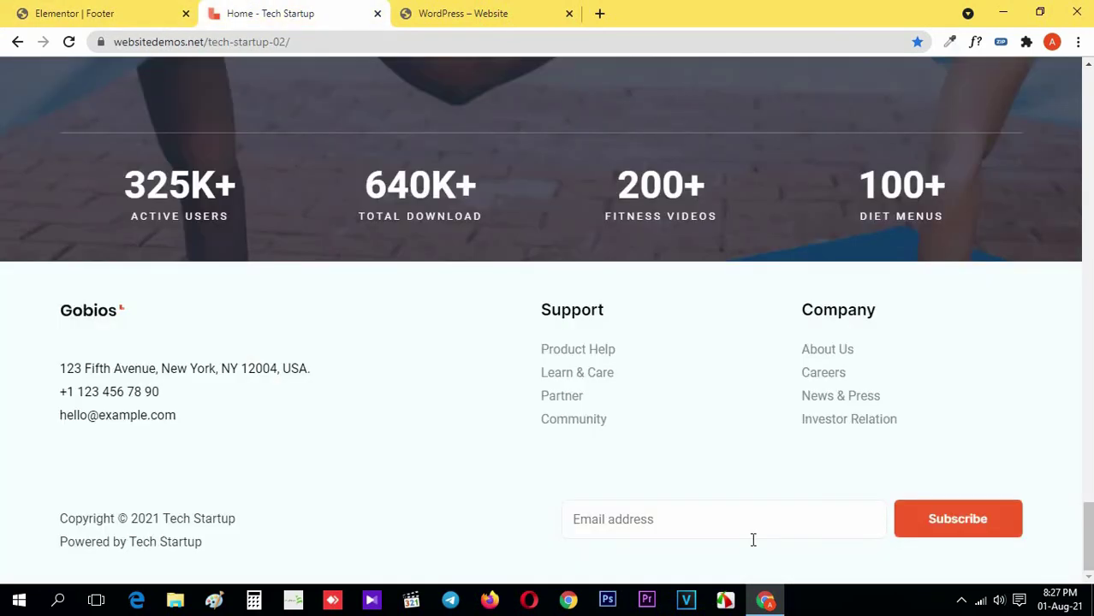
left_click(107, 10)
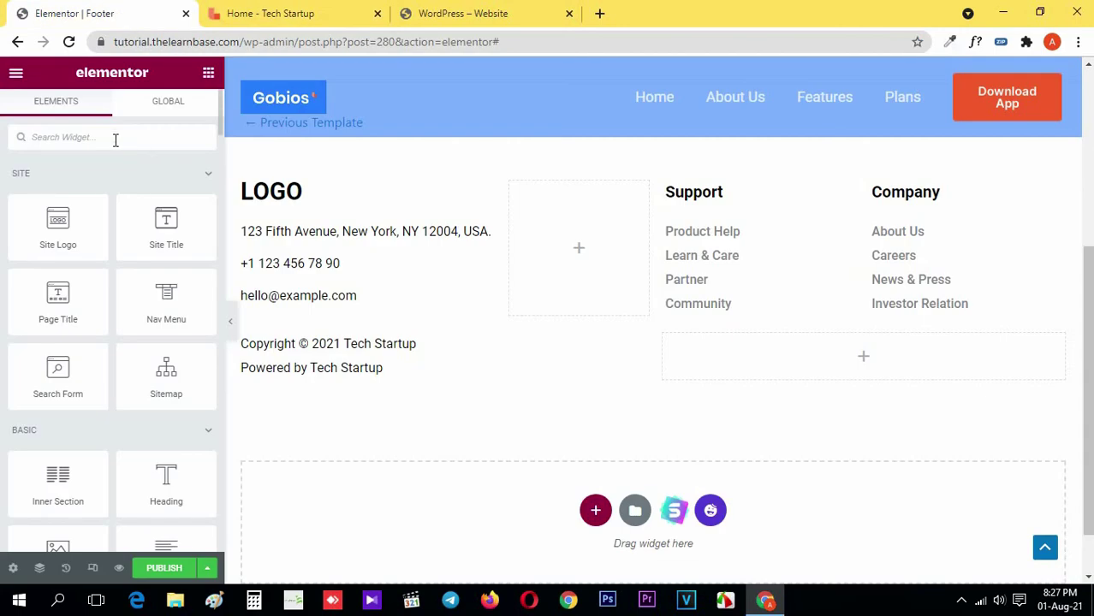
left_click(116, 139)
type("form")
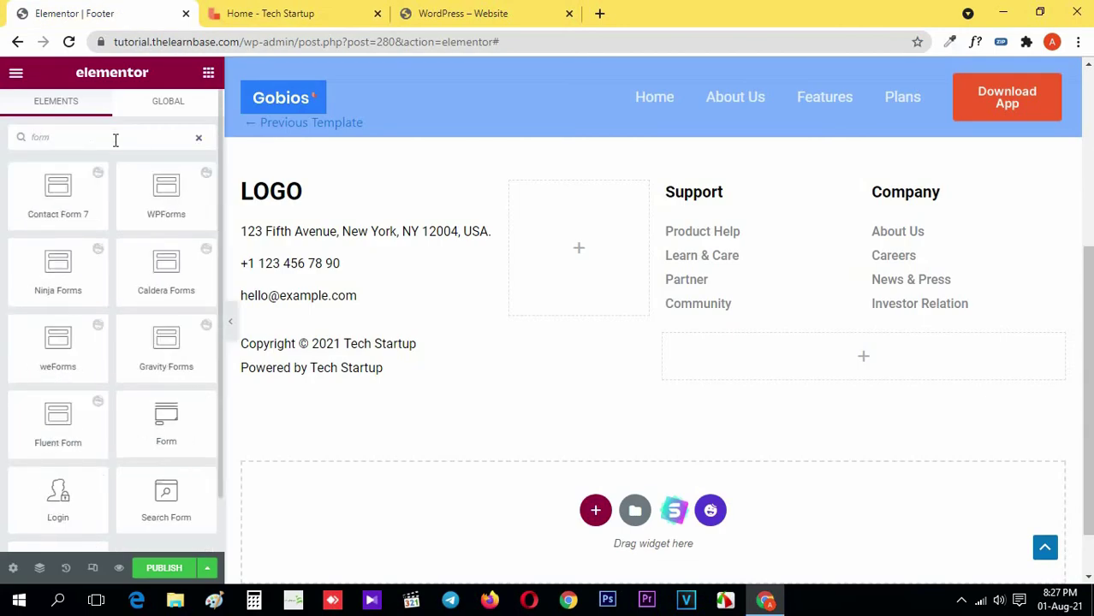
scroll(91, 335, "down", 1)
left_click_drag(146, 381, 823, 360)
Remove the Name and Message fields from the form, keeping only the Email field as in the demo.
left_click(302, 9)
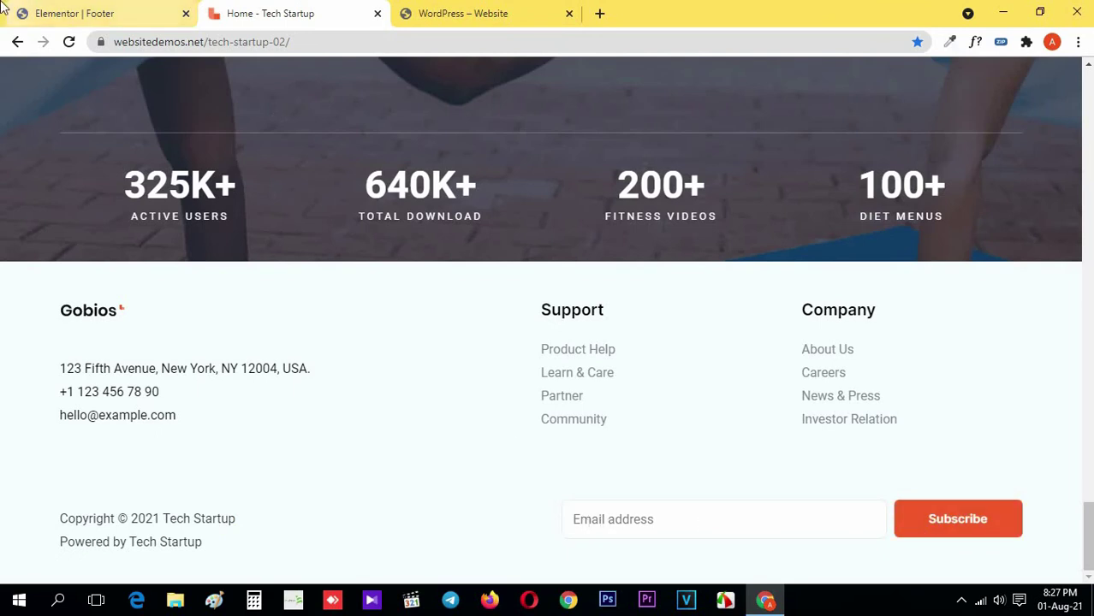
key("ctrl+1")
left_click(192, 255)
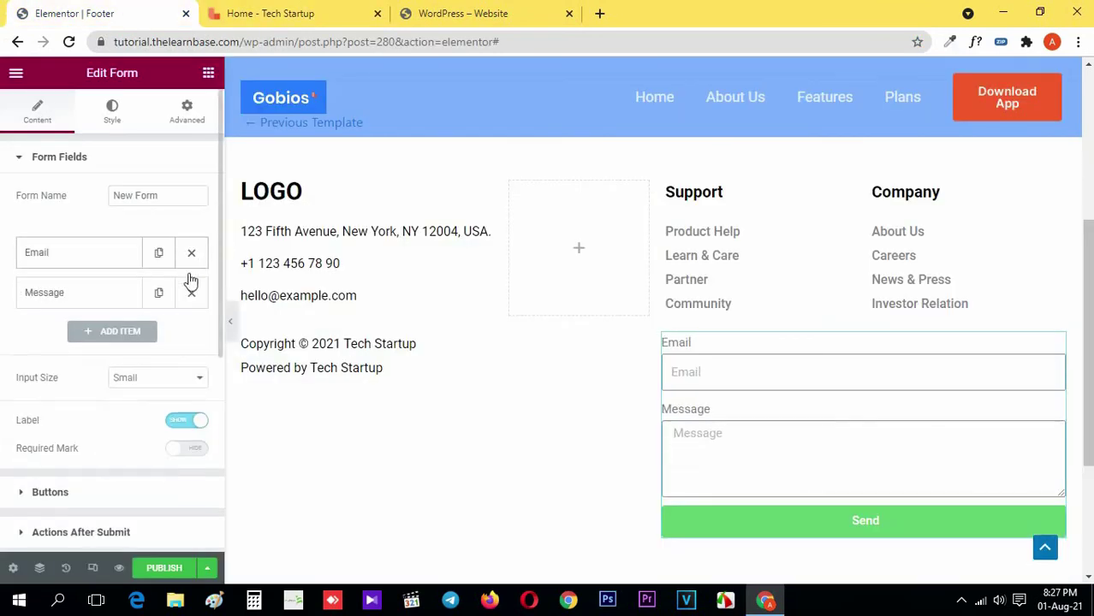
left_click(191, 293)
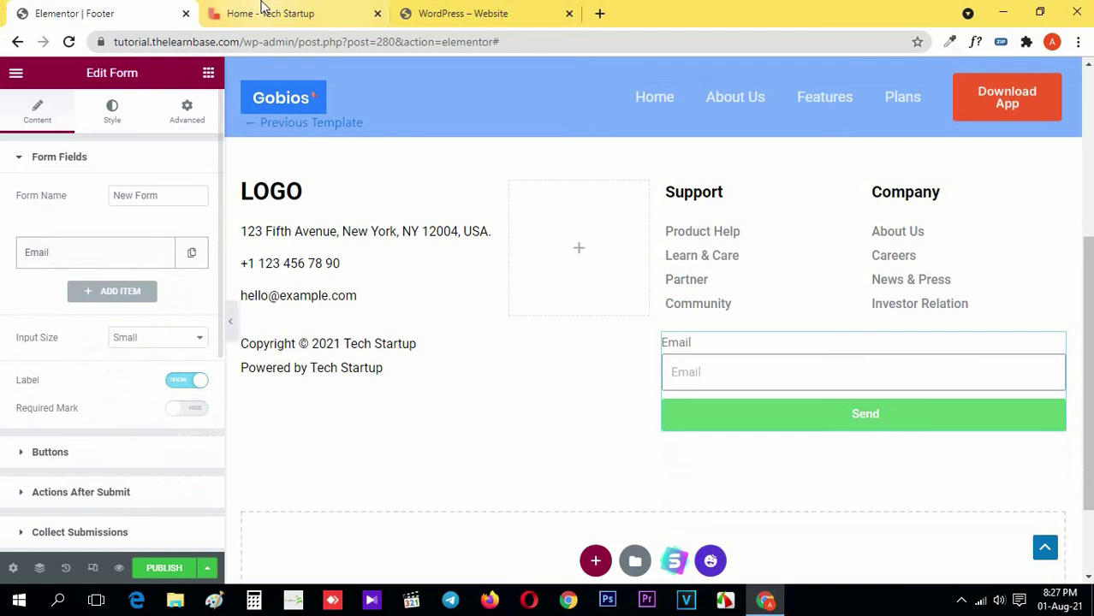
Clear the email field's label and set its placeholder to "Email address", matching the demo's subscribe form.
left_click(292, 12)
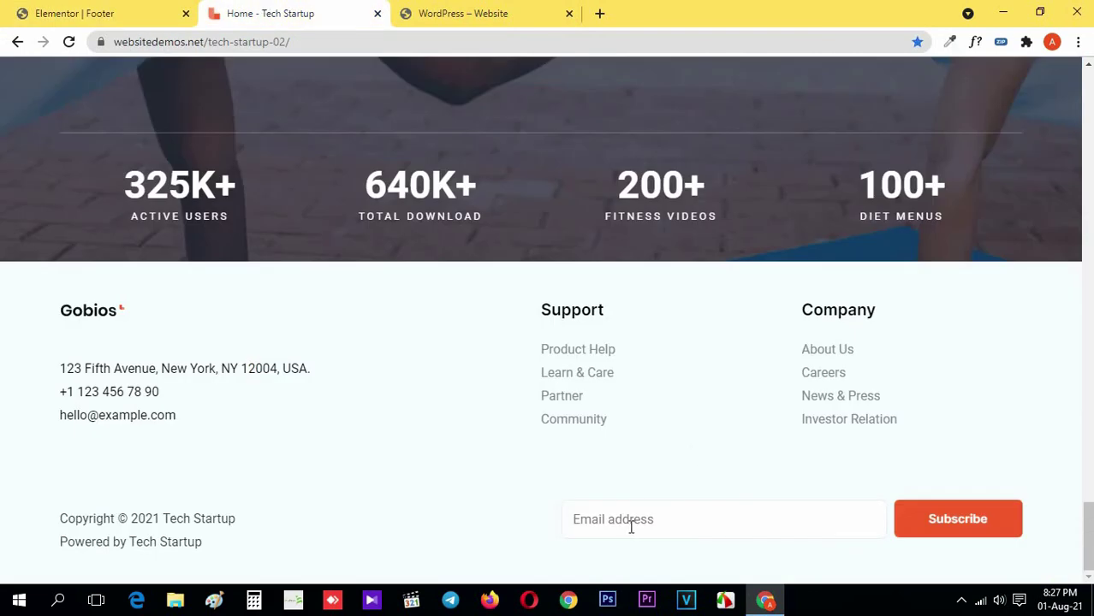
left_click(77, 13)
left_click(73, 252)
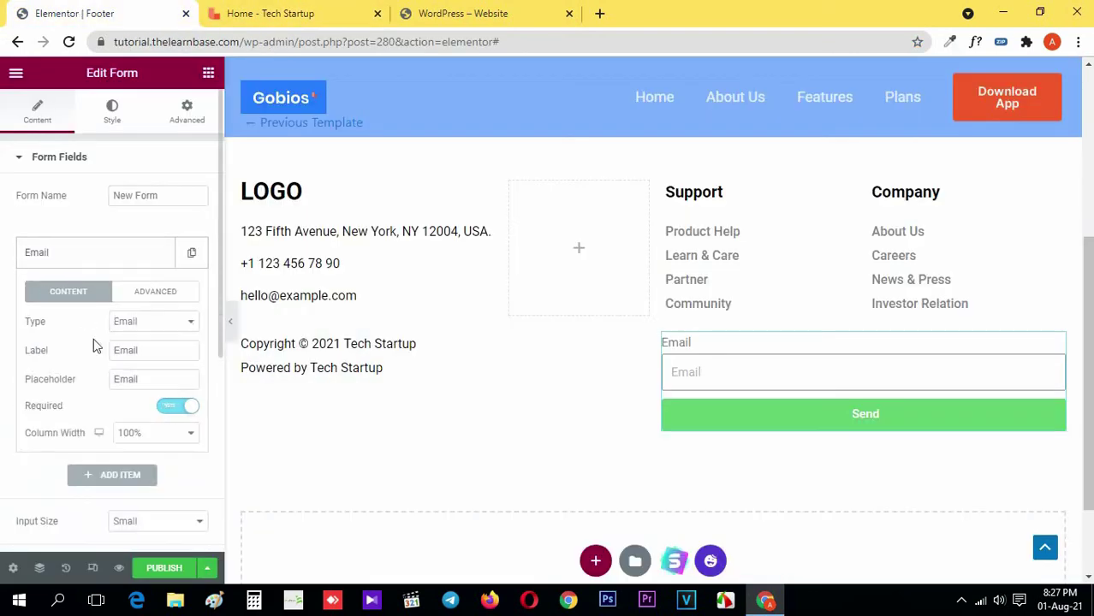
double_click(154, 354)
key("BackSpace")
left_click(154, 381)
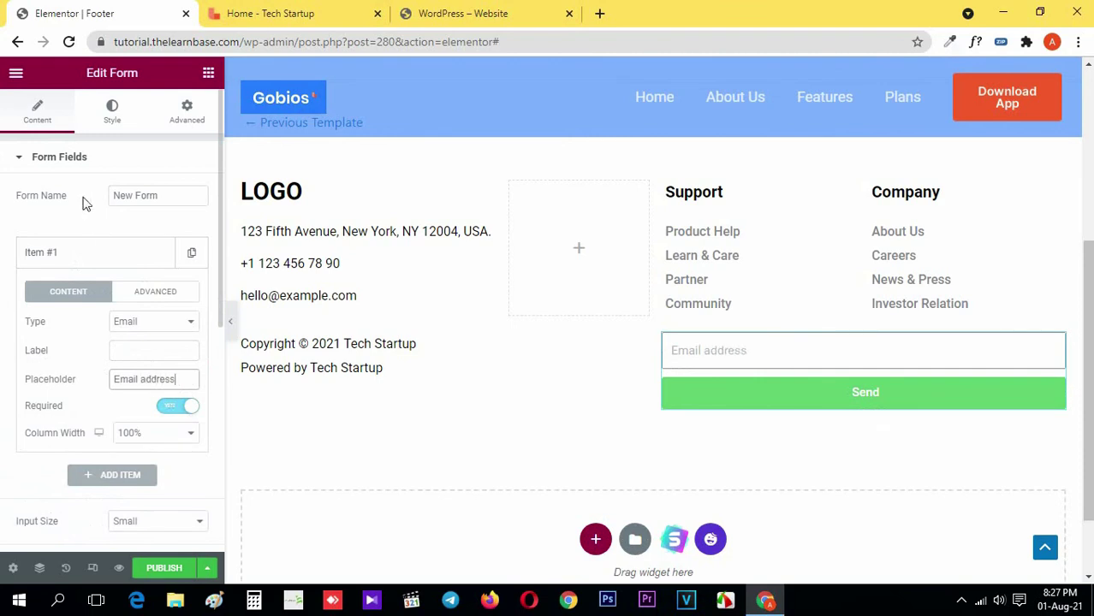
left_click(68, 161)
left_click(254, 9)
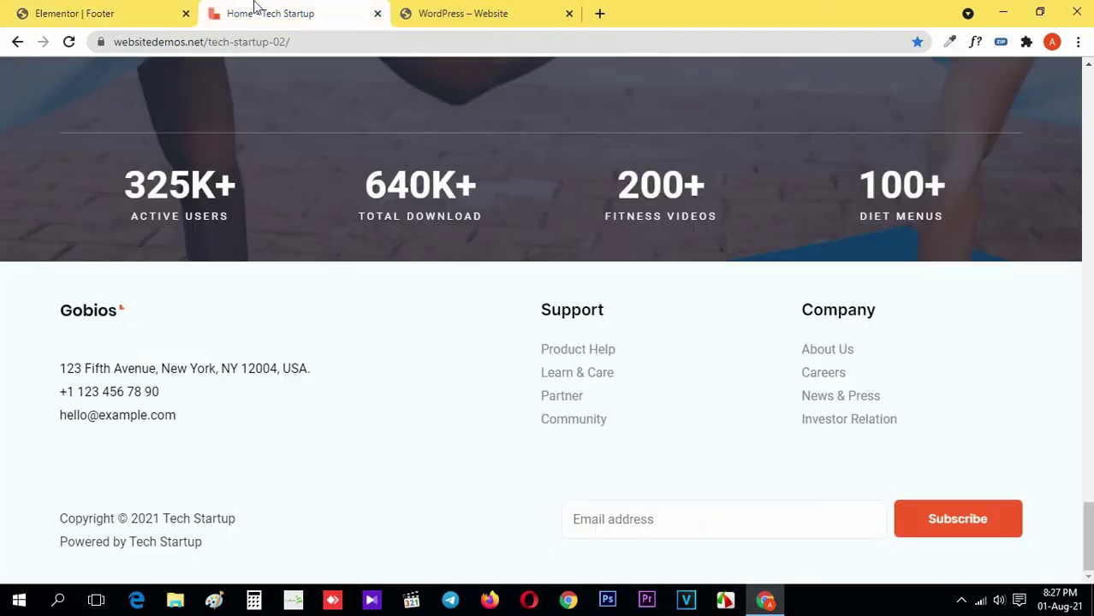
Change the form's submit button text to "Subscribe", matching the demo footer.
left_click(64, 10)
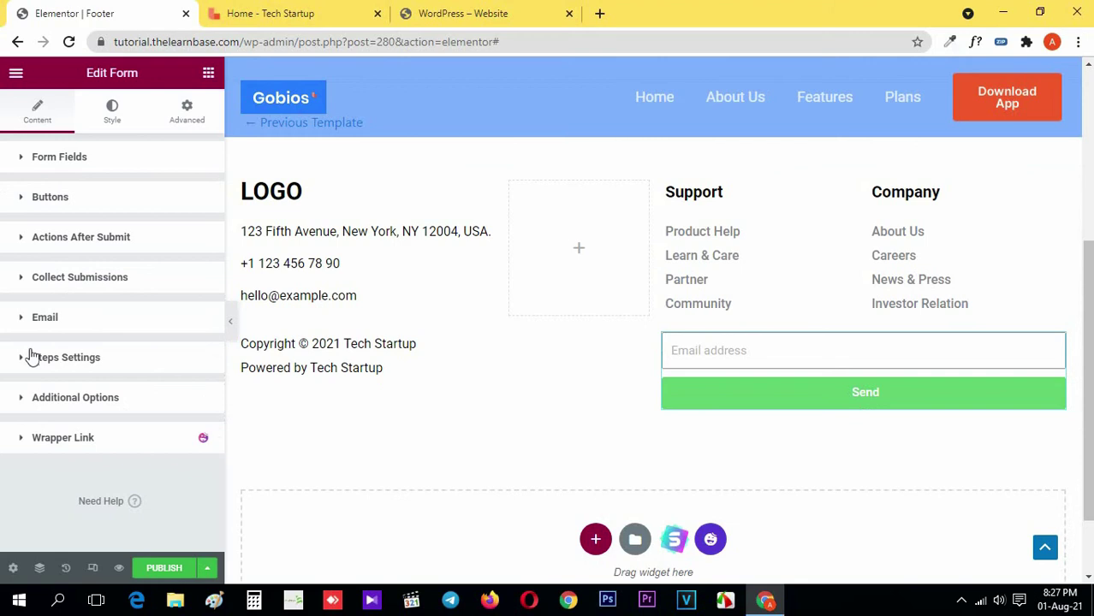
left_click(75, 209)
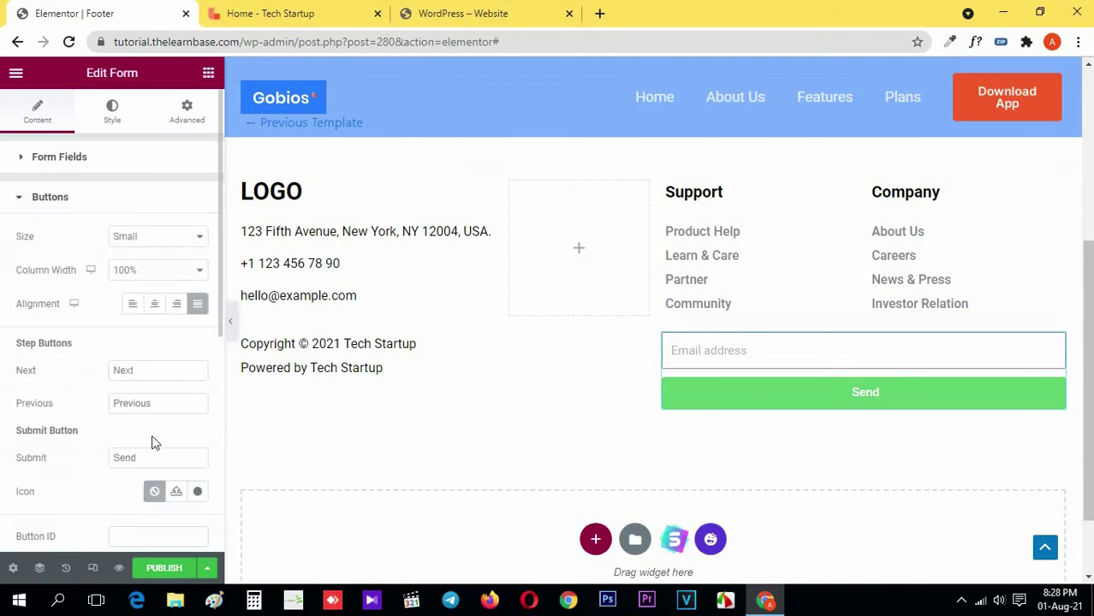
left_click_drag(152, 458, 82, 455)
type("Subscrib")
Check the demo form's layout and set the submit button's column width to 30%.
left_click(285, 10)
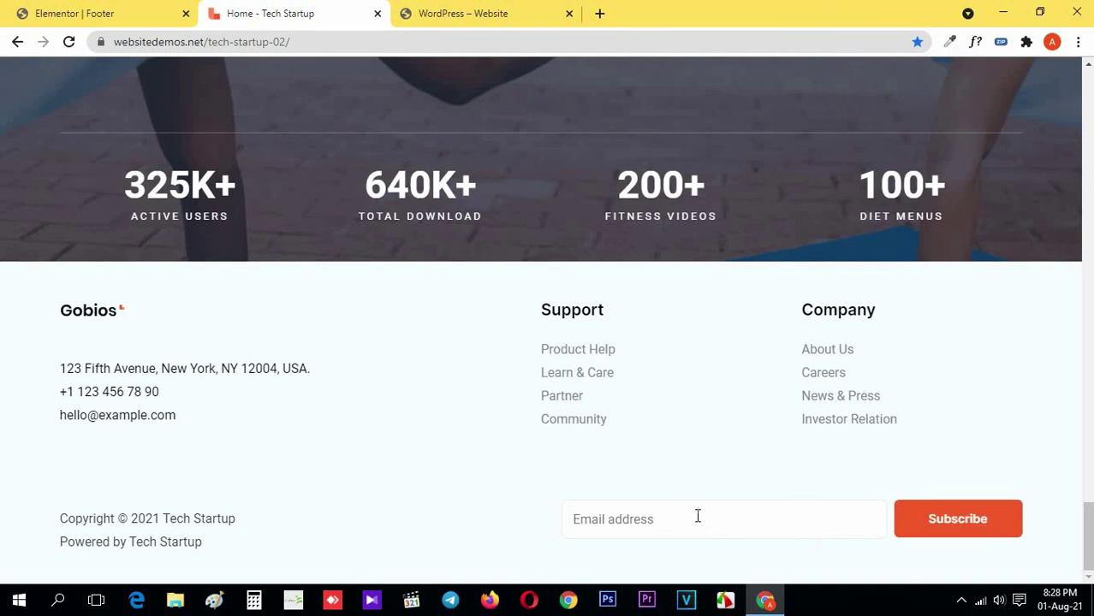
left_click(110, 10)
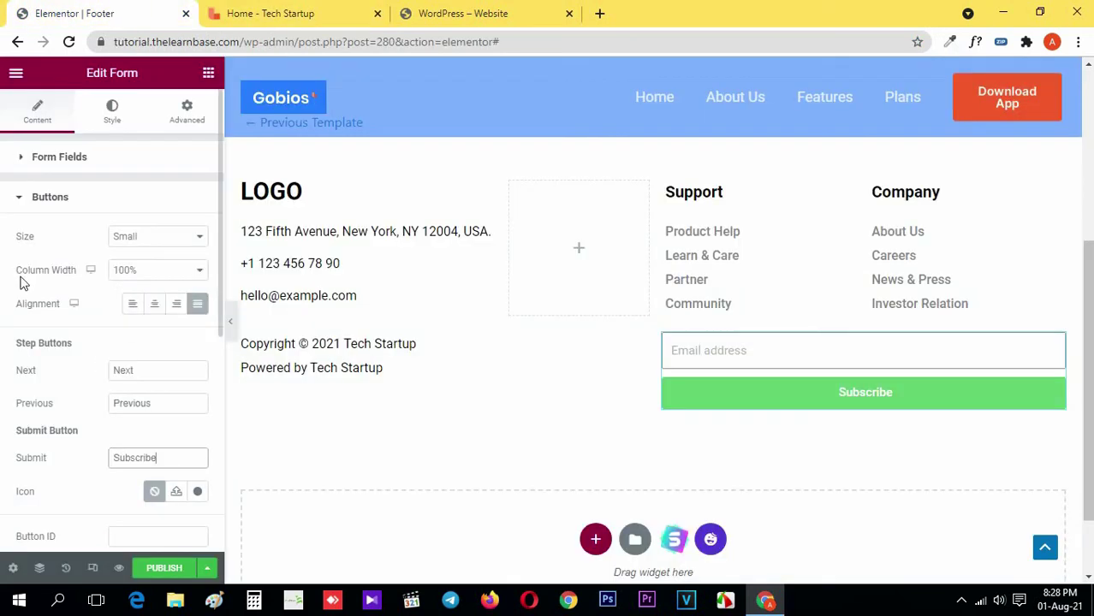
left_click(147, 279)
left_click(145, 314)
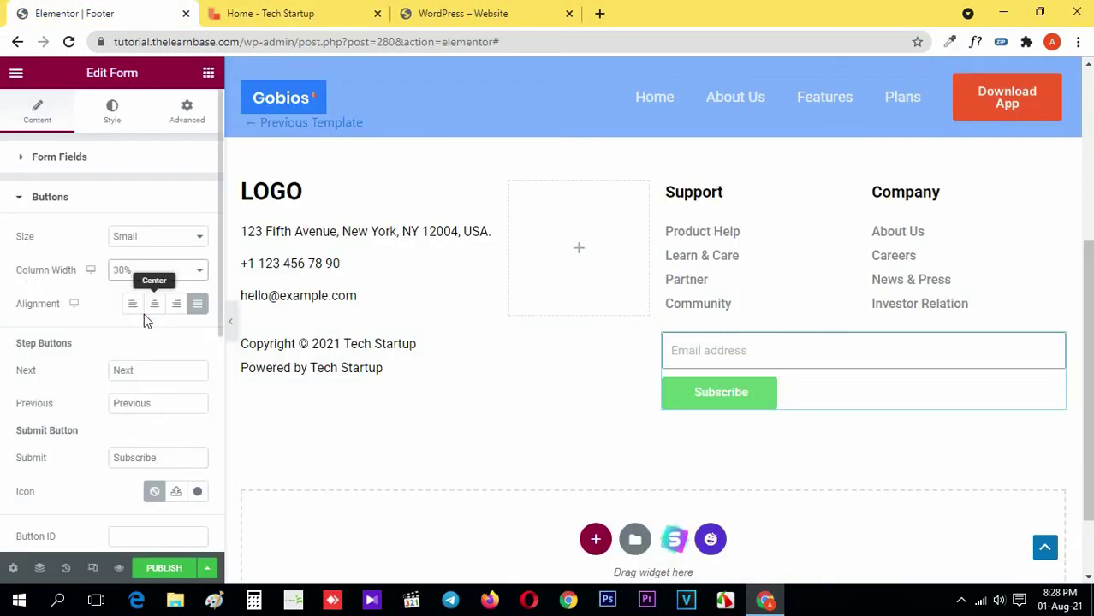
Set the email field's column width to 70%, matching the demo's single-row layout.
left_click(65, 202)
left_click(83, 163)
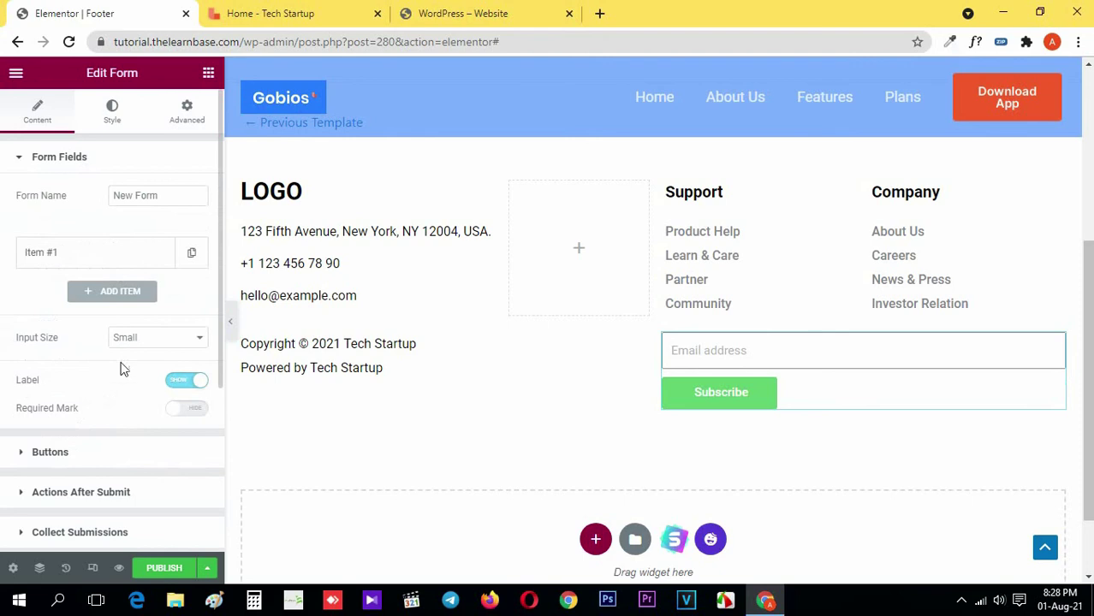
scroll(121, 368, "down", 2)
scroll(96, 291, "up", 2)
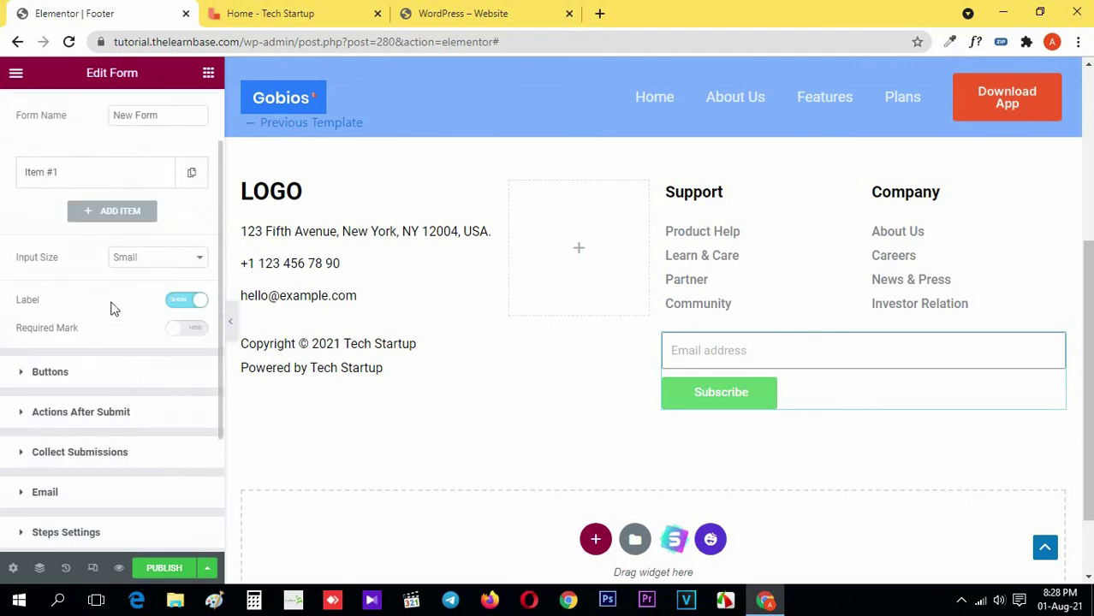
left_click(95, 172)
left_click(163, 360)
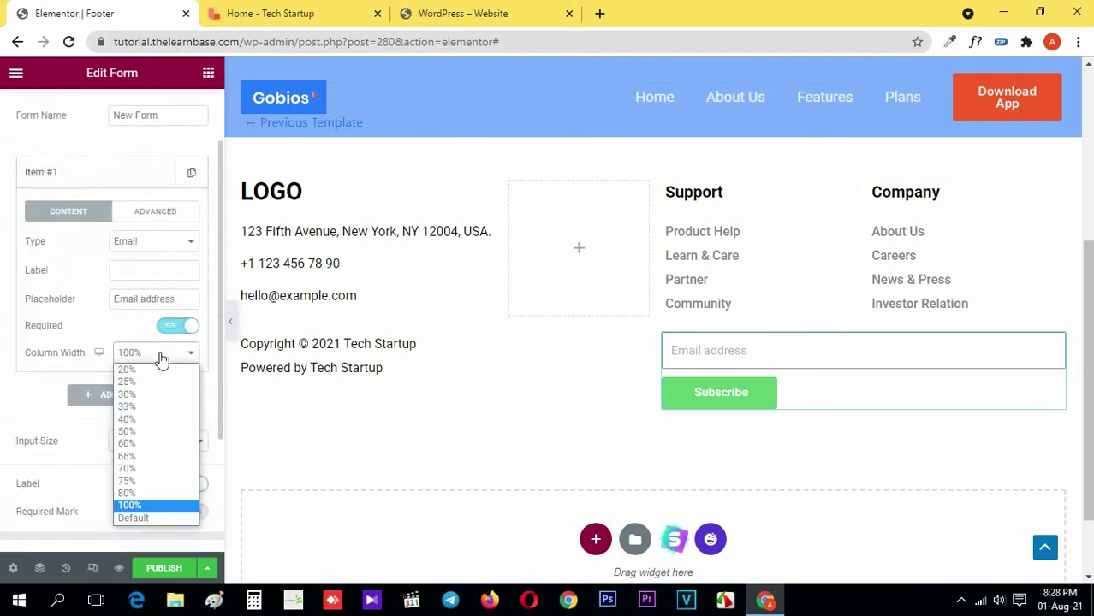
left_click(142, 459)
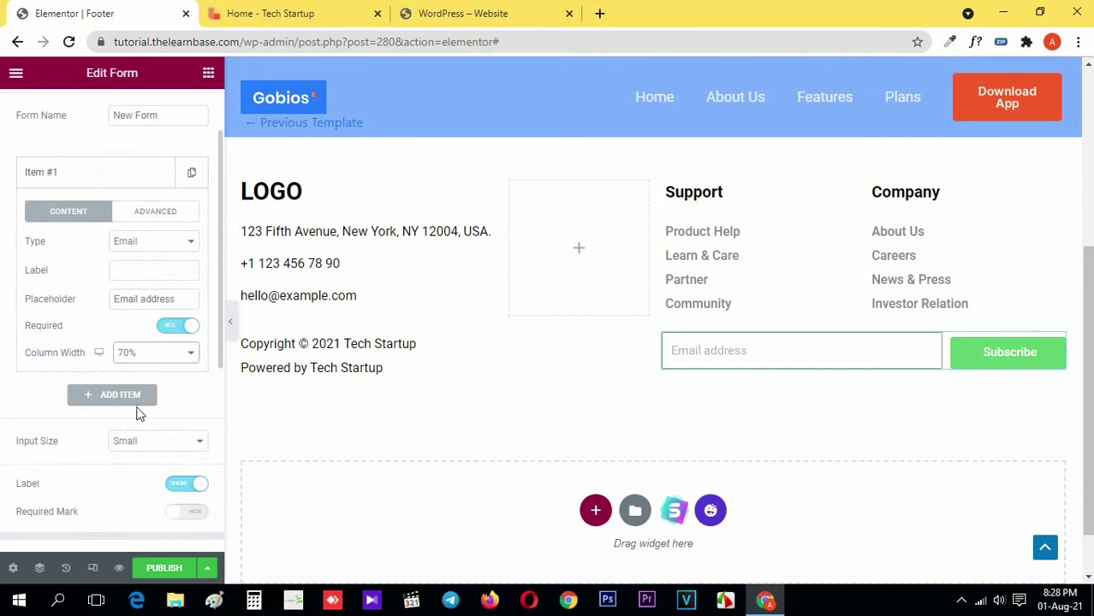
Preview the footer at full width, compare it with the demo, and set the submit button's size to Medium.
left_click(230, 321)
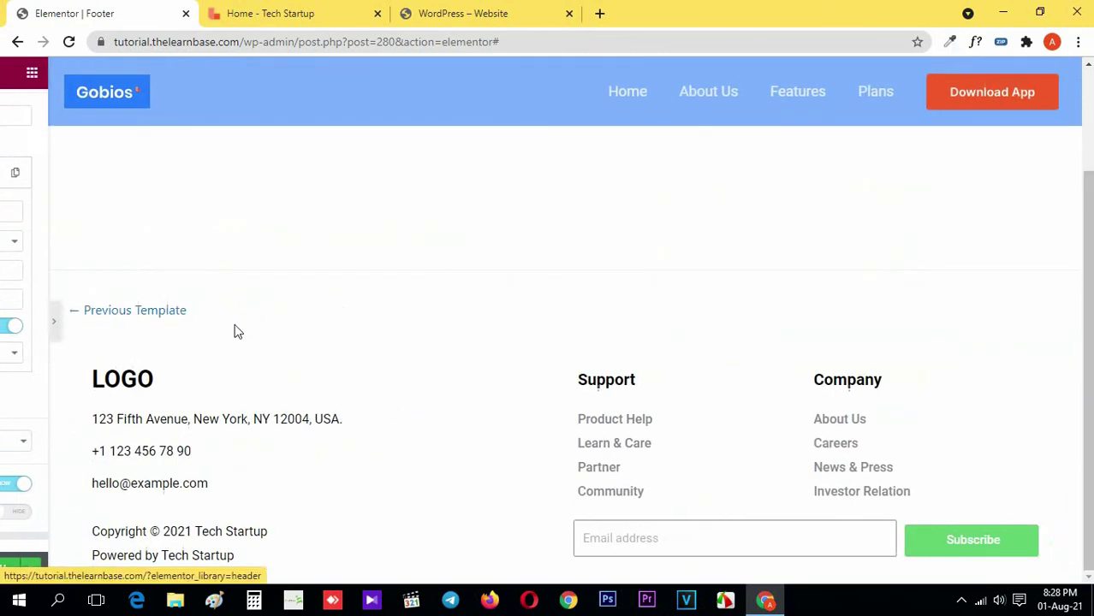
left_click(295, 7)
left_click(120, 7)
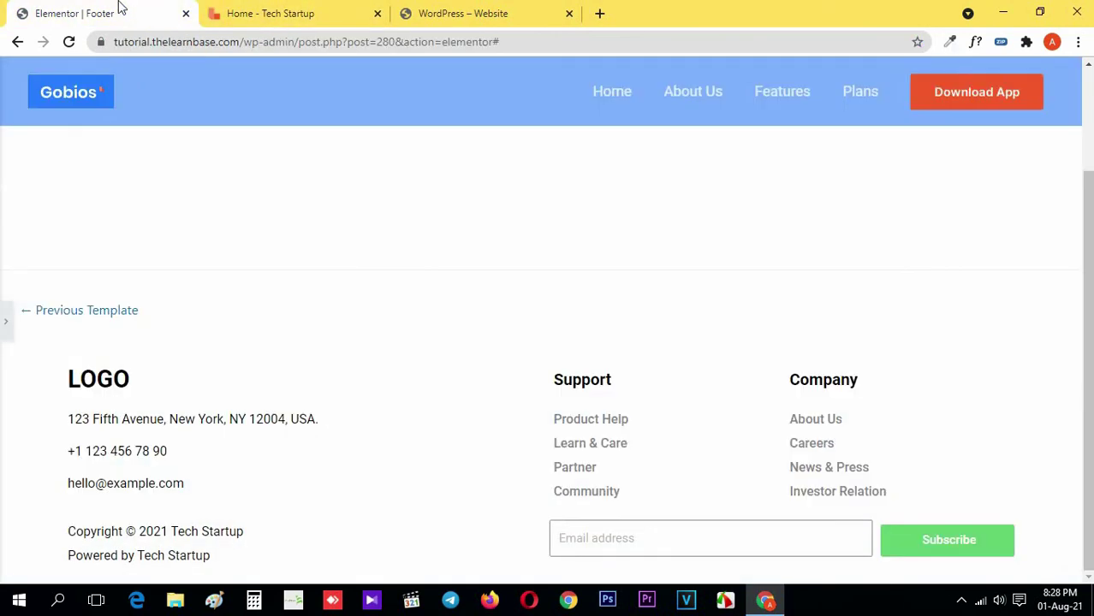
left_click(5, 321)
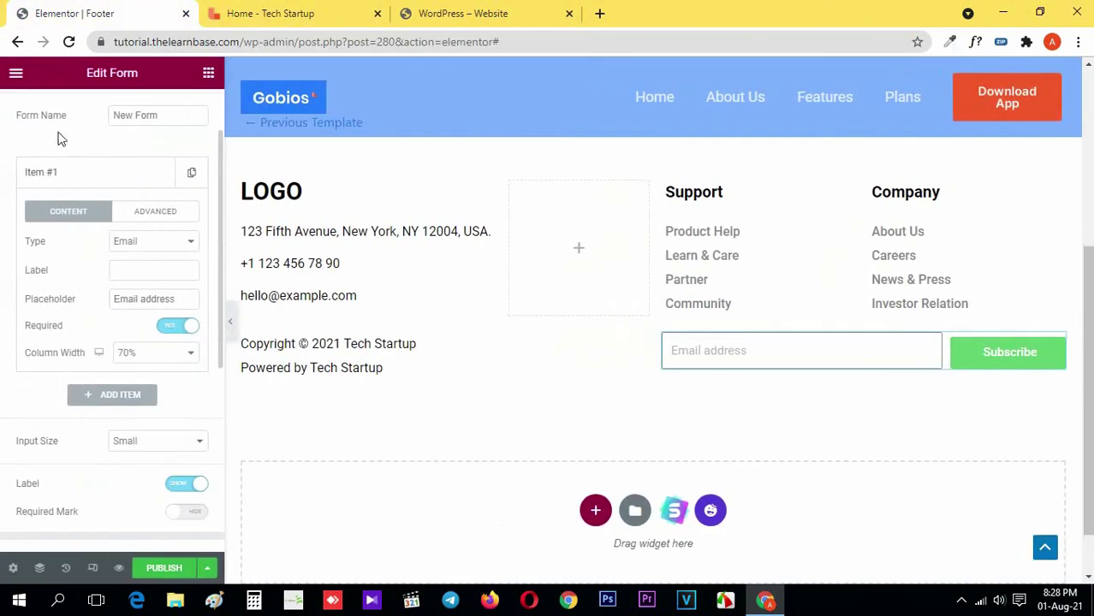
left_click(59, 158)
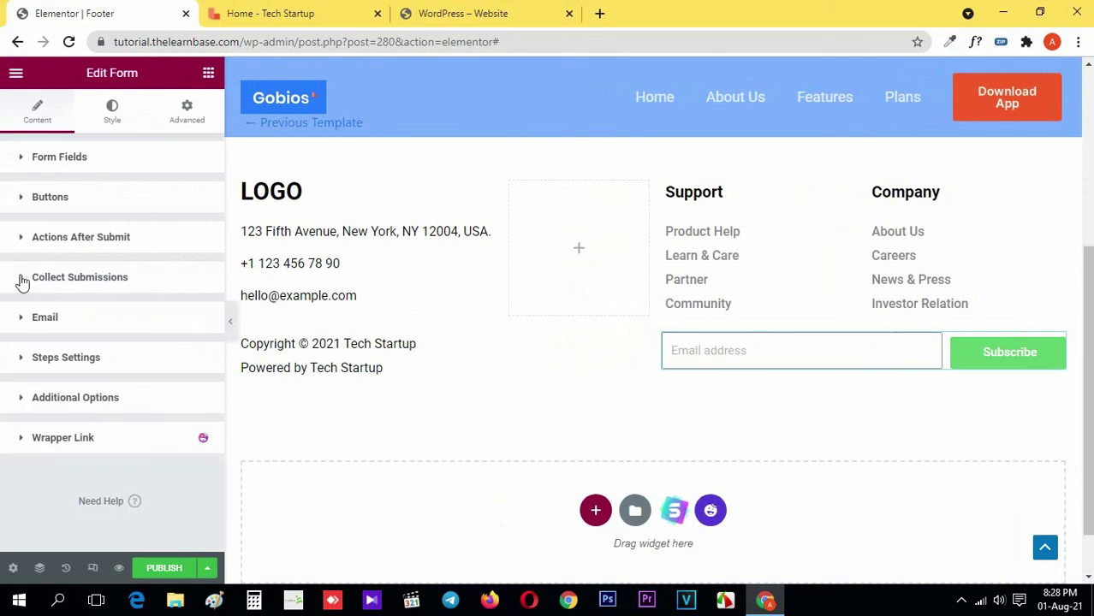
left_click(71, 204)
left_click(156, 245)
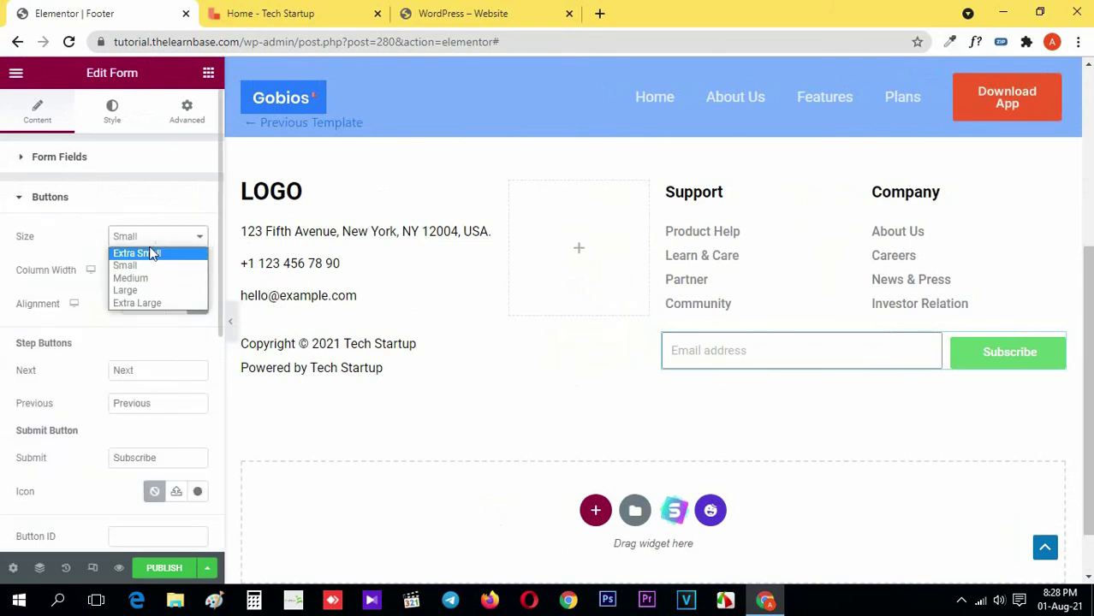
left_click(141, 279)
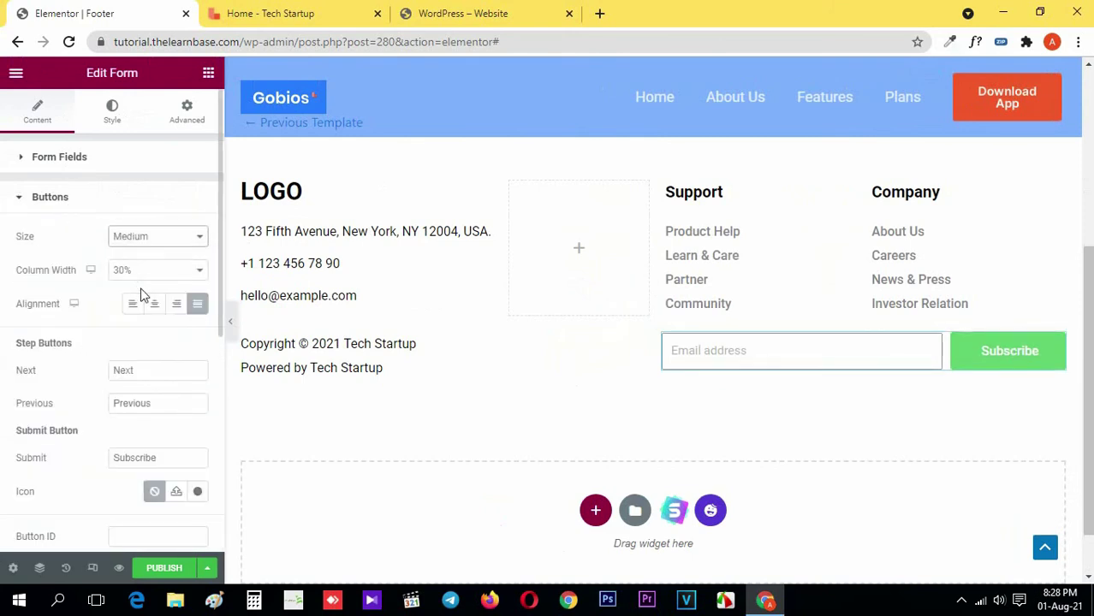
left_click(81, 204)
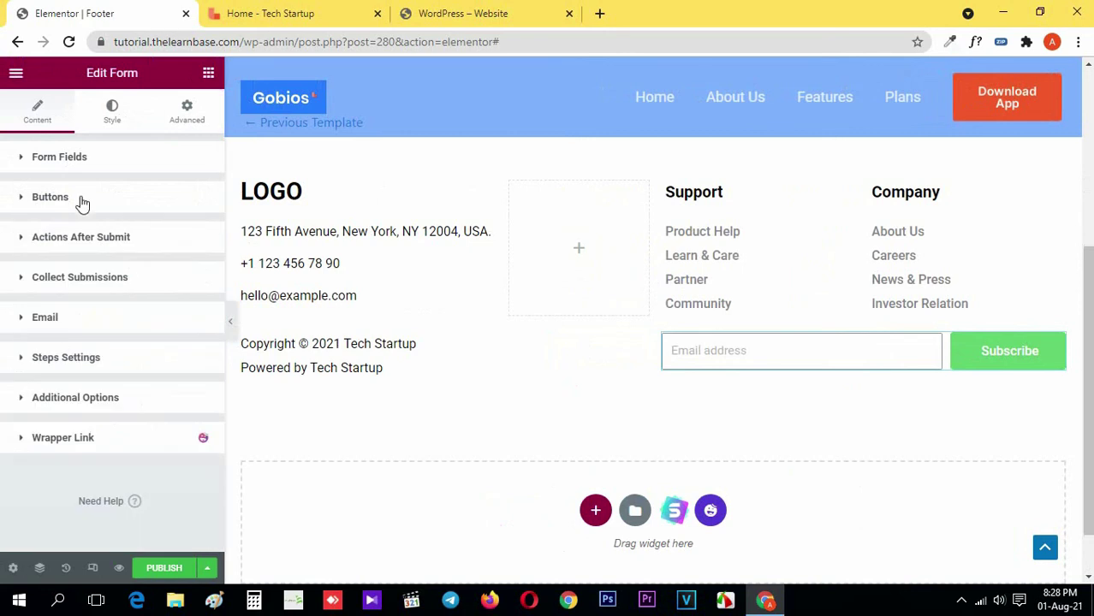
Inspect the font of the demo's email field with WhatFont and copy its text color code, #4b4b4b.
left_click(111, 125)
left_click(283, 13)
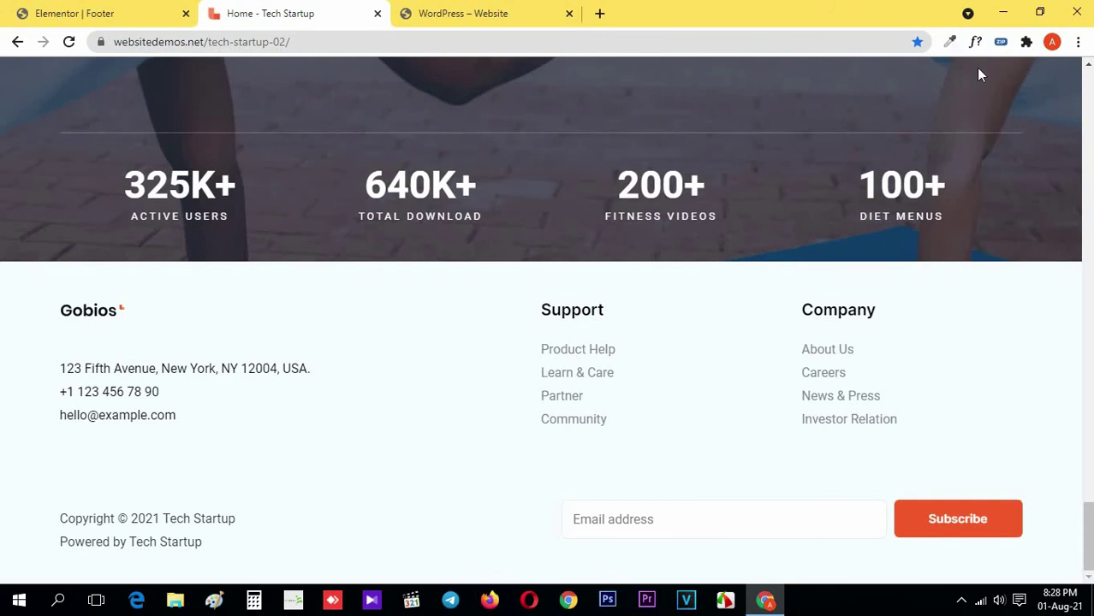
left_click(975, 43)
left_click(586, 519)
scroll(318, 390, "down", 3)
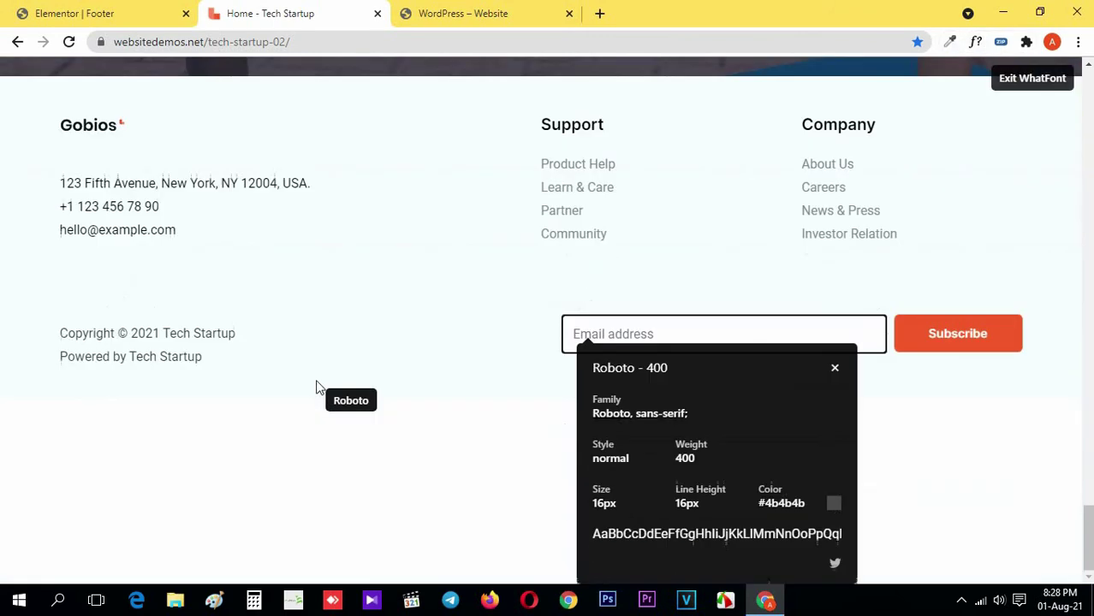
double_click(785, 505)
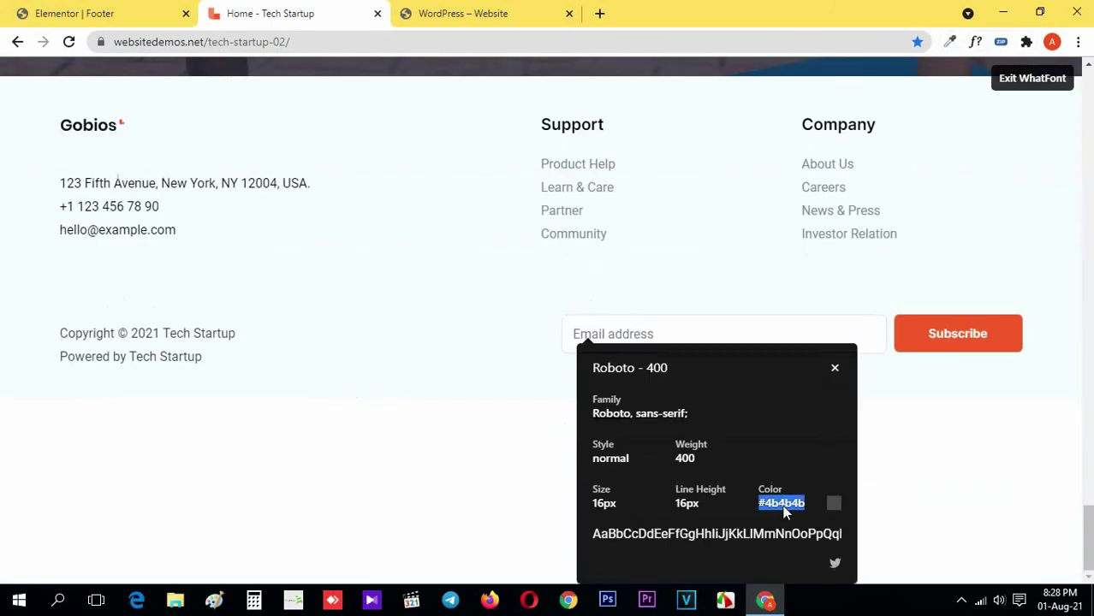
left_click(1027, 78)
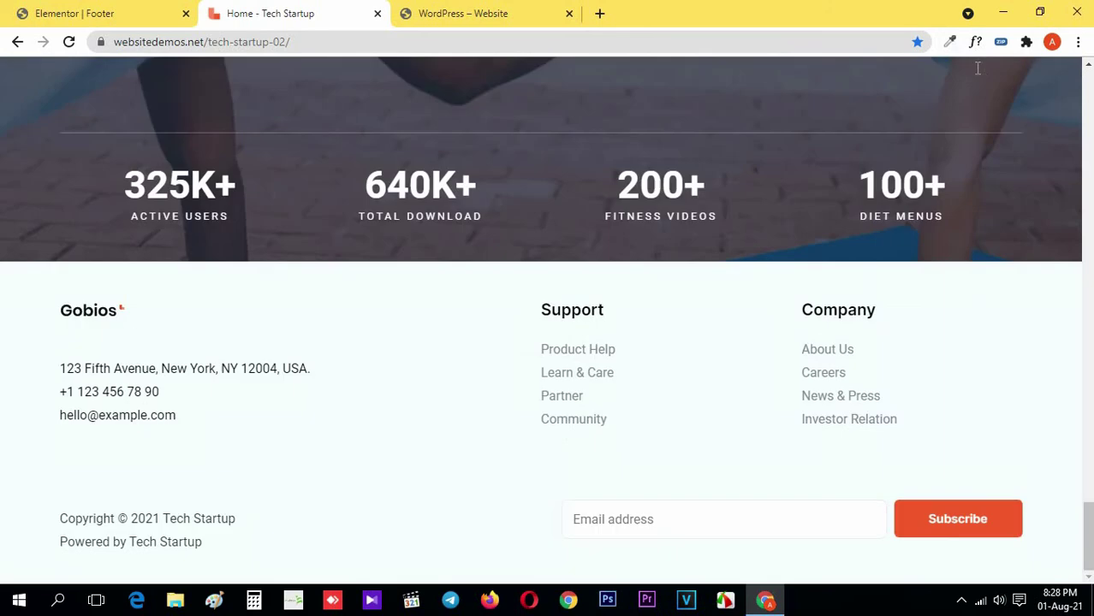
Set the text color of the footer form's field to #4b4b4b.
left_click(86, 12)
left_click(61, 162)
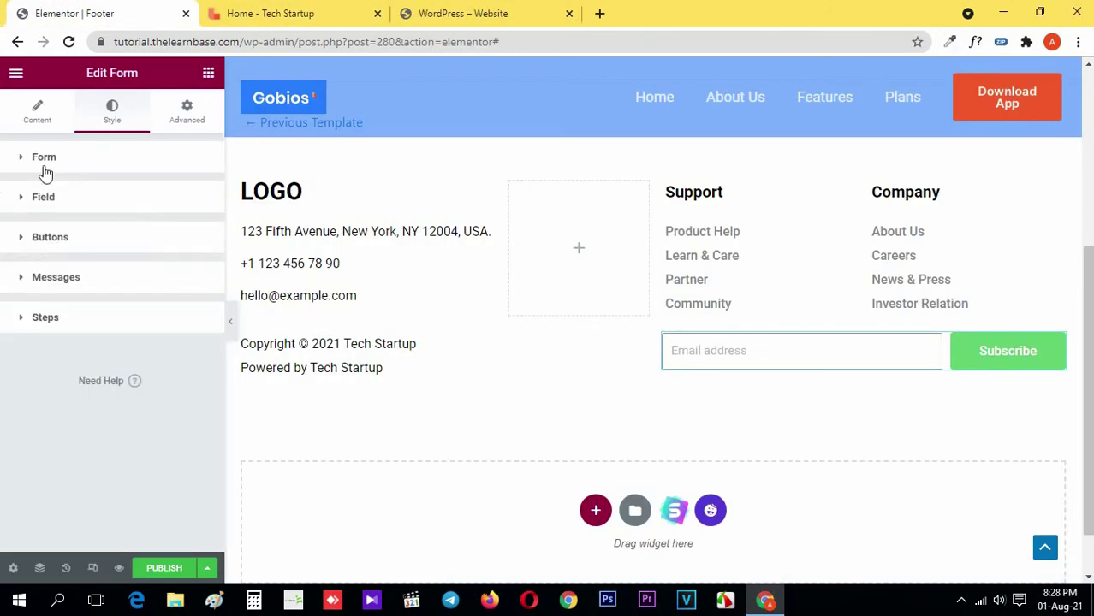
left_click(71, 204)
left_click(196, 238)
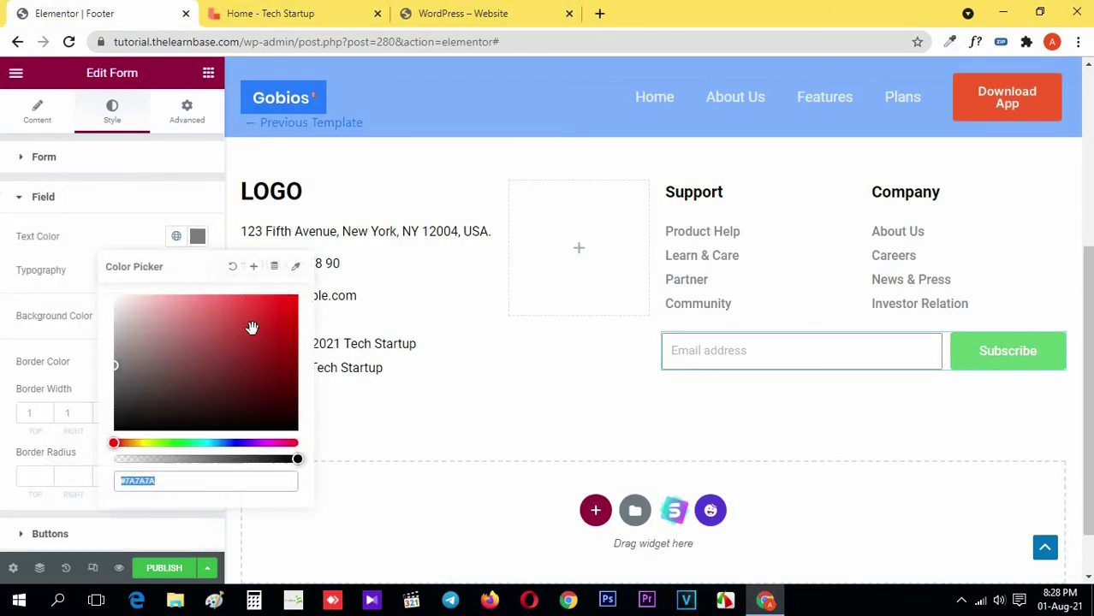
left_click(255, 323)
double_click(175, 481)
type("4b4b4b")
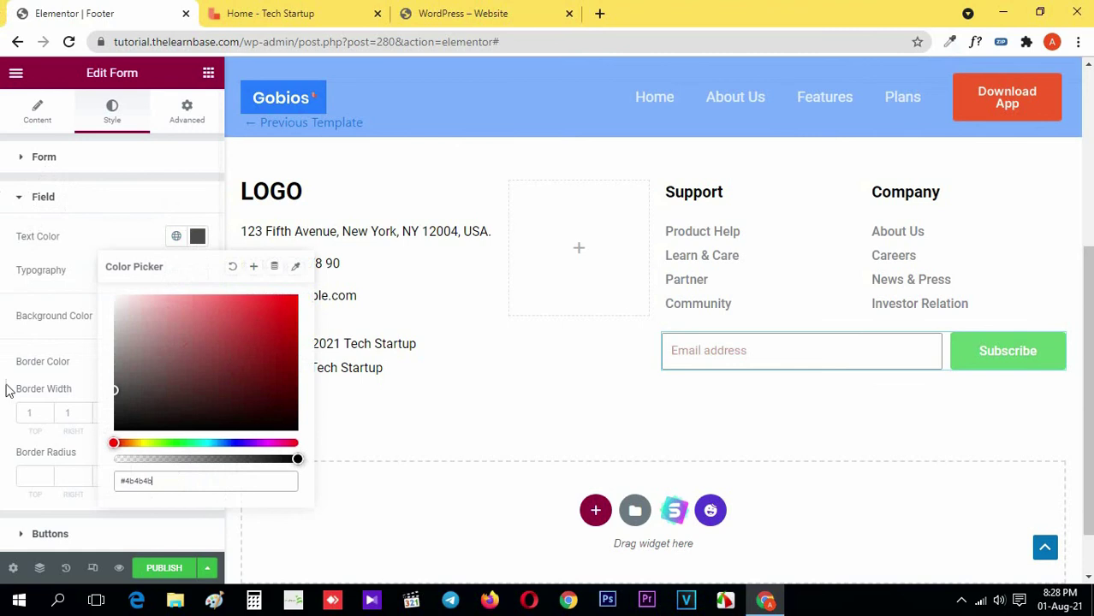
left_click(9, 386)
Set the form field's typography to size 16 px, weight 500 and line height 13 px.
left_click(198, 272)
left_click(168, 396)
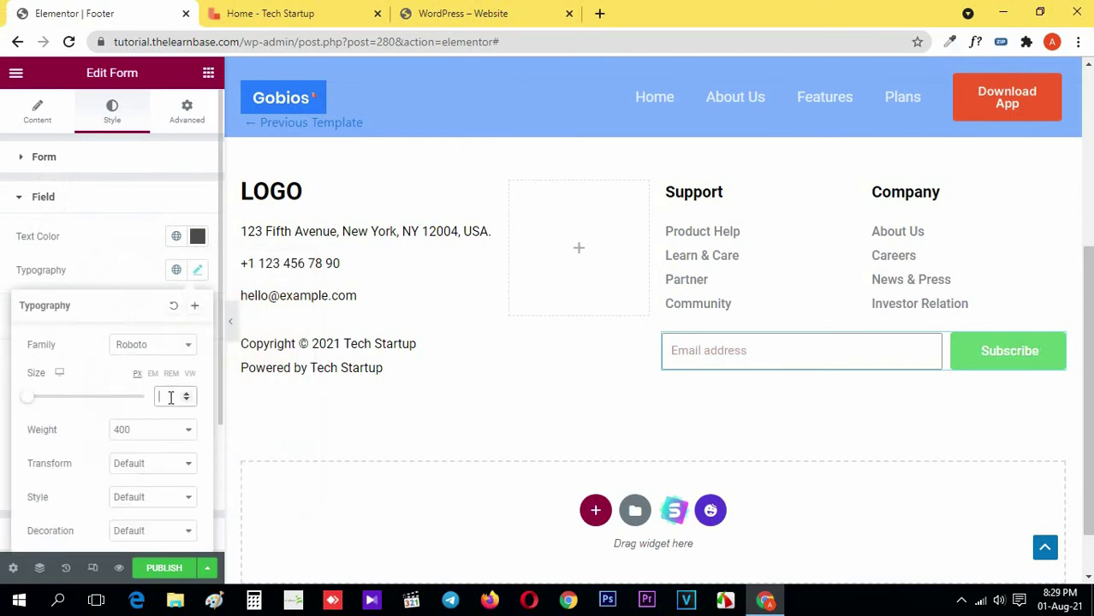
type("16")
left_click(154, 428)
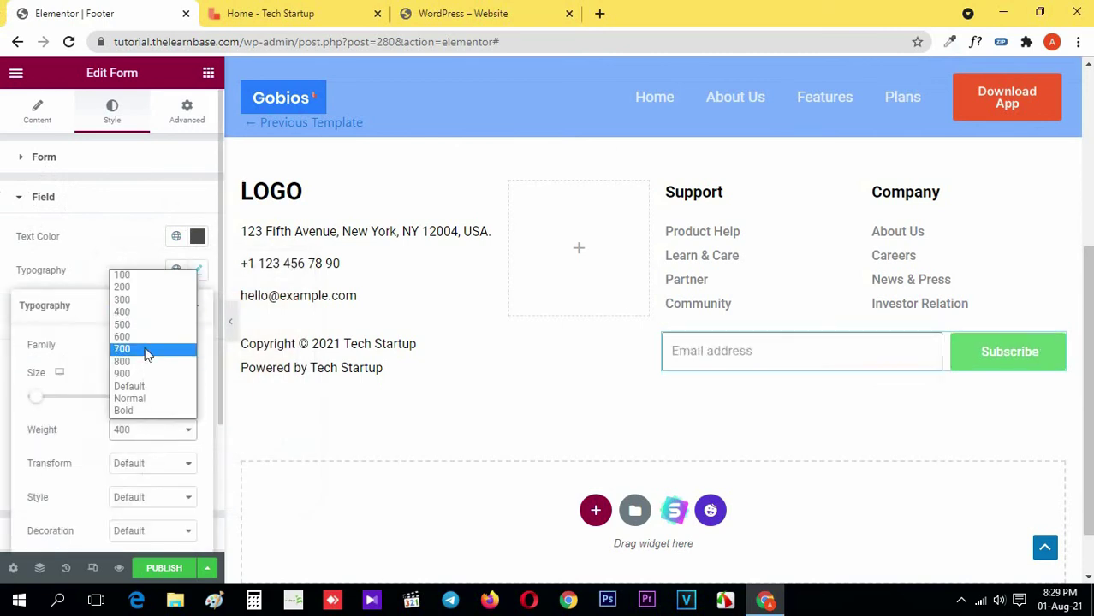
left_click(141, 324)
scroll(134, 379, "down", 2)
left_click(175, 421)
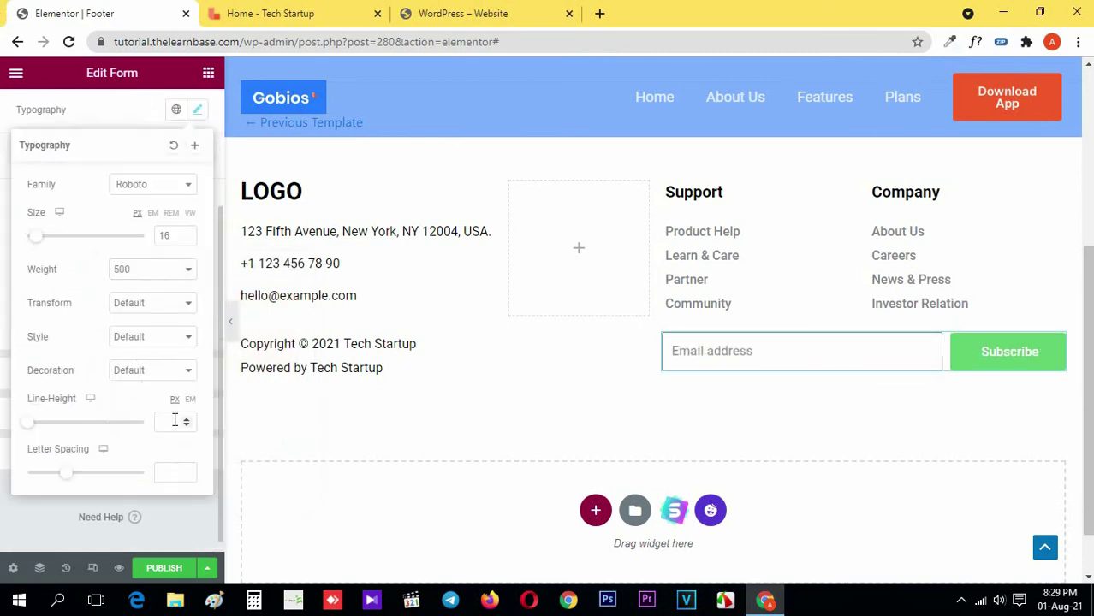
type("16")
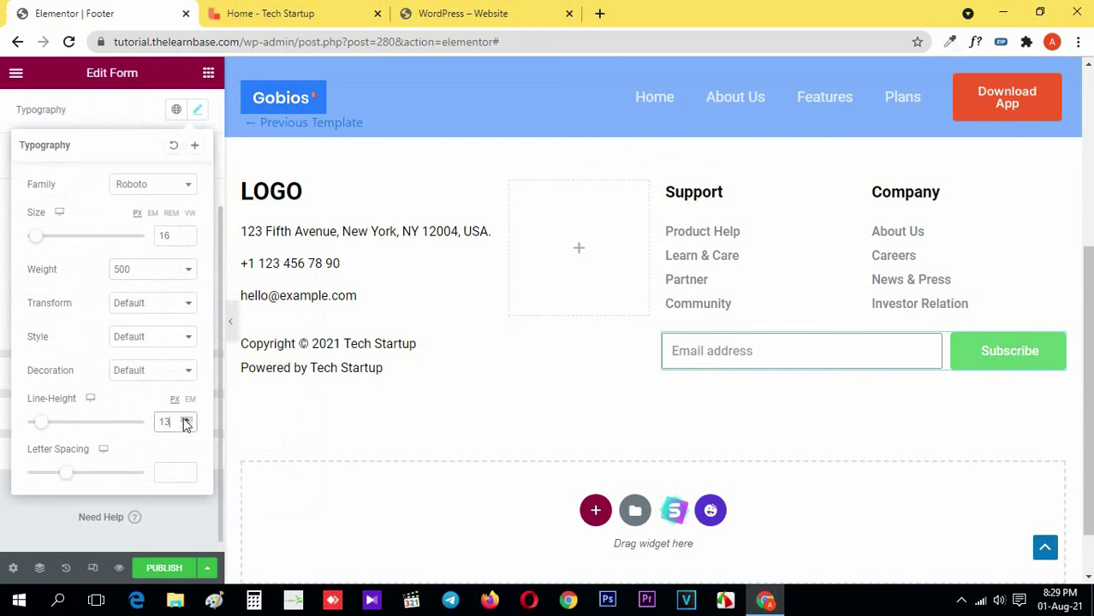
scroll(5, 255, "up", 2)
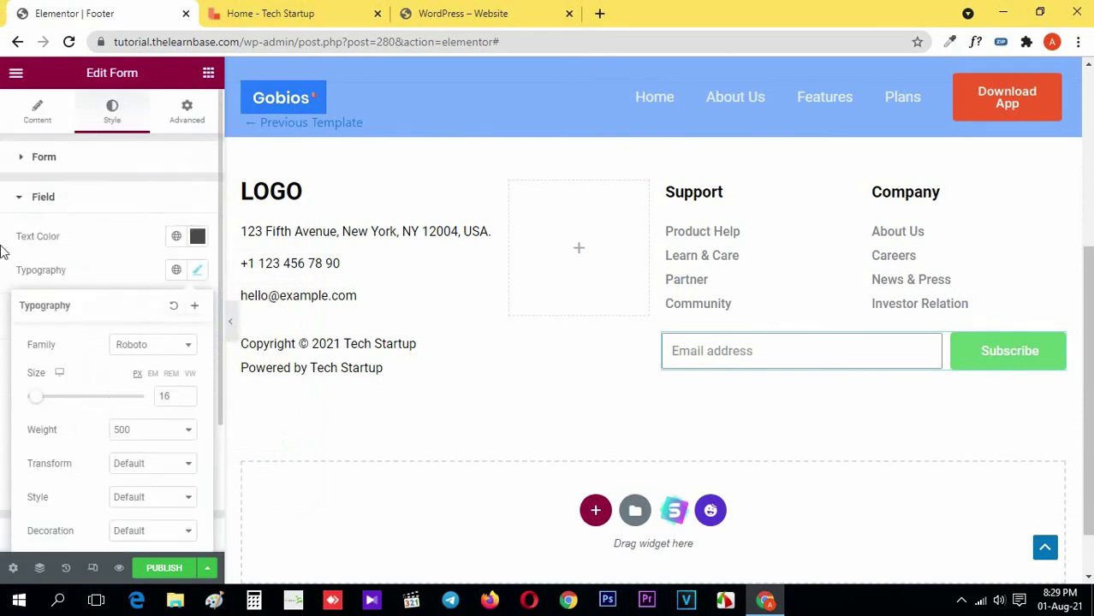
left_click(5, 214)
Inspect the demo's email field in the browser developer tools and examine its background, border, radius and padding styles.
left_click(277, 10)
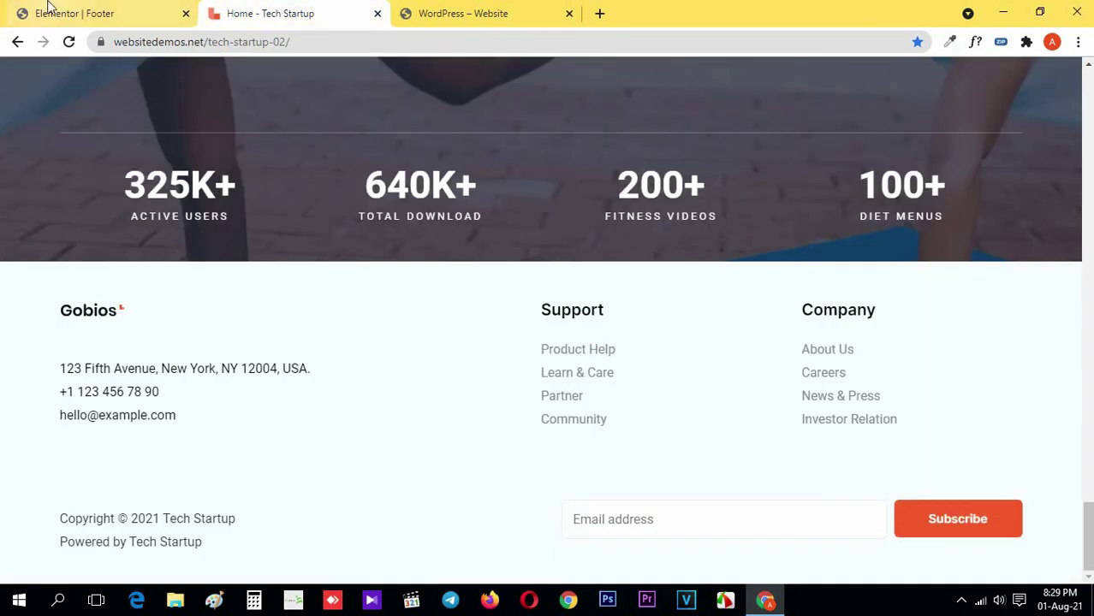
right_click(340, 552)
left_click(354, 541)
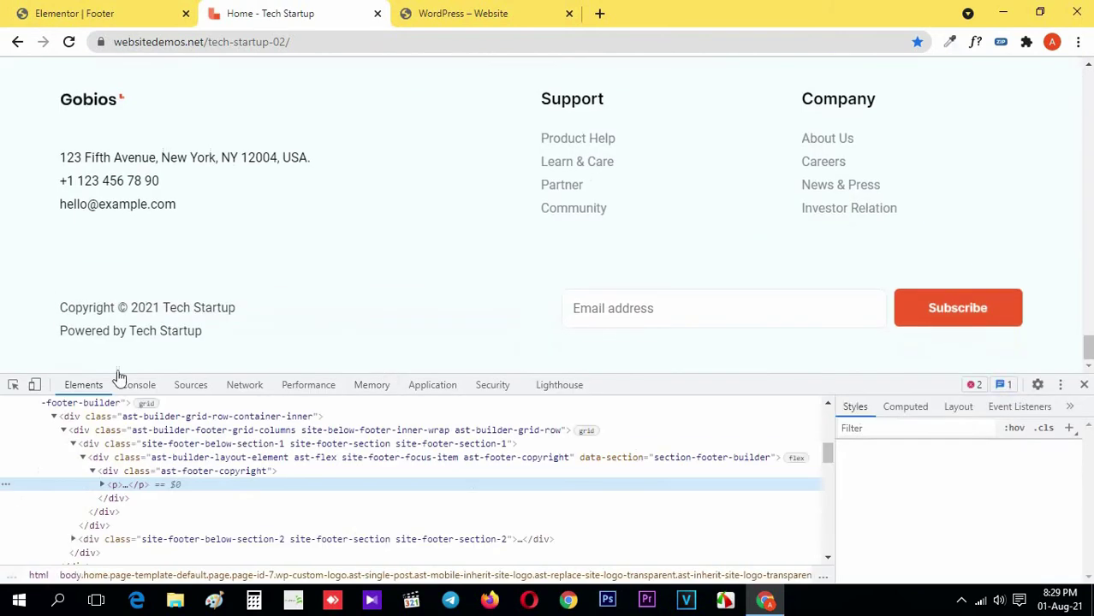
left_click(13, 384)
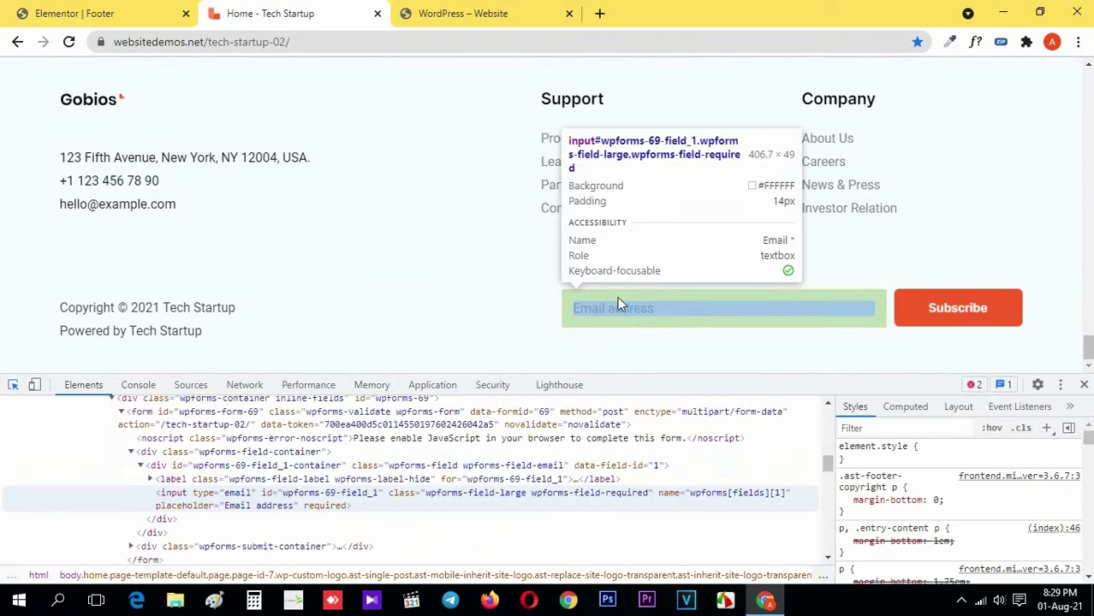
left_click(613, 294)
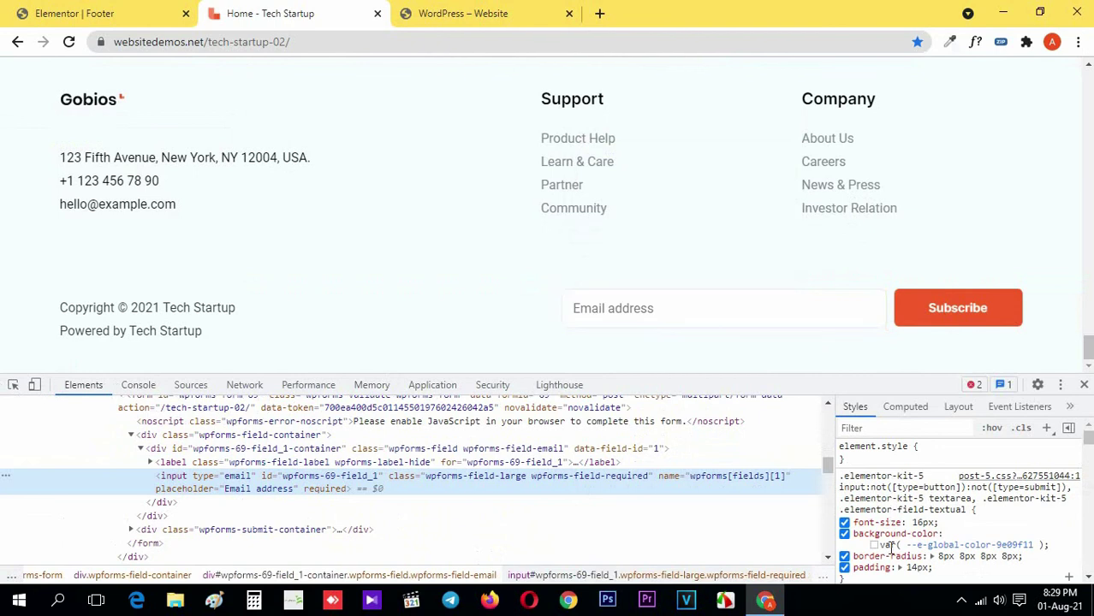
left_click(929, 545)
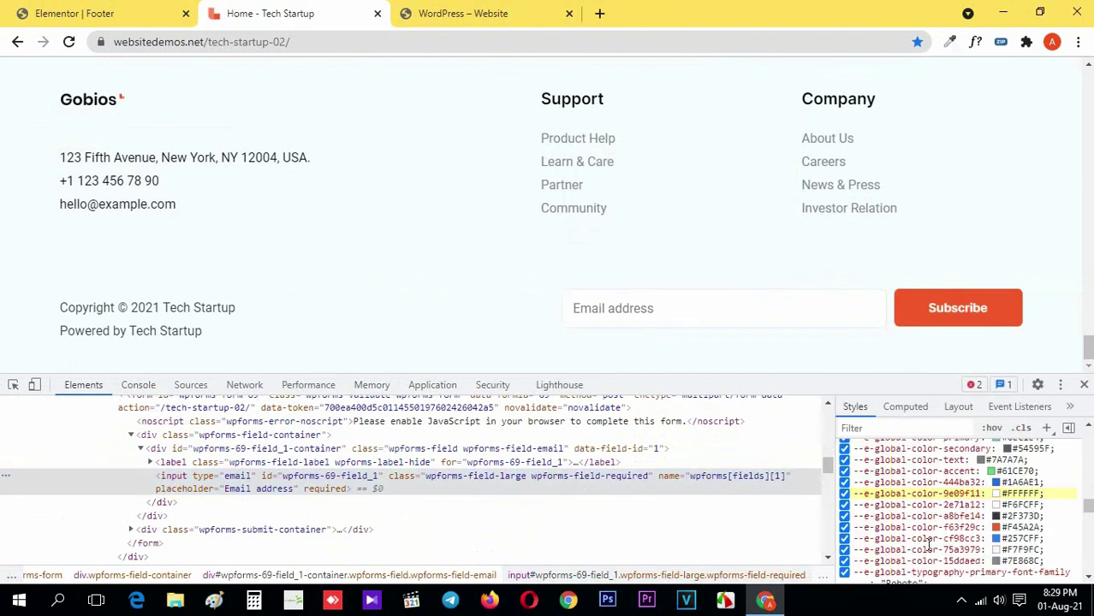
scroll(933, 505, "up", 15)
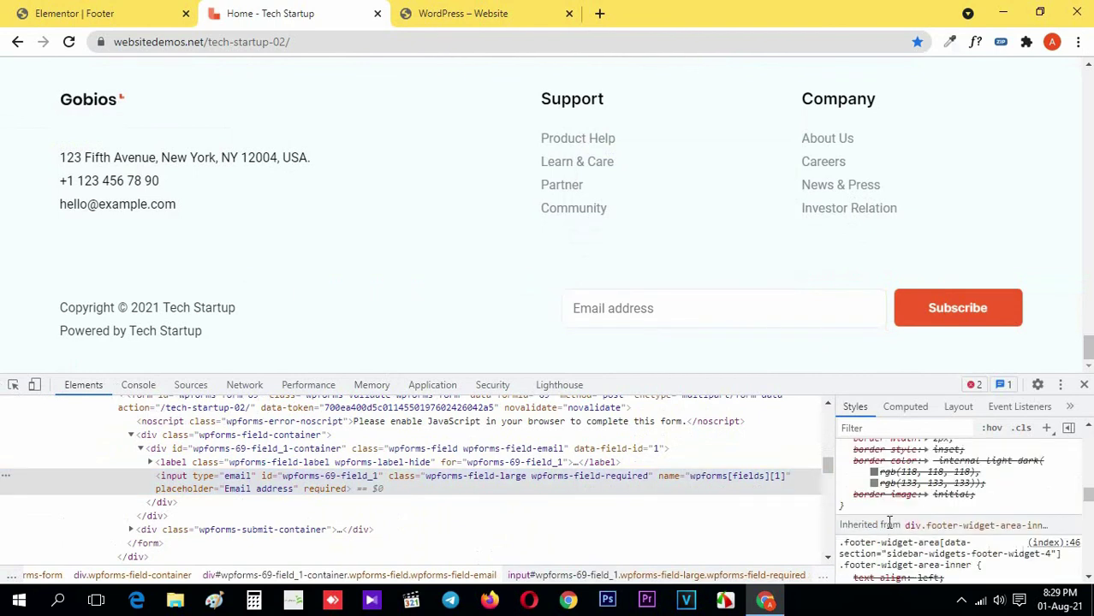
scroll(890, 531, "up", 10)
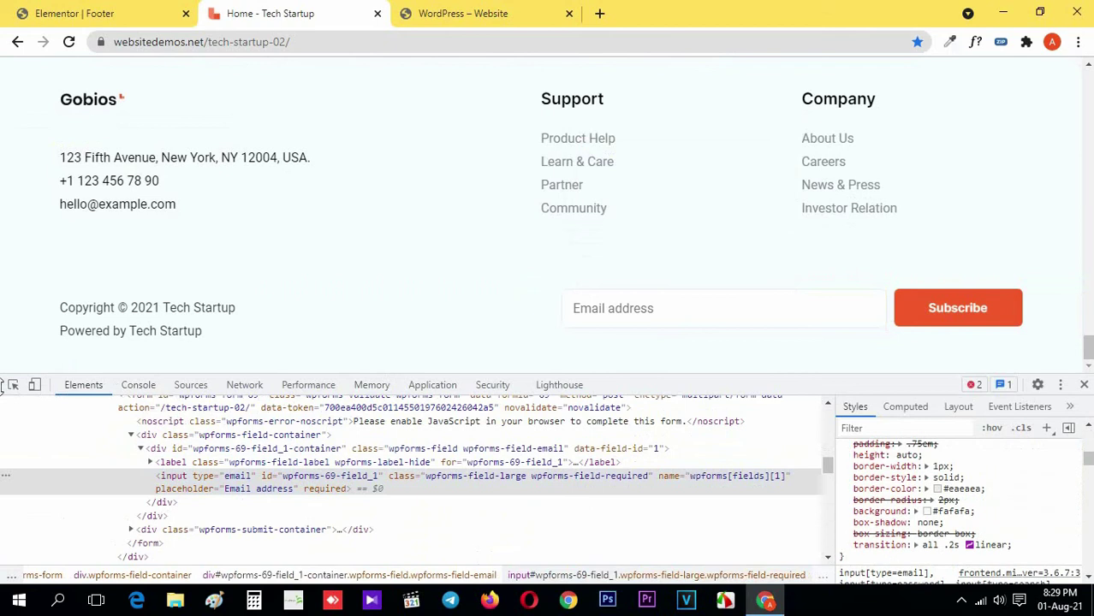
Inspect the demo's email field in the developer tools and copy its border color code, #eaeaea.
key("ctrl+shift+c")
left_click(734, 296)
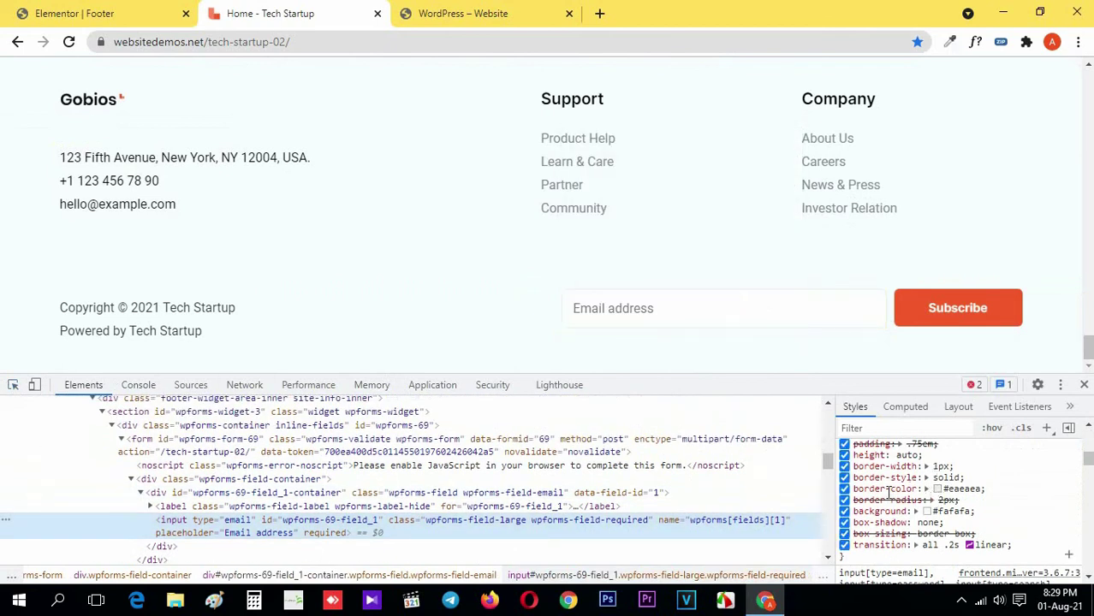
left_click(961, 489)
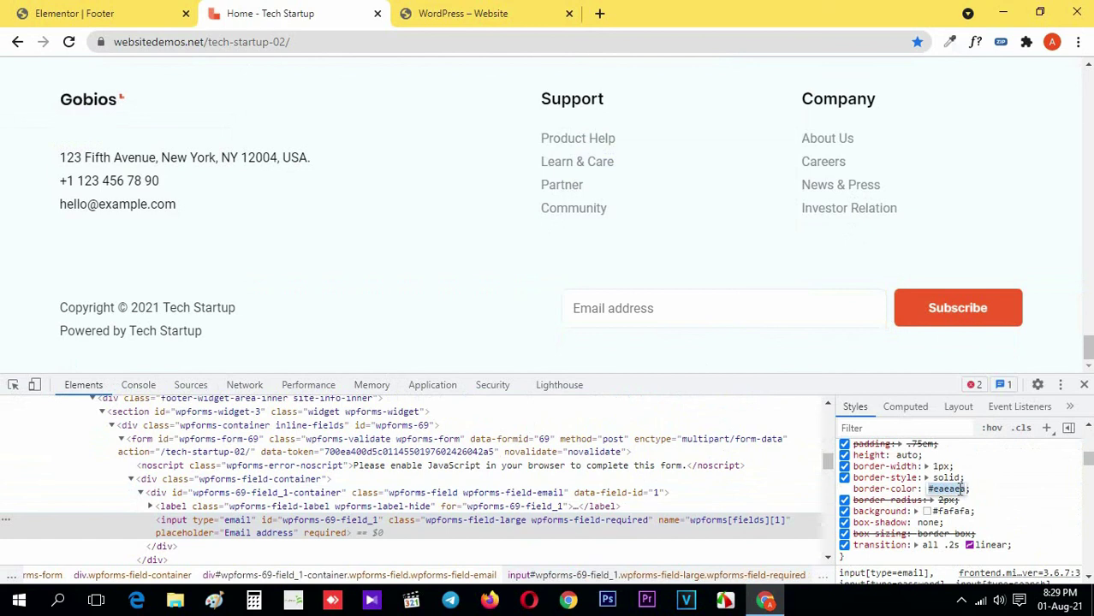
left_click(1084, 384)
Set the footer form field's border width to 1 on all sides and its border color to #eaeaea.
key("ctrl+Page_Up")
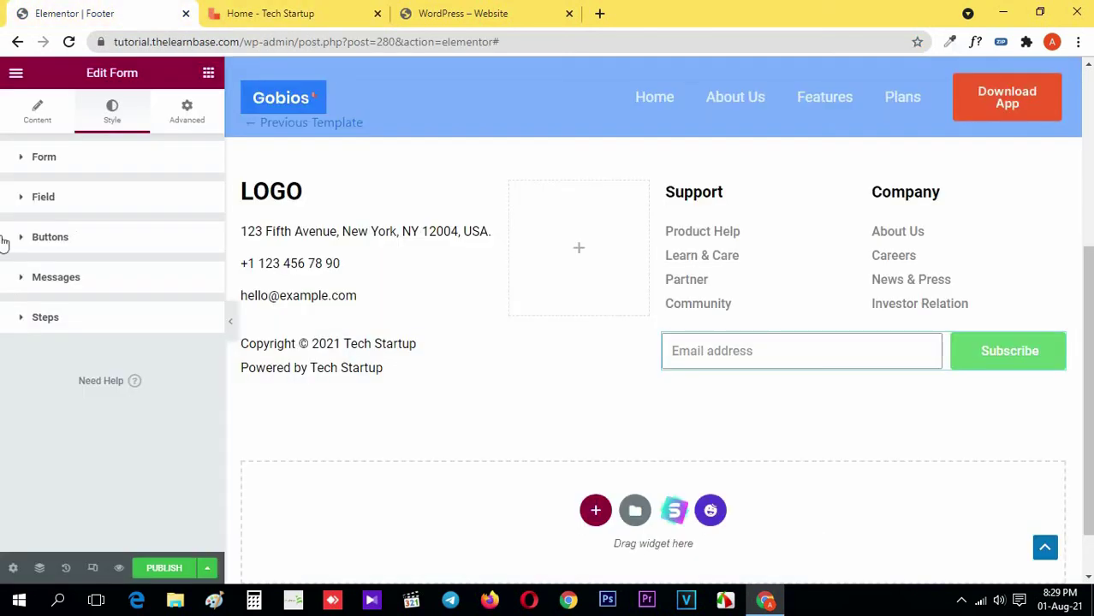
left_click(77, 205)
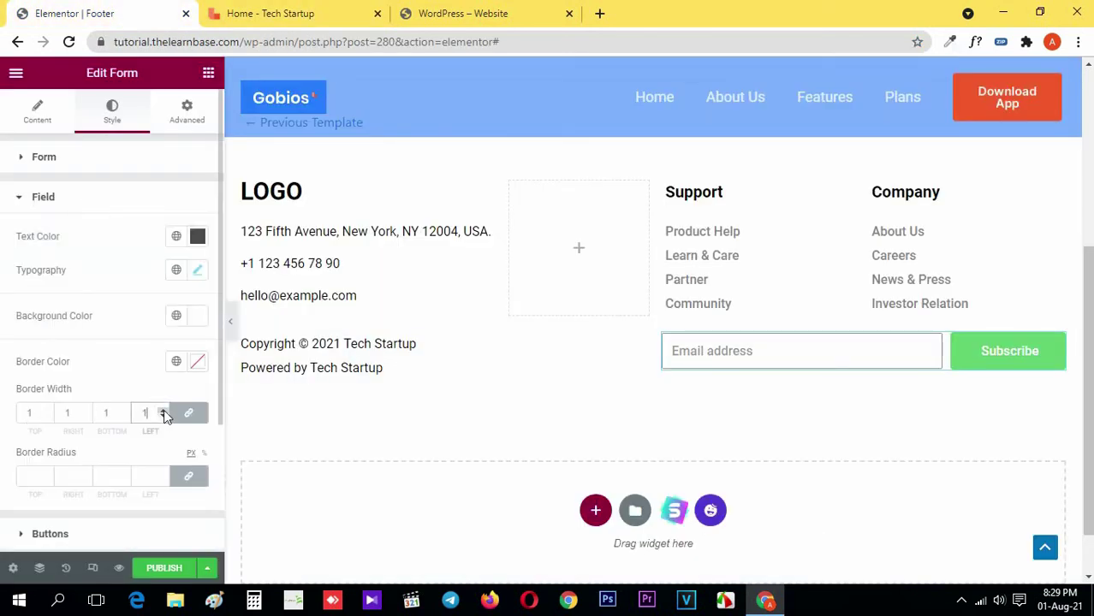
left_click(198, 361)
key("ctrl+v")
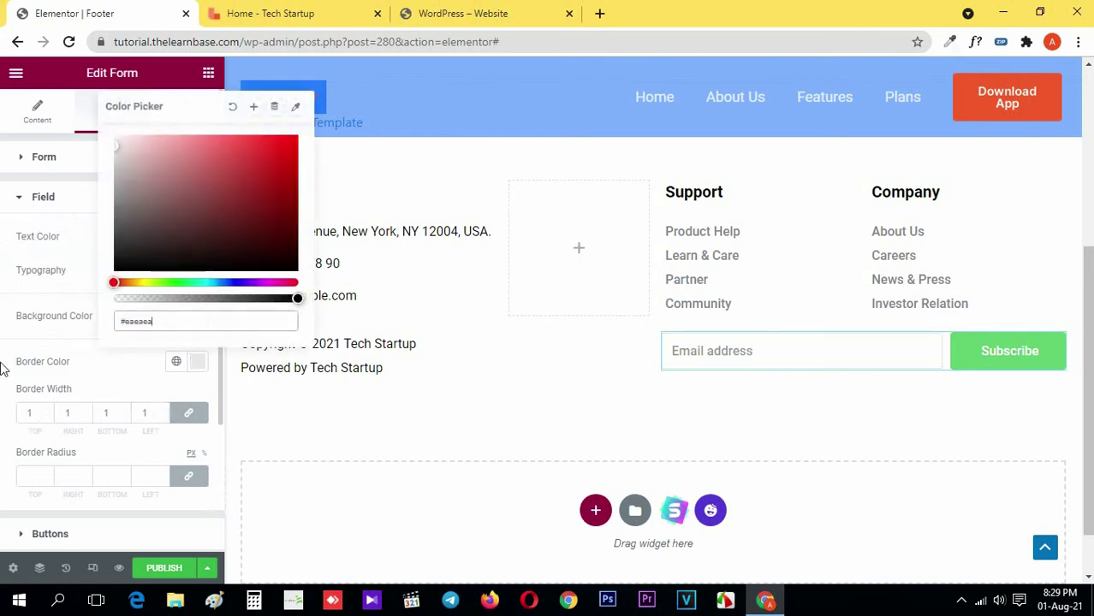
Set the form field's border radius to 10 px on all corners, comparing it with the demo's email field.
left_click(30, 417)
left_click(265, 13)
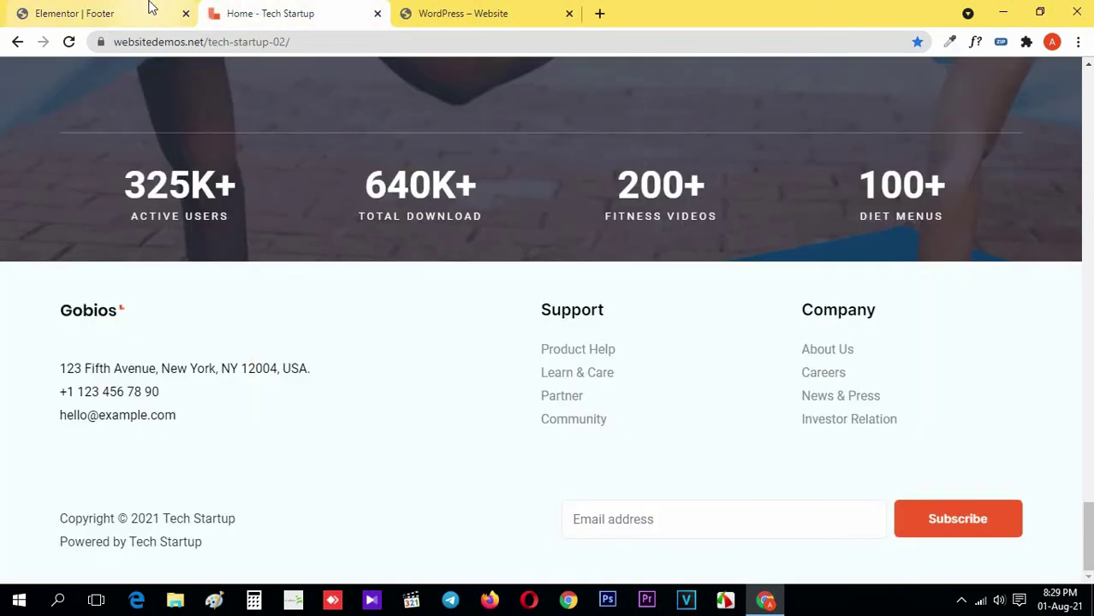
left_click(149, 7)
type("1")
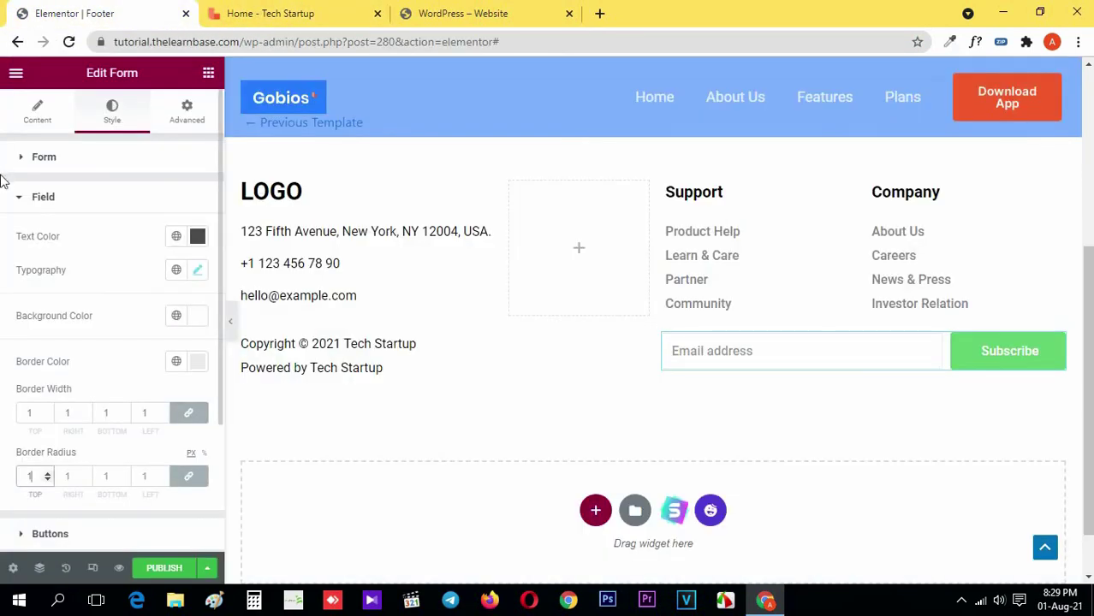
type("0")
left_click(271, 13)
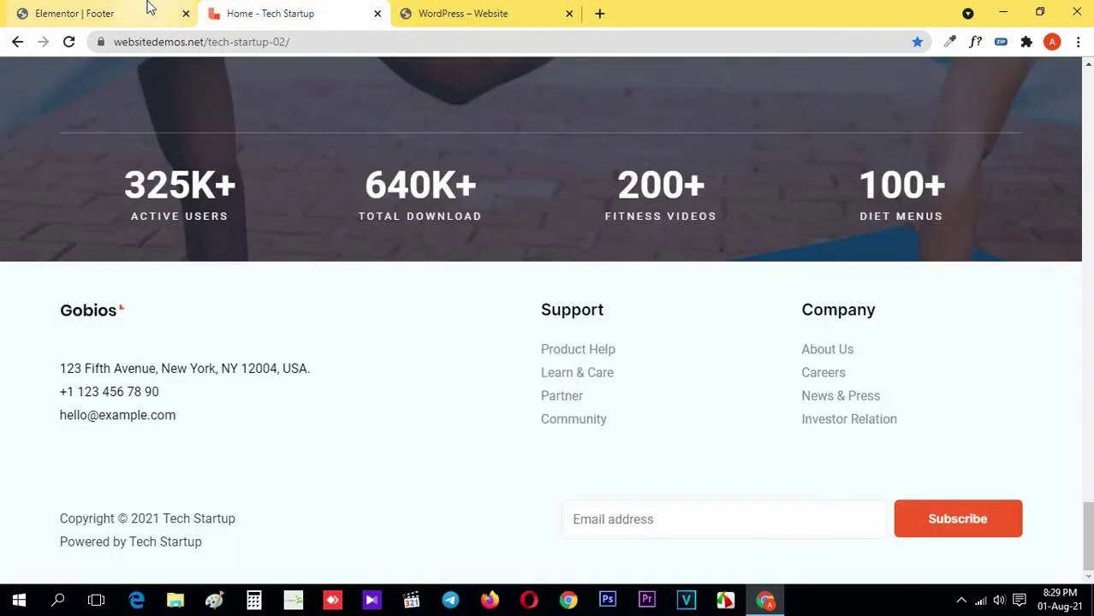
left_click(146, 7)
left_click_drag(40, 478, 6, 485)
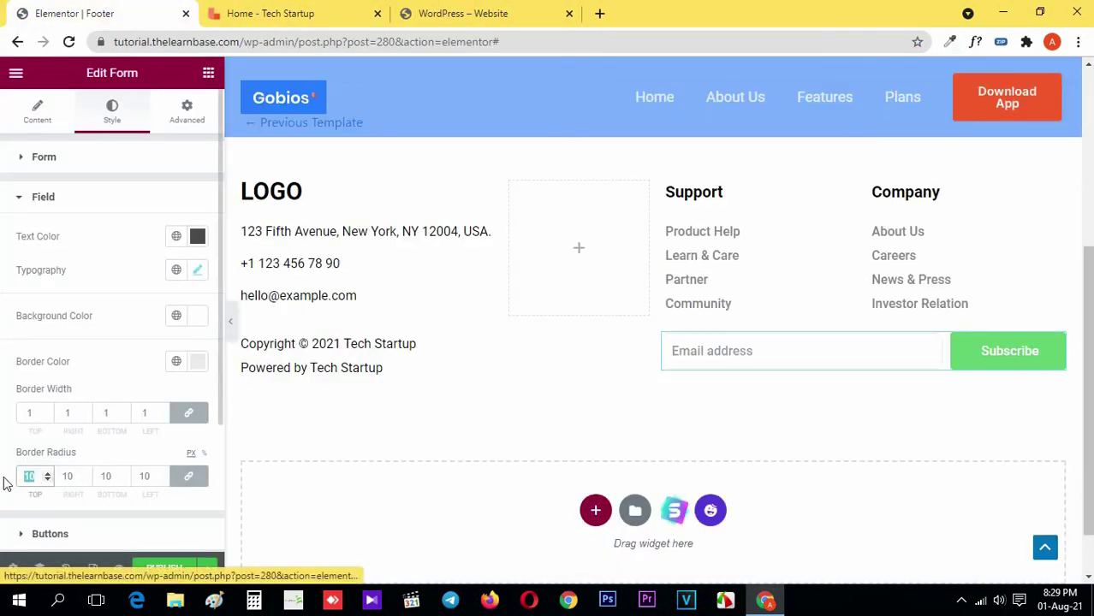
left_click(63, 199)
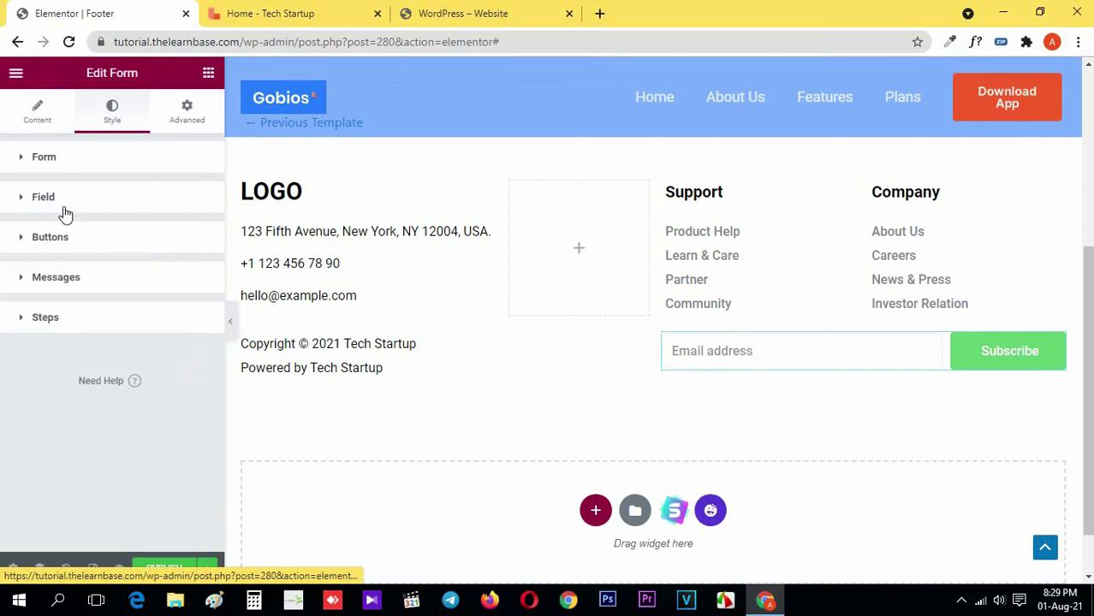
Inspect the demo's Subscribe button in the developer tools and copy its background color code, #f45a2a.
left_click(51, 238)
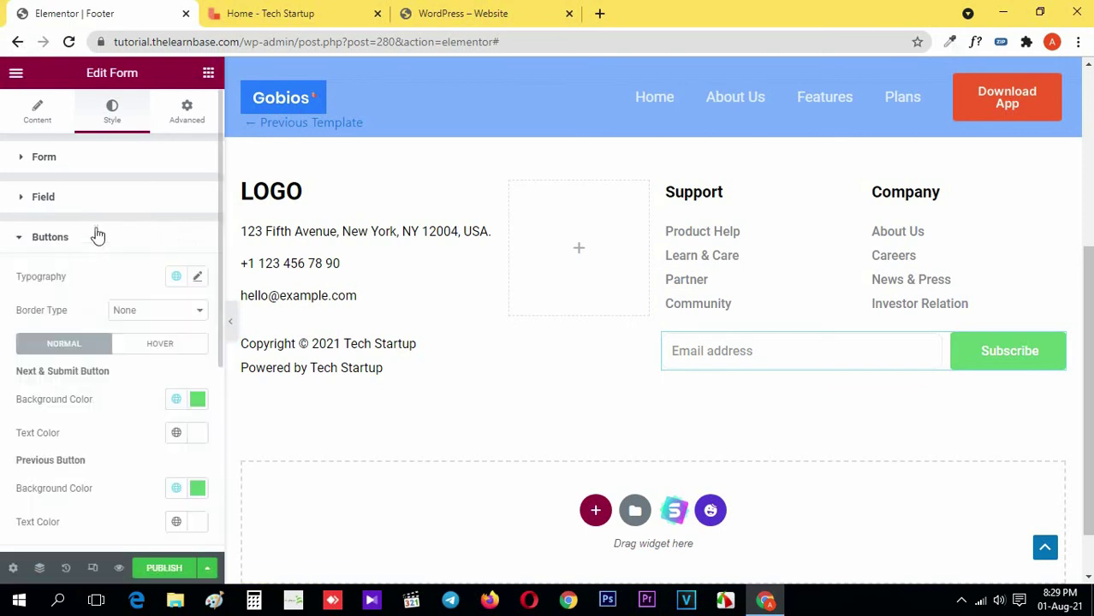
left_click(270, 13)
right_click(447, 553)
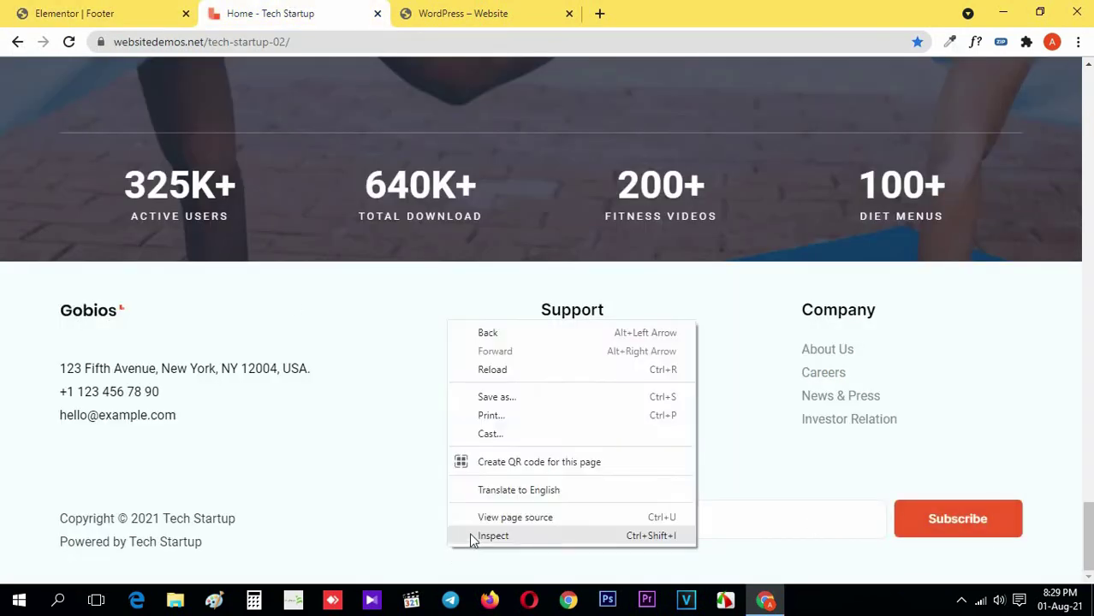
left_click(471, 537)
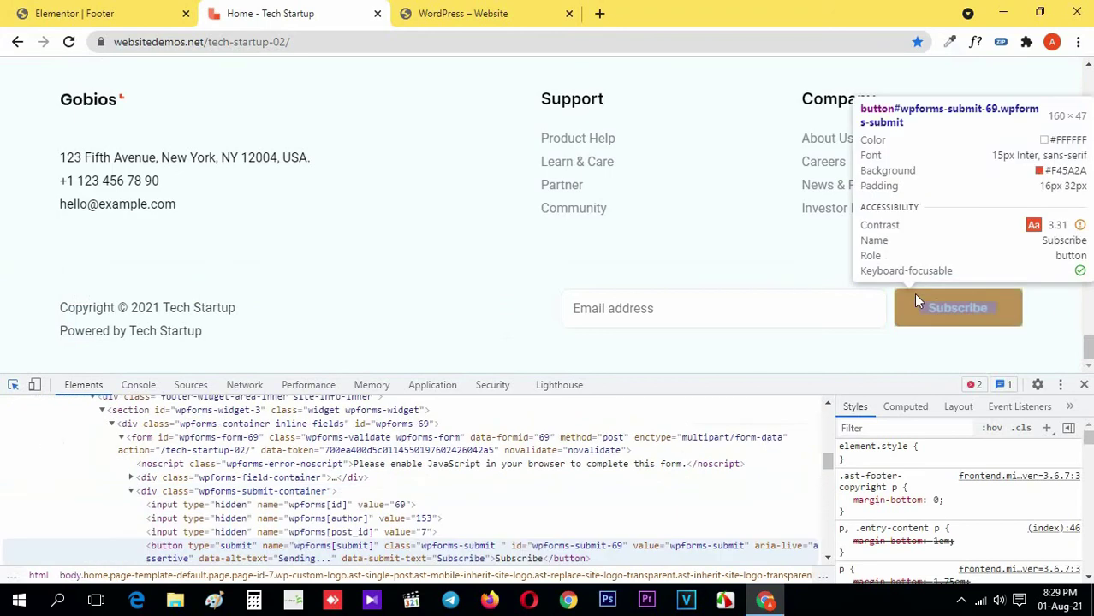
left_click(913, 293)
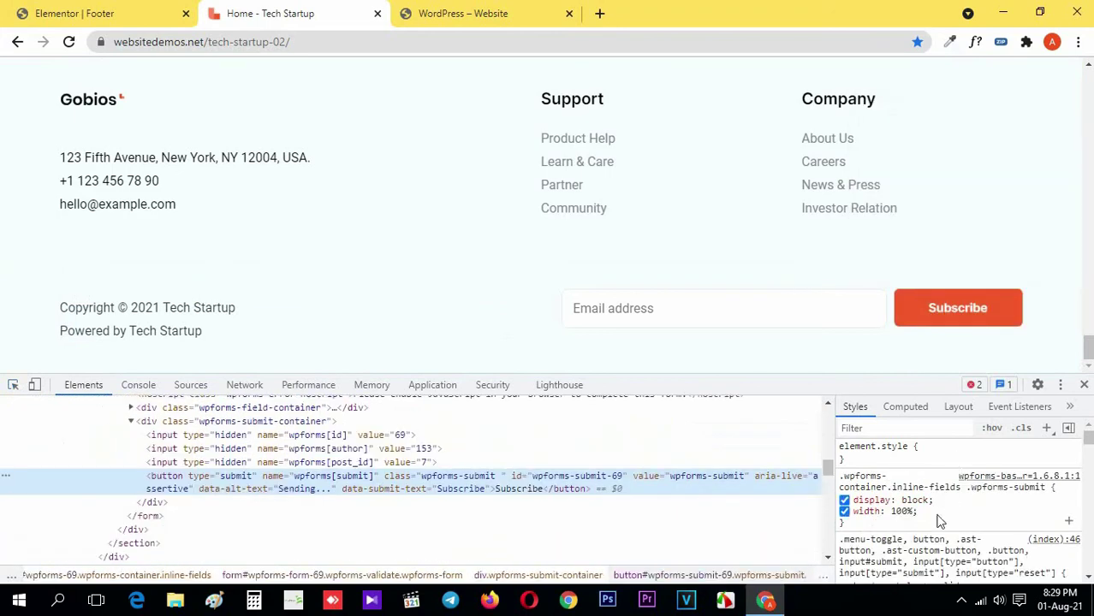
scroll(935, 504, "down", 3)
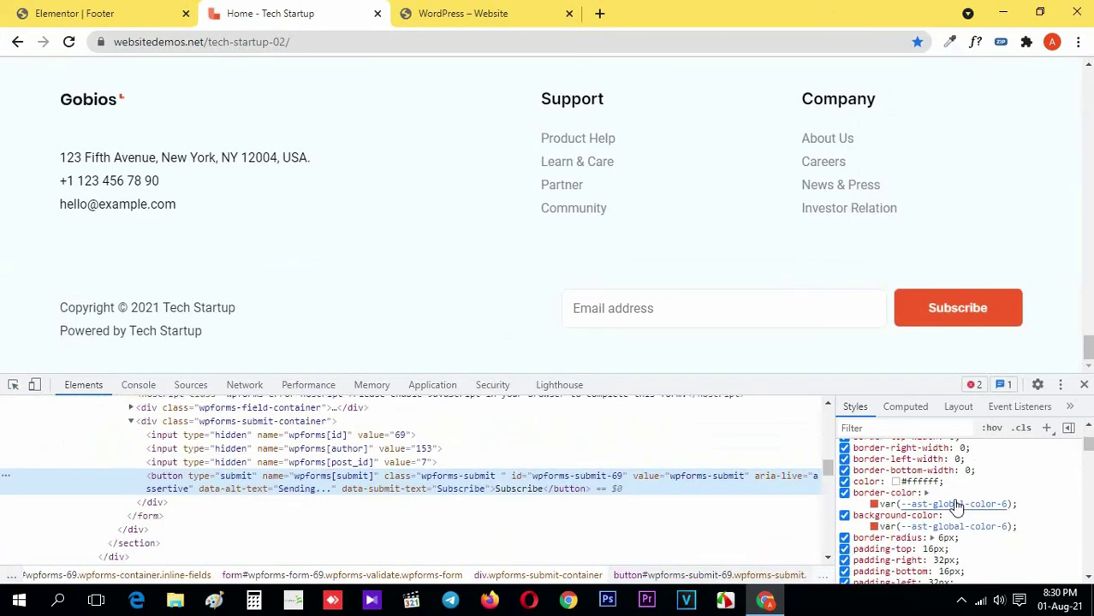
left_click(956, 505)
left_click(998, 507)
key("ctrl+c")
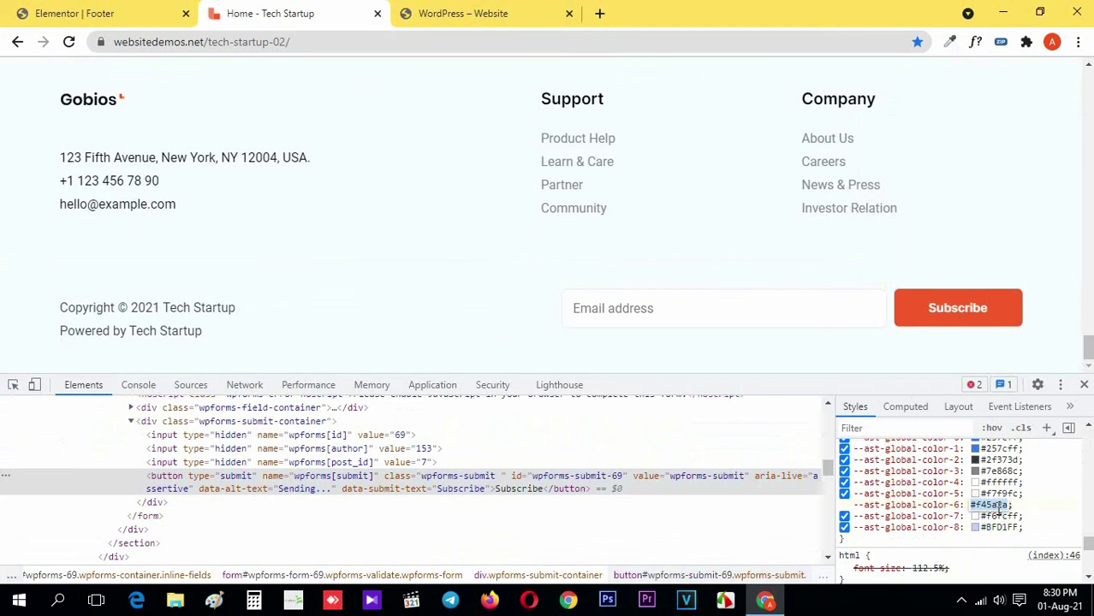
left_click(1084, 384)
Set the footer form's submit button background color to #f45a2a for the normal state.
left_click(77, 13)
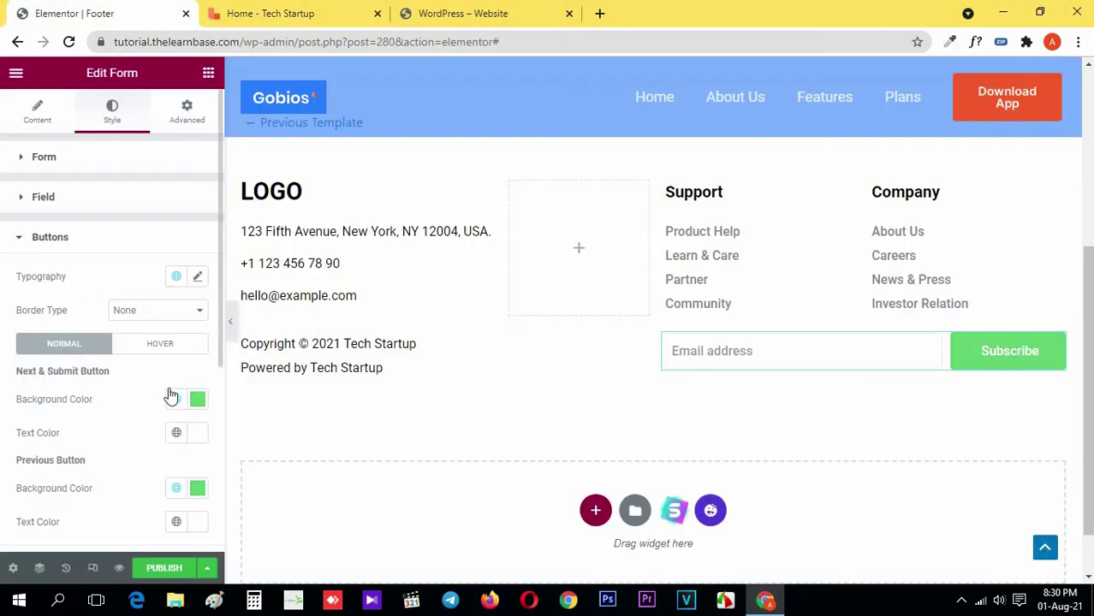
left_click(198, 399)
key("ctrl+v")
left_click(5, 379)
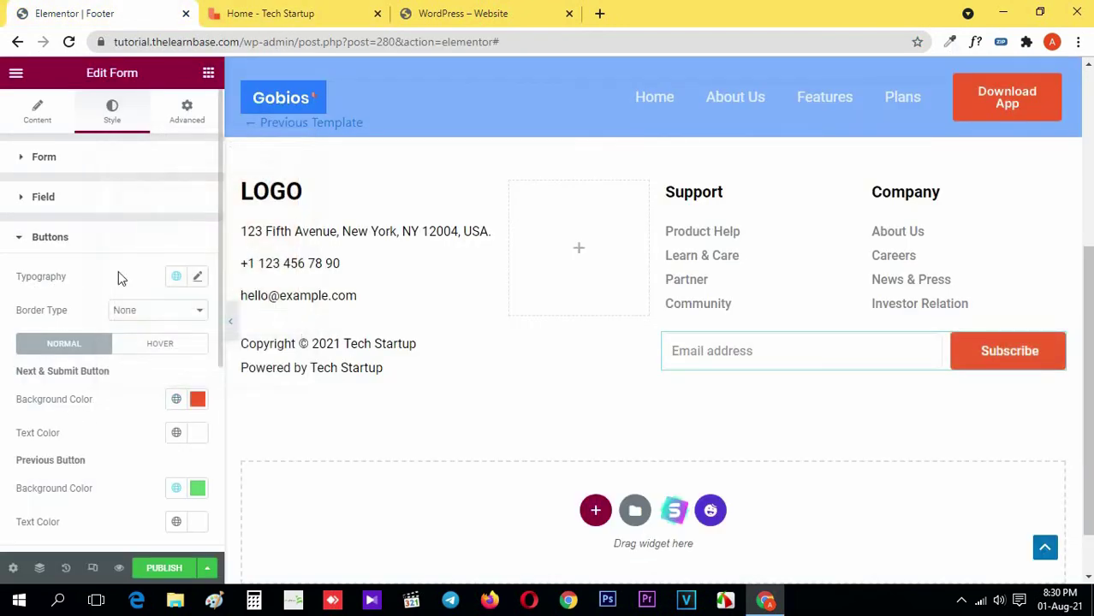
Sample the hover color of the demo's Subscribe button and set the form's submit button hover background to #257CFF.
left_click(270, 13)
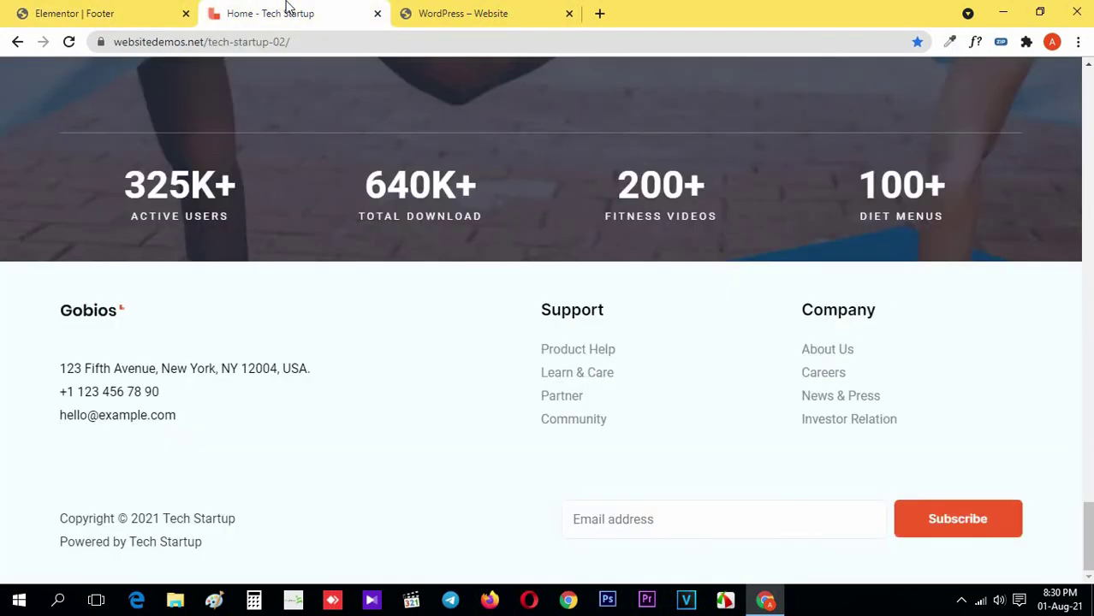
left_click(950, 45)
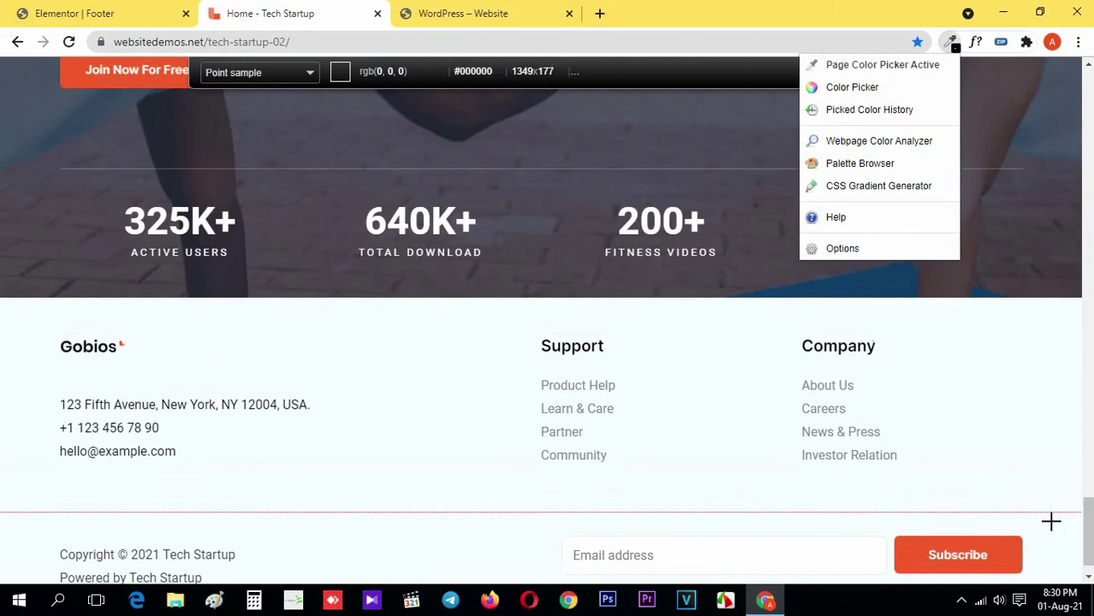
left_click(1011, 550)
left_click(74, 13)
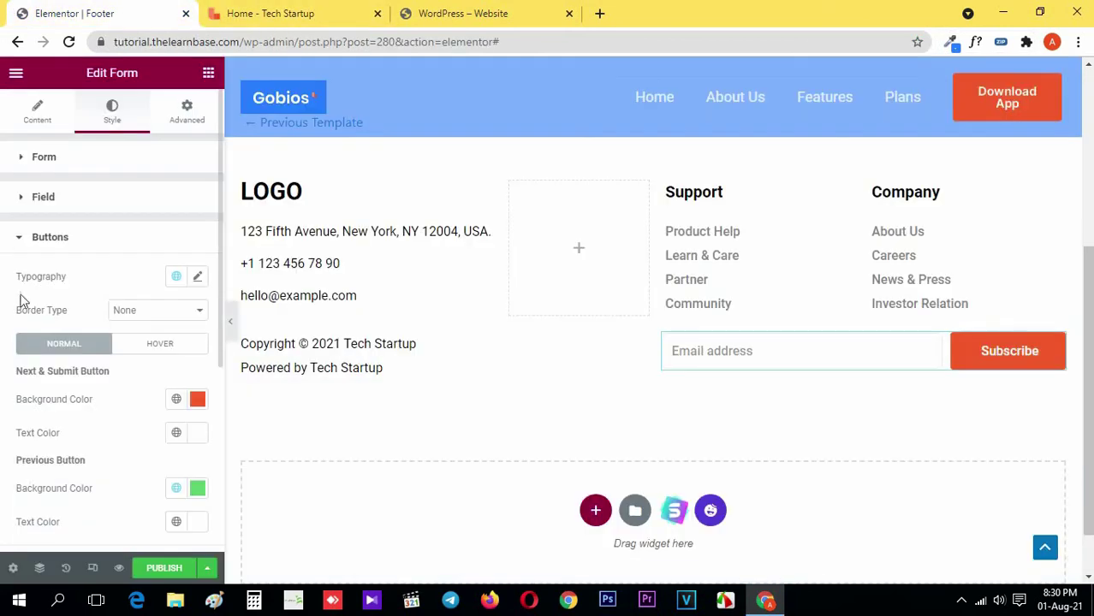
left_click(163, 346)
left_click(198, 402)
key("ctrl+v")
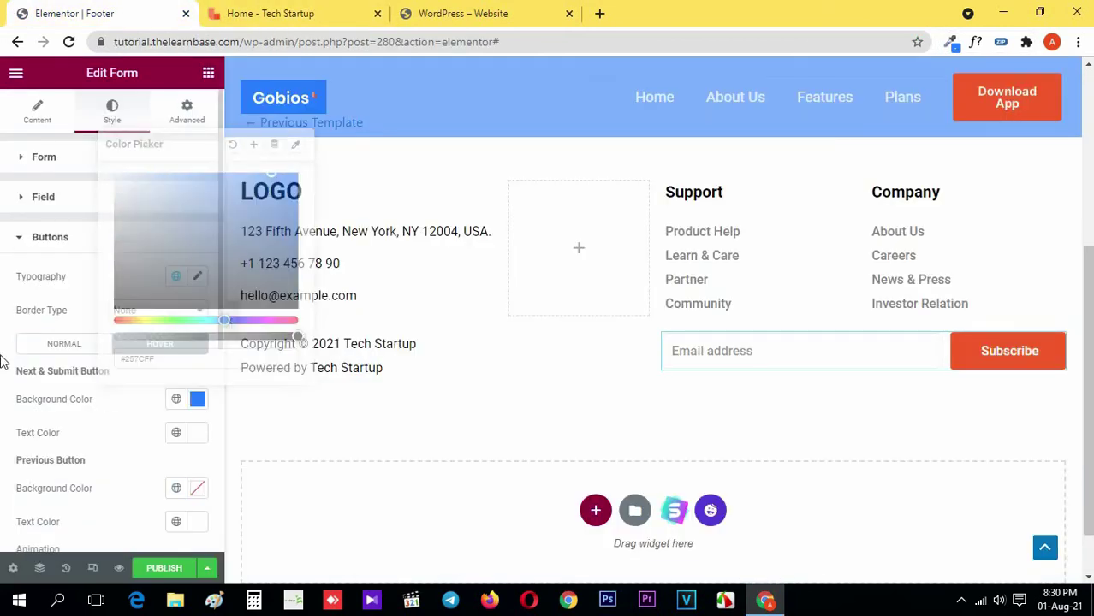
Inspect the demo's Subscribe button with WhatFont and read its font weight, size and line height.
left_click(283, 13)
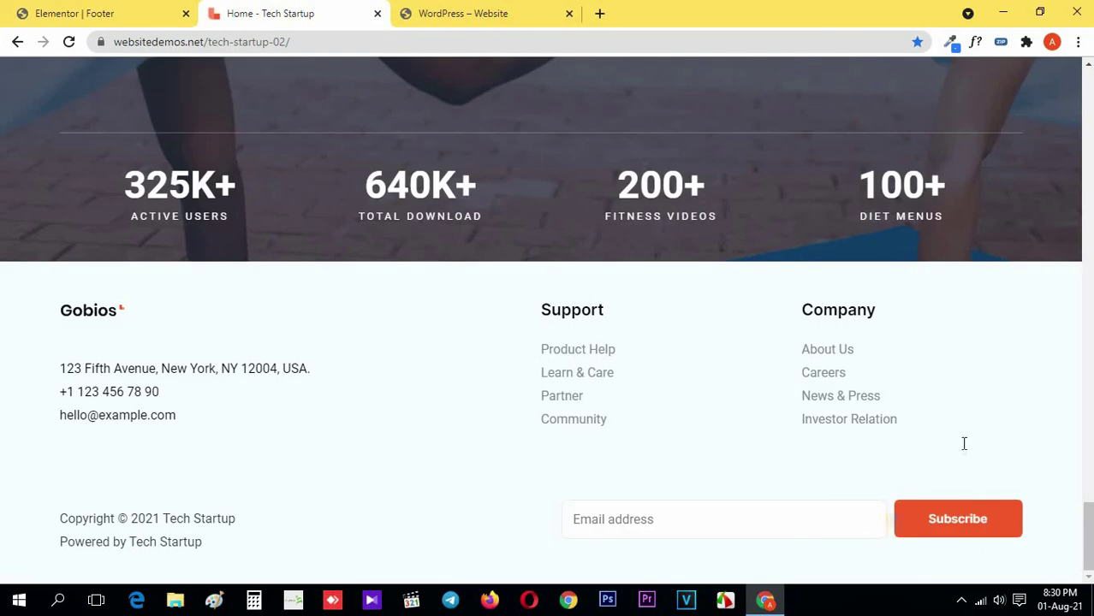
left_click(975, 42)
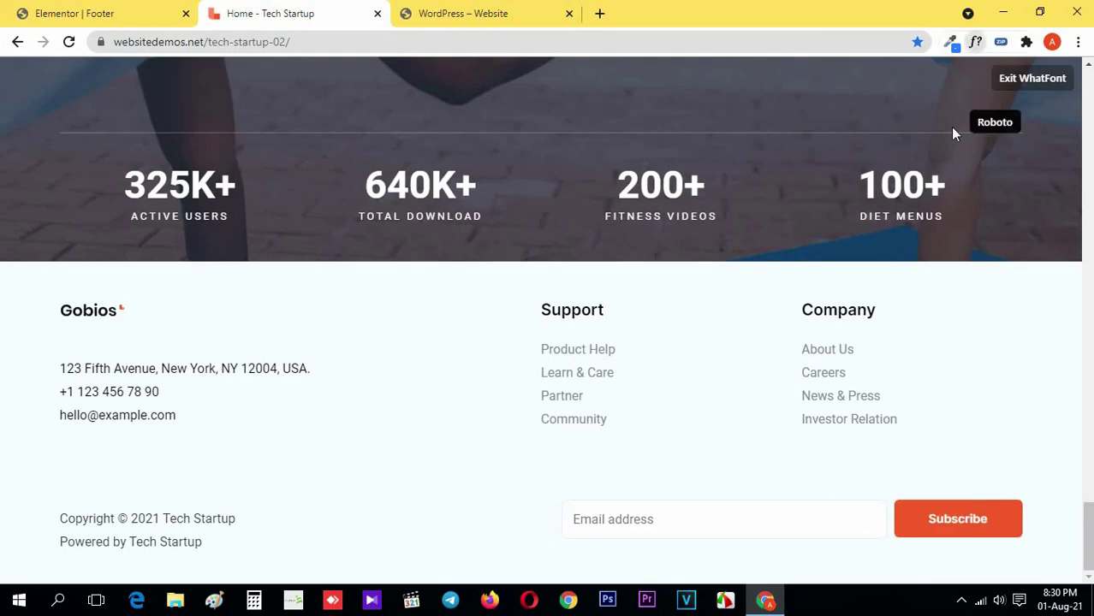
left_click(945, 520)
scroll(825, 427, "down", 3)
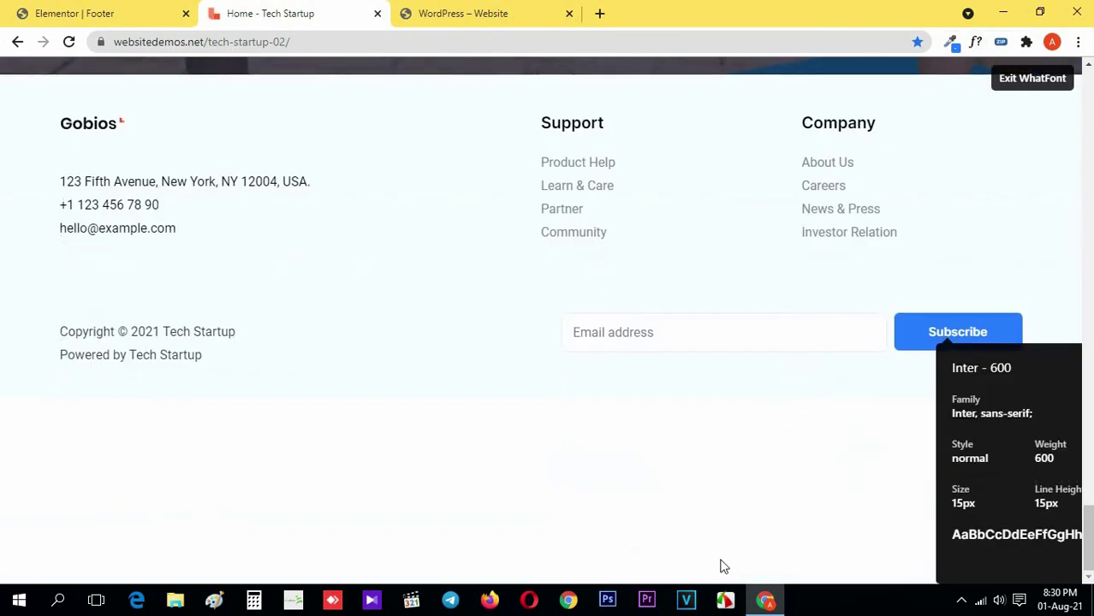
left_click(1031, 78)
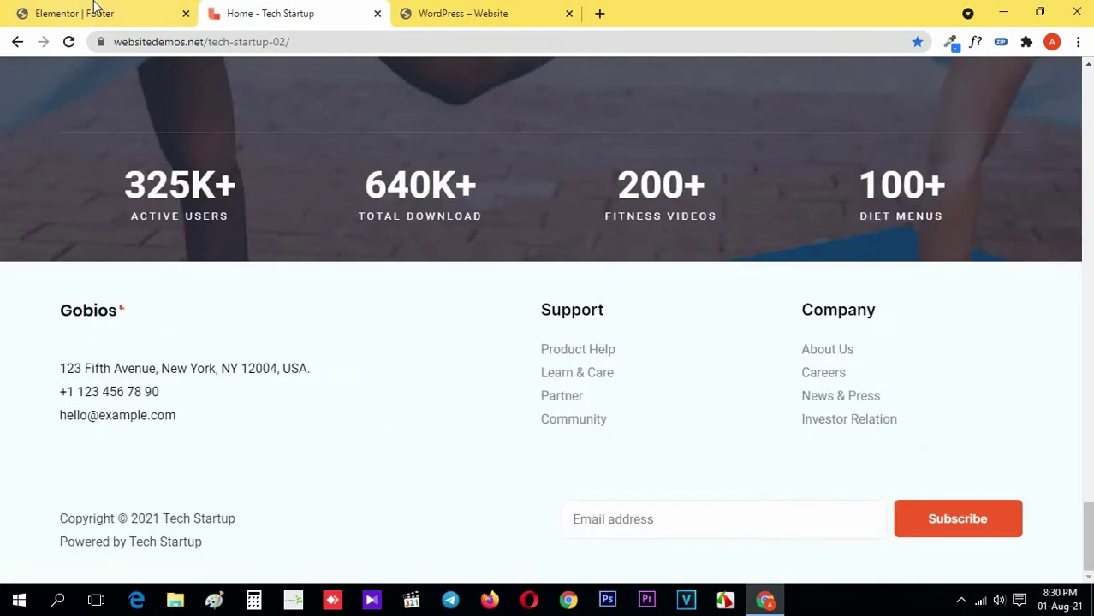
Set the form button's typography to size 15 px, weight 600 and line height 15 px.
left_click(75, 12)
left_click(198, 277)
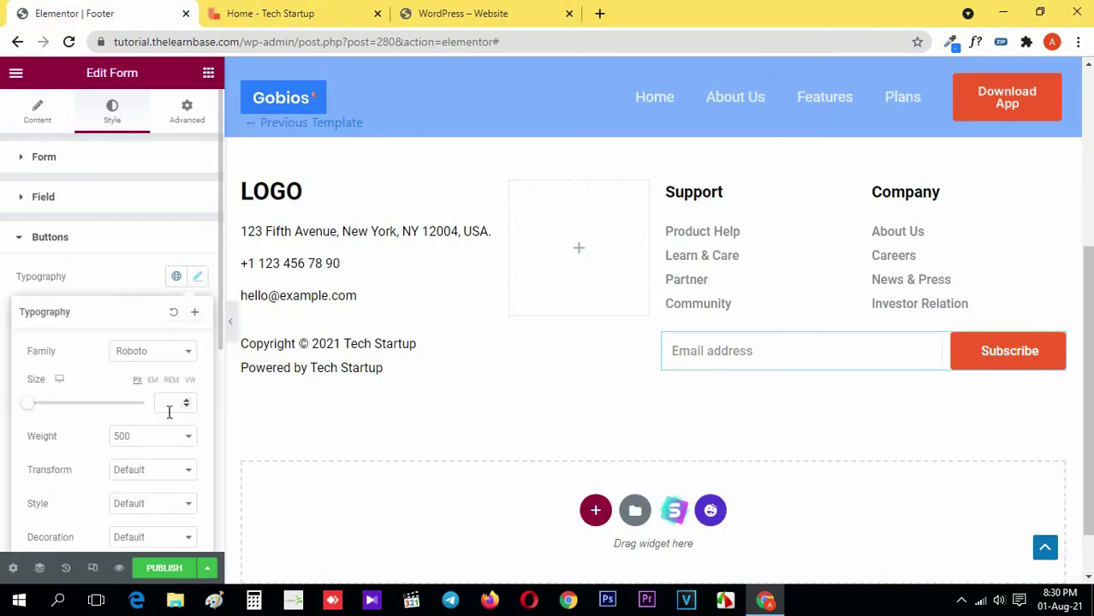
type("15")
scroll(174, 414, "down", 2)
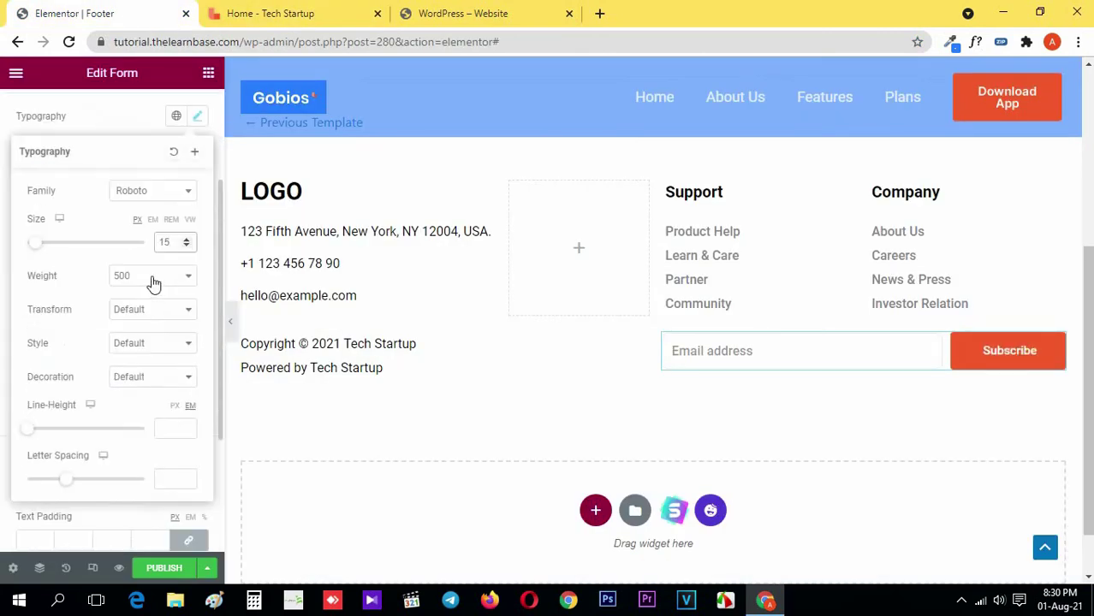
left_click(167, 427)
type("15")
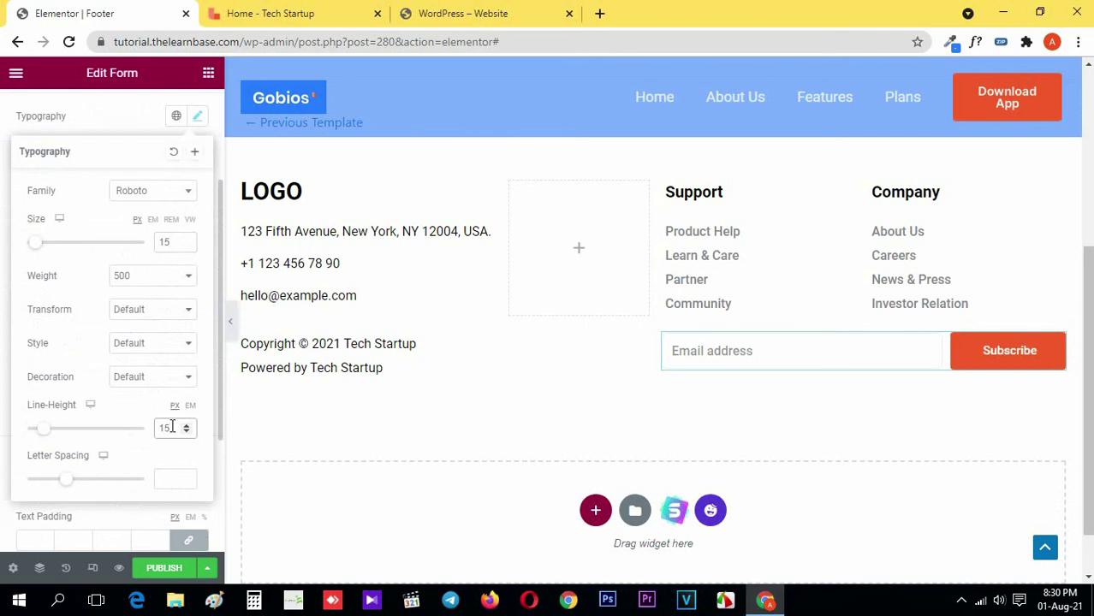
left_click(159, 289)
left_click(128, 353)
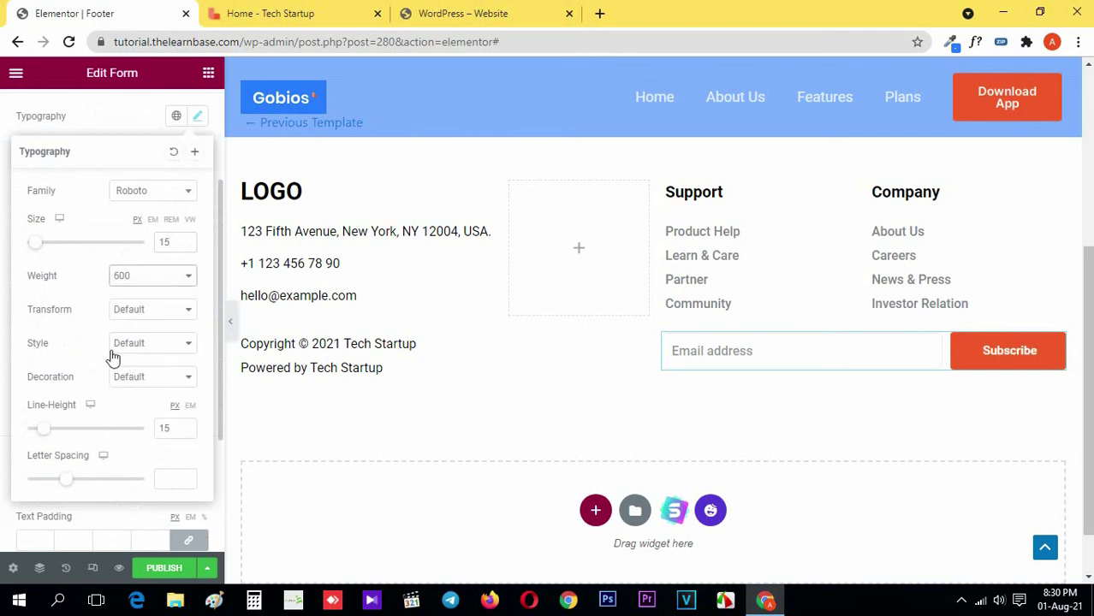
scroll(76, 261, "up", 2)
left_click(72, 242)
Preview the footer with the editor panel hidden and compare its layout and colors with the demo's footer.
left_click(208, 74)
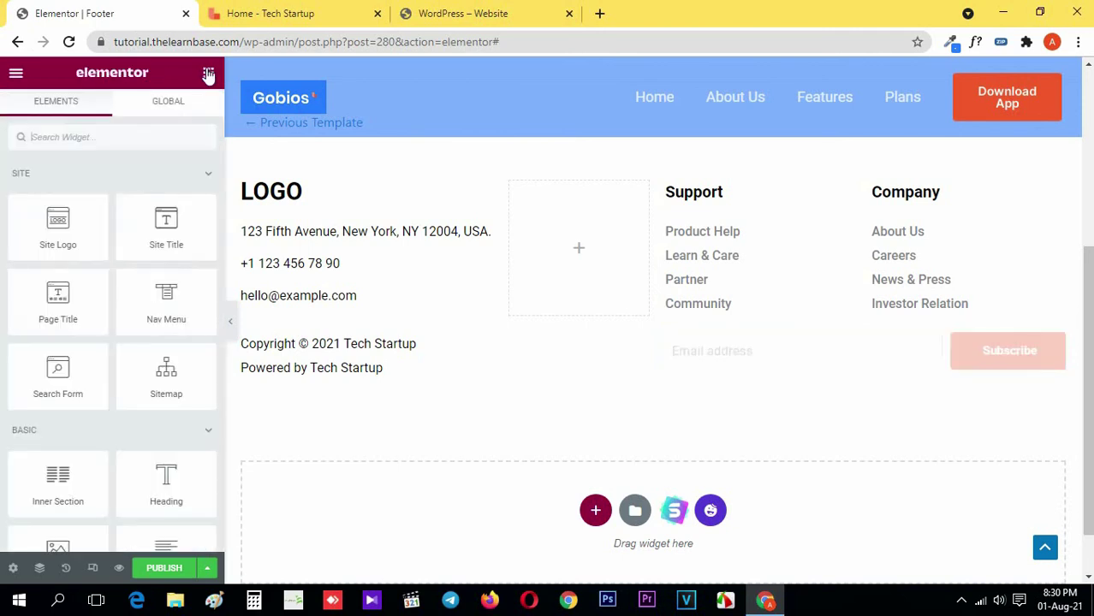
left_click(324, 8)
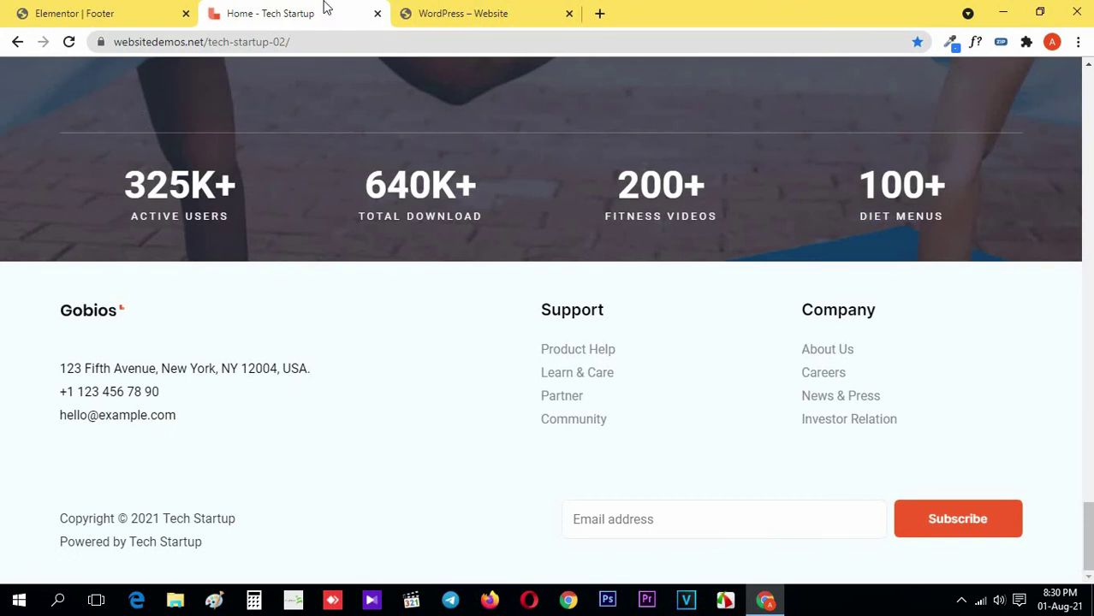
left_click(146, 11)
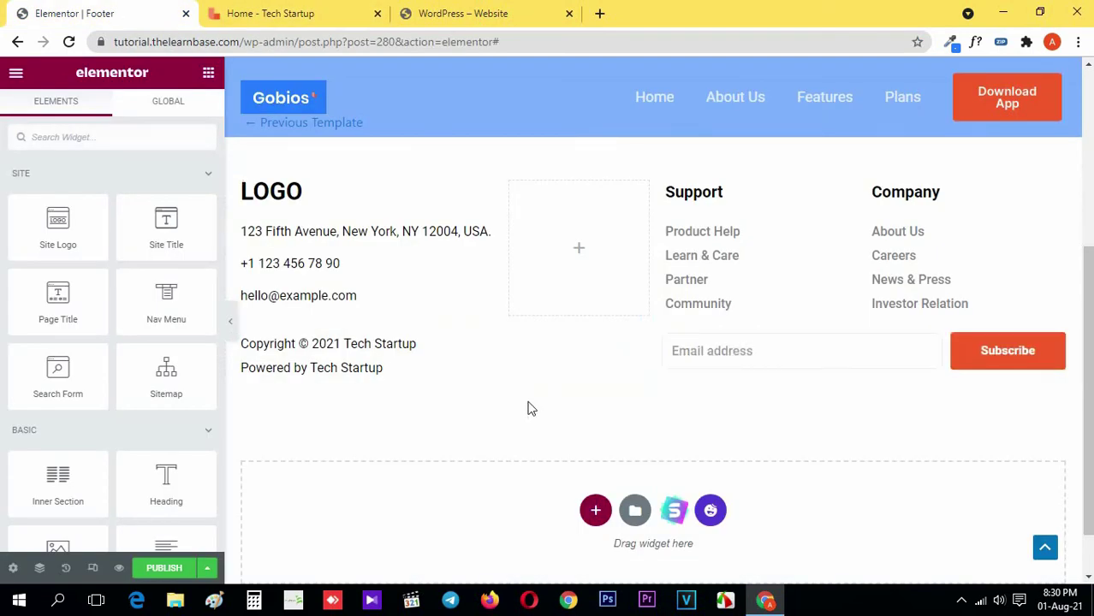
left_click(228, 321)
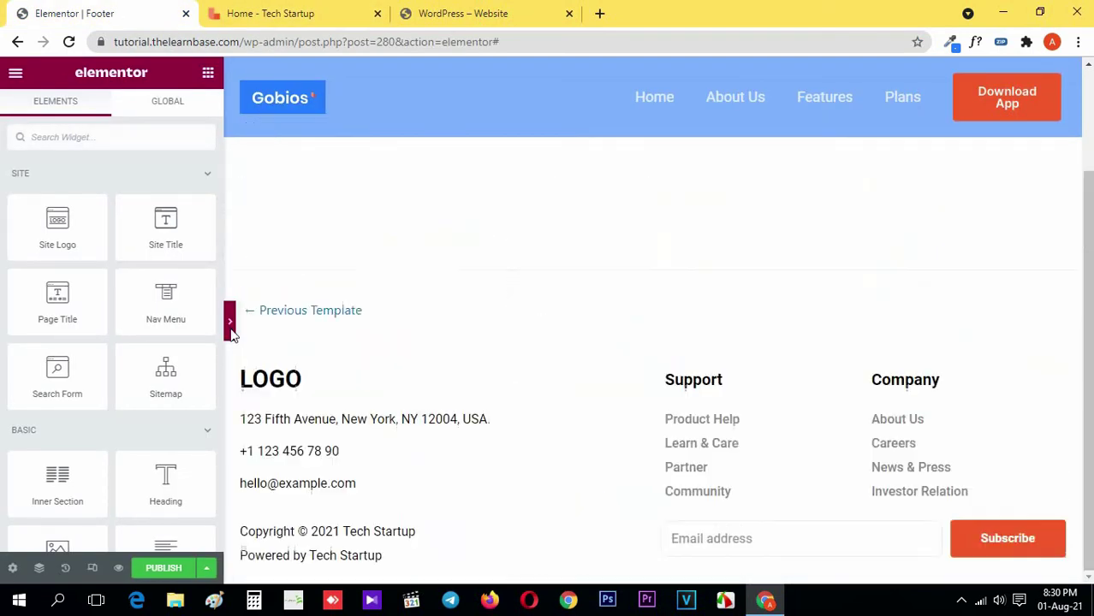
left_click(268, 11)
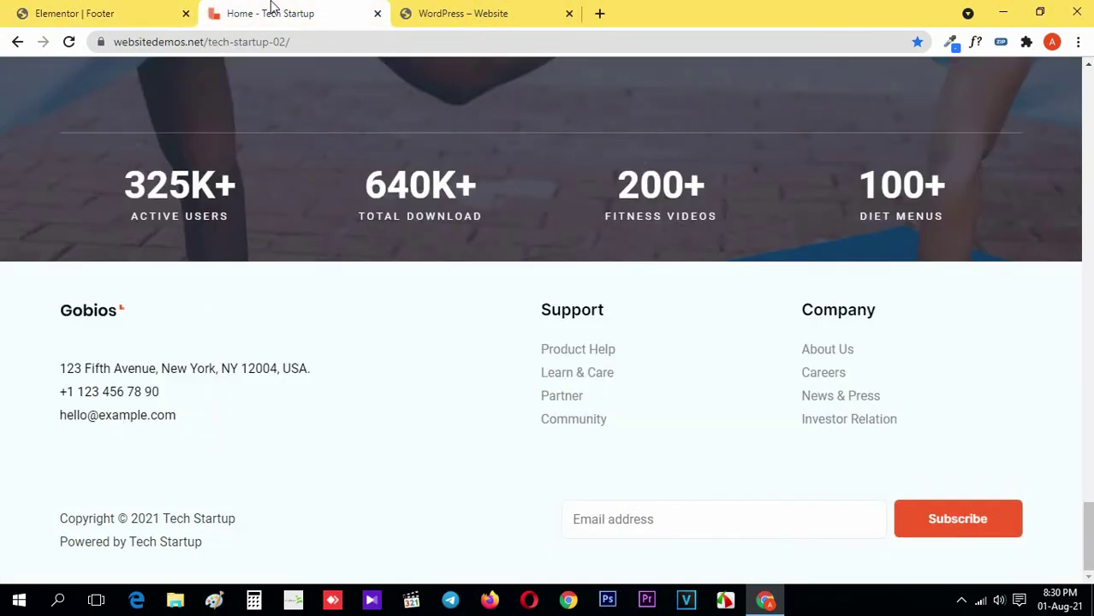
Compare the footer's spacing with the demo's and add a Spacer between the contact and link columns and the copyright row.
left_click(85, 6)
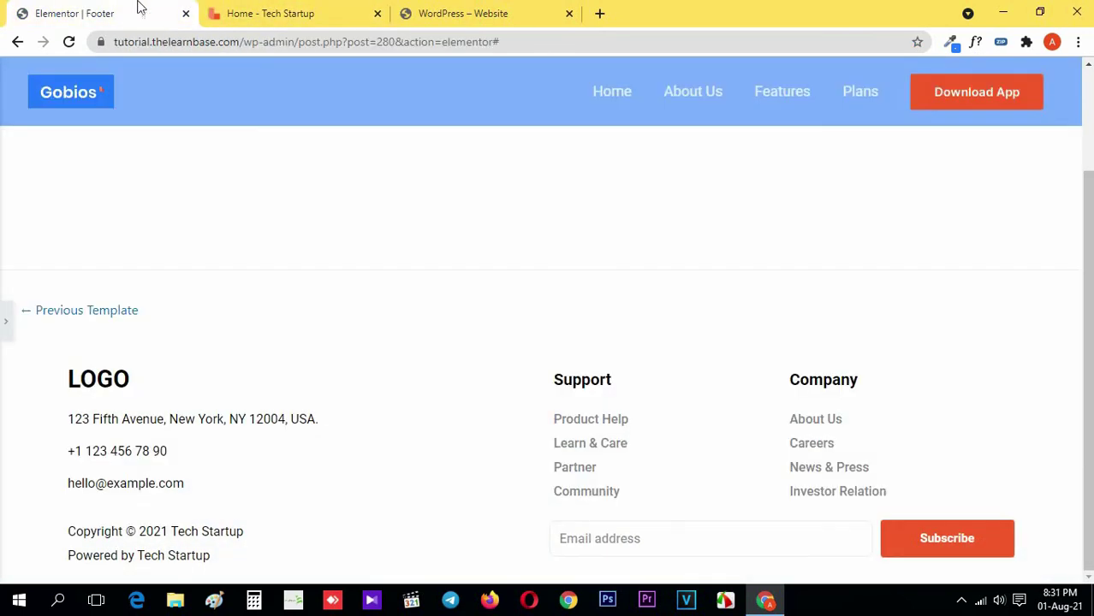
left_click(237, 9)
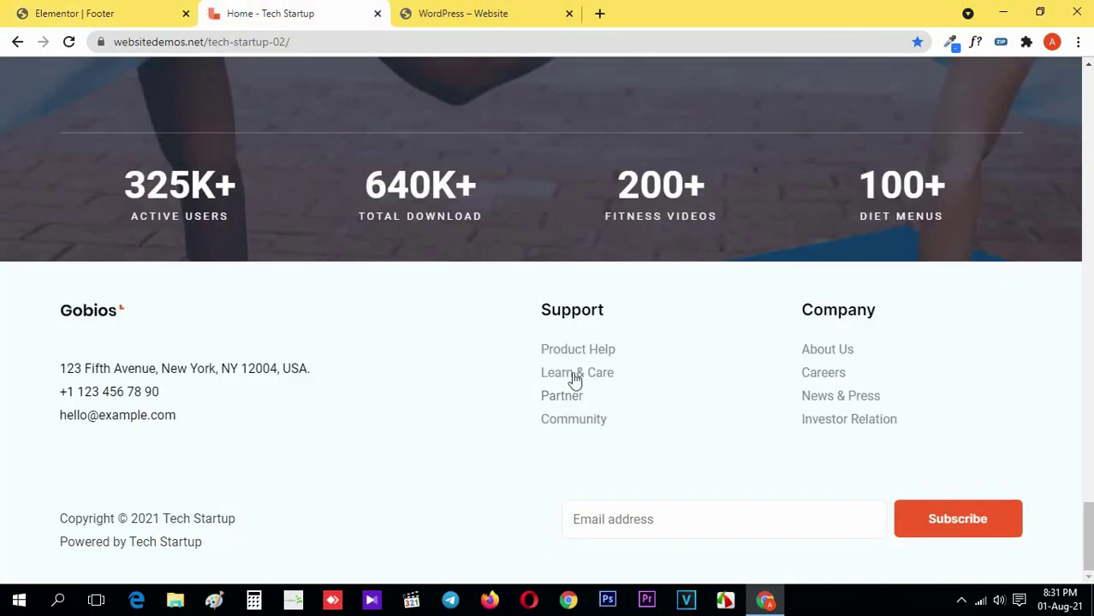
left_click(86, 12)
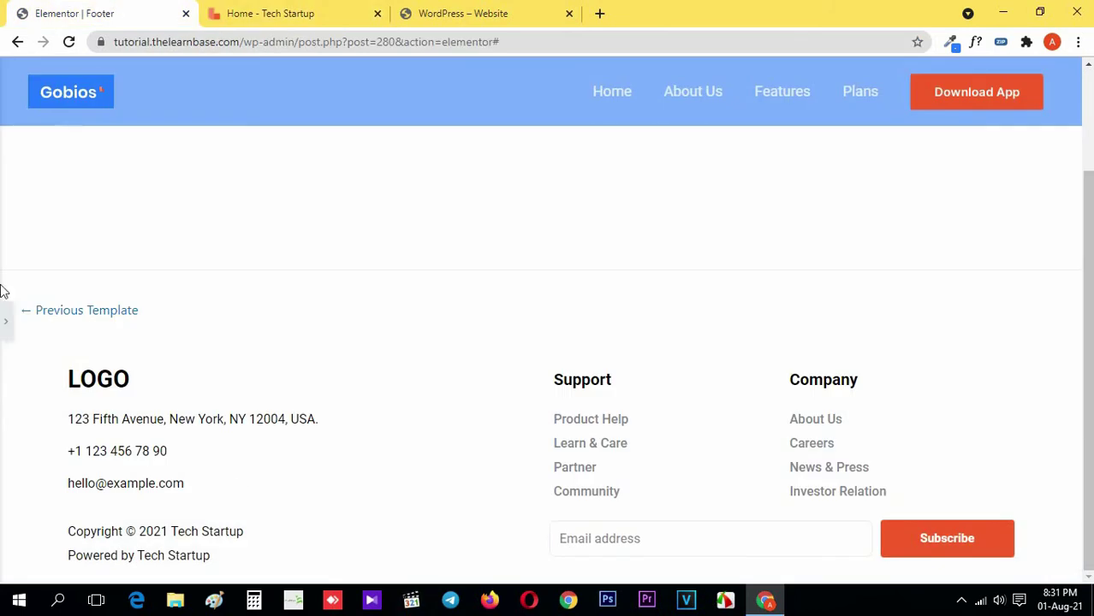
left_click(5, 310)
scroll(197, 477, "down", 5)
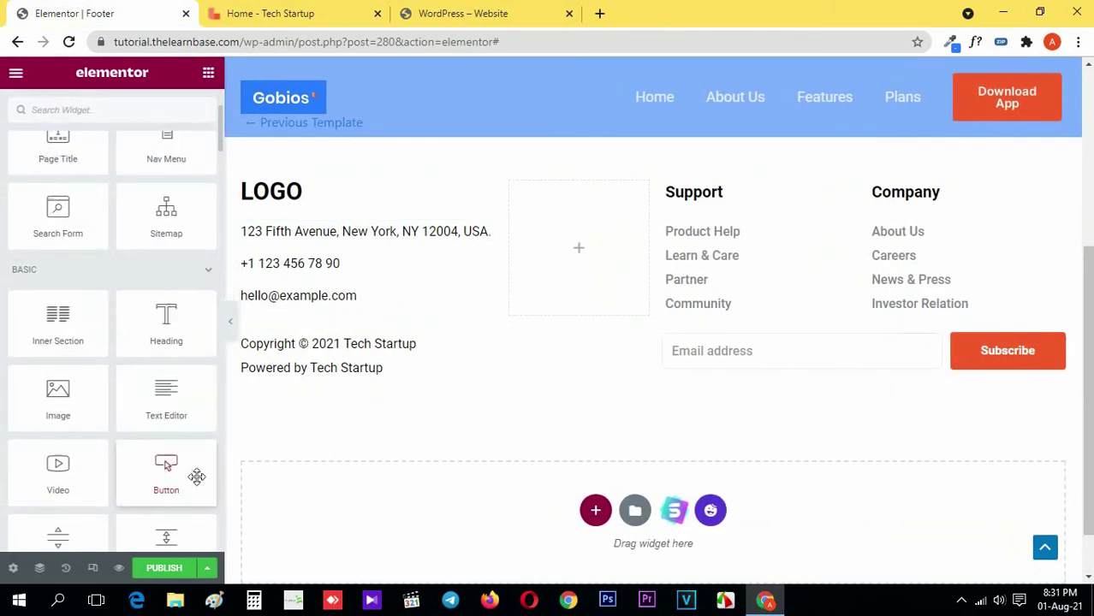
left_click_drag(171, 484, 670, 329)
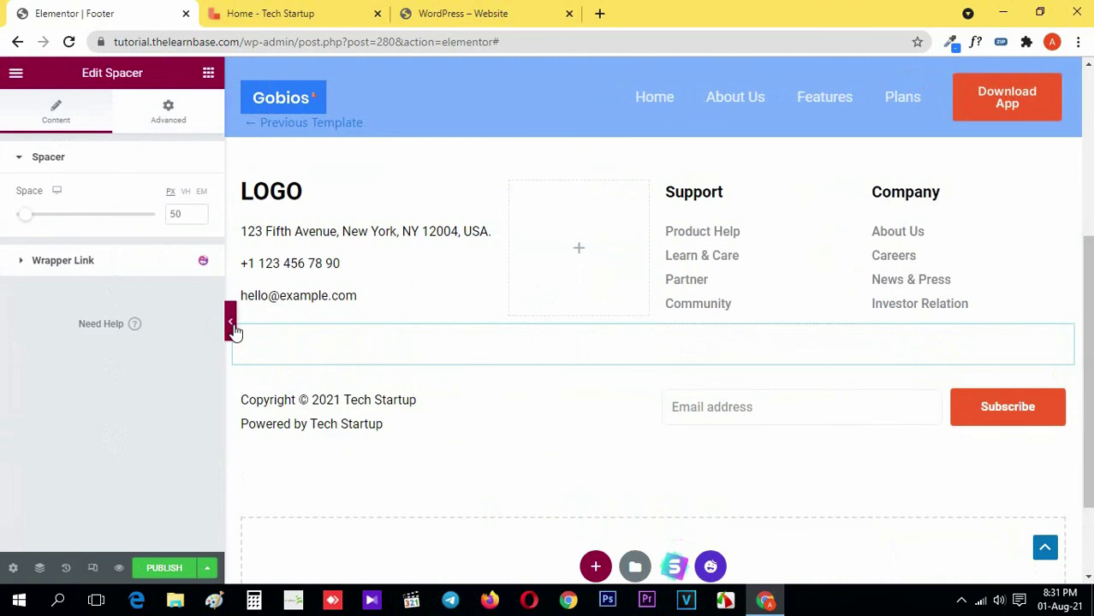
Preview the footer with the editor panel hidden and compare the gap above the copyright row with the demo's footer.
left_click(229, 322)
left_click(269, 10)
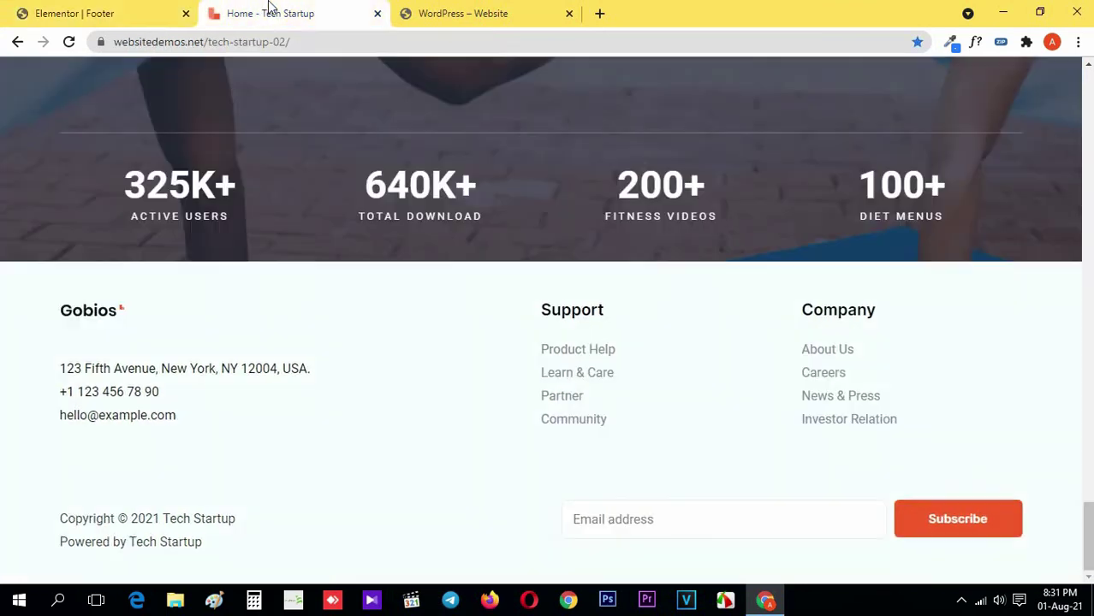
left_click(124, 9)
left_click(283, 12)
left_click(147, 8)
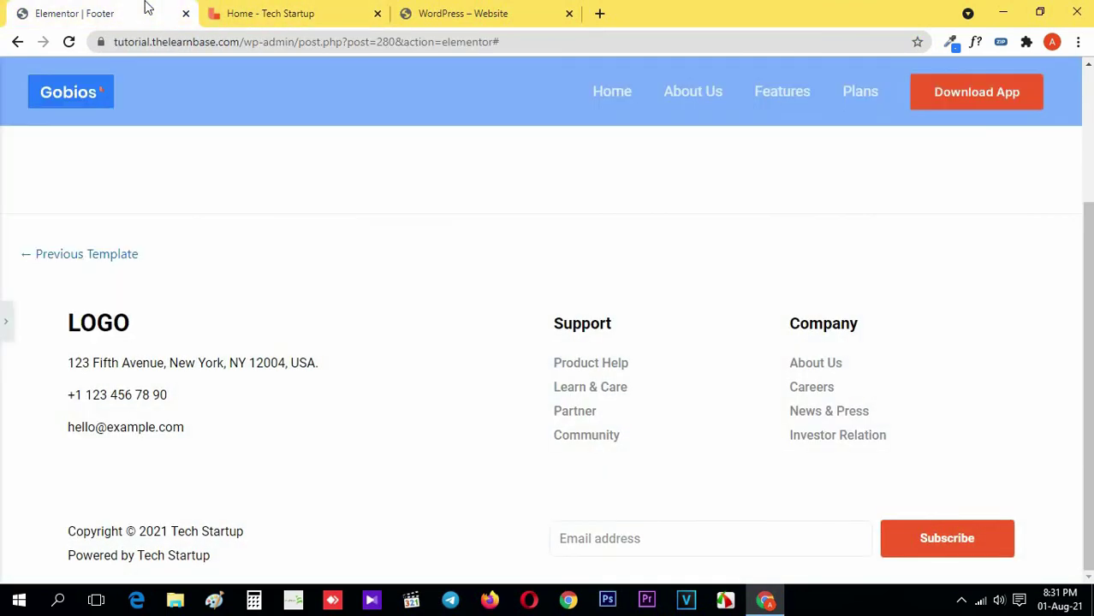
left_click(282, 13)
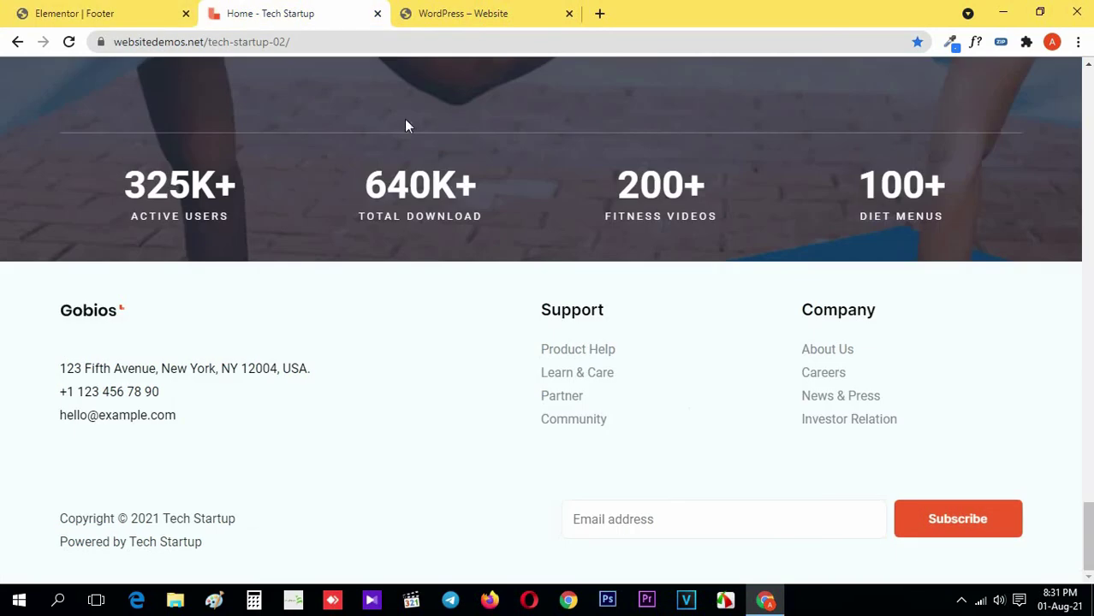
left_click(94, 11)
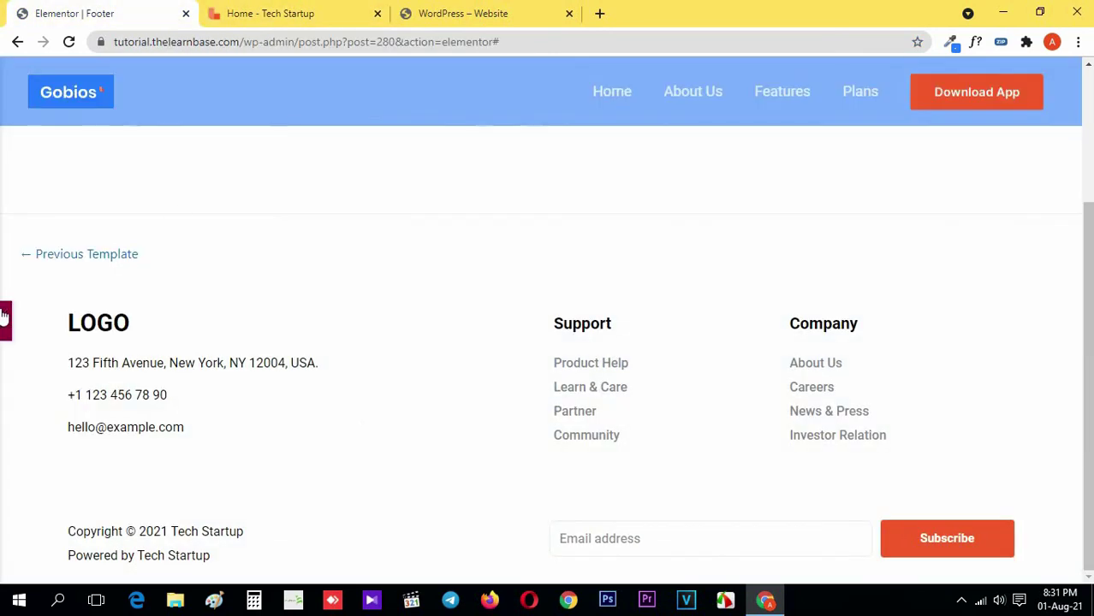
Add a Spacer below the copyright and subscribe form row and set its space to 10 px.
scroll(298, 368, "down", 2)
left_click(296, 368)
left_click(208, 73)
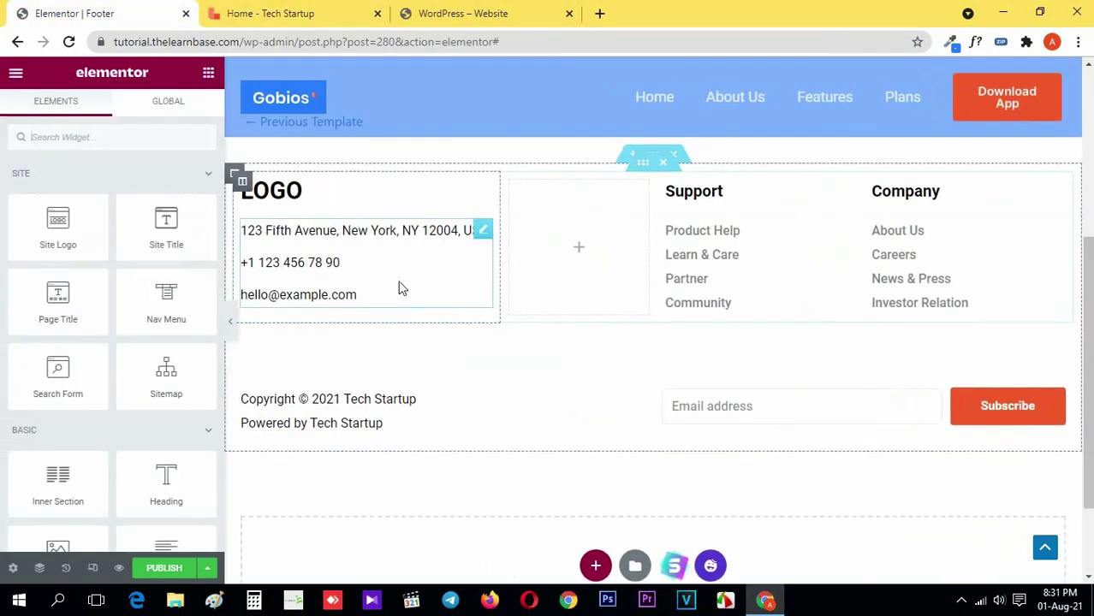
scroll(336, 391, "down", 1)
scroll(176, 488, "down", 3)
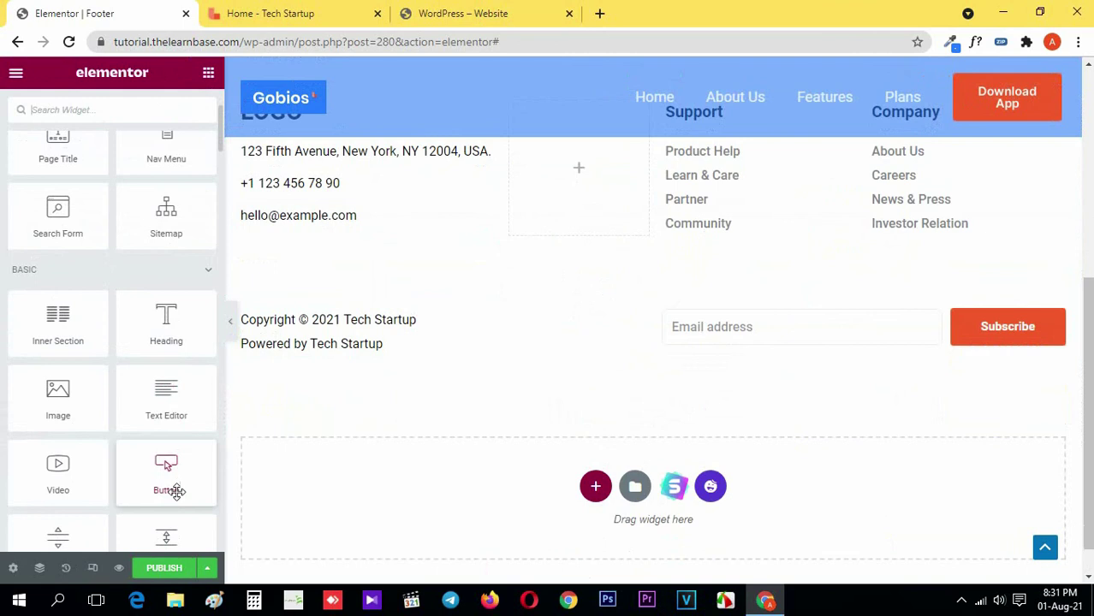
scroll(180, 458, "down", 1)
left_click_drag(177, 470, 652, 351)
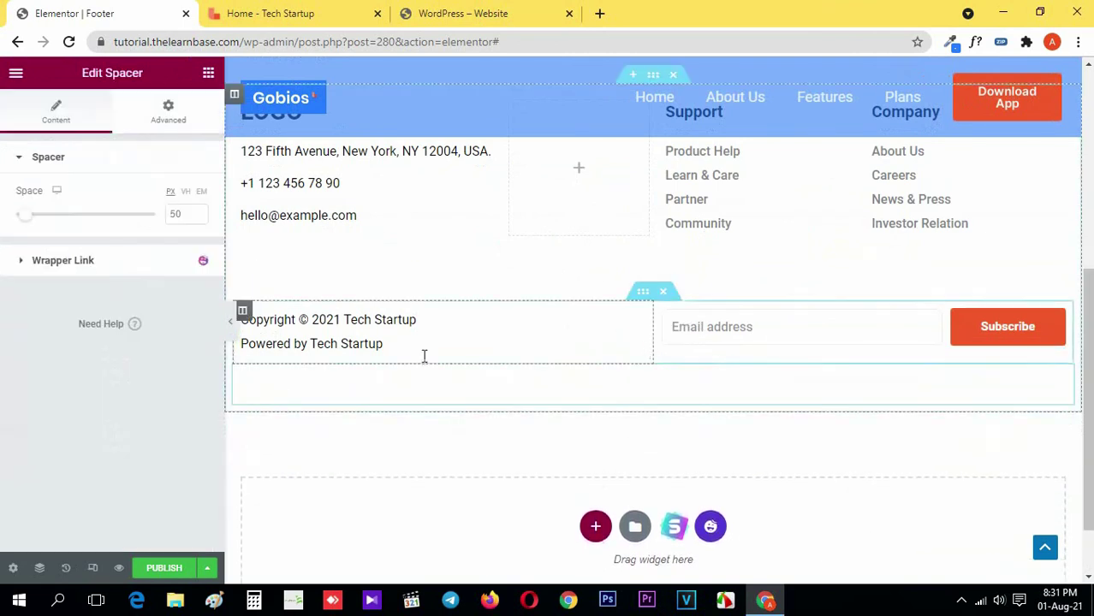
double_click(175, 215)
type("10")
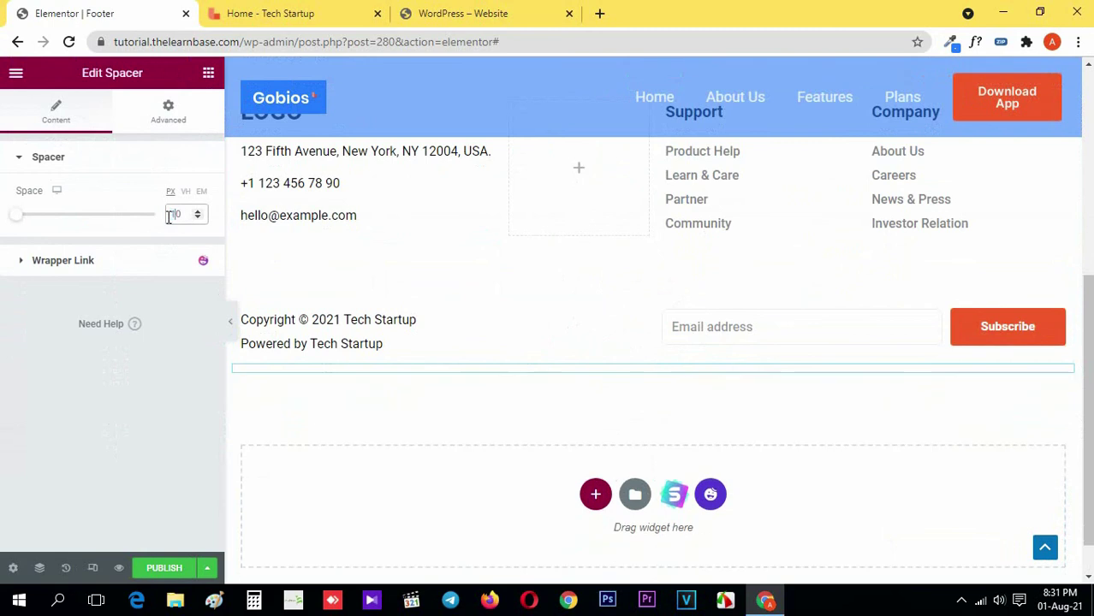
left_click(208, 73)
Sample the background color of the demo's footer and set the footer section's background color to #F6FCFF.
left_click(310, 10)
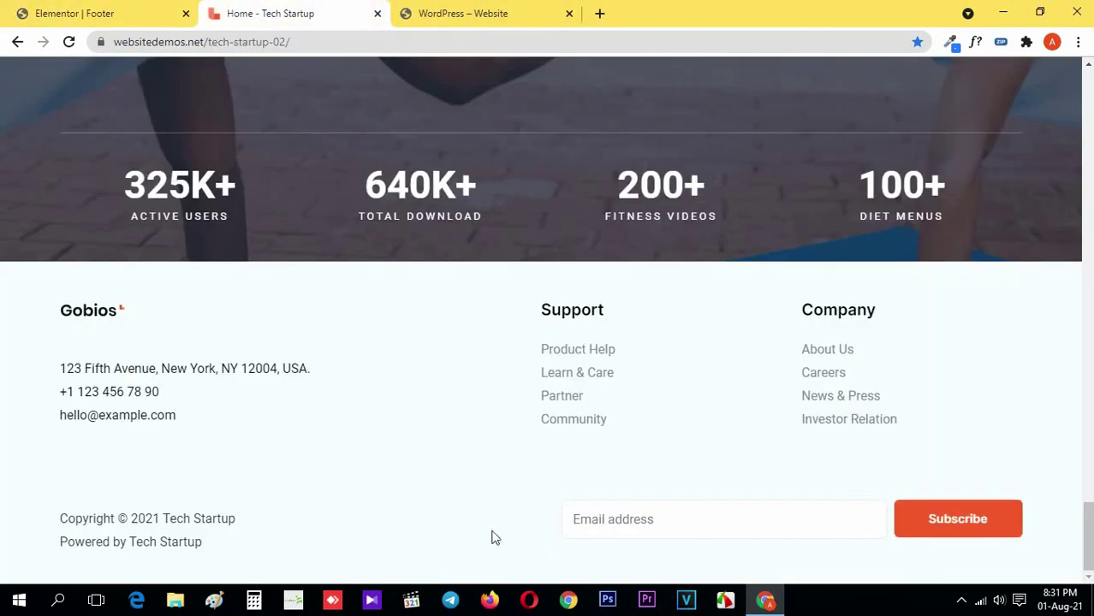
left_click(952, 43)
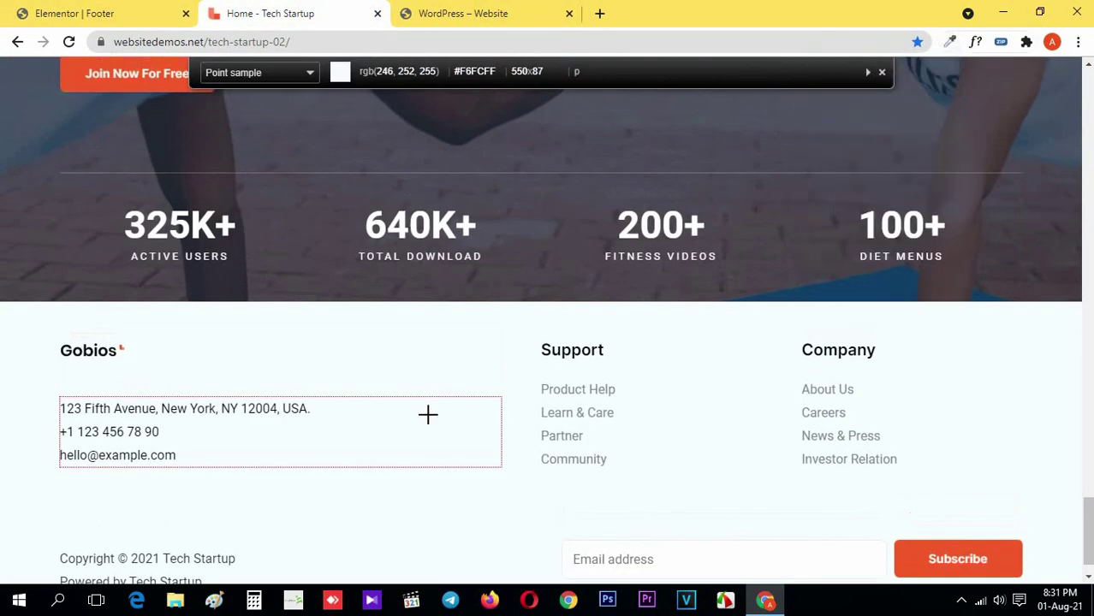
left_click(428, 415)
key("ctrl+shift+Tab")
scroll(667, 457, "up", 2)
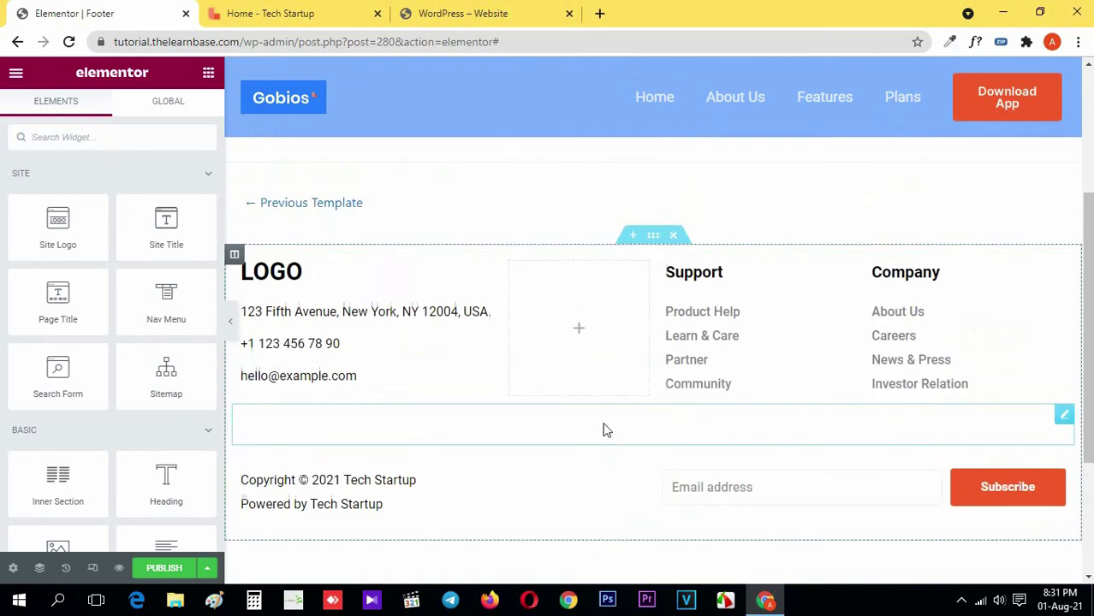
left_click(653, 244)
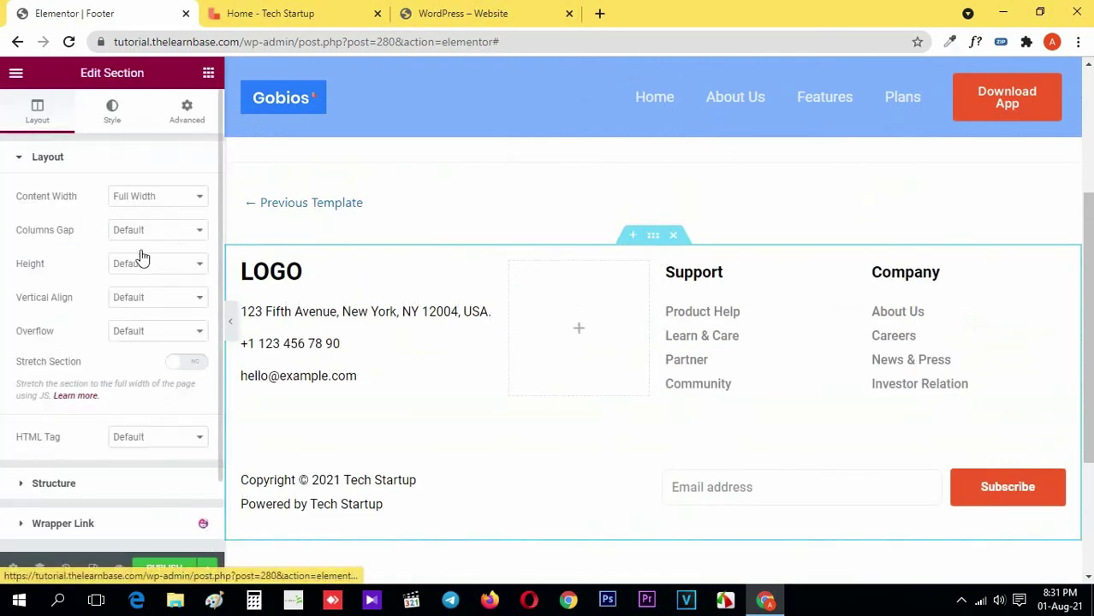
left_click(112, 111)
left_click(133, 229)
left_click(198, 264)
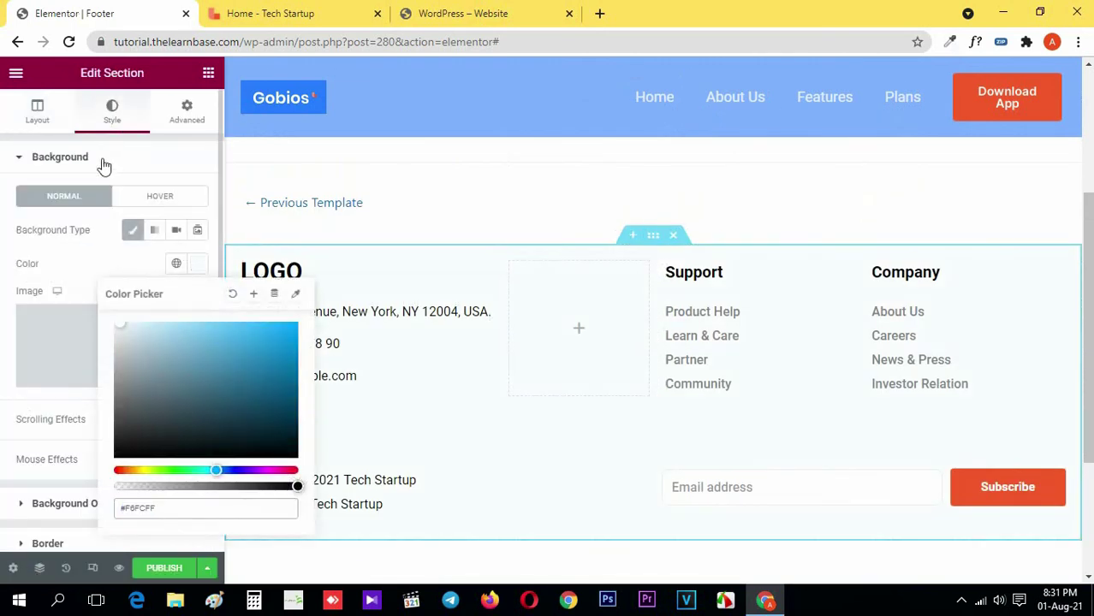
left_click(103, 166)
Preview the footer without the editor panel and compare its background and top spacing with the demo's footer.
left_click(221, 301)
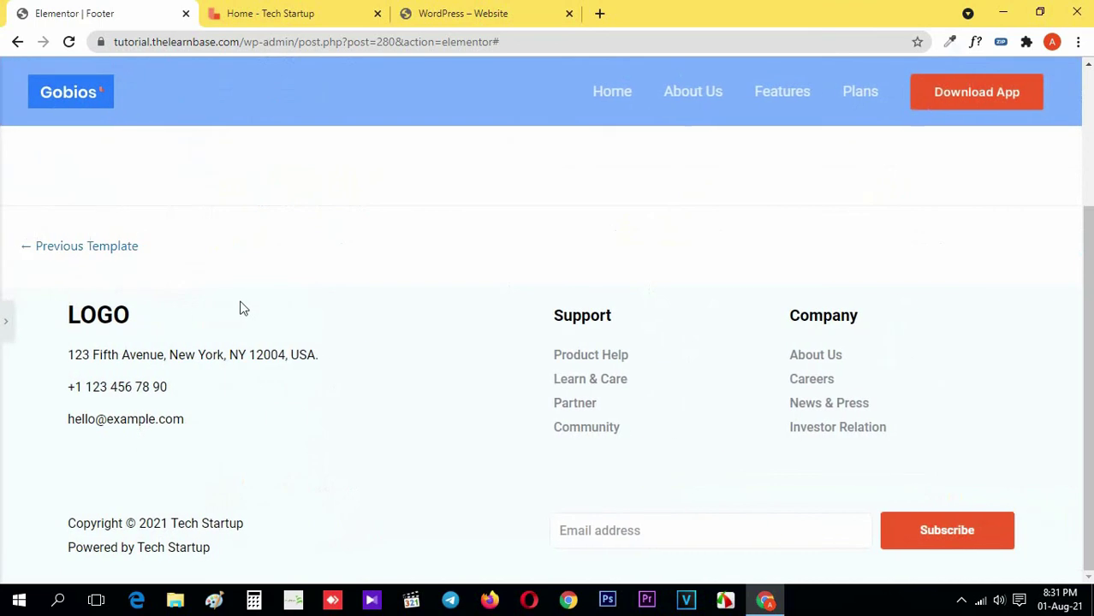
left_click(299, 8)
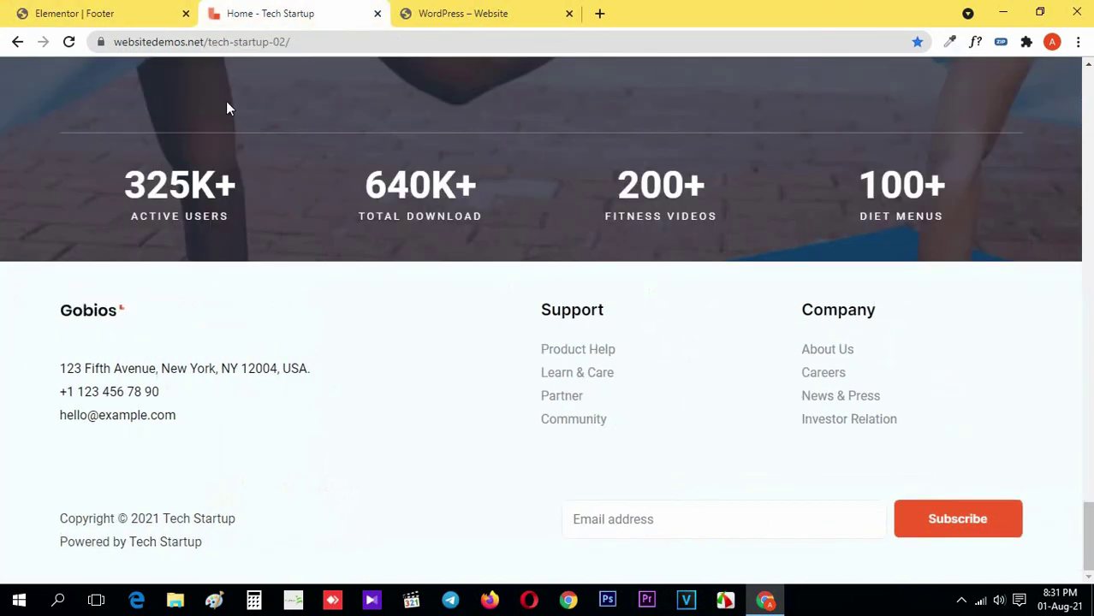
left_click(166, 8)
left_click(288, 9)
left_click(171, 9)
Add a Spacer above the logo and link columns at the start of the footer section and set its space to 10 px.
left_click(5, 318)
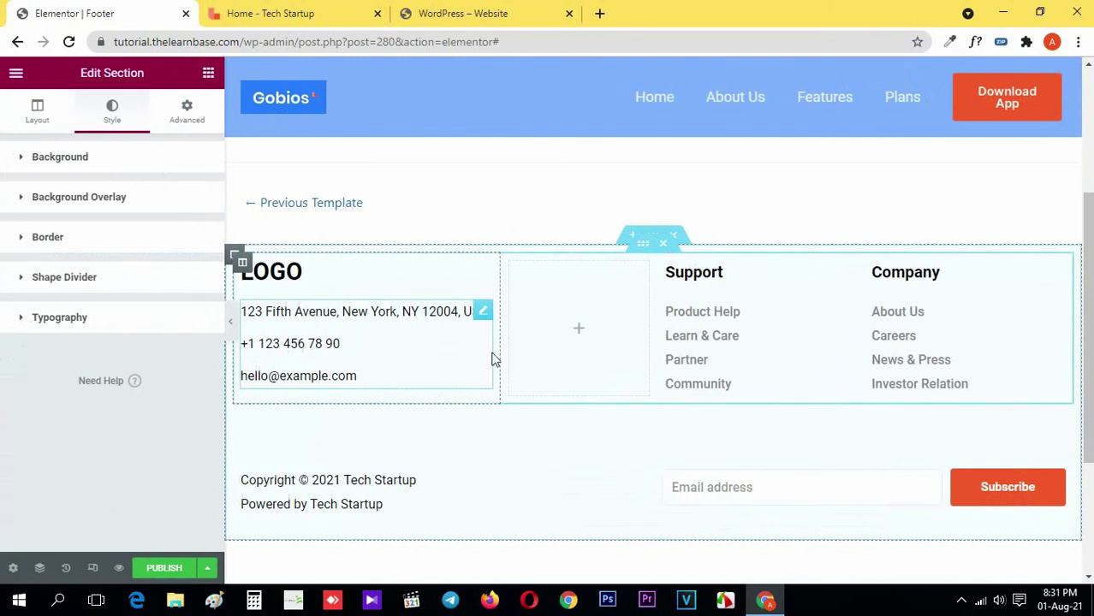
scroll(492, 360, "up", 1)
left_click(208, 75)
scroll(205, 496, "down", 2)
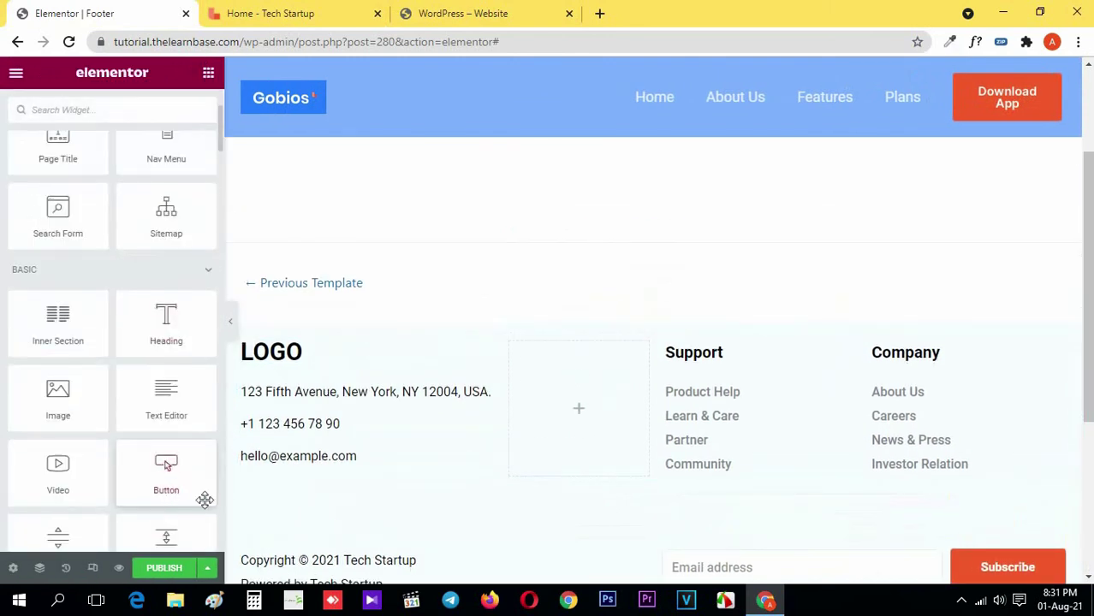
left_click_drag(175, 509, 642, 335)
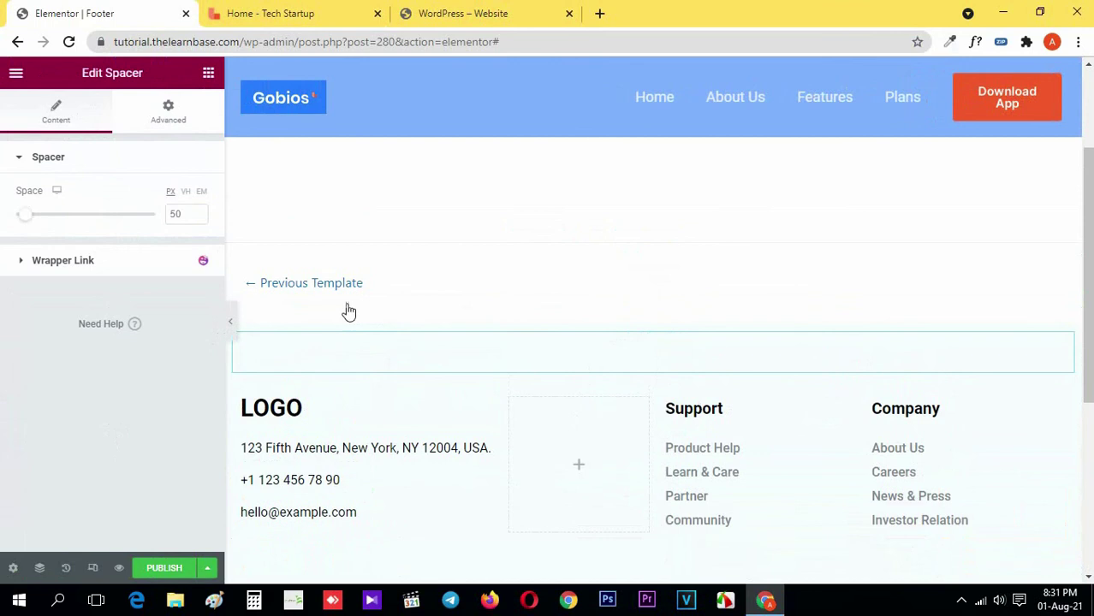
type("1")
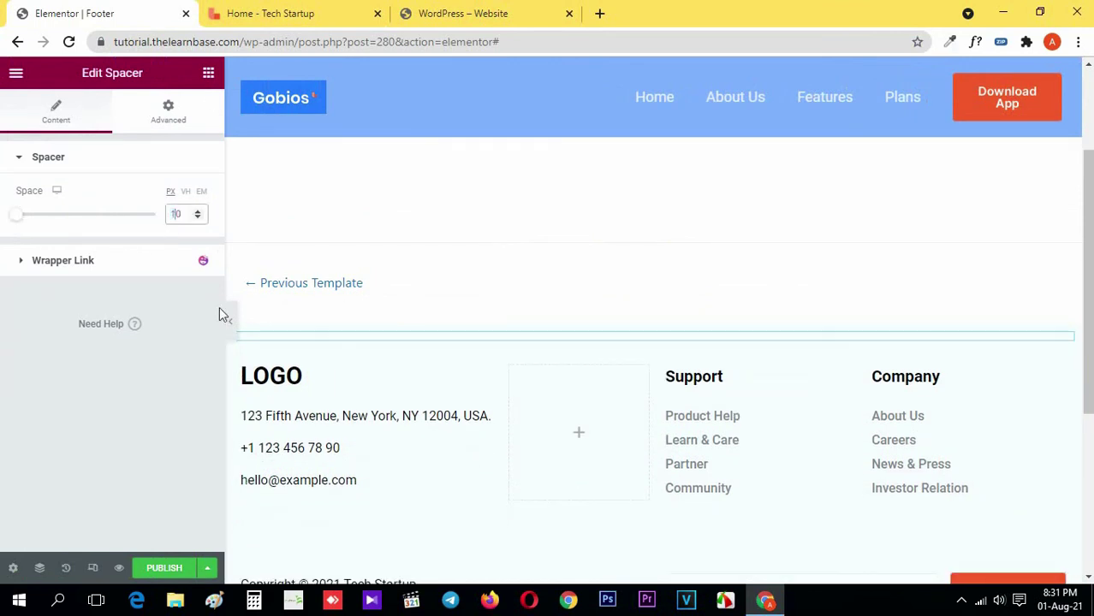
left_click(208, 74)
Publish the footer template with the display condition Include Entire Site.
left_click(163, 568)
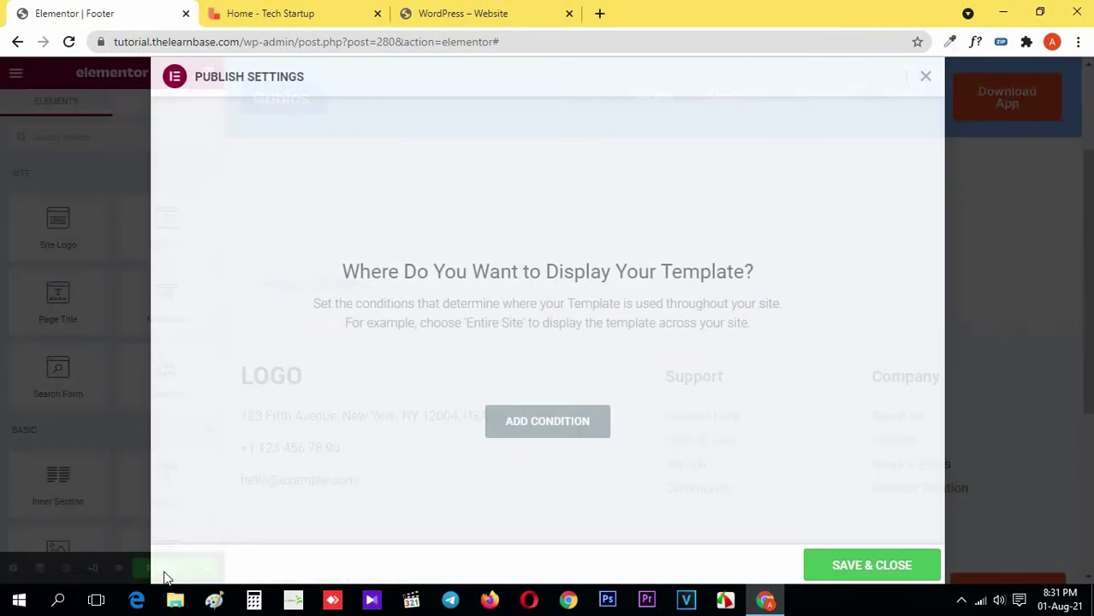
left_click(549, 434)
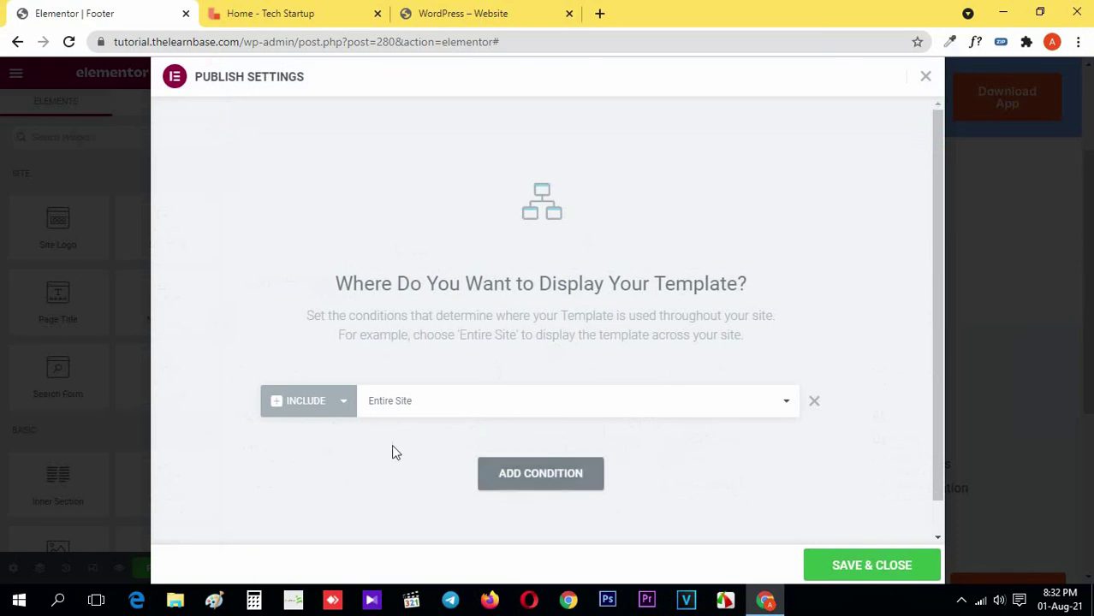
left_click(327, 410)
left_click(324, 426)
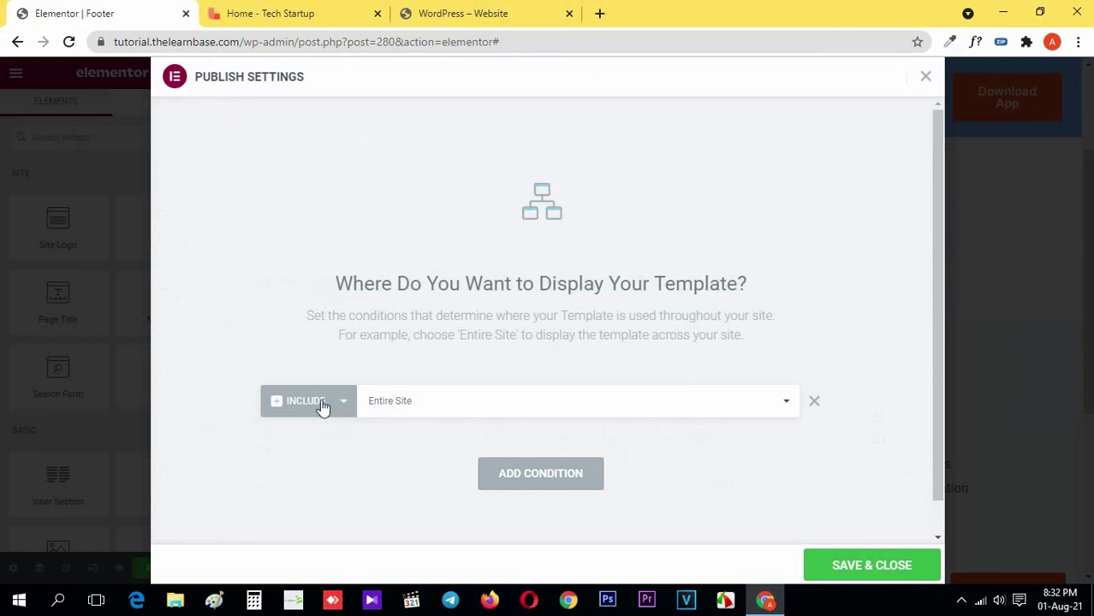
scroll(698, 437, "down", 1)
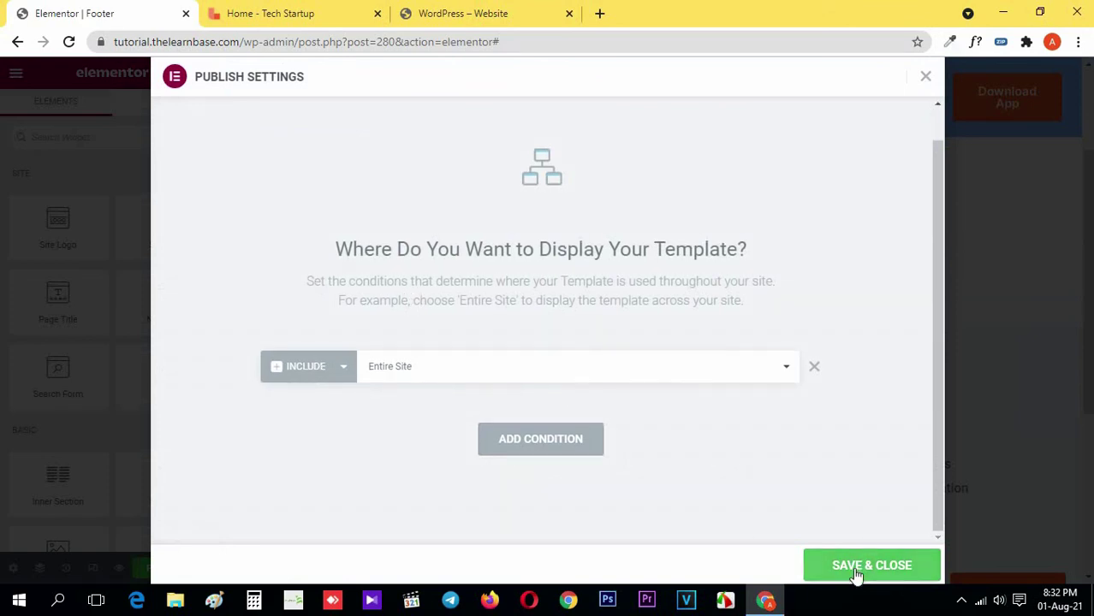
left_click(886, 575)
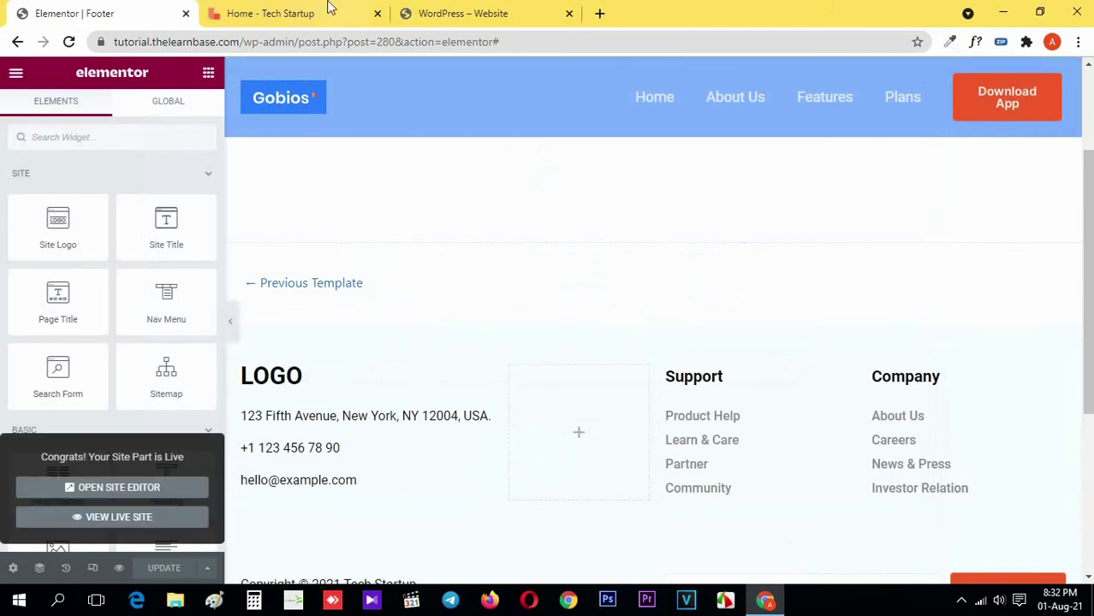
Load the live site's home page and compare the published footer at its end with the Tech Startup demo's footer.
left_click(429, 17)
scroll(143, 183, "up", 15)
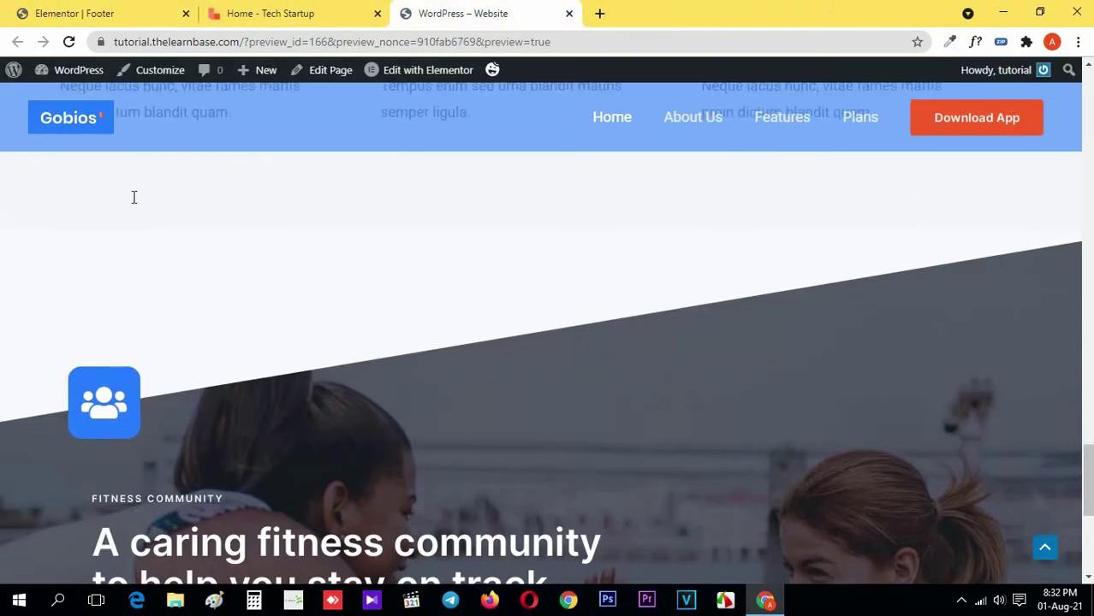
scroll(572, 249, "up", 4)
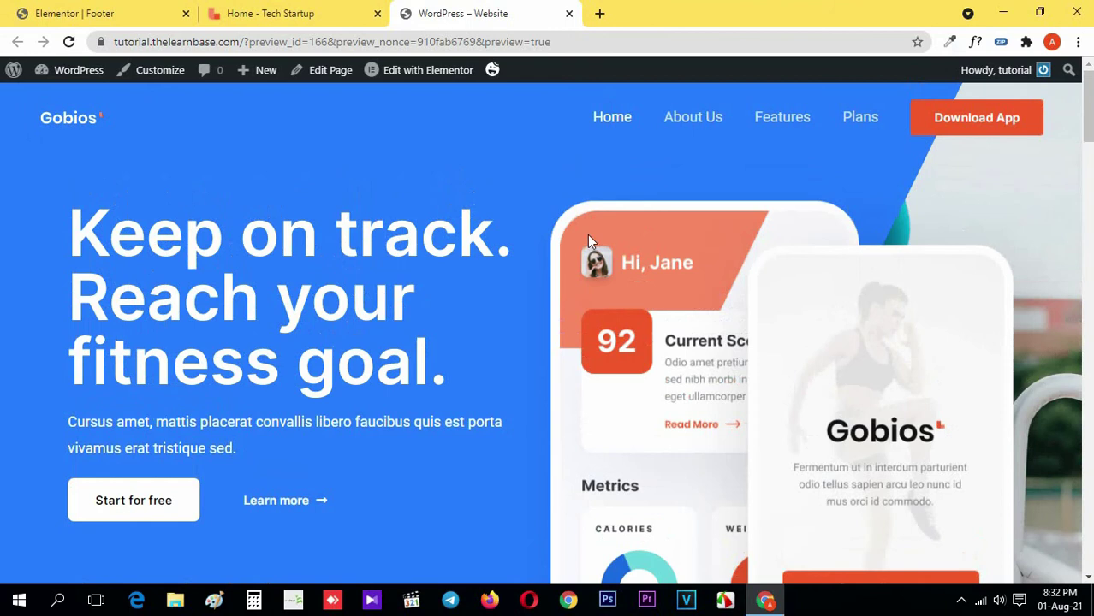
left_click(611, 120)
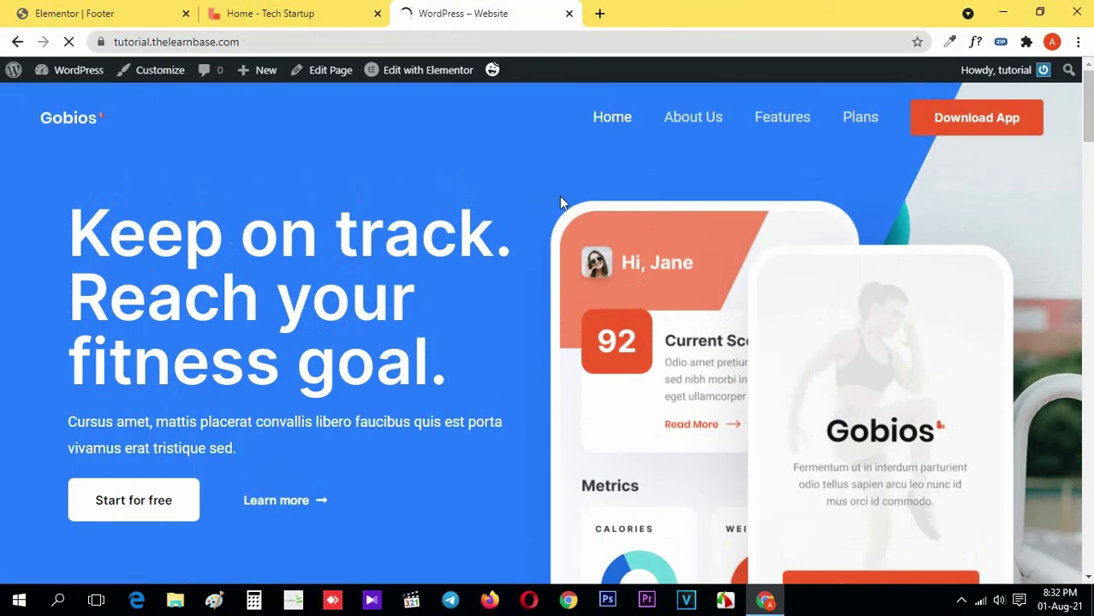
scroll(520, 263, "down", 5)
scroll(518, 263, "down", 15)
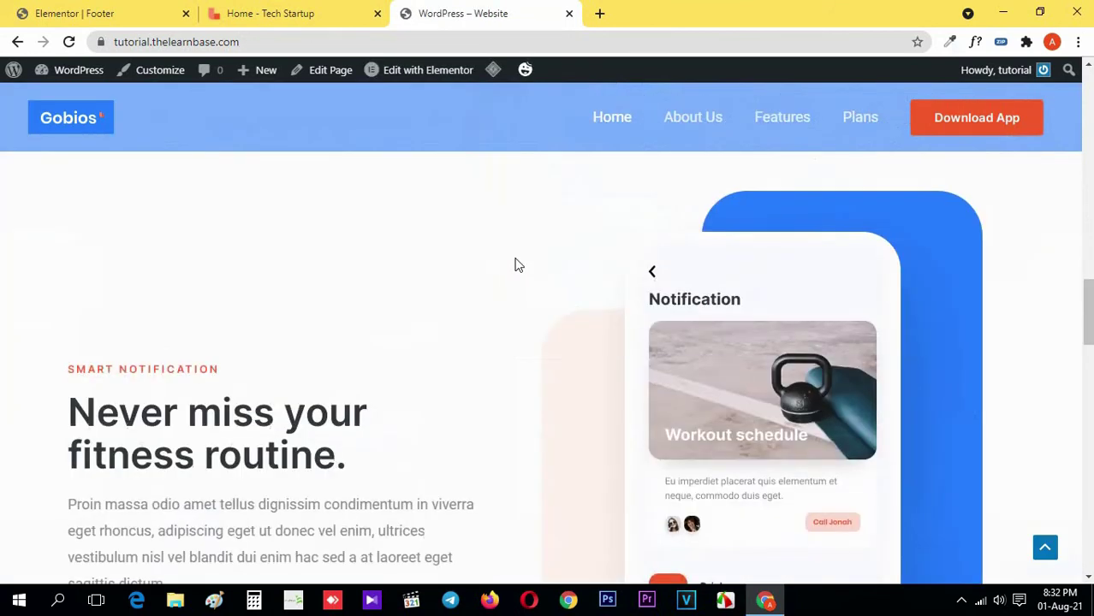
scroll(509, 271, "down", 3)
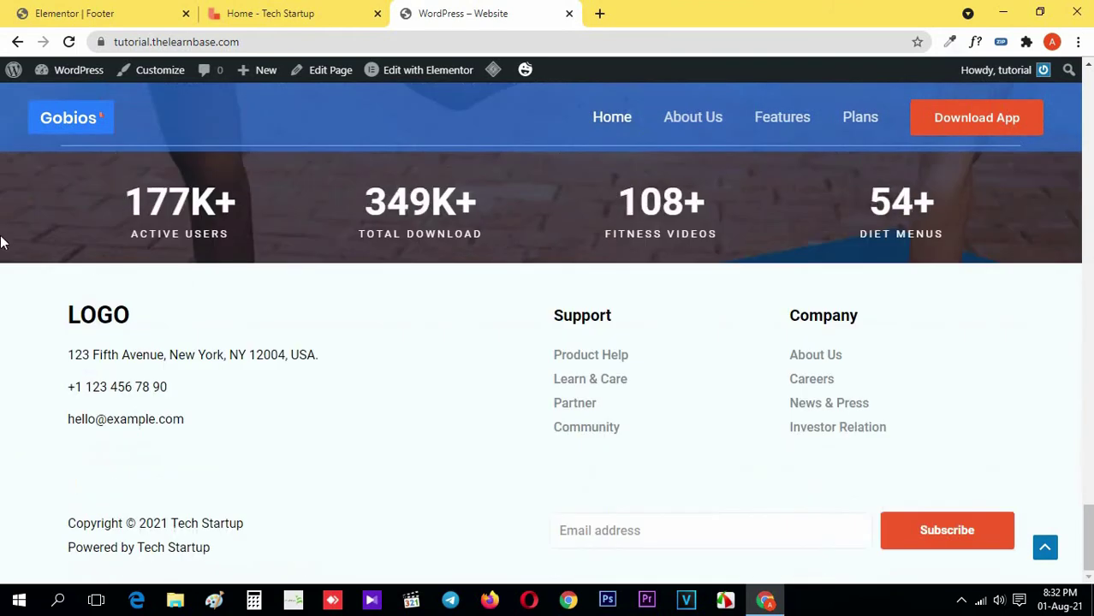
left_click(276, 13)
left_click(471, 11)
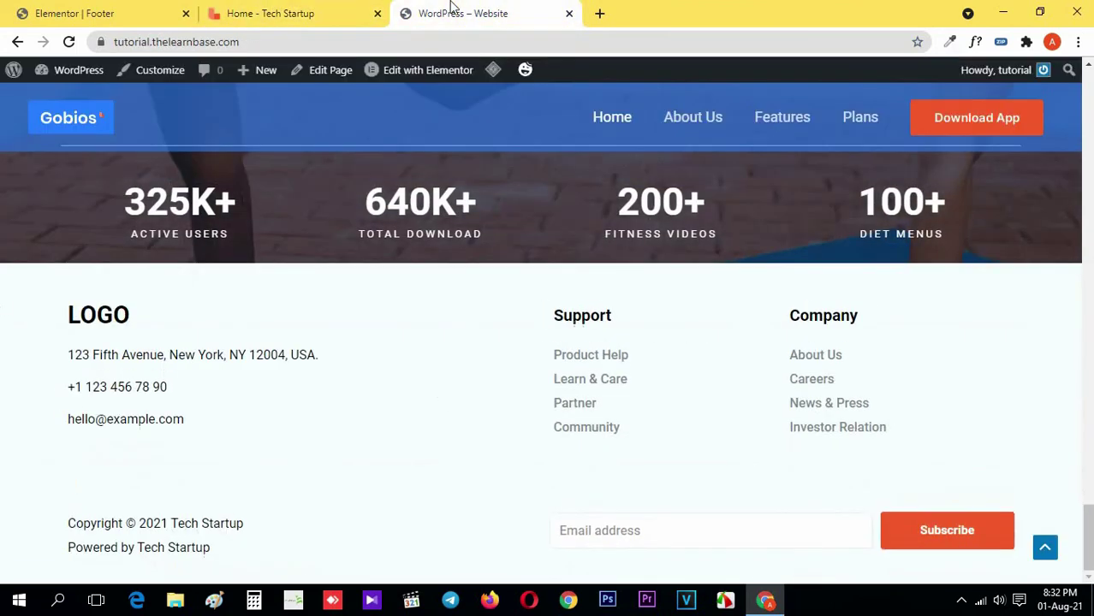
Put the live site next to the Tech Startup demo and compare their footers' column alignment, text spacing and subscribe forms.
left_click(313, 10)
left_click_drag(313, 10, 506, 8)
left_click(334, 10)
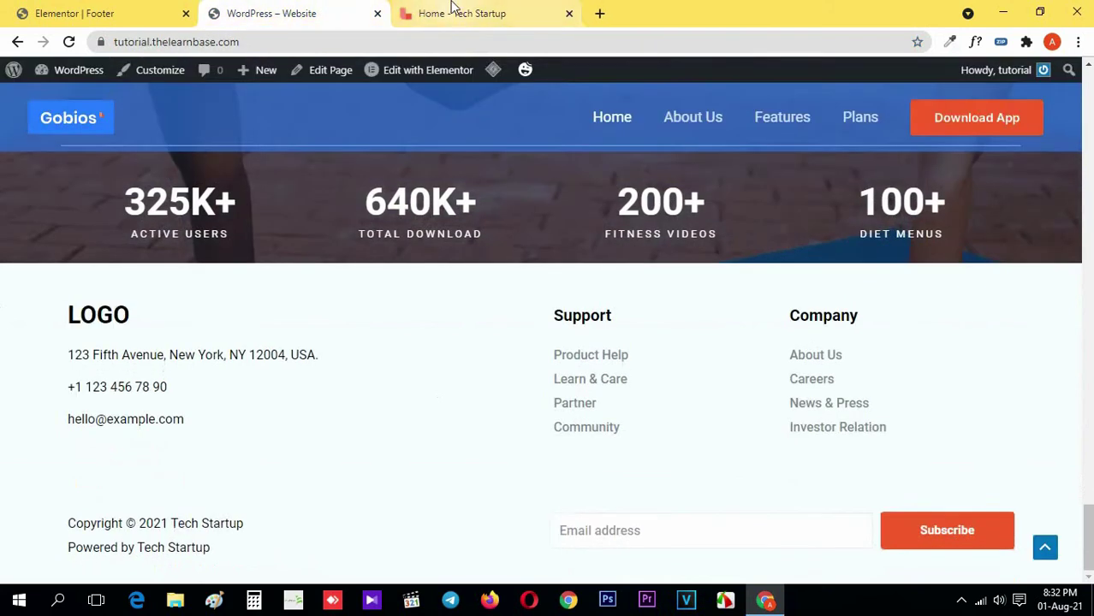
left_click(455, 11)
left_click(325, 11)
left_click(454, 10)
left_click(327, 11)
left_click(459, 10)
left_click(339, 9)
left_click(488, 8)
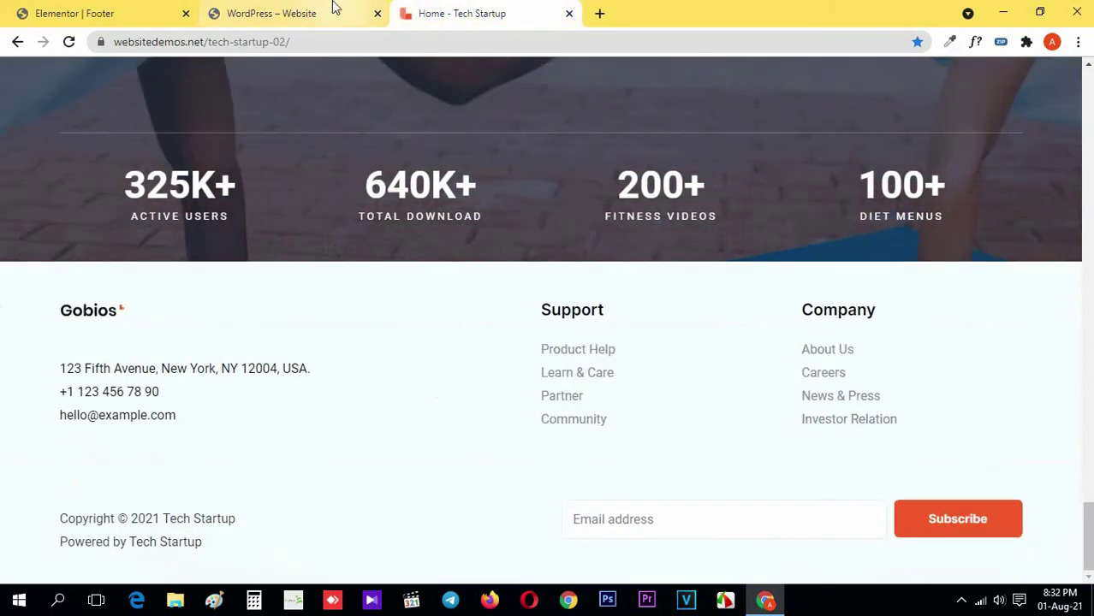
left_click(335, 9)
left_click(463, 8)
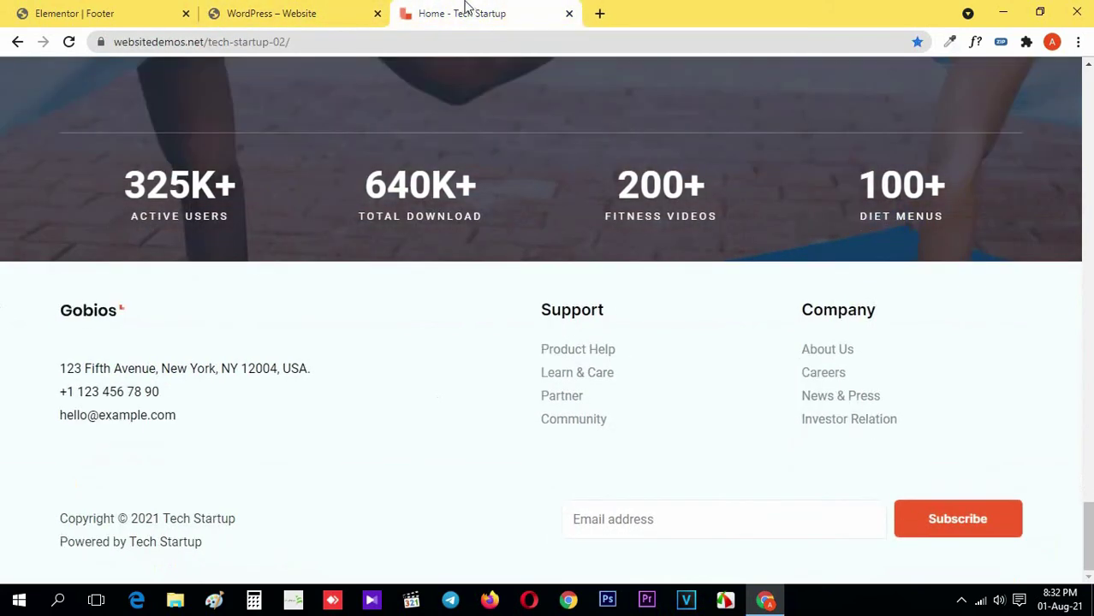
left_click(325, 7)
left_click(456, 7)
left_click(312, 9)
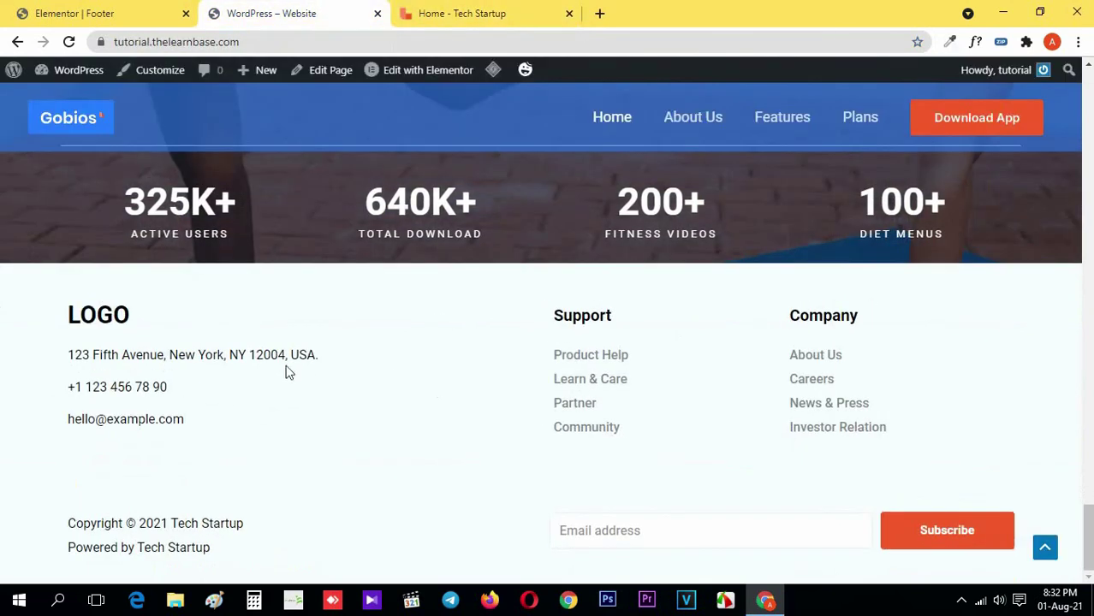
left_click(454, 10)
left_click(289, 11)
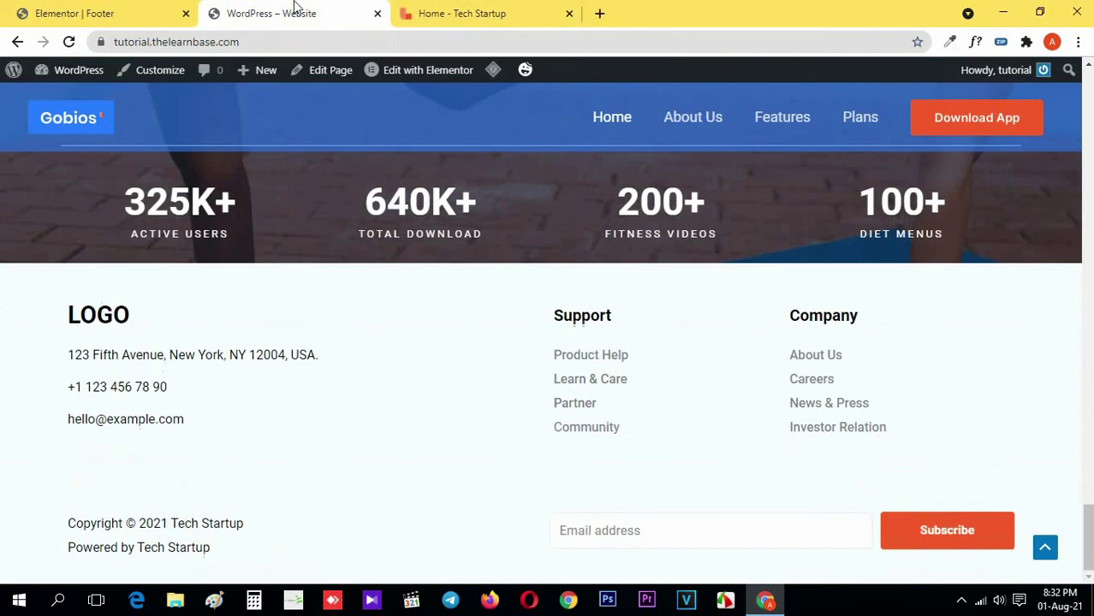
Open the live site's About Us page and check the footer at its end.
scroll(511, 445, "up", 10)
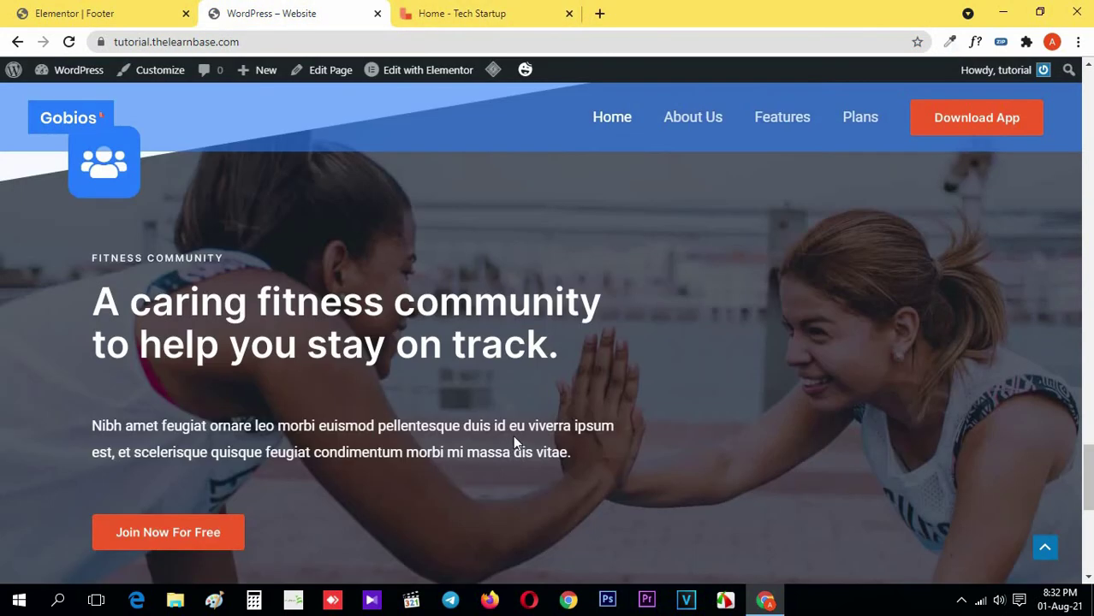
left_click(702, 116)
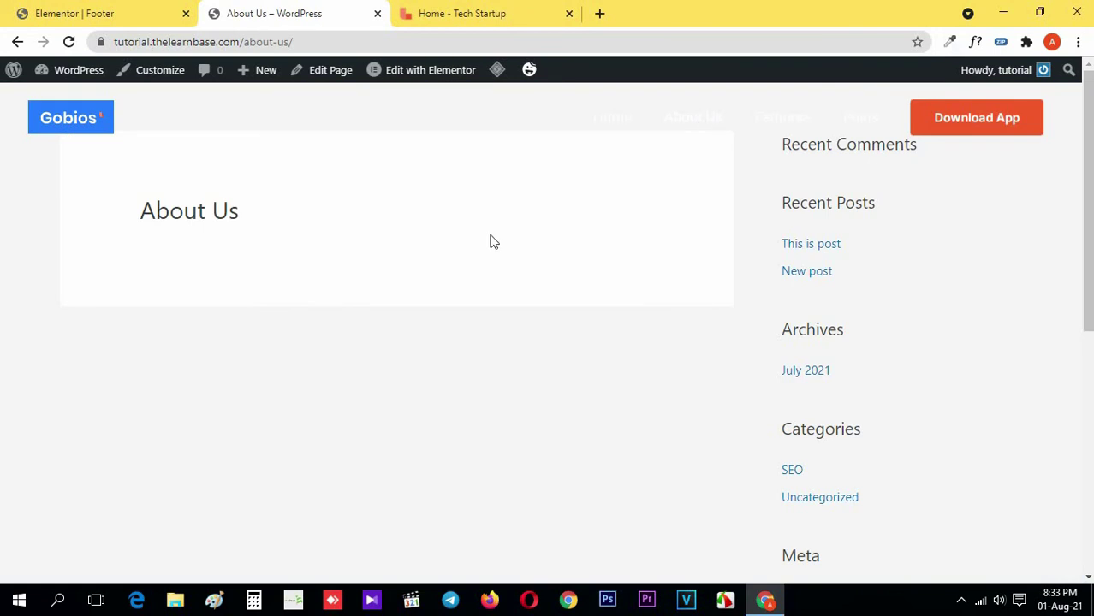
scroll(378, 288, "down", 5)
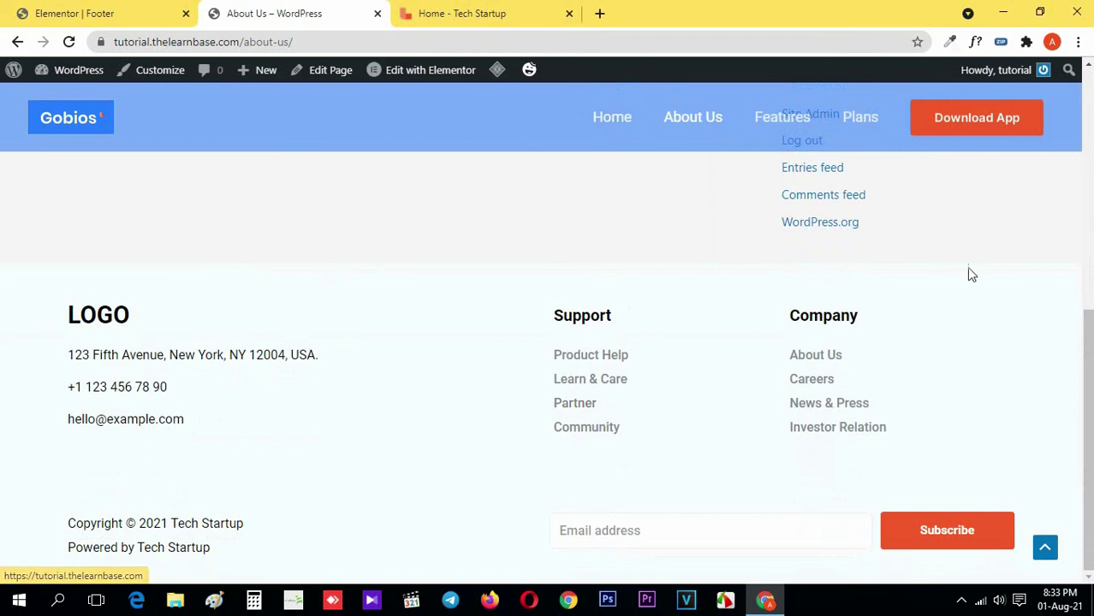
scroll(966, 272, "up", 5)
scroll(753, 206, "down", 5)
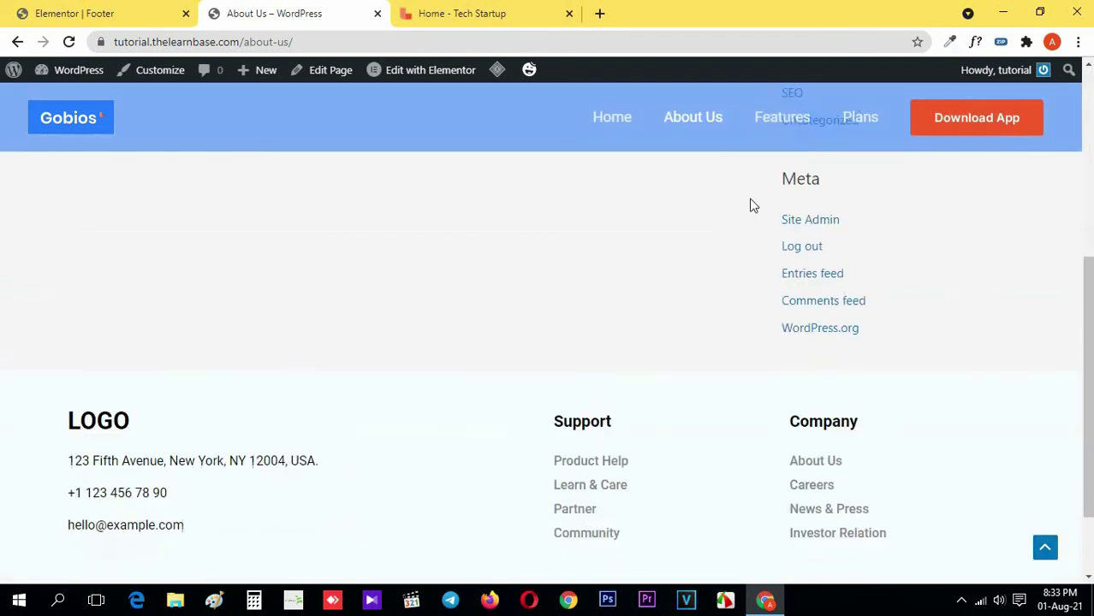
Open the live site's Features page and check that page's footer.
left_click(773, 125)
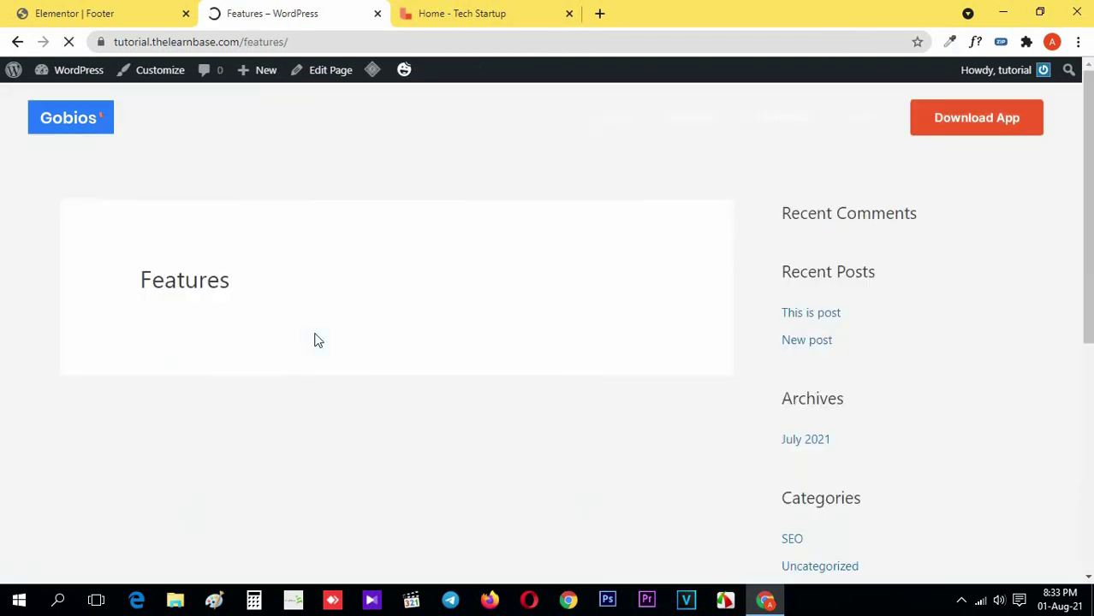
scroll(313, 341, "down", 5)
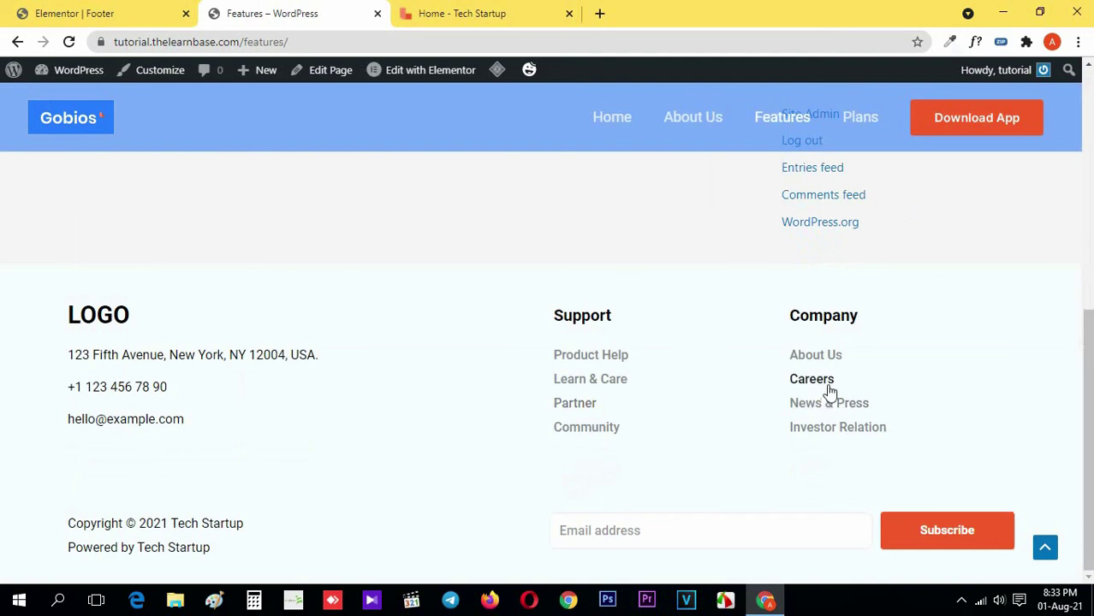
scroll(364, 281, "up", 5)
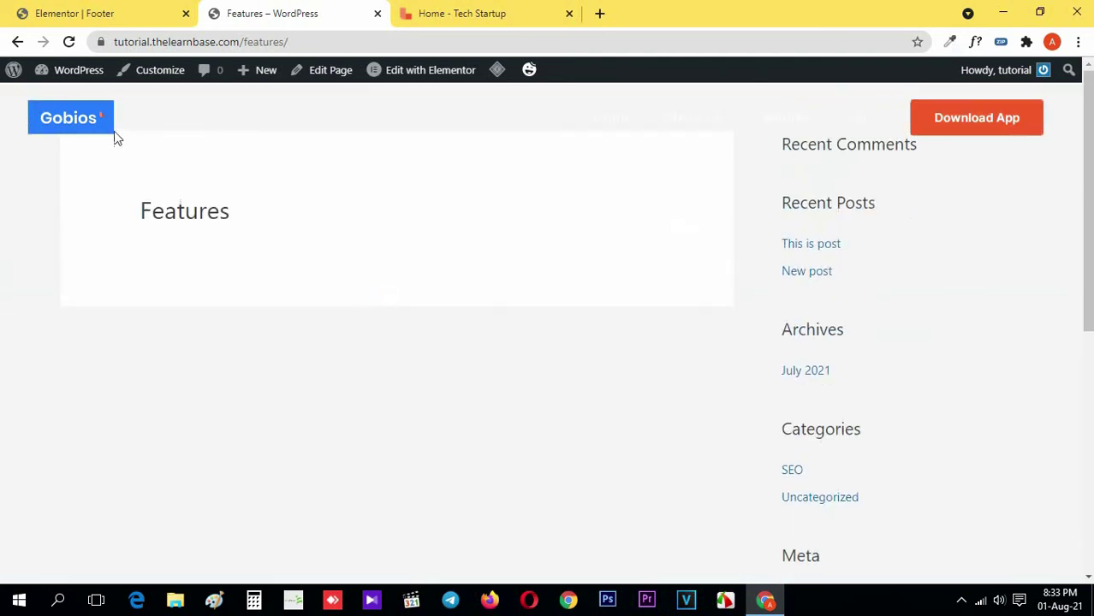
Return to the live site's home page through the site logo and review the page down to its footer.
left_click(95, 119)
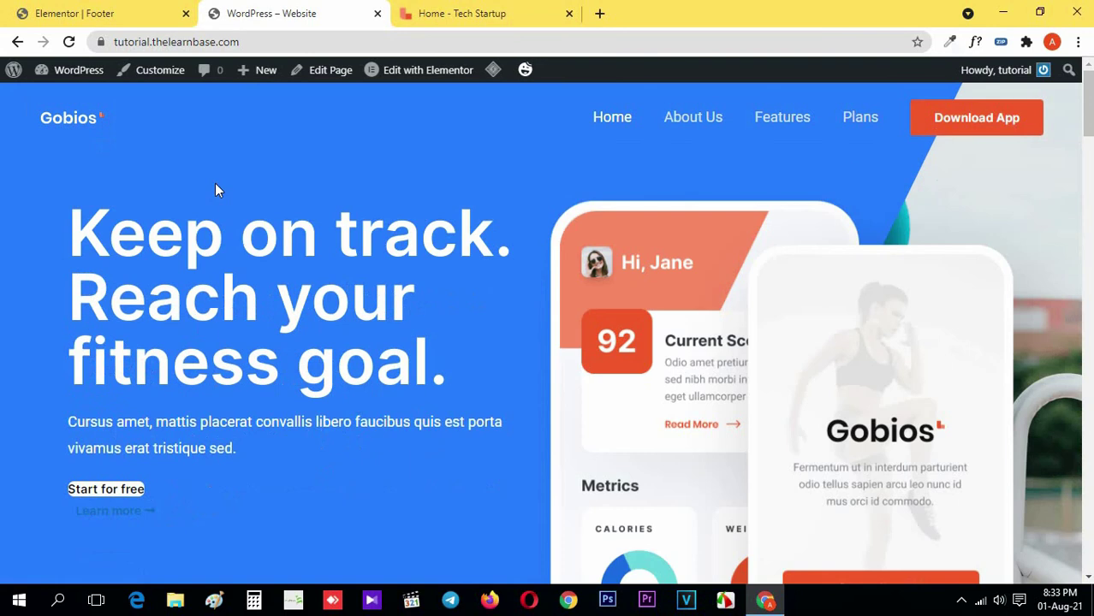
scroll(220, 223, "down", 10)
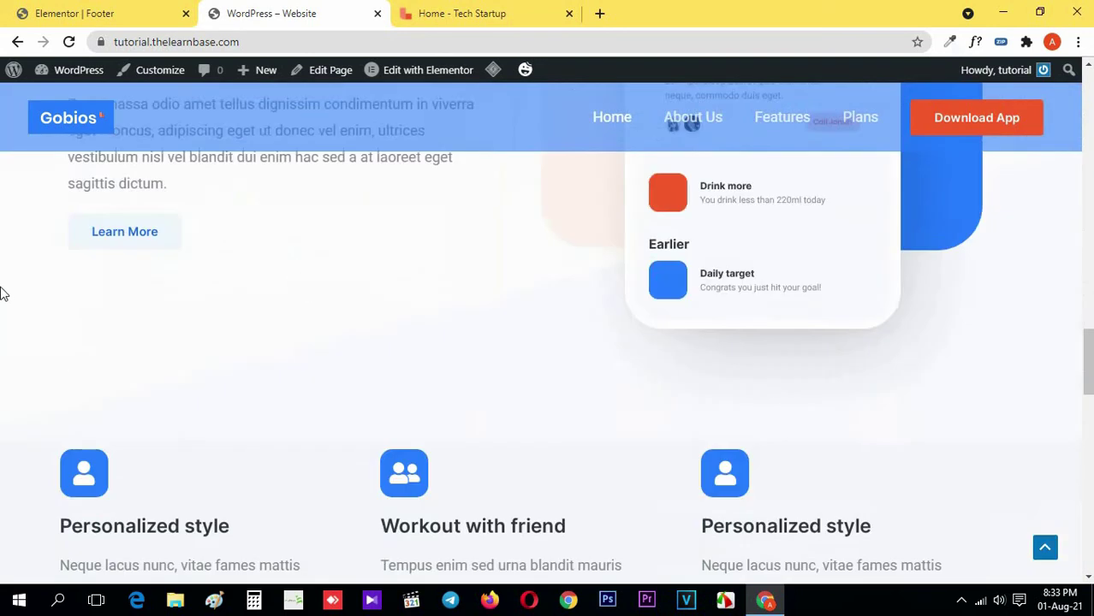
scroll(3, 293, "down", 10)
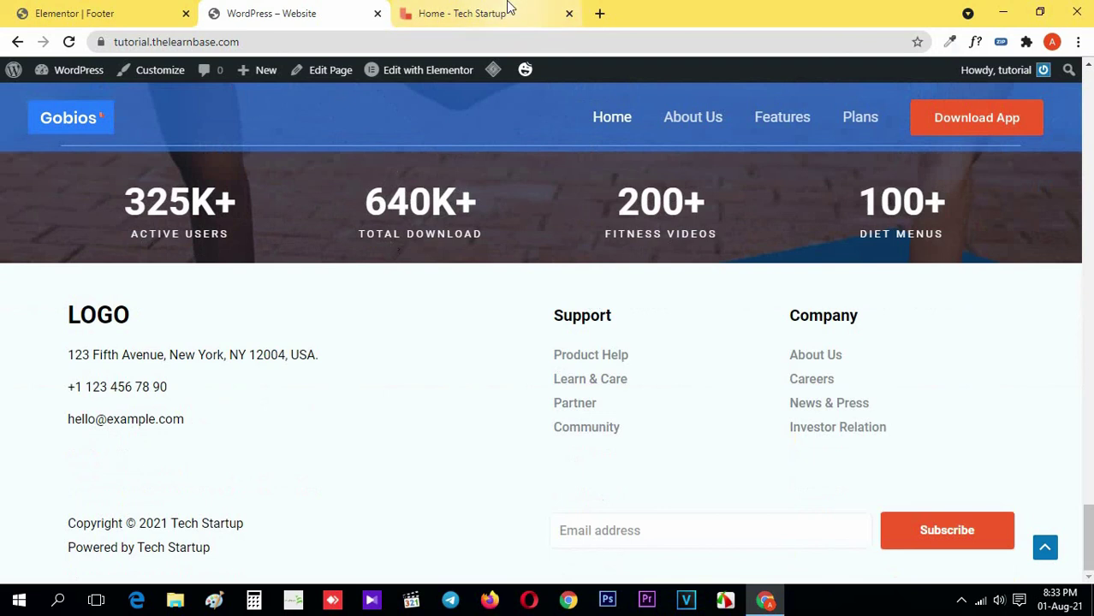
Review the Tech Startup demo's home page from footer to header alongside the live home page's closing section and footer.
left_click(462, 13)
scroll(542, 303, "up", 10)
scroll(536, 323, "up", 10)
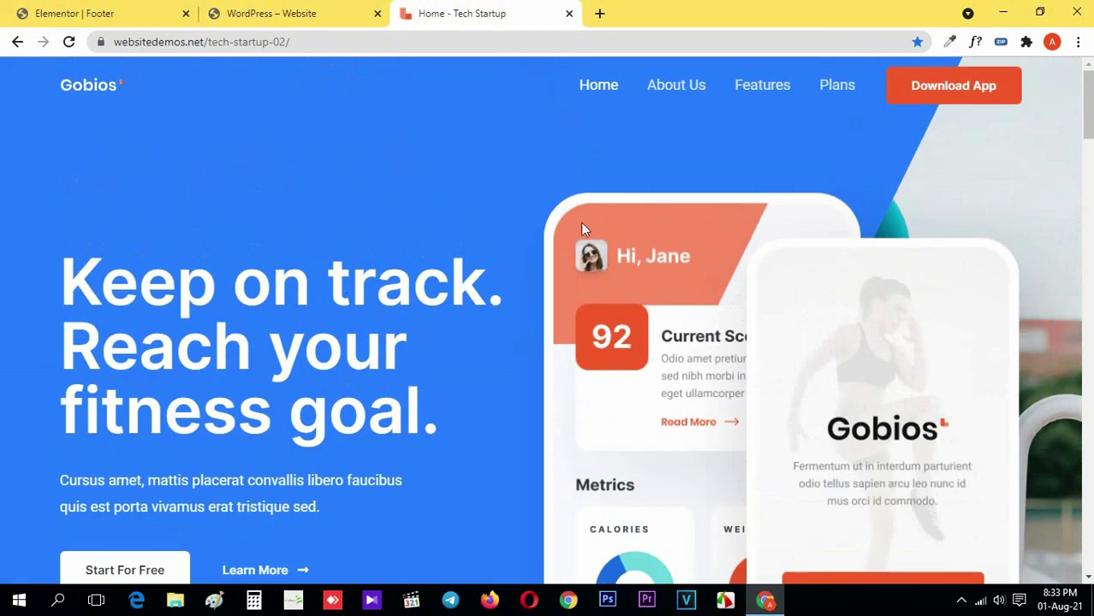
left_click(344, 10)
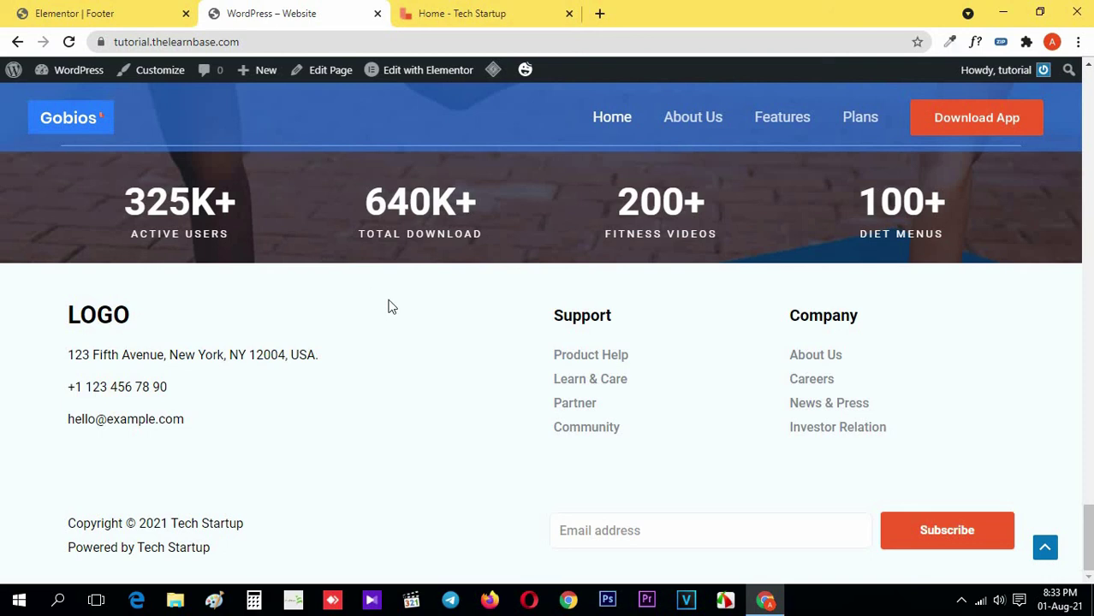
scroll(626, 297, "up", 3)
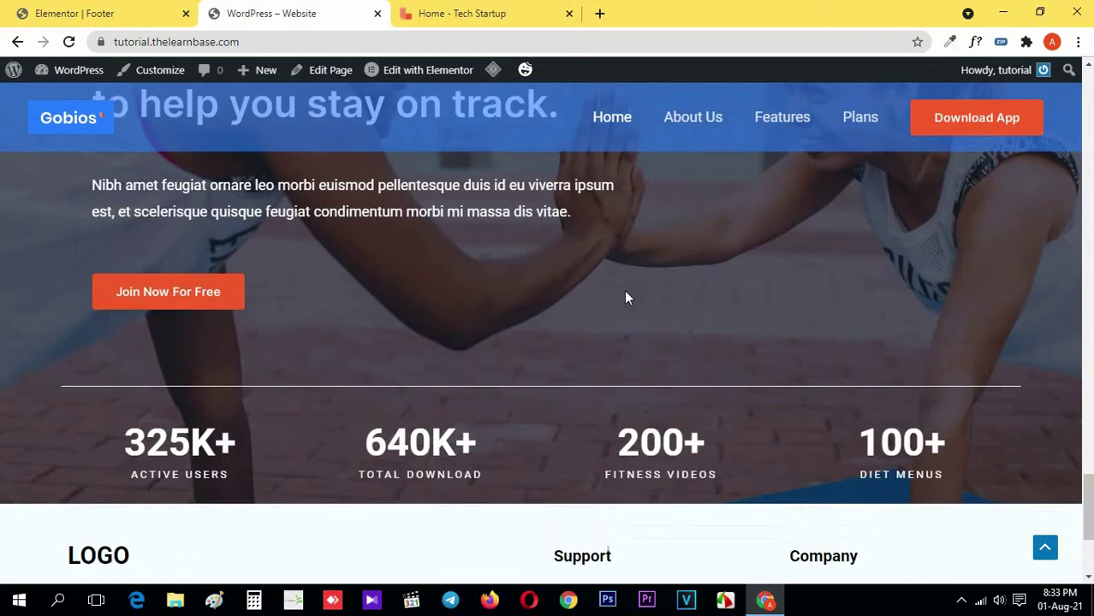
scroll(439, 324, "down", 3)
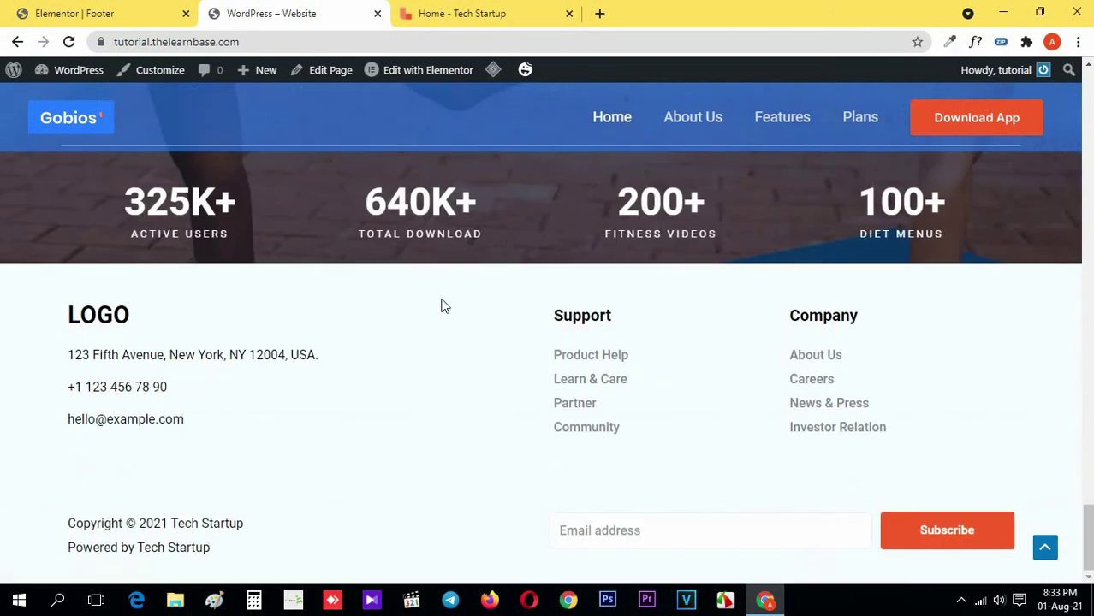
left_click(462, 12)
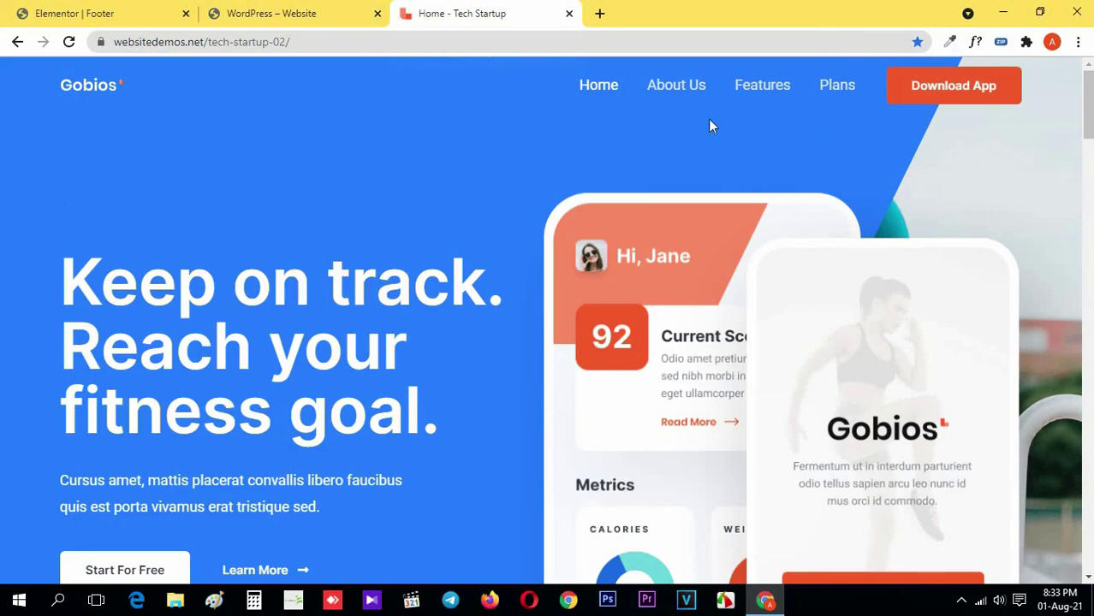